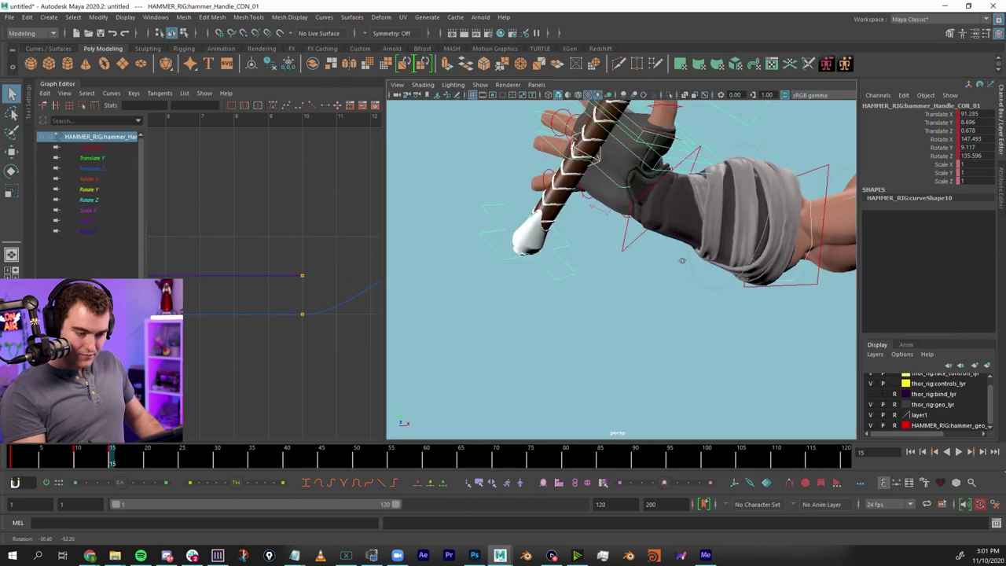
# Try rotating the right arm's middle FK control, R_arm_fk_mid_ctrl, at frame 15, and undo the rotation.
pyautogui.click(683, 260)
pyautogui.keyDown('alt'); pyautogui.moveTo(683, 261); pyautogui.dragTo(731, 275); pyautogui.keyUp('alt')
pyautogui.keyDown('alt'); pyautogui.moveTo(731, 275); pyautogui.dragTo(692, 269, button='right'); pyautogui.keyUp('alt')
pyautogui.keyDown('alt'); pyautogui.moveTo(692, 269); pyautogui.dragTo(683, 353, button='middle'); pyautogui.keyUp('alt')
pyautogui.keyDown('alt'); pyautogui.moveTo(684, 355); pyautogui.dragTo(715, 330); pyautogui.keyUp('alt')
pyautogui.click(704, 334)
pyautogui.press('e')
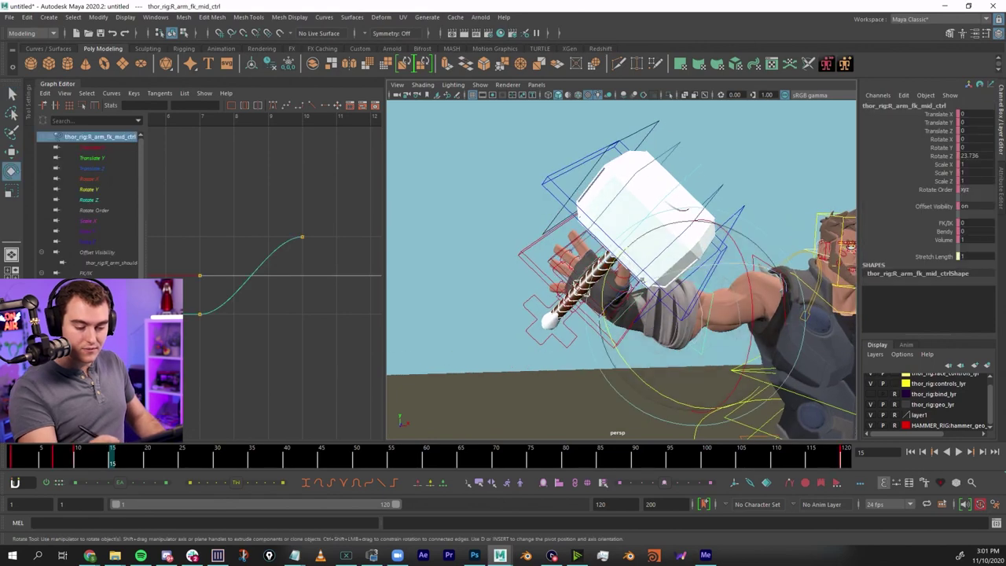
pyautogui.moveTo(714, 290); pyautogui.dragTo(730, 247)
pyautogui.hotkey('ctrl', 'z')
pyautogui.press('q')
pyautogui.click(599, 395)
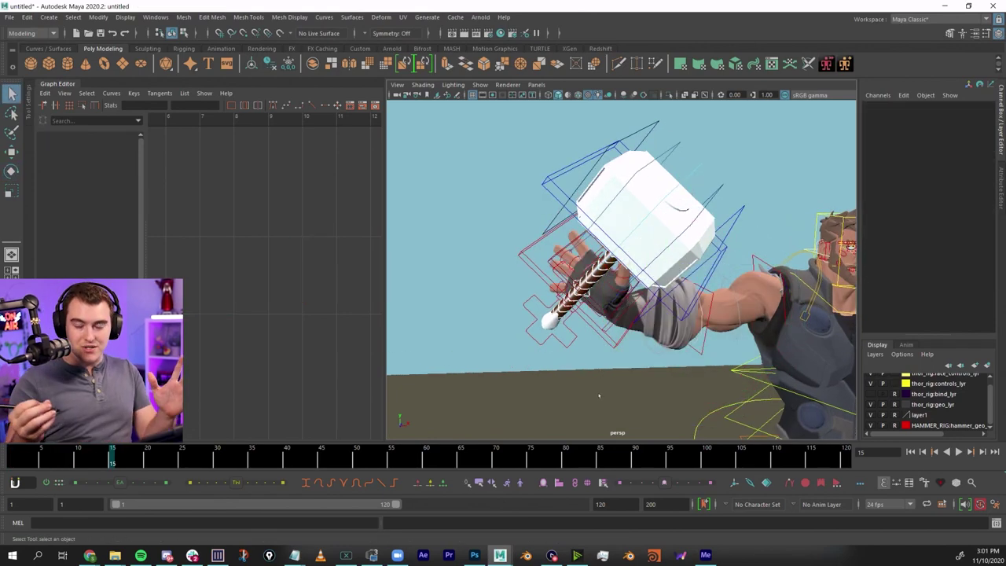
# Examine the hammer against the open hand from several angles and scrub the timeline around frames 10 to 15.
pyautogui.keyDown('alt'); pyautogui.moveTo(599, 396); pyautogui.dragTo(751, 356); pyautogui.keyUp('alt')
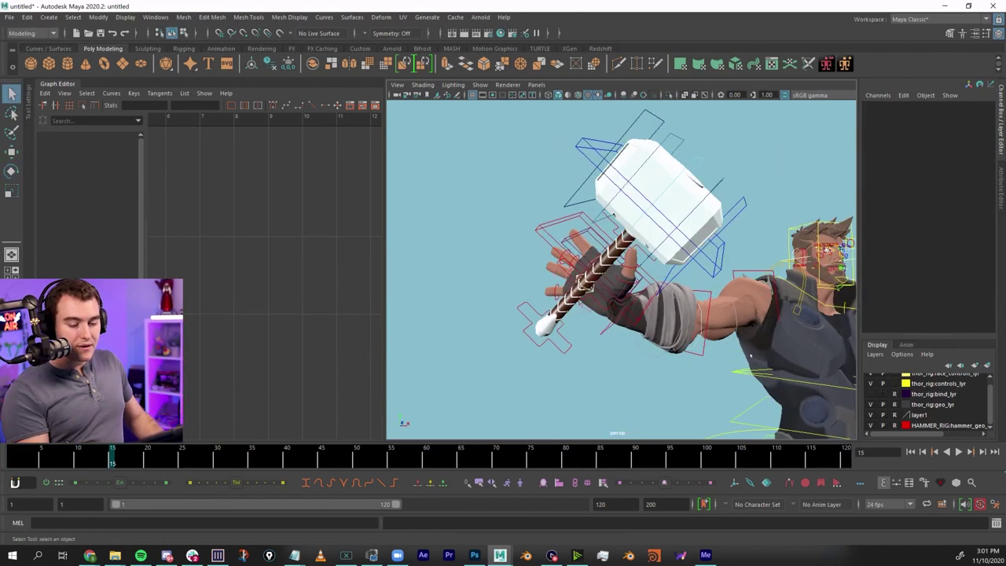
pyautogui.keyDown('alt'); pyautogui.moveTo(683, 349); pyautogui.dragTo(720, 360); pyautogui.keyUp('alt')
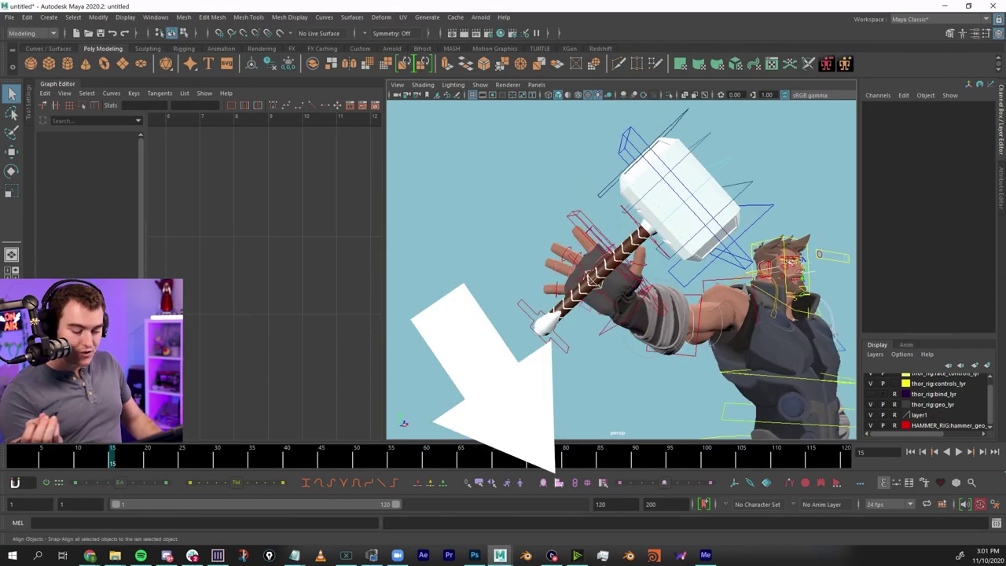
pyautogui.keyDown('alt'); pyautogui.moveTo(702, 320); pyautogui.dragTo(669, 324); pyautogui.keyUp('alt')
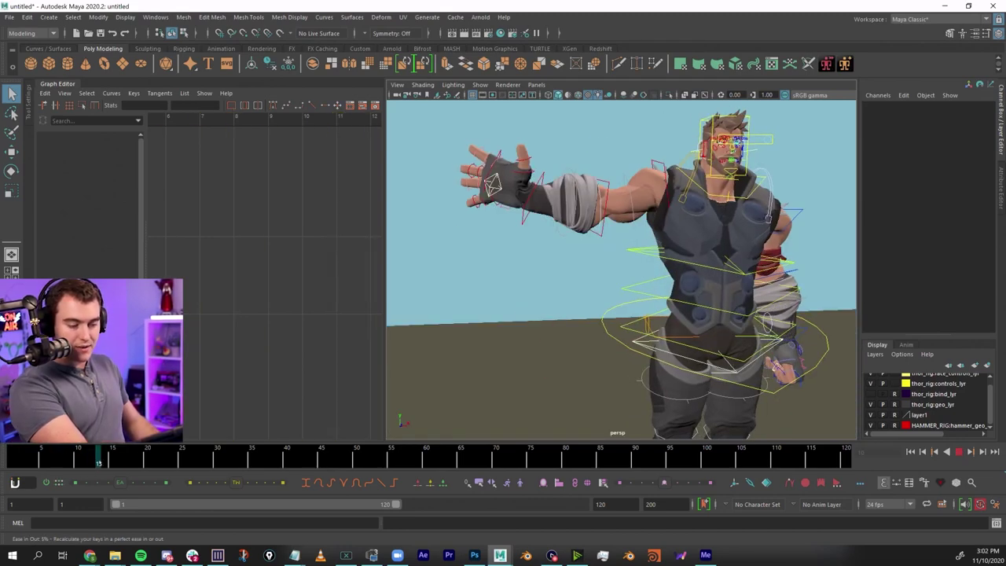
pyautogui.moveTo(99, 462); pyautogui.dragTo(77, 463)
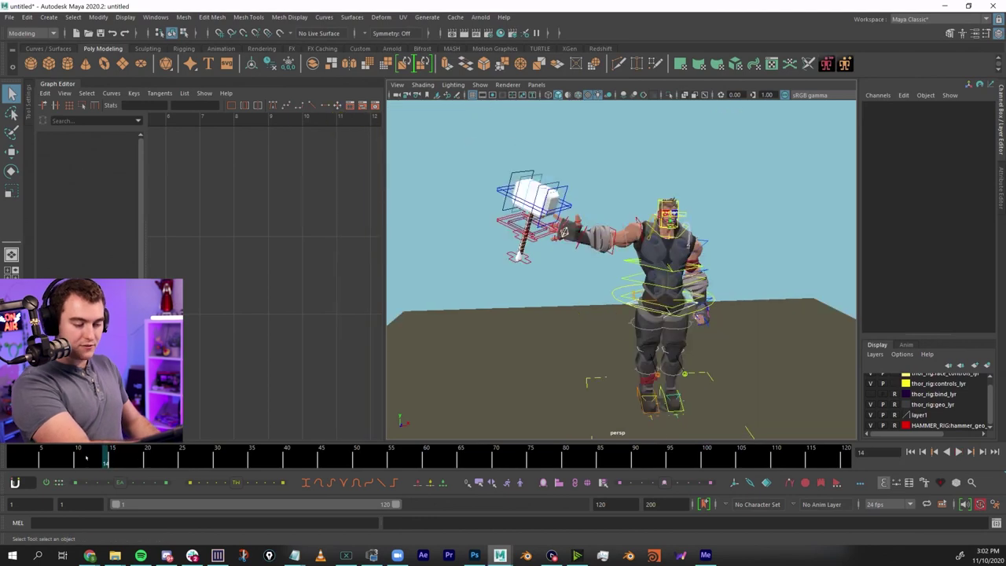
pyautogui.moveTo(86, 458); pyautogui.dragTo(69, 458)
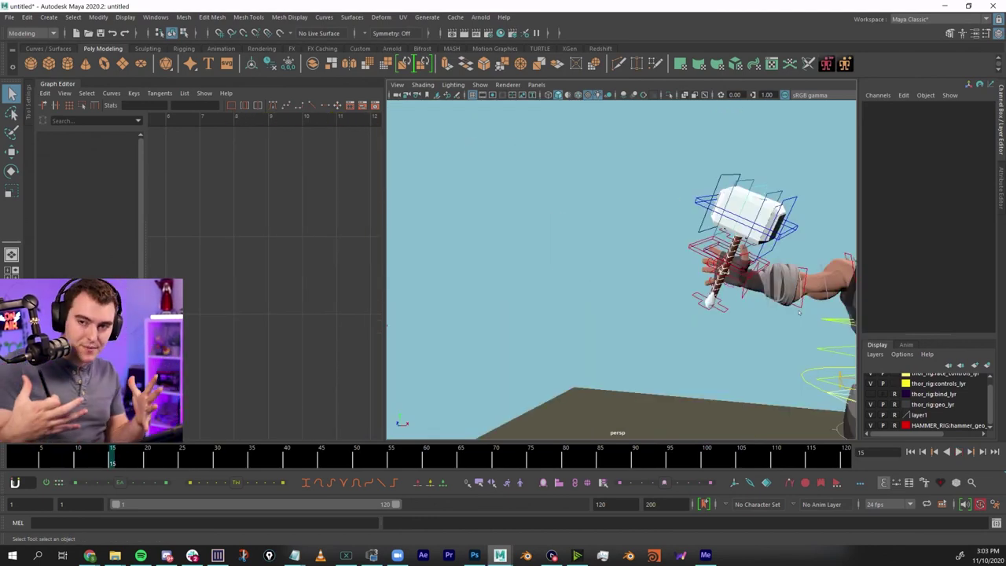
# Try moving the right-hand prop control, R_hand_prop_ctrl, in the palm at frame 15, and undo the move.
pyautogui.keyDown('alt'); pyautogui.moveTo(718, 324); pyautogui.dragTo(647, 330, button='middle'); pyautogui.keyUp('alt')
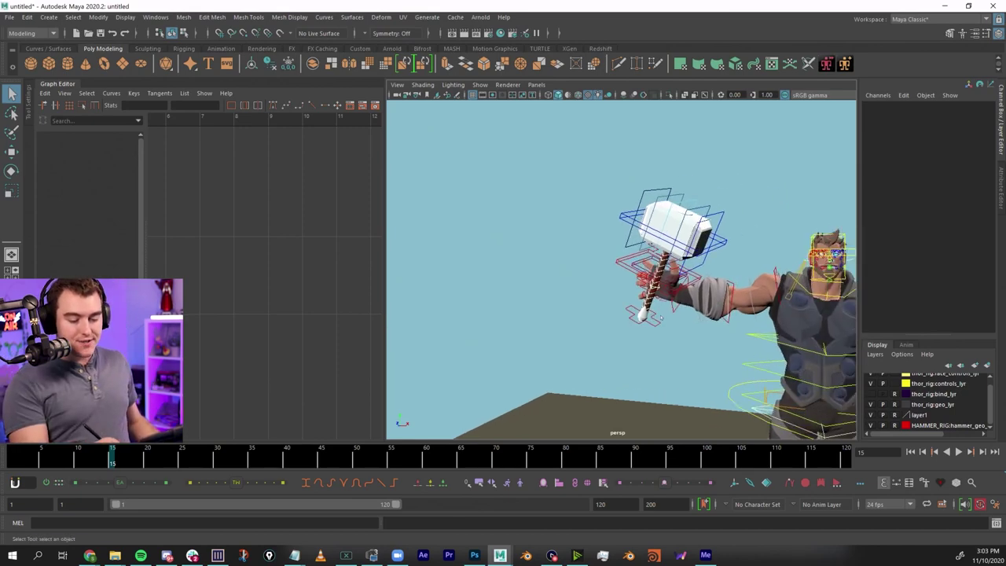
pyautogui.keyDown('alt'); pyautogui.moveTo(647, 331); pyautogui.dragTo(698, 334); pyautogui.keyUp('alt')
pyautogui.keyDown('alt'); pyautogui.moveTo(698, 333); pyautogui.dragTo(818, 338, button='right'); pyautogui.keyUp('alt')
pyautogui.click(670, 324)
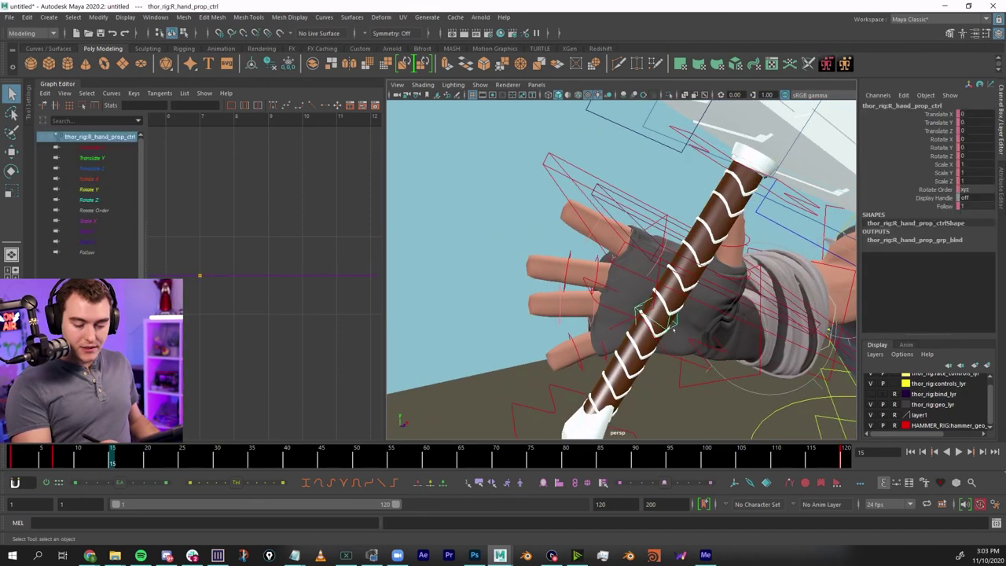
pyautogui.press('w')
pyautogui.moveTo(656, 315); pyautogui.dragTo(676, 328)
pyautogui.hotkey('ctrl', 'z')
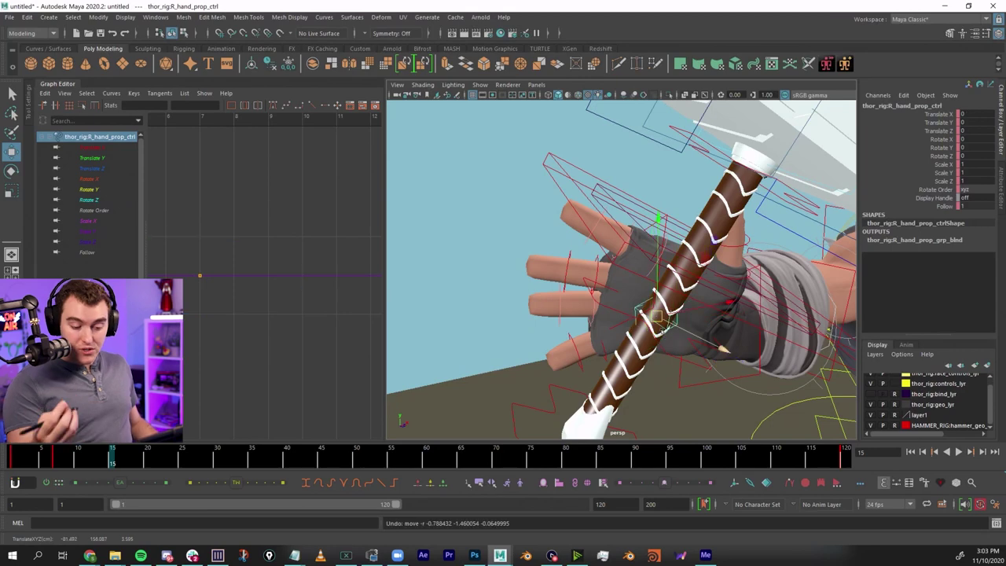
pyautogui.press('q')
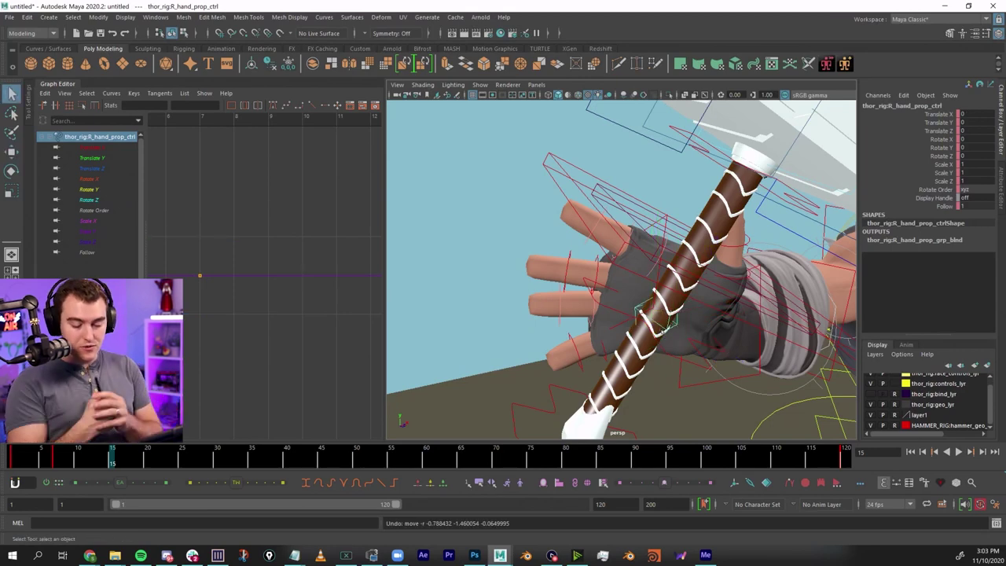
# Try rotating the hammer in the palm with its main control, hammer_Handle_CON_01, undo the rotation and clear the selection.
pyautogui.keyDown('alt'); pyautogui.moveTo(666, 329); pyautogui.dragTo(566, 334, button='right'); pyautogui.keyUp('alt')
pyautogui.keyDown('alt'); pyautogui.moveTo(645, 346); pyautogui.dragTo(692, 302); pyautogui.keyUp('alt')
pyautogui.keyDown('alt'); pyautogui.moveTo(732, 323); pyautogui.dragTo(782, 326, button='right'); pyautogui.keyUp('alt')
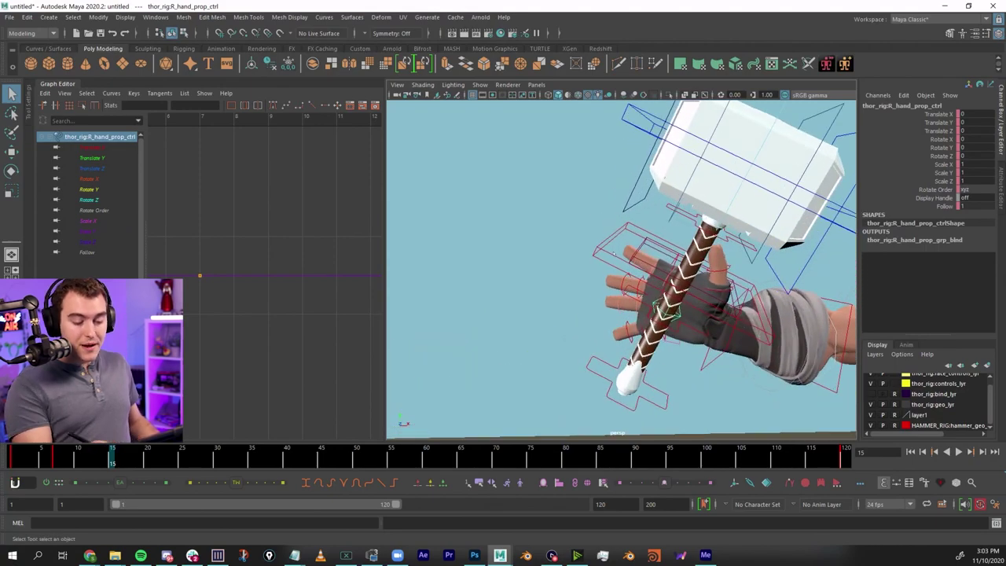
pyautogui.click(725, 279)
pyautogui.keyDown('alt'); pyautogui.moveTo(722, 277); pyautogui.dragTo(738, 276, button='right'); pyautogui.keyUp('alt')
pyautogui.press('e')
pyautogui.moveTo(737, 277); pyautogui.dragTo(729, 243)
pyautogui.hotkey('ctrl', 'z')
pyautogui.hotkey('ctrl', 'z')
pyautogui.hotkey('ctrl', 'z')
pyautogui.hotkey('ctrl', 'z')
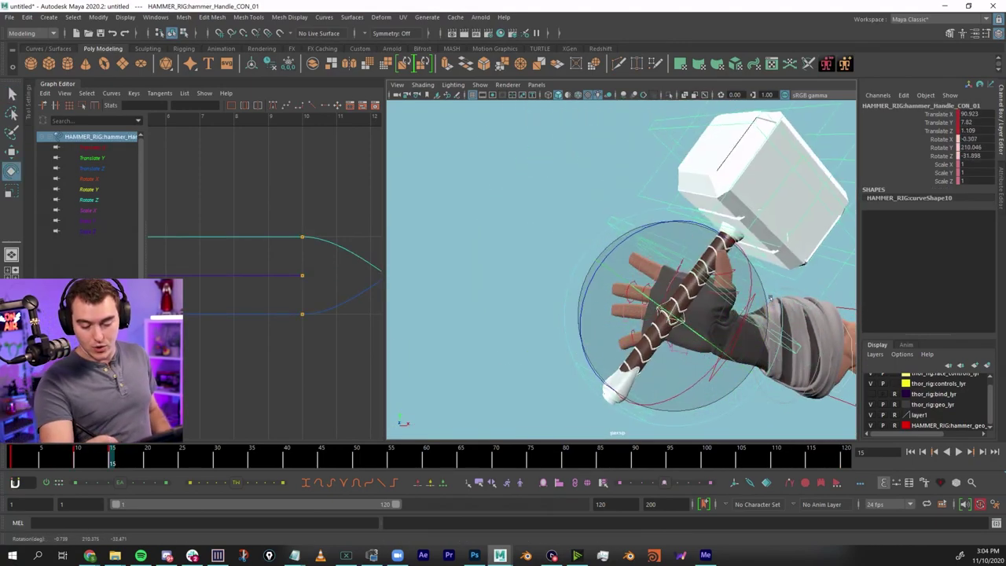
pyautogui.press('q')
pyautogui.click(556, 314)
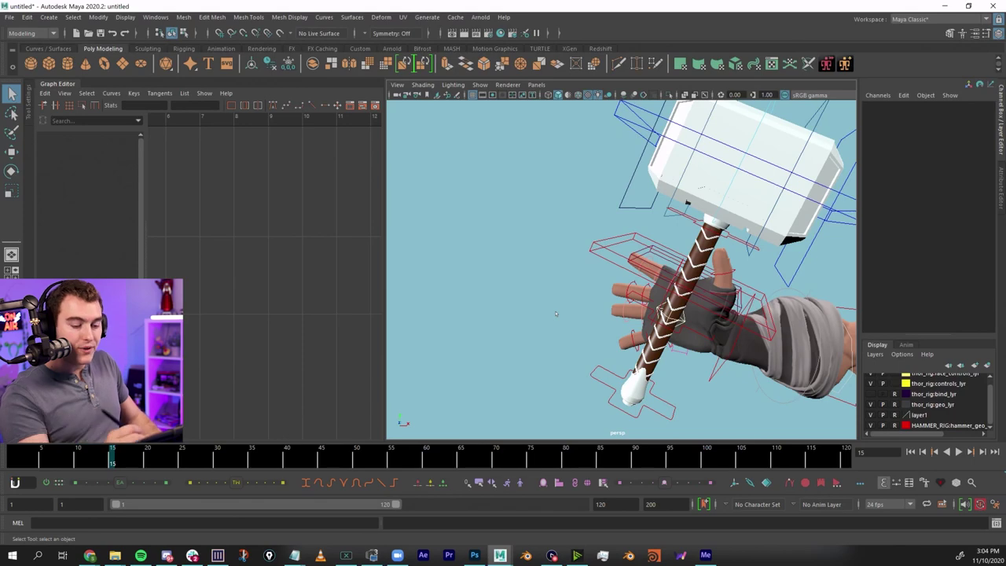
# Try a slight tilt of the hammer with hammer_Handle_CON_01 and undo it, keeping that control selected.
pyautogui.click(606, 251)
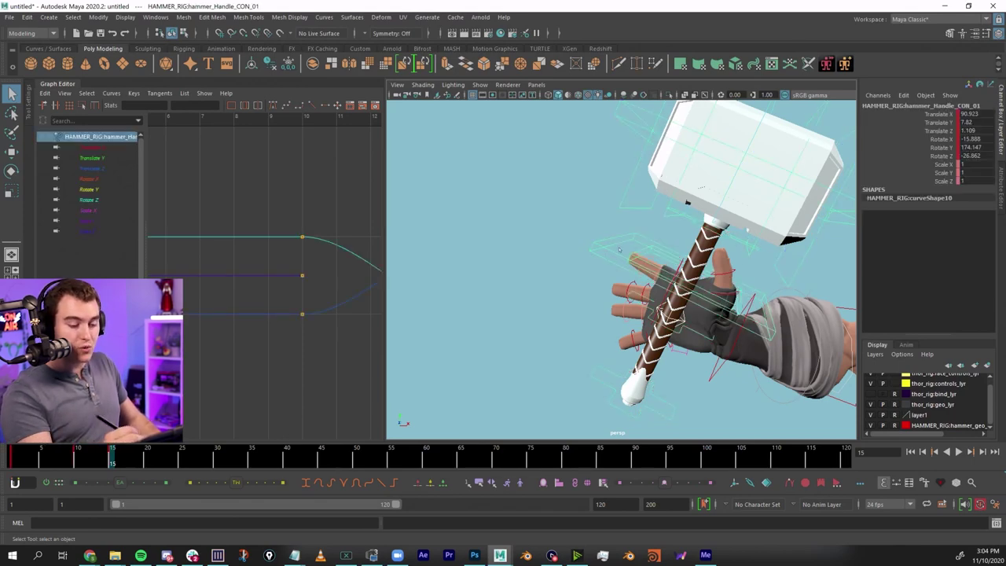
pyautogui.press('e')
pyautogui.moveTo(663, 255); pyautogui.dragTo(665, 261)
pyautogui.hotkey('ctrl', 'z')
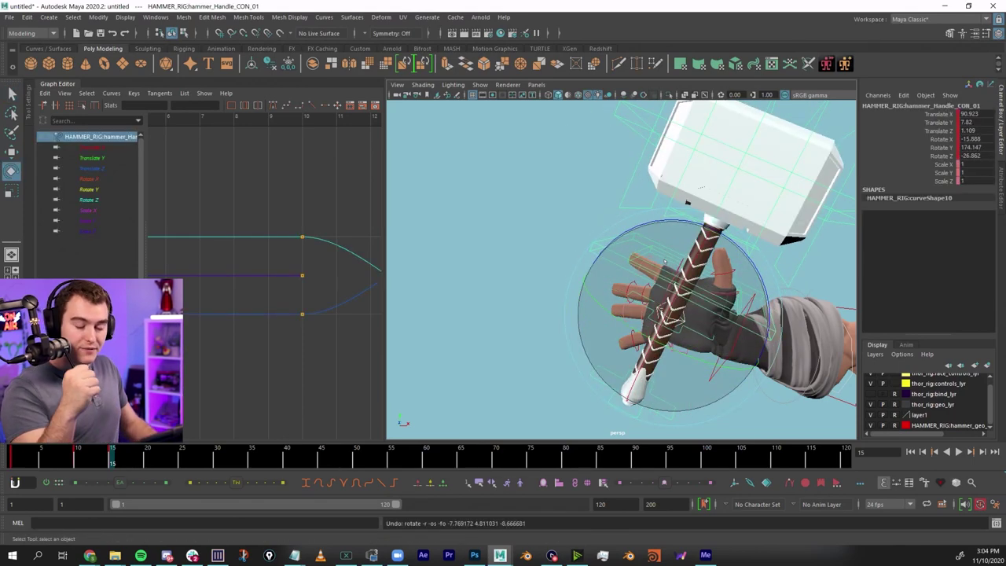
pyautogui.press('q')
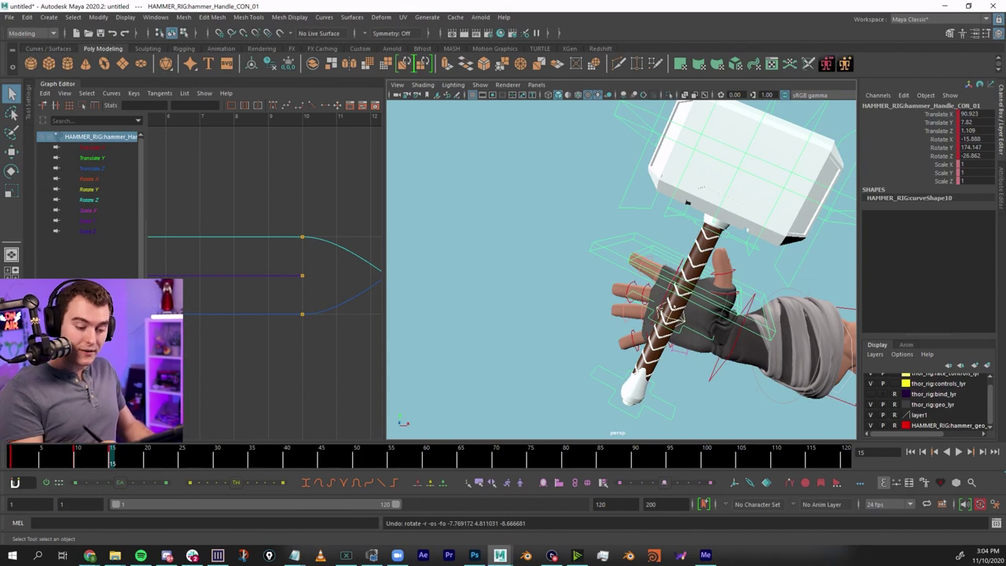
# Compare the channels of the right-hand prop control and the main hammer handle control by selecting each in turn.
pyautogui.click(813, 264)
pyautogui.click(666, 313)
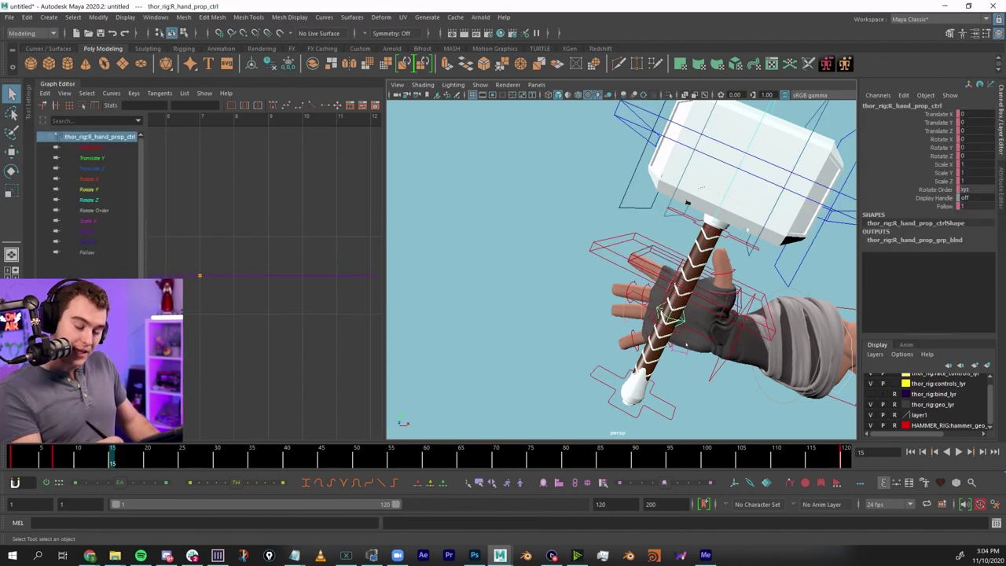
pyautogui.click(606, 255)
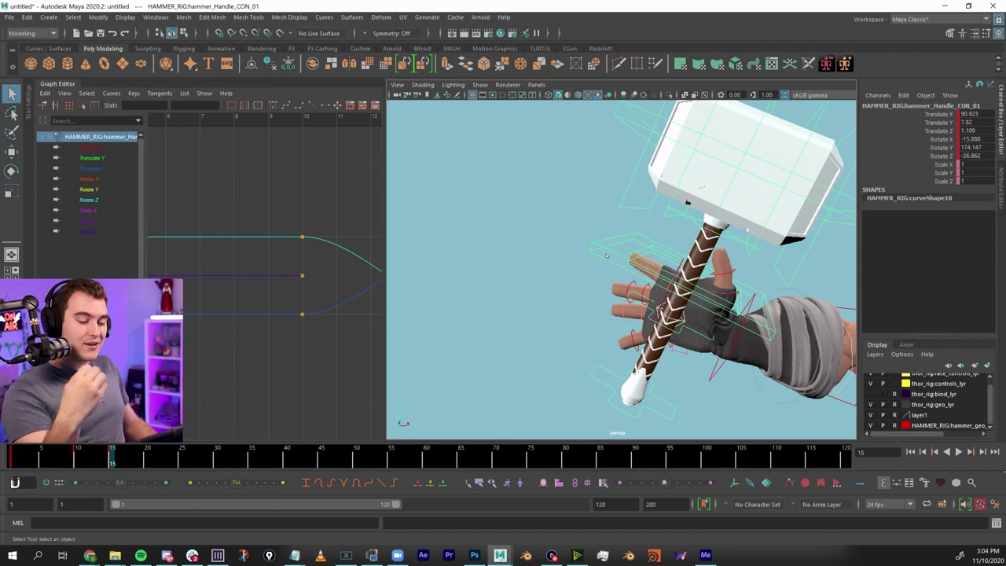
# Try moving the hammer with its secondary control, hammer_Handle_CON_02, undo the move and clear the selection.
pyautogui.click(570, 223)
pyautogui.click(643, 254)
pyautogui.press('w')
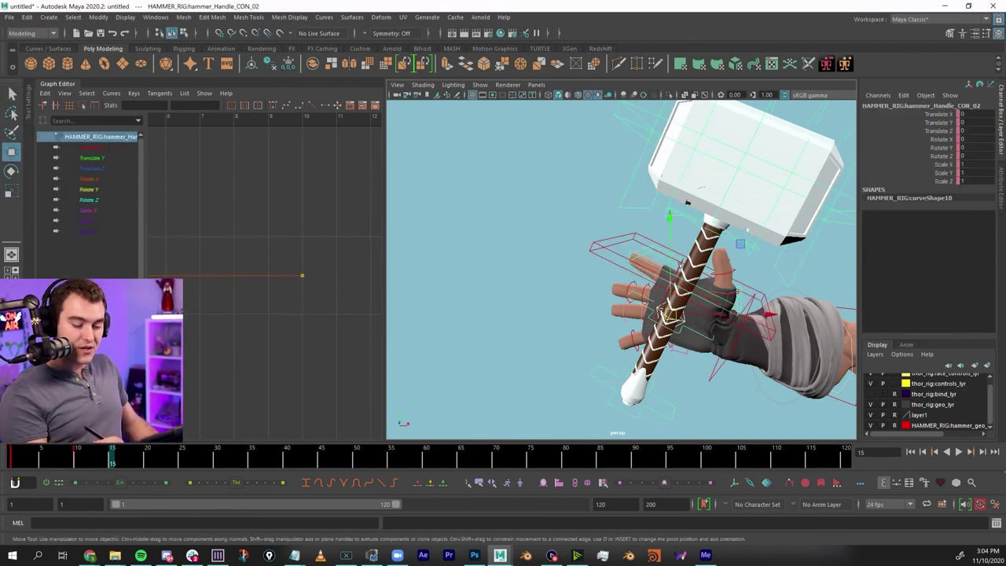
pyautogui.moveTo(669, 314)
pyautogui.mouseDown()
pyautogui.moveTo(680, 296)
pyautogui.moveTo(674, 305)
pyautogui.mouseUp()
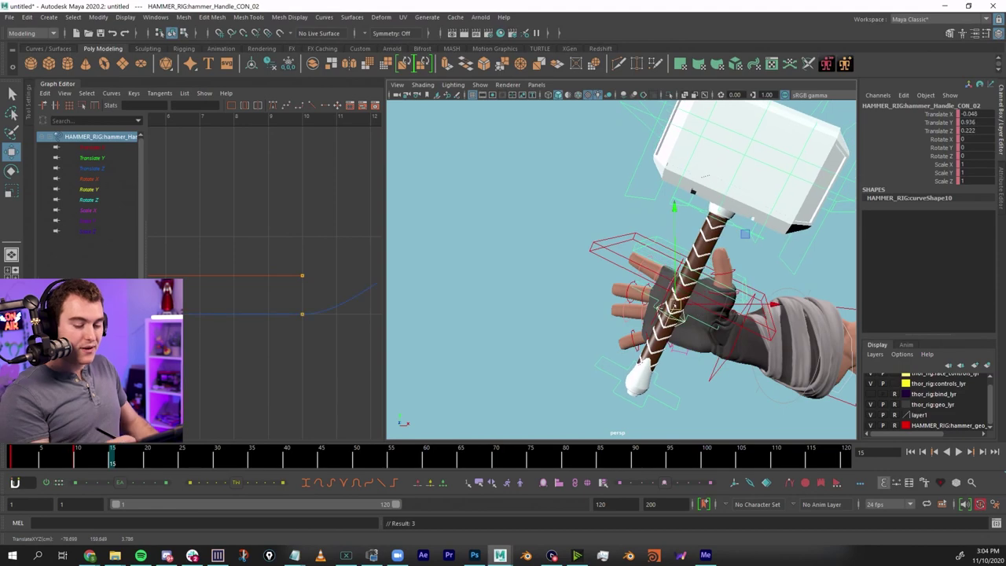
pyautogui.hotkey('ctrl', 'z')
pyautogui.press('q')
pyautogui.click(554, 304)
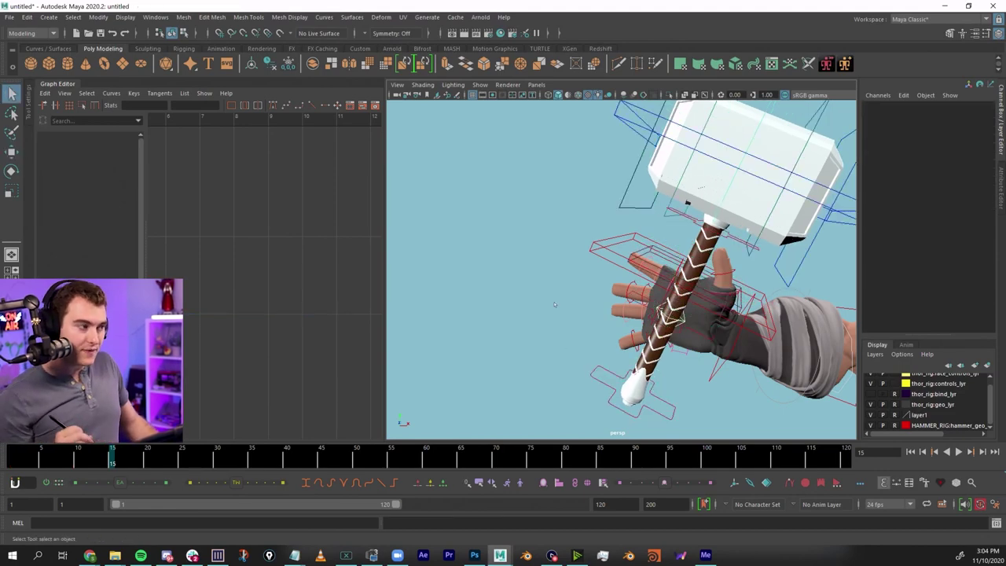
# Parent-constrain hammer_Handle_CON_01 to R_hand_prop_ctrl at frame 15 with Maintain Offset on, all translate and rotate axes, and weight 1.
pyautogui.keyDown('alt'); pyautogui.moveTo(555, 305); pyautogui.dragTo(708, 336); pyautogui.keyUp('alt')
pyautogui.keyDown('alt'); pyautogui.moveTo(744, 350); pyautogui.dragTo(681, 331, button='right'); pyautogui.keyUp('alt')
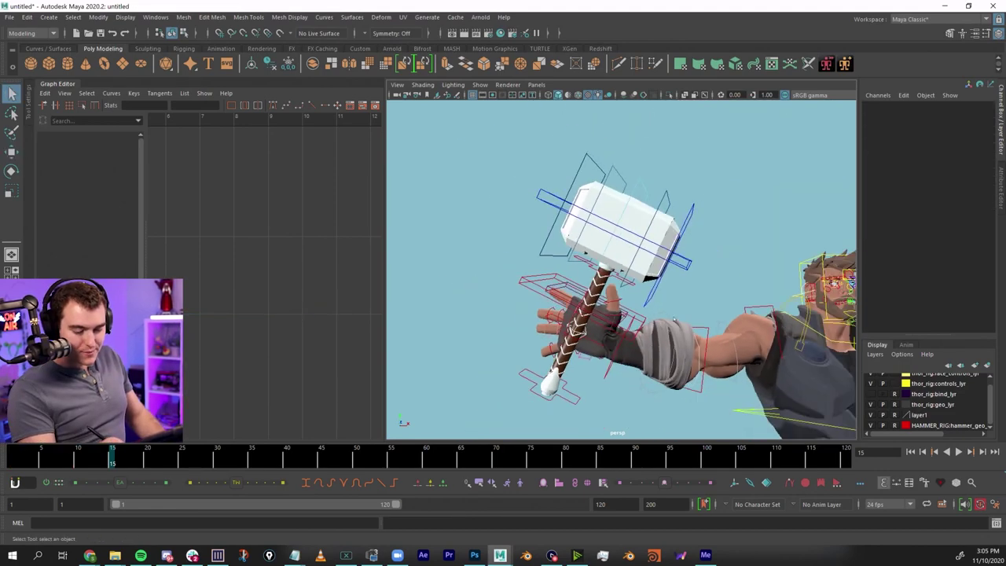
pyautogui.keyDown('alt'); pyautogui.moveTo(681, 330); pyautogui.dragTo(705, 336); pyautogui.keyUp('alt')
pyautogui.moveTo(705, 336)
pyautogui.keyDown('alt'); pyautogui.mouseDown(button='right')
pyautogui.moveTo(759, 342)
pyautogui.moveTo(704, 334)
pyautogui.mouseUp(button='right'); pyautogui.keyUp('alt')
pyautogui.keyDown('alt'); pyautogui.moveTo(704, 334); pyautogui.dragTo(662, 318); pyautogui.keyUp('alt')
pyautogui.click(612, 317)
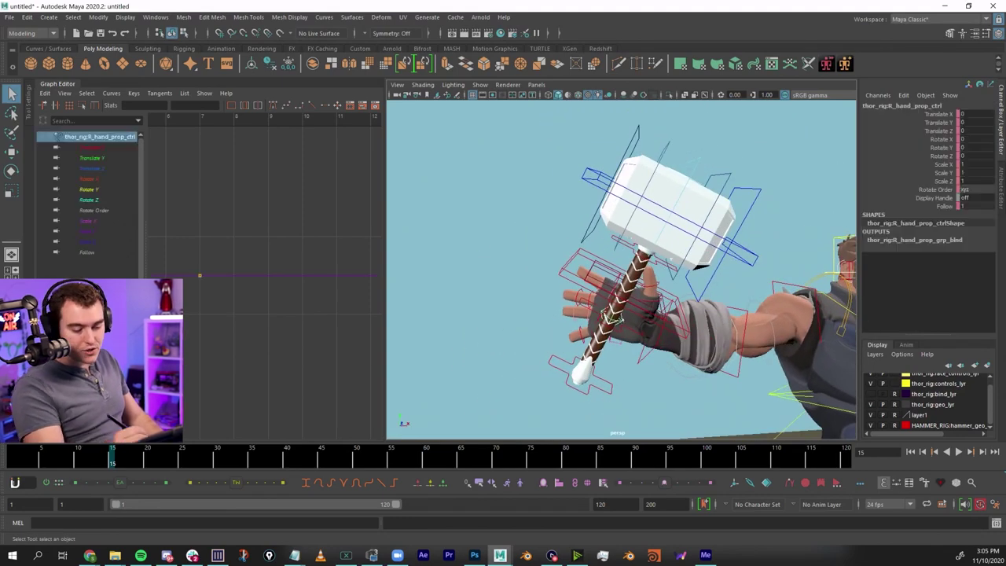
pyautogui.keyDown('shift'); pyautogui.click(681, 315); pyautogui.keyUp('shift')
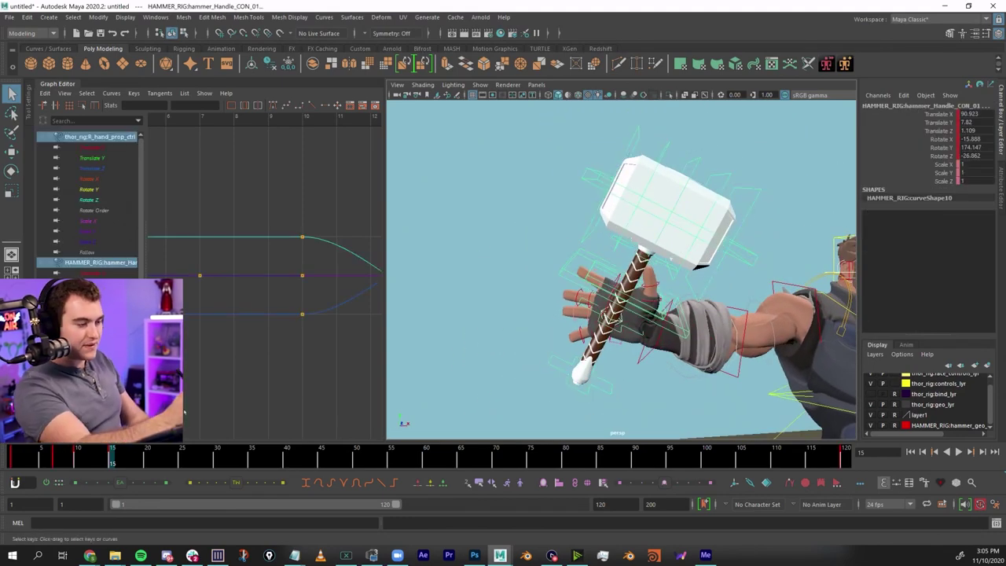
pyautogui.click(43, 34)
pyautogui.click(46, 66)
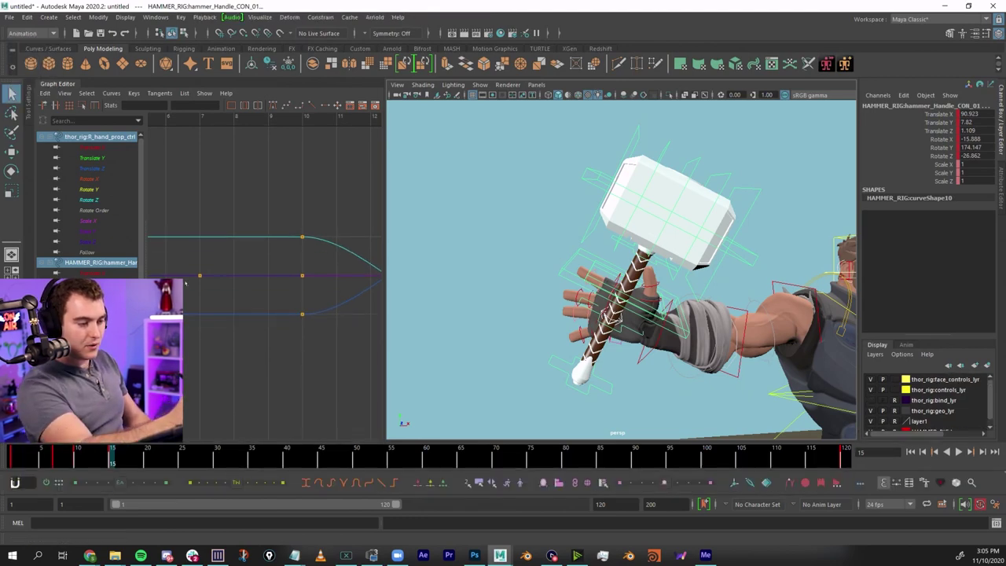
pyautogui.click(320, 17)
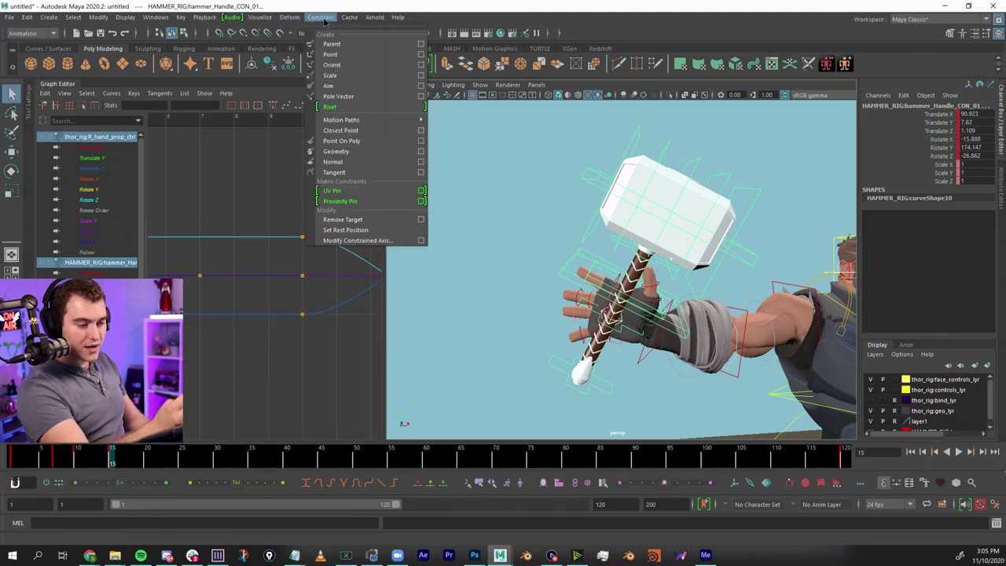
pyautogui.click(421, 45)
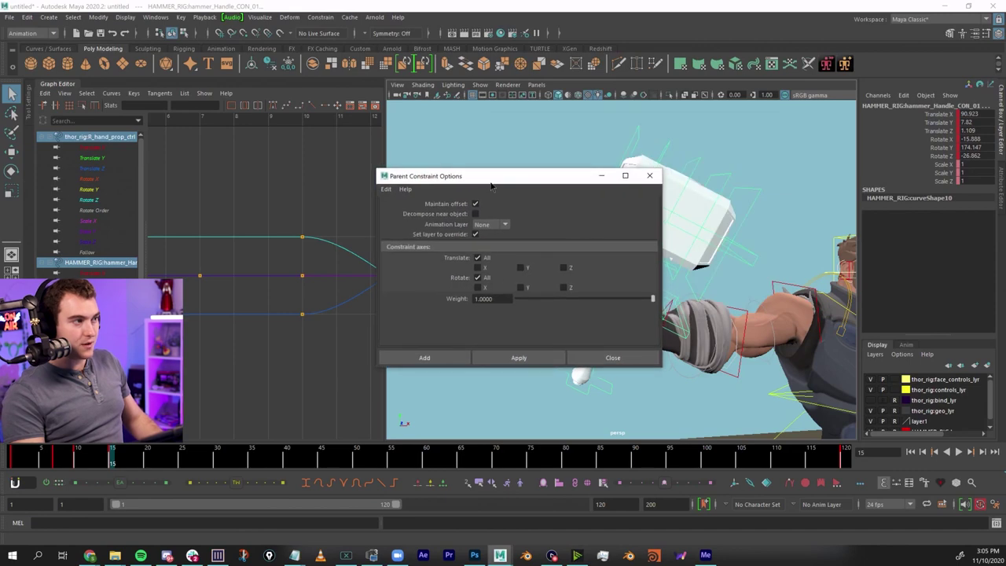
pyautogui.moveTo(490, 181); pyautogui.dragTo(347, 149)
pyautogui.click(375, 325)
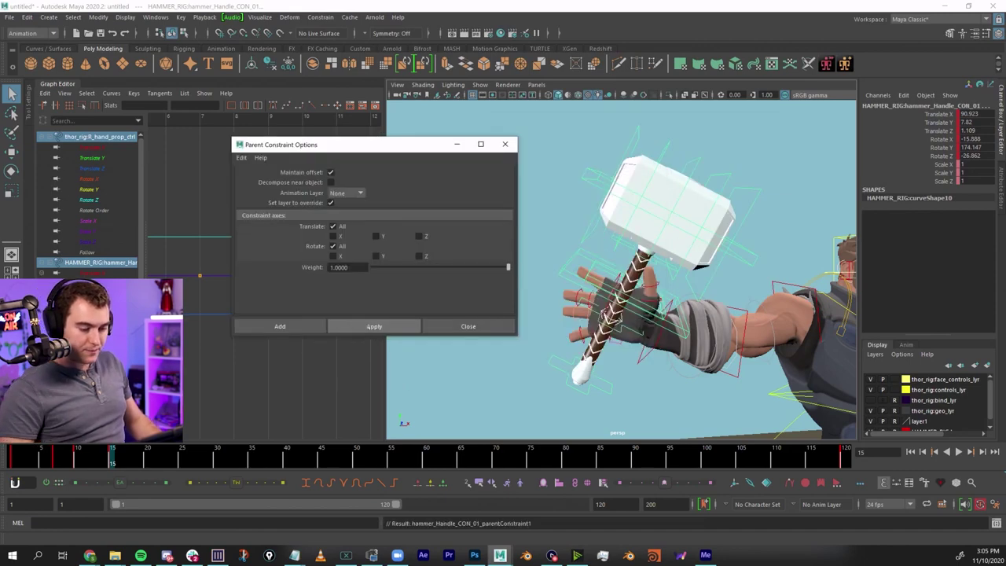
pyautogui.click(469, 325)
# Key the hammer handle control's Blend Parent 1 attribute at a value of 1 on frame 15.
pyautogui.click(941, 190)
pyautogui.rightClick(945, 189)
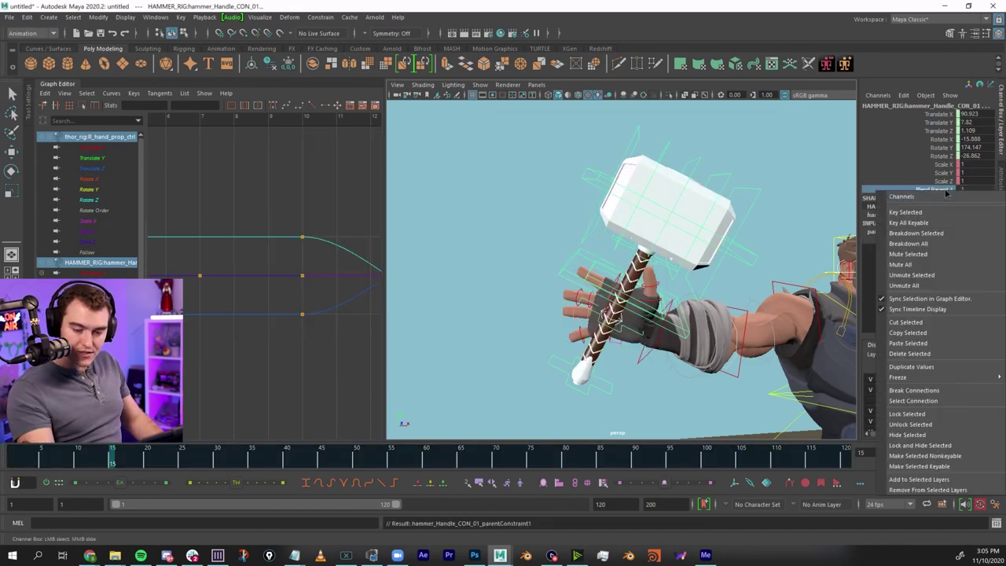
pyautogui.click(940, 212)
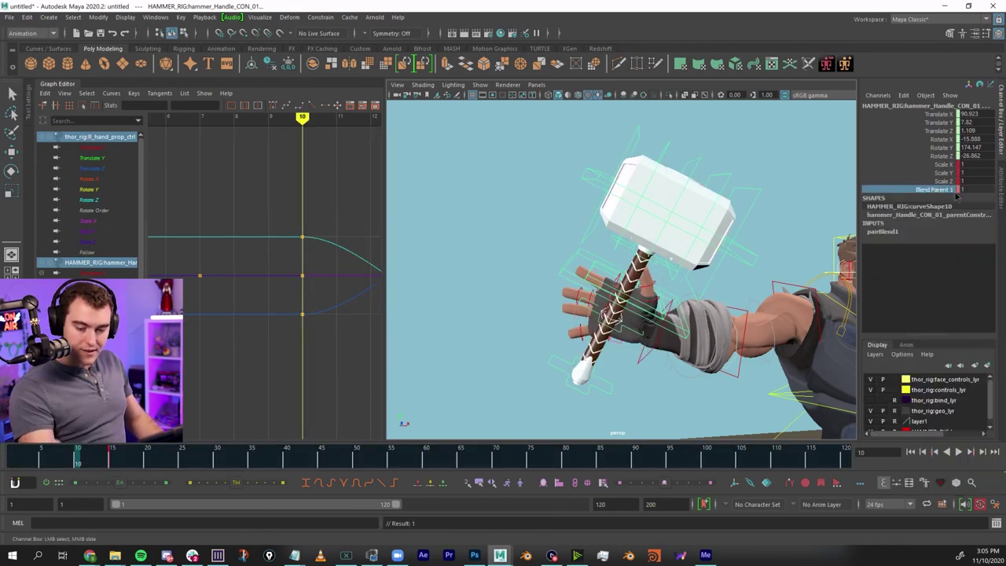
# Set the hammer handle control's Blend Parent 1 to 0 at frame 10 and key it.
pyautogui.click(967, 189)
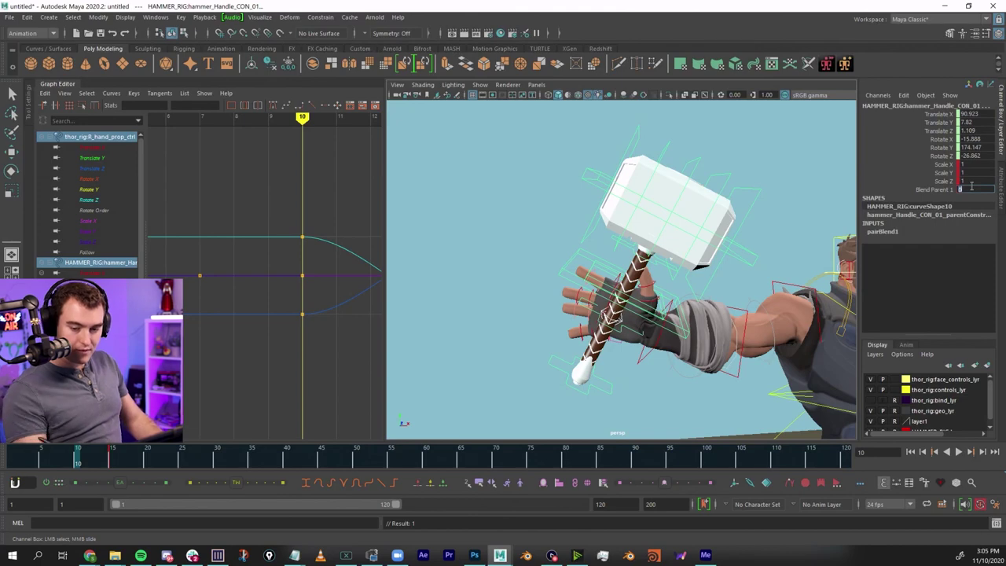
pyautogui.write('0')
pyautogui.press('Return')
pyautogui.click(937, 190)
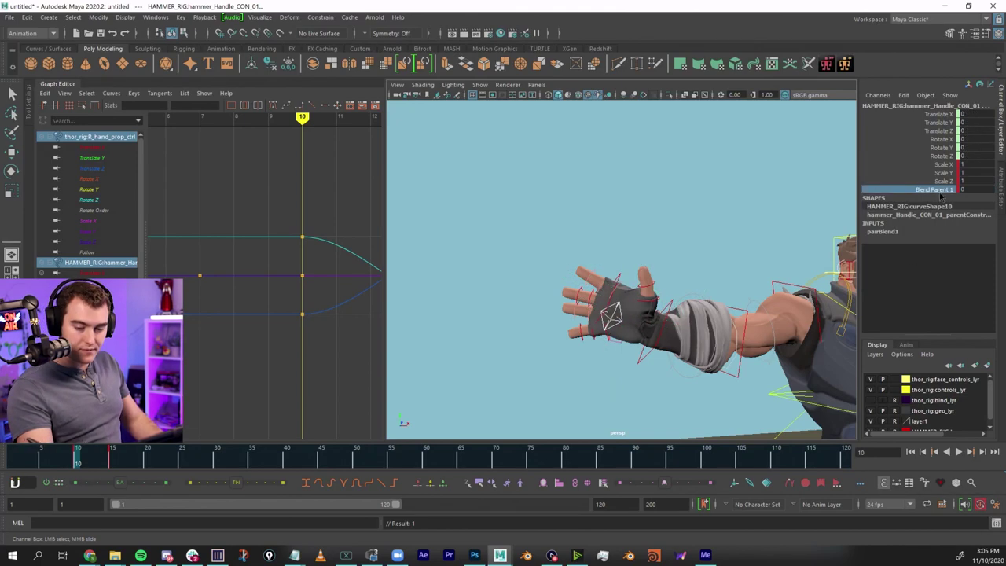
pyautogui.rightClick(939, 190)
pyautogui.click(932, 210)
pyautogui.keyDown('alt'); pyautogui.moveTo(739, 299); pyautogui.dragTo(660, 291, button='right'); pyautogui.keyUp('alt')
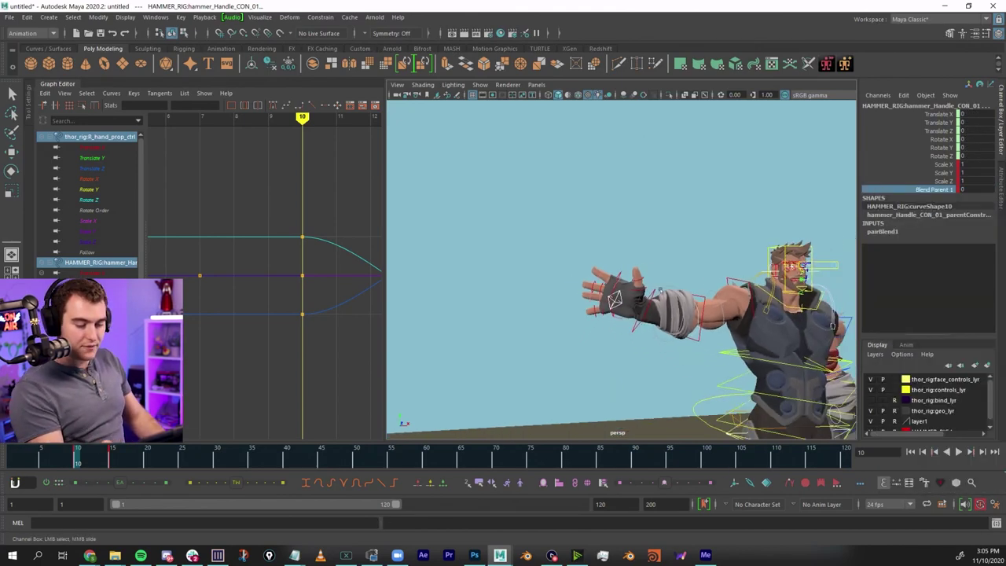
pyautogui.scroll(-8, 660, 291)
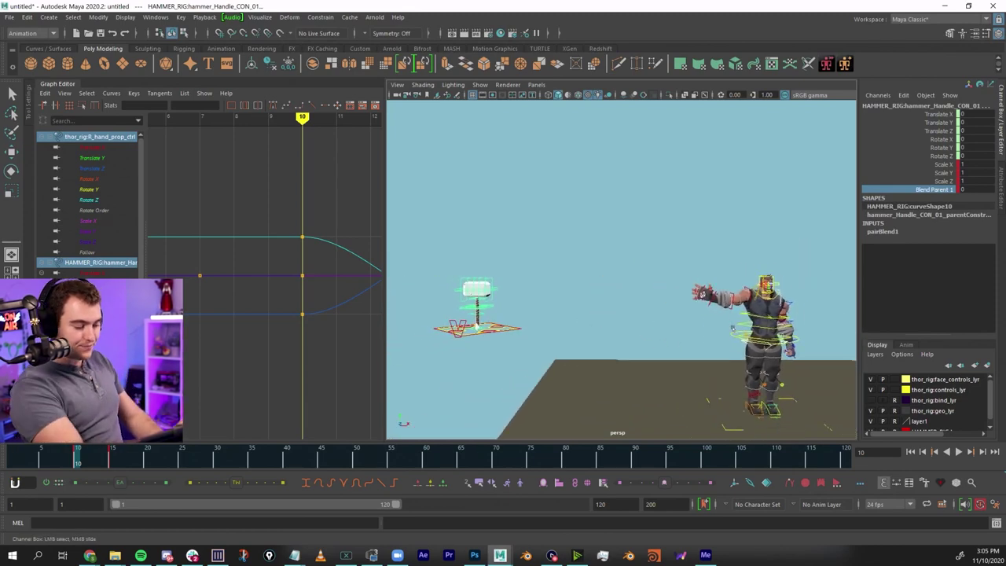
# Compare the hammer at frames 15 and 10, trying Blend Parent 1 at 1 on frame 10 before returning it to 0.
pyautogui.press('.')
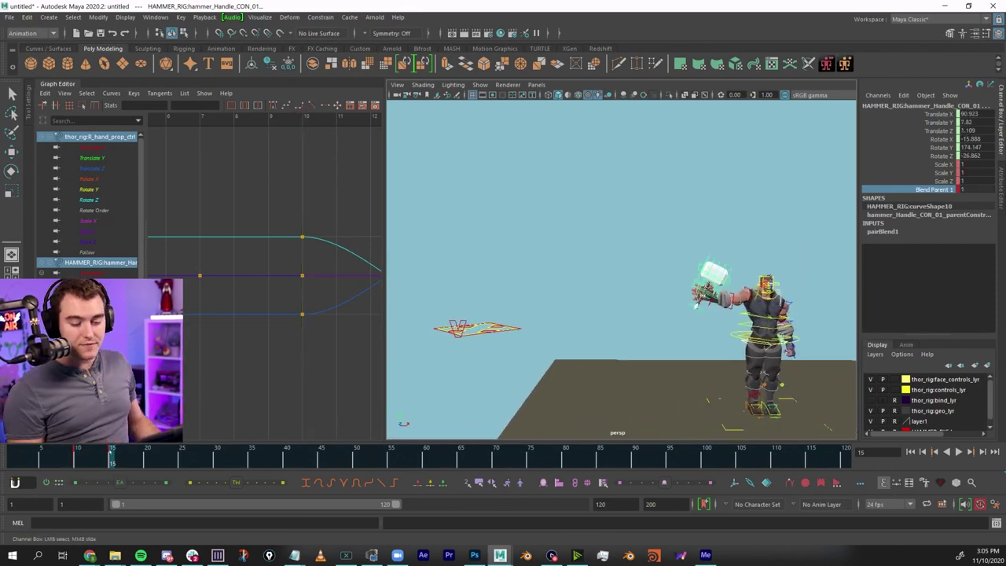
pyautogui.press('q')
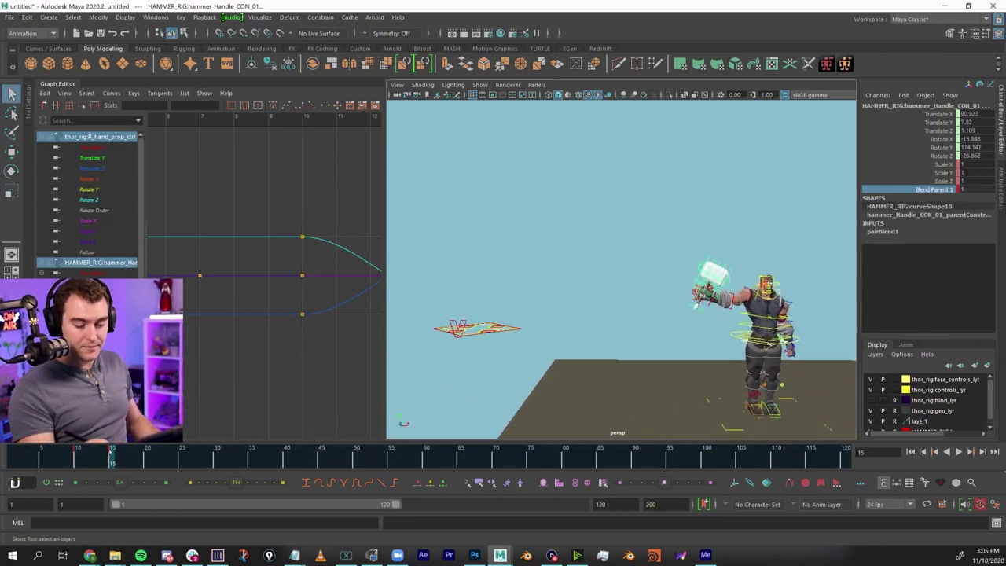
pyautogui.scroll(3, 774, 350)
pyautogui.press(',')
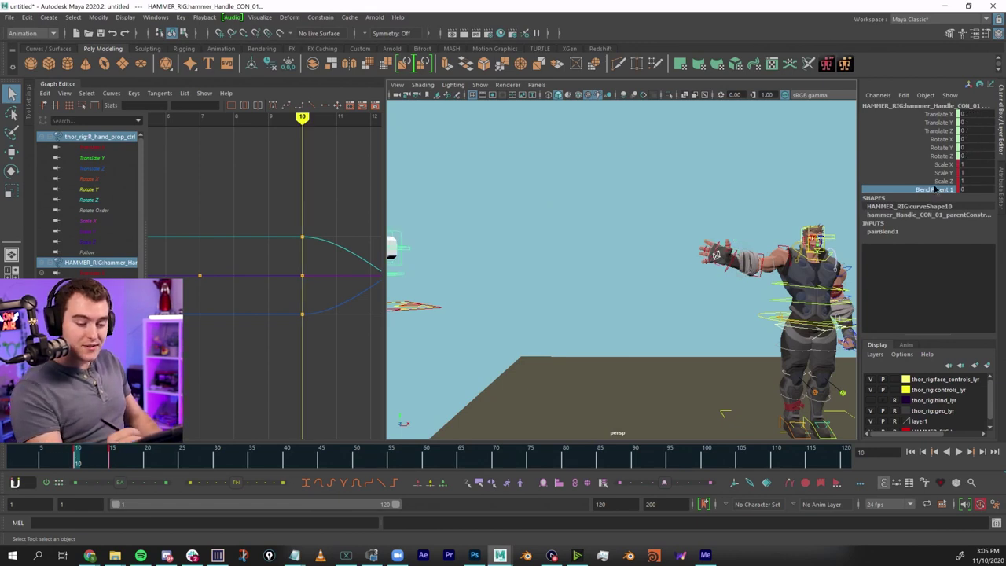
pyautogui.moveTo(542, 265); pyautogui.dragTo(595, 265, button='middle')
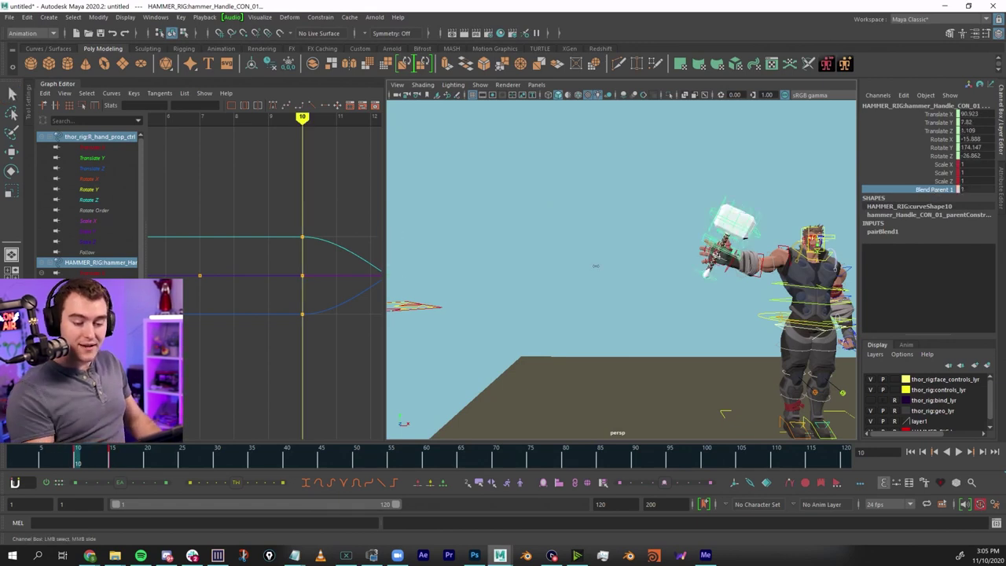
pyautogui.moveTo(731, 379)
pyautogui.keyDown('alt'); pyautogui.mouseDown()
pyautogui.moveTo(732, 405)
pyautogui.moveTo(739, 371)
pyautogui.mouseUp(); pyautogui.keyUp('alt')
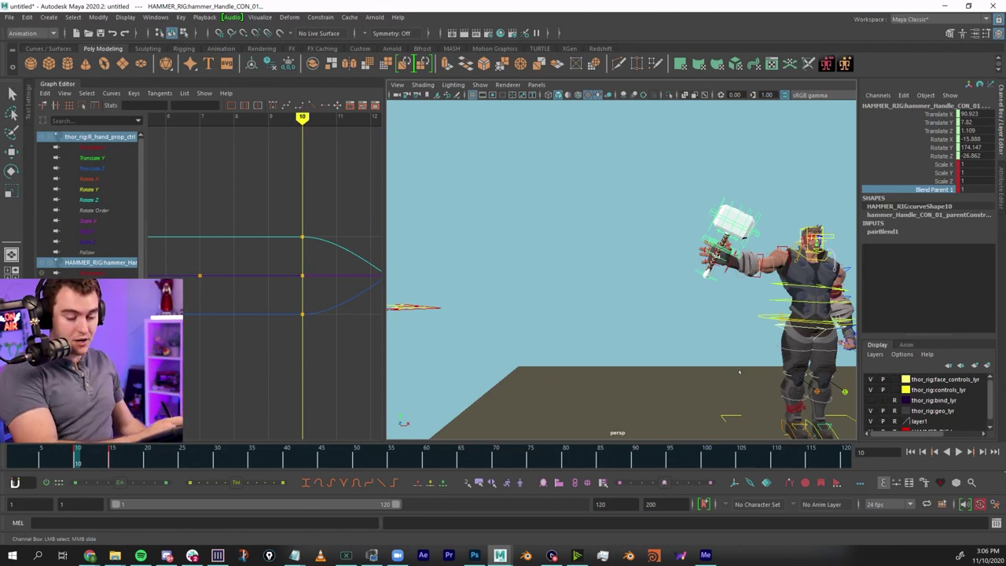
pyautogui.keyDown('alt'); pyautogui.moveTo(653, 332); pyautogui.dragTo(673, 335, button='middle'); pyautogui.keyUp('alt')
pyautogui.keyDown('alt'); pyautogui.moveTo(714, 351); pyautogui.dragTo(662, 347, button='right'); pyautogui.keyUp('alt')
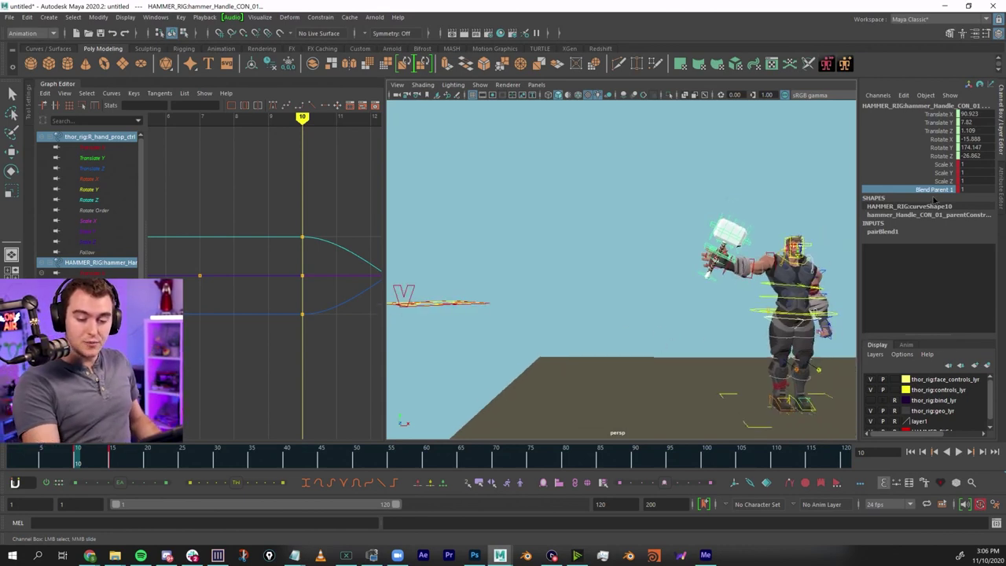
pyautogui.moveTo(761, 275); pyautogui.dragTo(651, 295, button='middle')
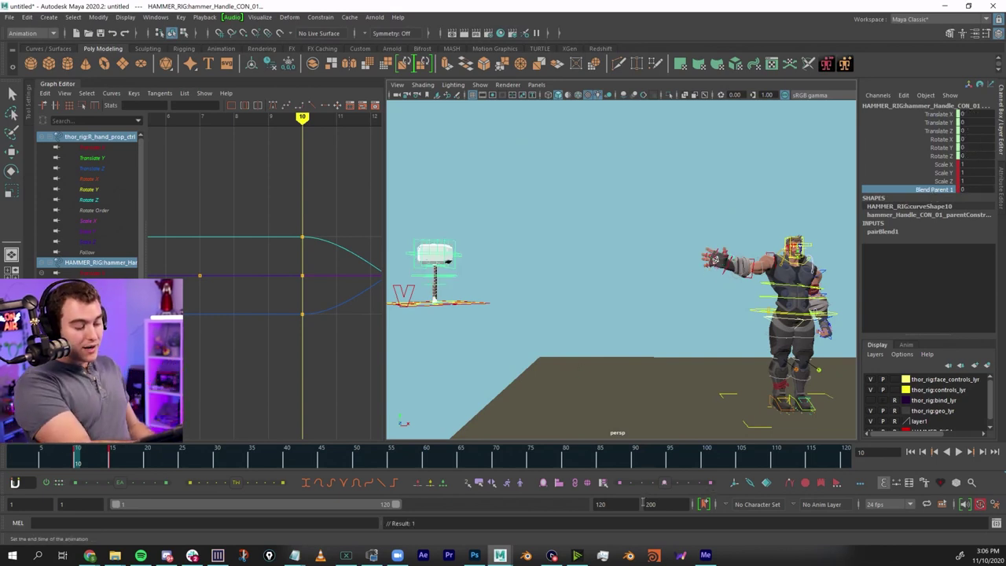
# Play and scrub the hammer's blend into the hand from frame 10 to 15, and select hammer_Handle_CON_01 at frame 15.
pyautogui.hotkey('alt', 'v')
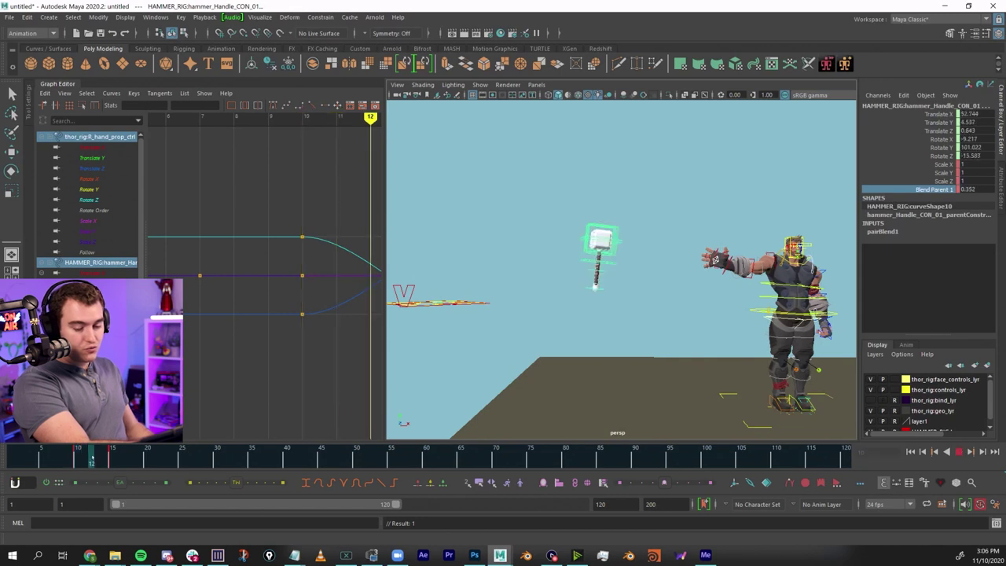
pyautogui.moveTo(86, 454); pyautogui.dragTo(112, 455)
pyautogui.press('q')
pyautogui.click(692, 305)
pyautogui.click(707, 250)
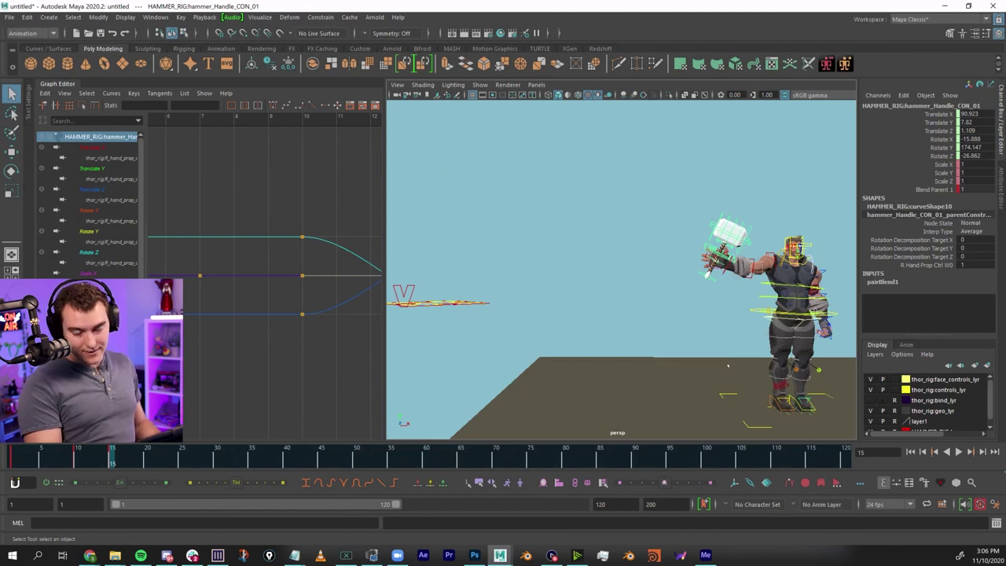
# Key the hammer handle control at frame 15, try raising the hammer at frame 10, and undo the move.
pyautogui.press('w')
pyautogui.press('s')
pyautogui.moveTo(84, 455); pyautogui.dragTo(77, 455)
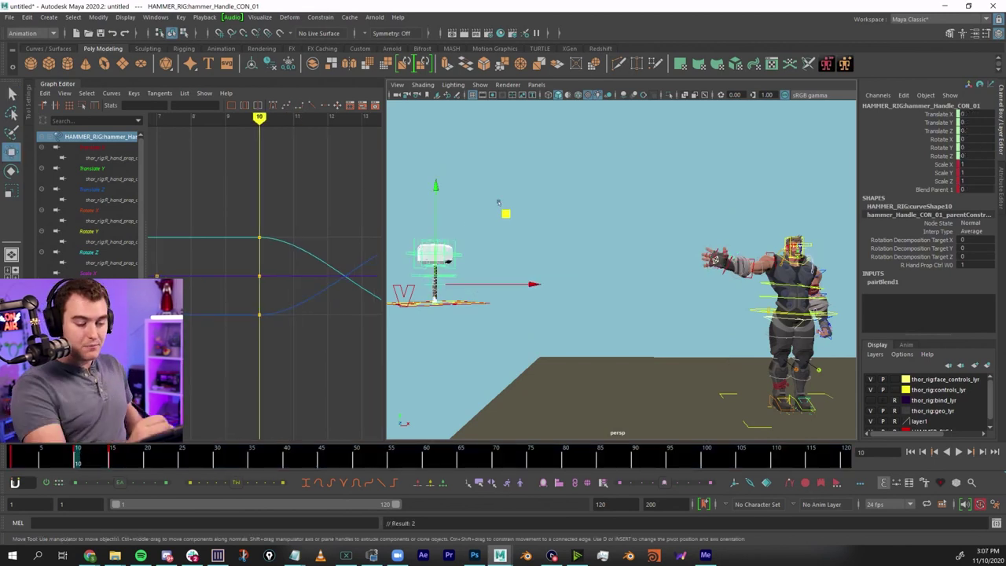
pyautogui.moveTo(499, 203); pyautogui.dragTo(518, 122)
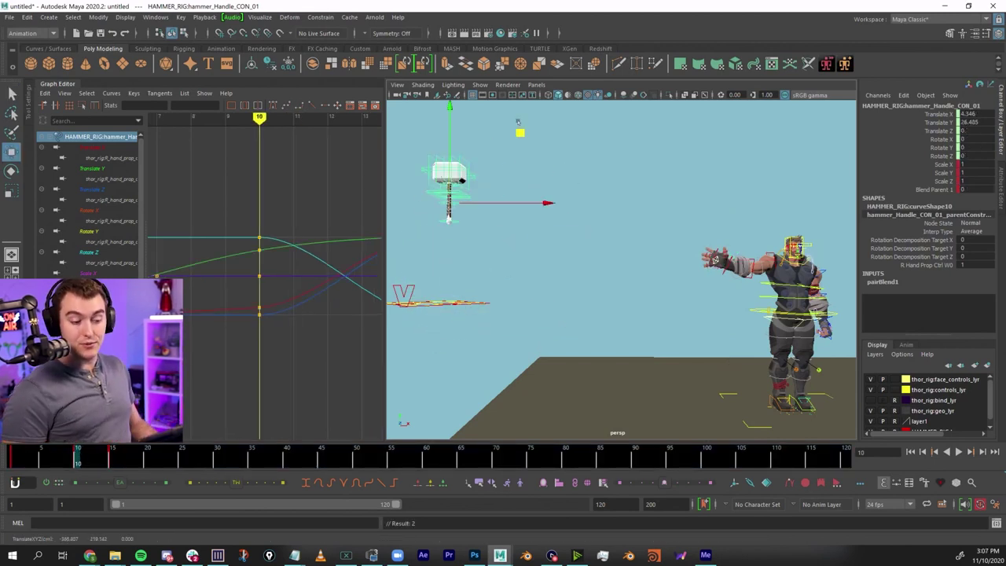
pyautogui.hotkey('ctrl', 'z')
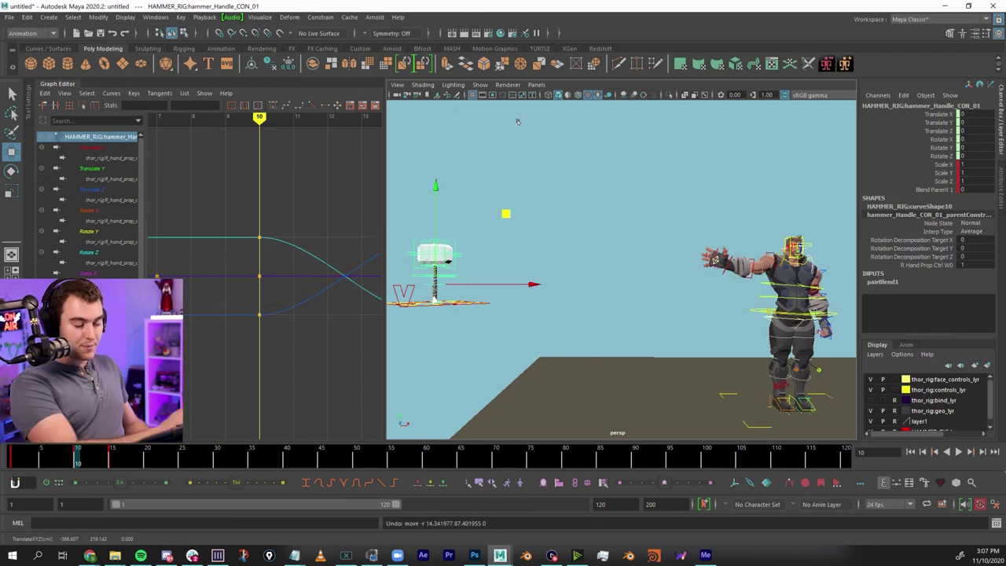
# Try moving the hammer away from the hand at frame 15 while Blend Parent 1 is on.
pyautogui.click(112, 455)
pyautogui.click(935, 189)
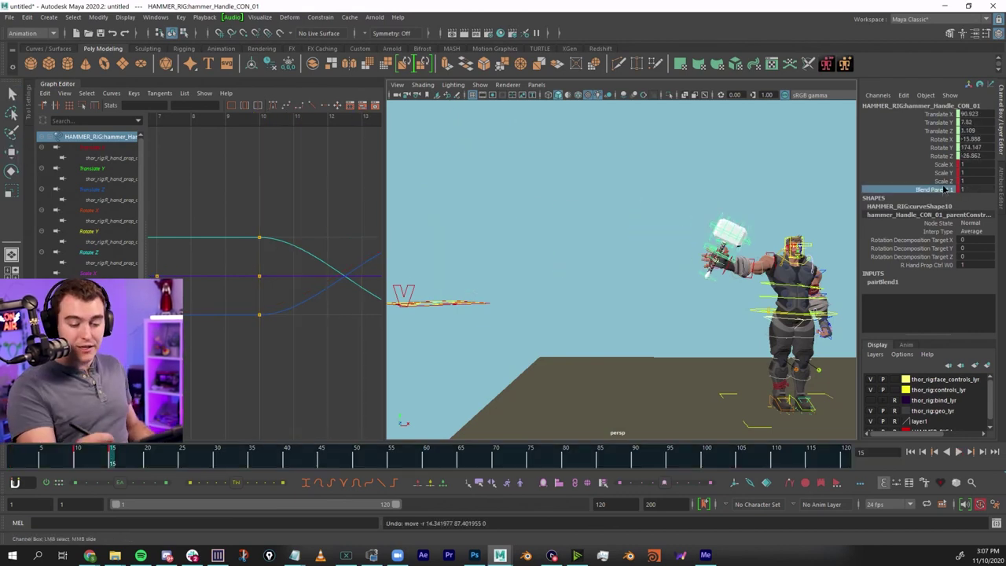
pyautogui.keyDown('alt'); pyautogui.moveTo(754, 223); pyautogui.dragTo(680, 229, button='middle'); pyautogui.keyUp('alt')
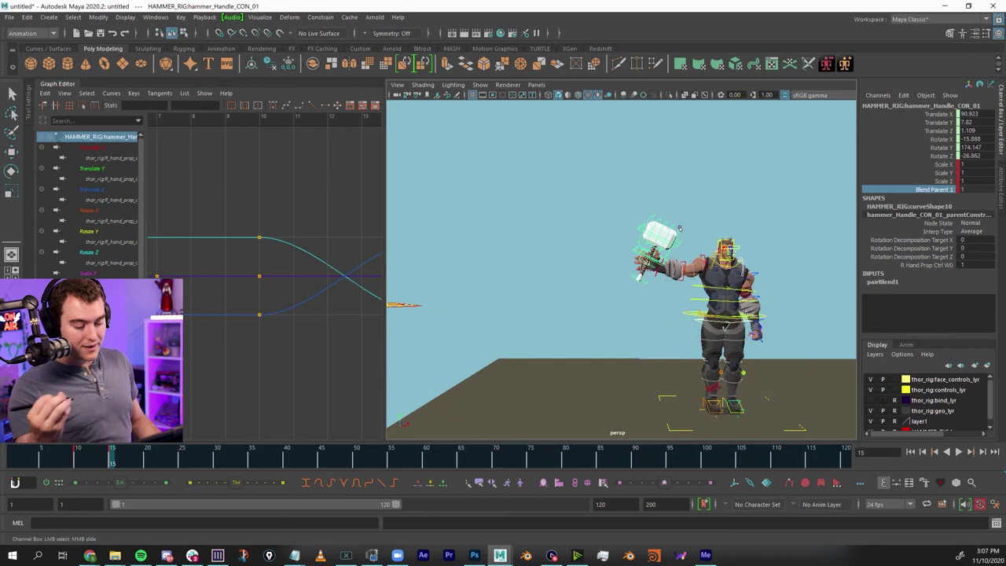
pyautogui.press('w')
pyautogui.moveTo(681, 226); pyautogui.dragTo(848, 132)
pyautogui.click(107, 461)
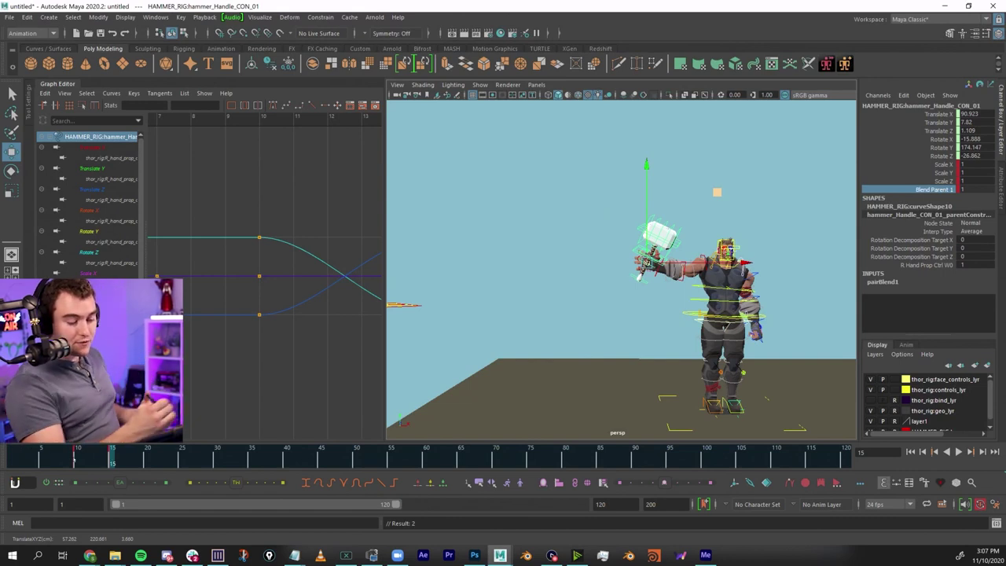
# Compare the hammer's position at frames 10 and 15 and play back the catch.
pyautogui.click(76, 456)
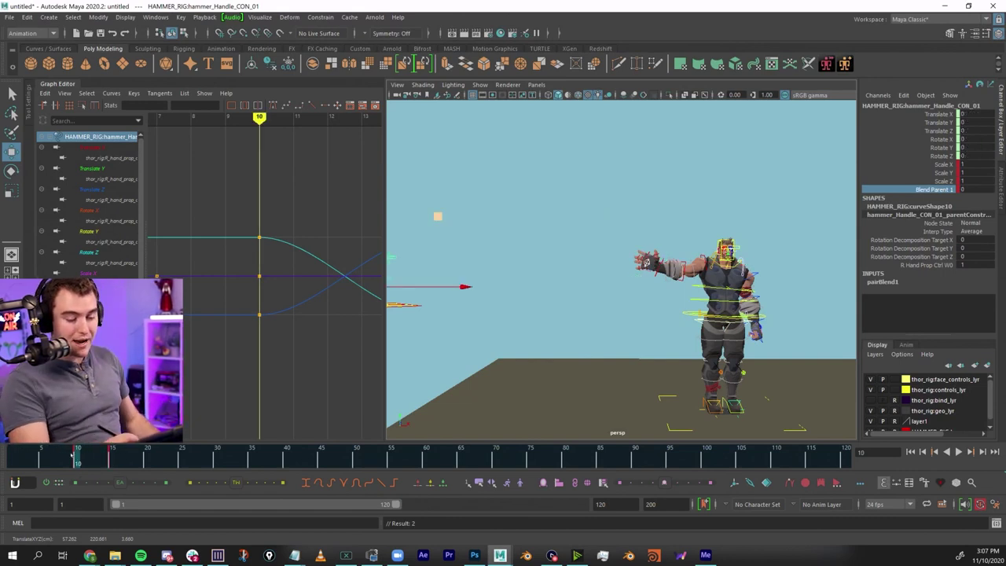
pyautogui.keyDown('alt'); pyautogui.moveTo(587, 315); pyautogui.dragTo(629, 326, button='middle'); pyautogui.keyUp('alt')
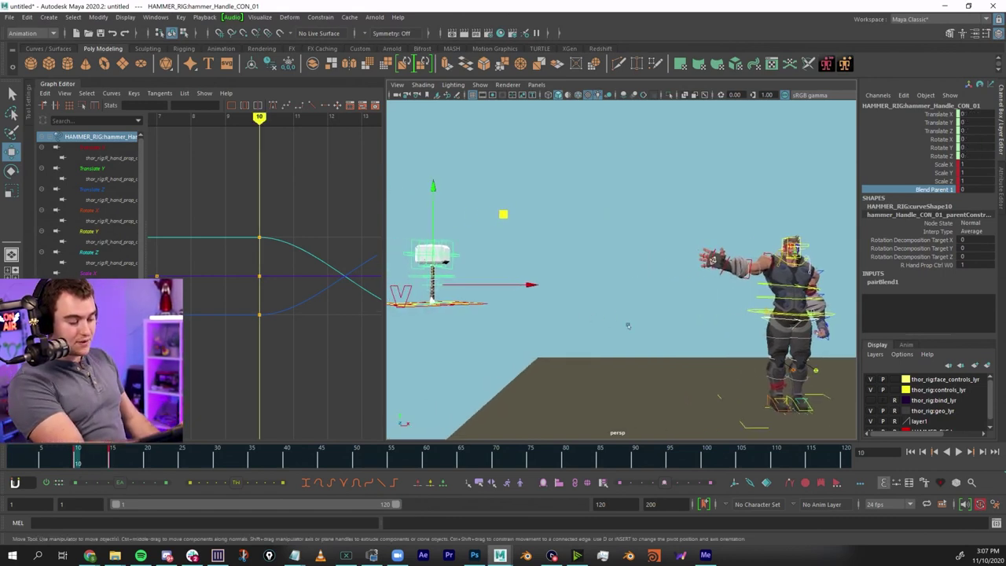
pyautogui.click(110, 454)
pyautogui.hotkey('alt', 'v')
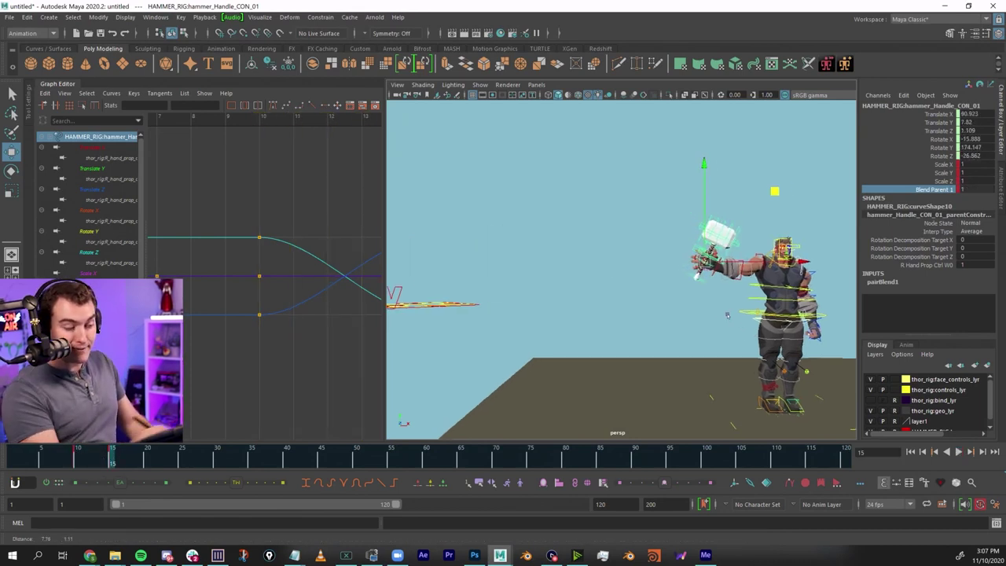
pyautogui.hotkey('alt', 'v')
# Delete the hammer handle control's curve keys at frame 15 and key the control again on that frame.
pyautogui.press('a')
pyautogui.keyDown('alt'); pyautogui.keyDown('shift'); pyautogui.moveTo(253, 284); pyautogui.dragTo(256, 279, button='right'); pyautogui.keyUp('shift'); pyautogui.keyUp('alt')
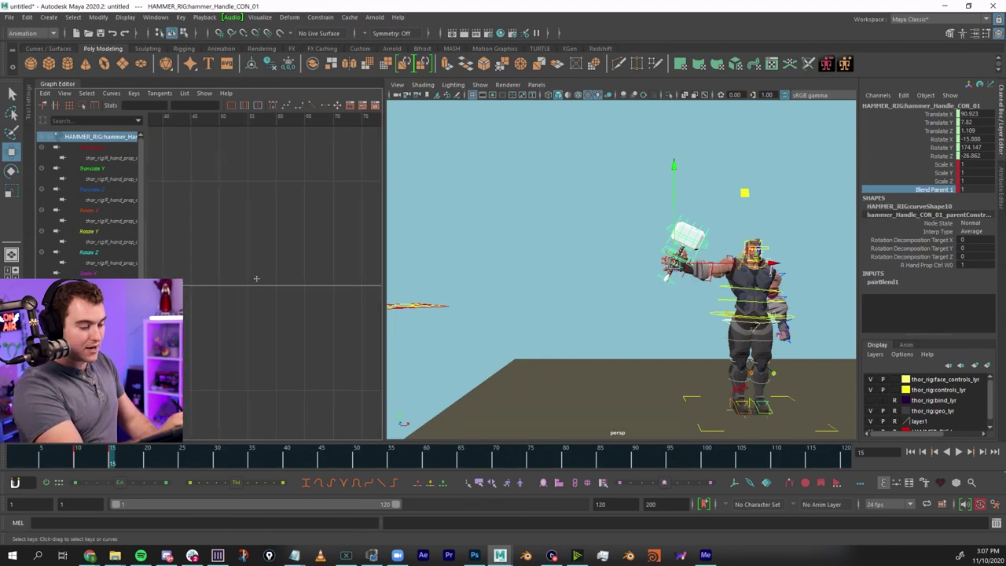
pyautogui.keyDown('alt'); pyautogui.moveTo(256, 278); pyautogui.dragTo(362, 287, button='middle'); pyautogui.keyUp('alt')
pyautogui.keyDown('alt'); pyautogui.keyDown('shift'); pyautogui.moveTo(275, 282); pyautogui.dragTo(336, 274, button='right'); pyautogui.keyUp('shift'); pyautogui.keyUp('alt')
pyautogui.keyDown('alt'); pyautogui.moveTo(337, 275); pyautogui.dragTo(315, 275, button='middle'); pyautogui.keyUp('alt')
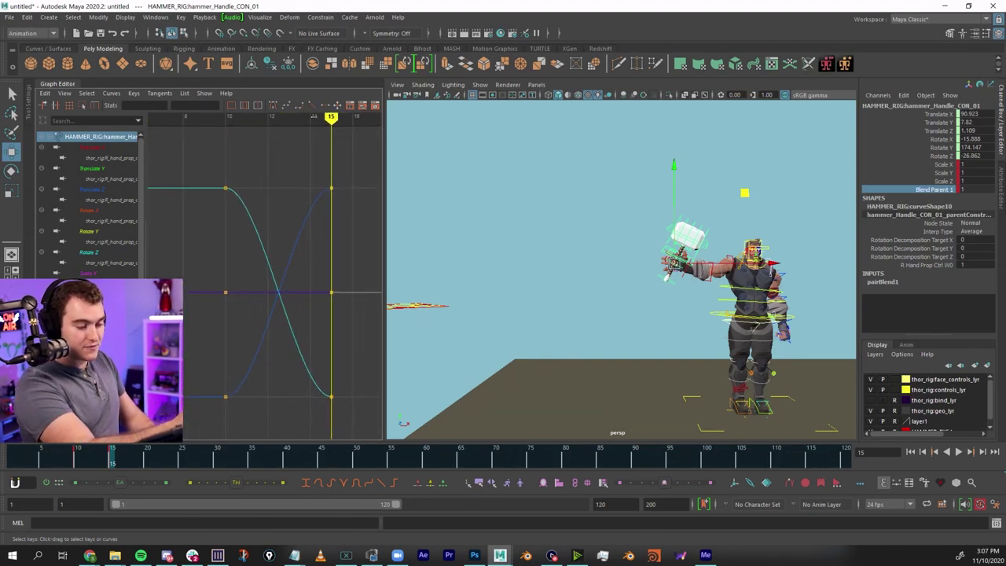
pyautogui.moveTo(331, 118)
pyautogui.mouseDown()
pyautogui.moveTo(226, 118)
pyautogui.moveTo(331, 118)
pyautogui.mouseUp()
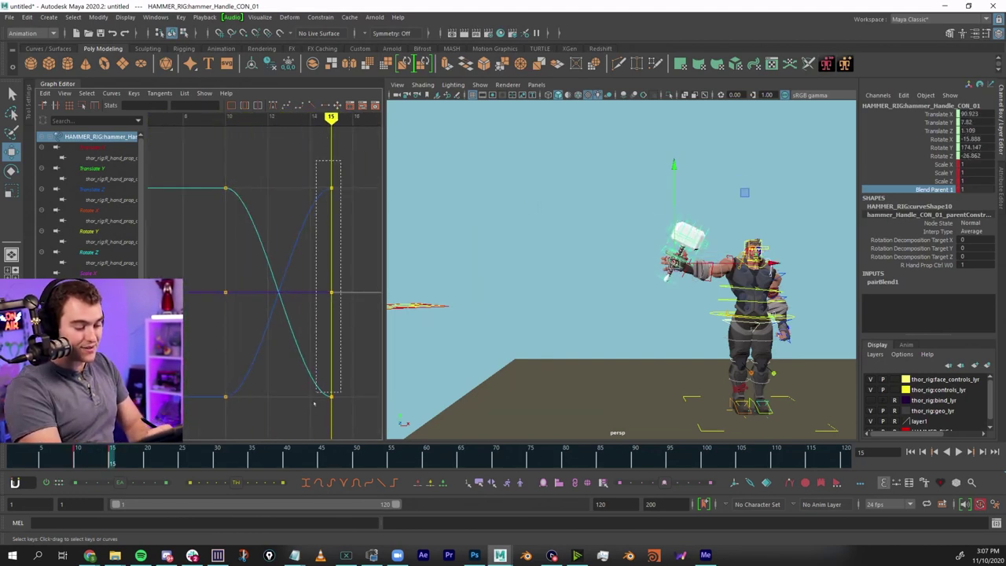
pyautogui.press('Delete')
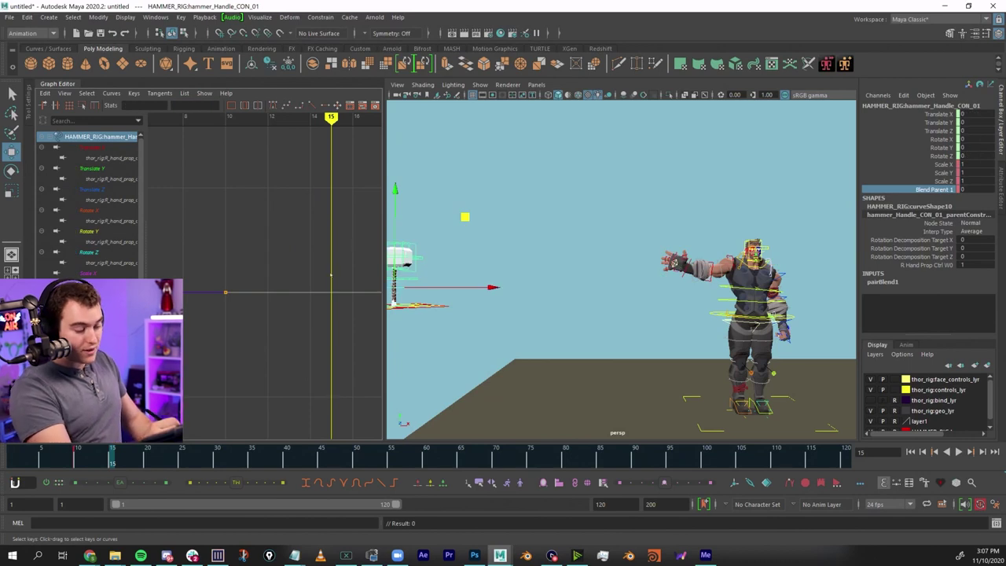
pyautogui.press('s')
# Check playback of the stationary hammer, then set the handle control's Blend Parent 1 to 1 at frame 15.
pyautogui.keyDown('alt'); pyautogui.moveTo(551, 338); pyautogui.dragTo(608, 351, button='middle'); pyautogui.keyUp('alt')
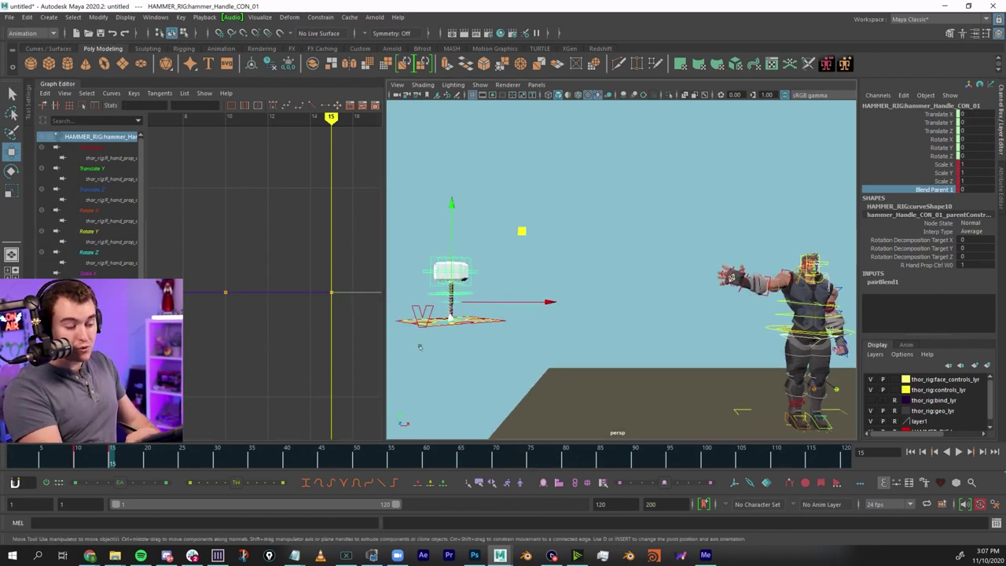
pyautogui.hotkey('alt', 'v')
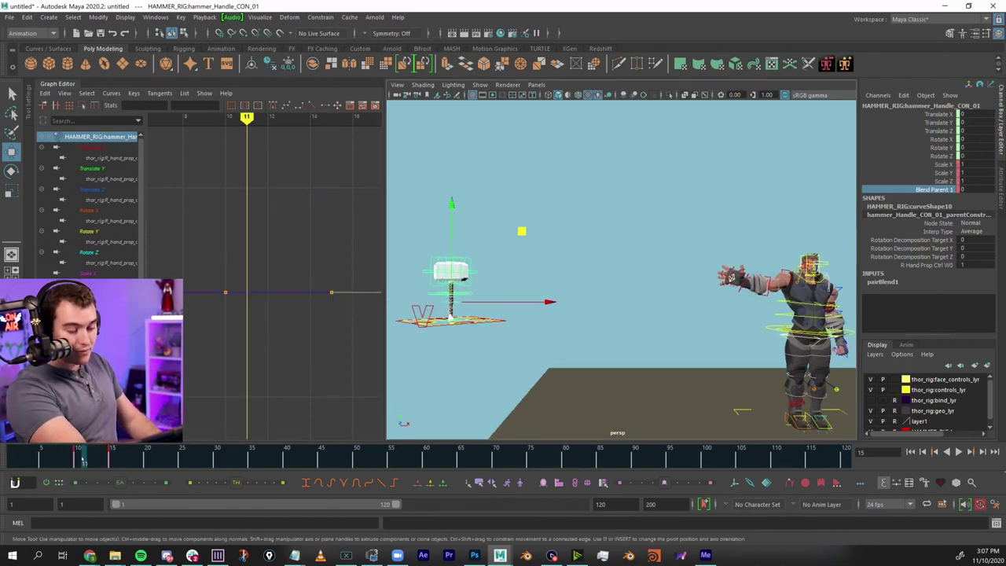
pyautogui.hotkey('alt', 'v')
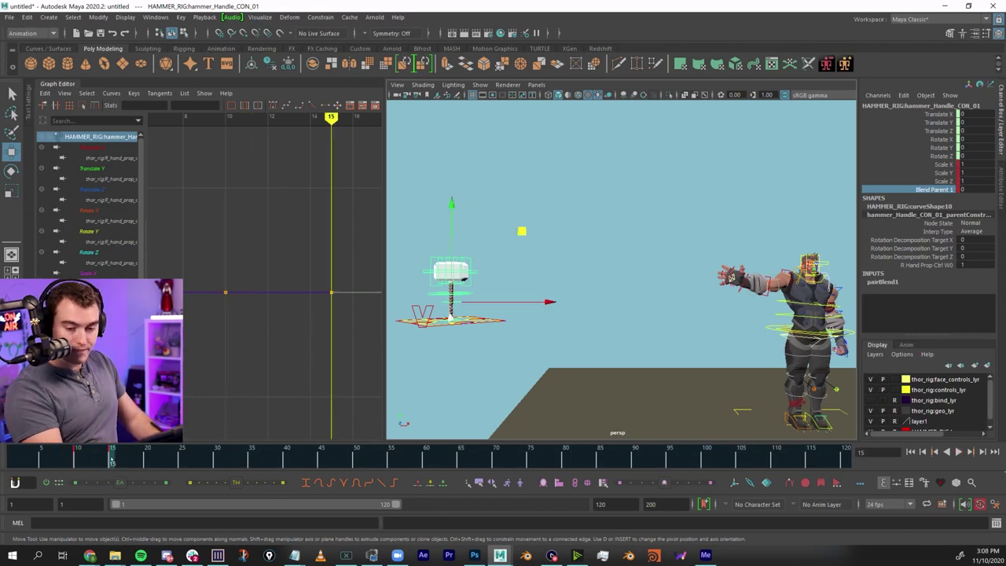
pyautogui.press('q')
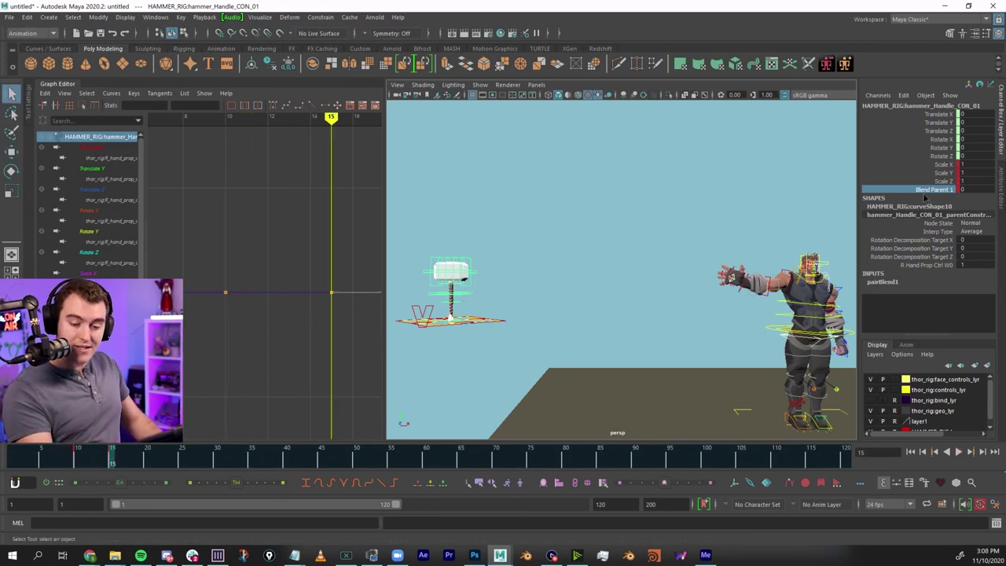
pyautogui.click(929, 191)
pyautogui.moveTo(631, 224); pyautogui.dragTo(718, 210, button='middle')
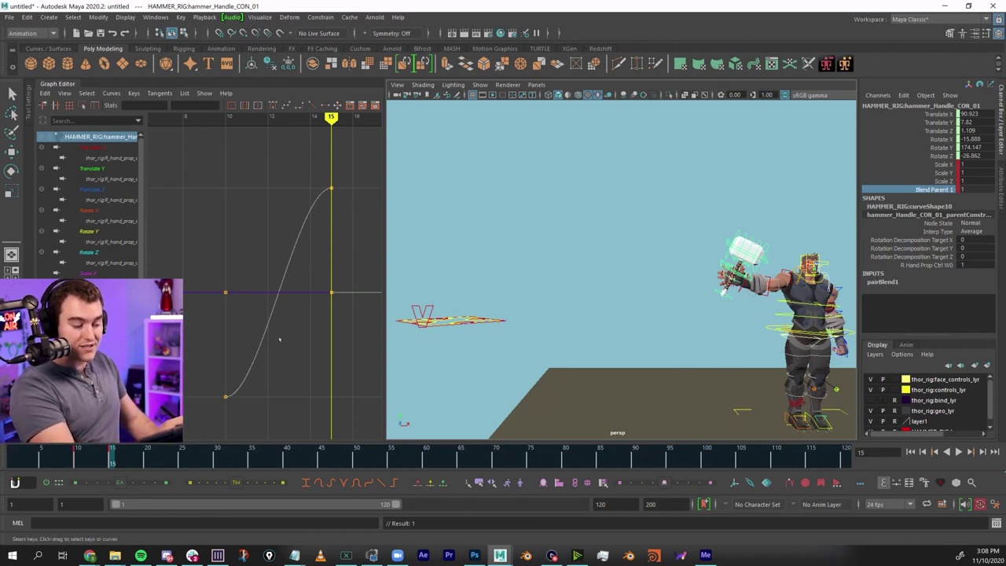
# Select the Blend Parent 1 curve and play back the transition between frames 10 and 15.
pyautogui.click(239, 374)
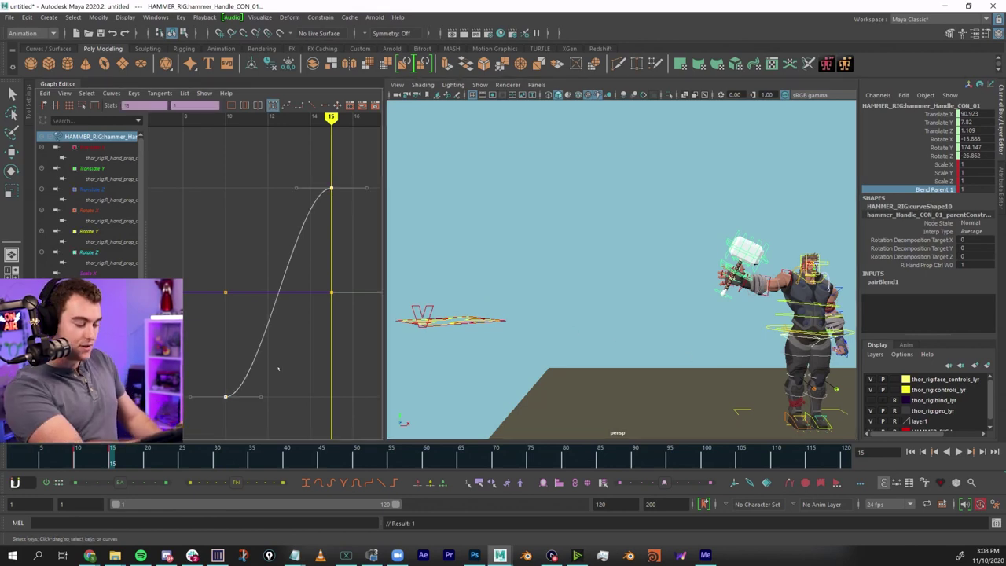
pyautogui.hotkey('alt', 'v')
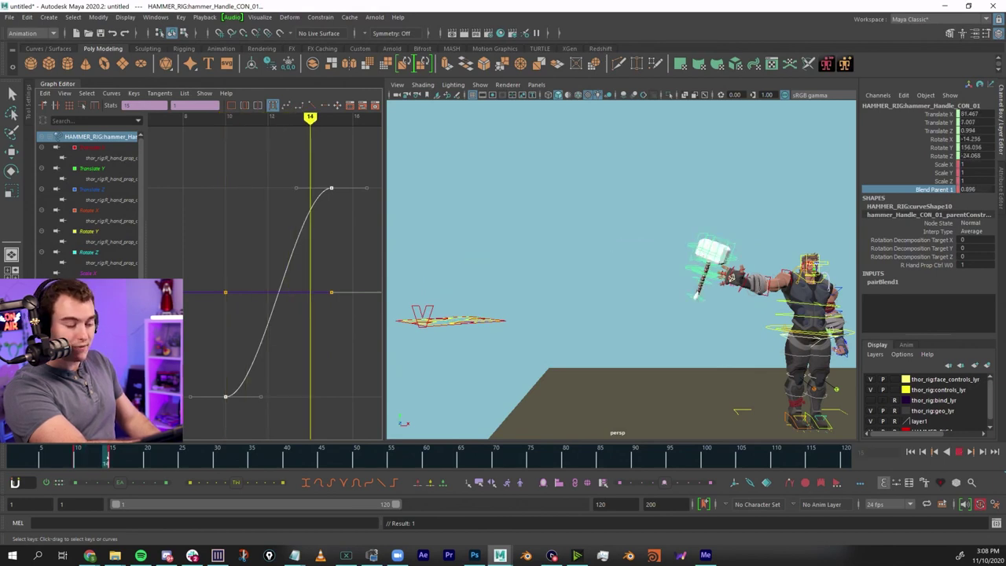
pyautogui.hotkey('alt', 'v')
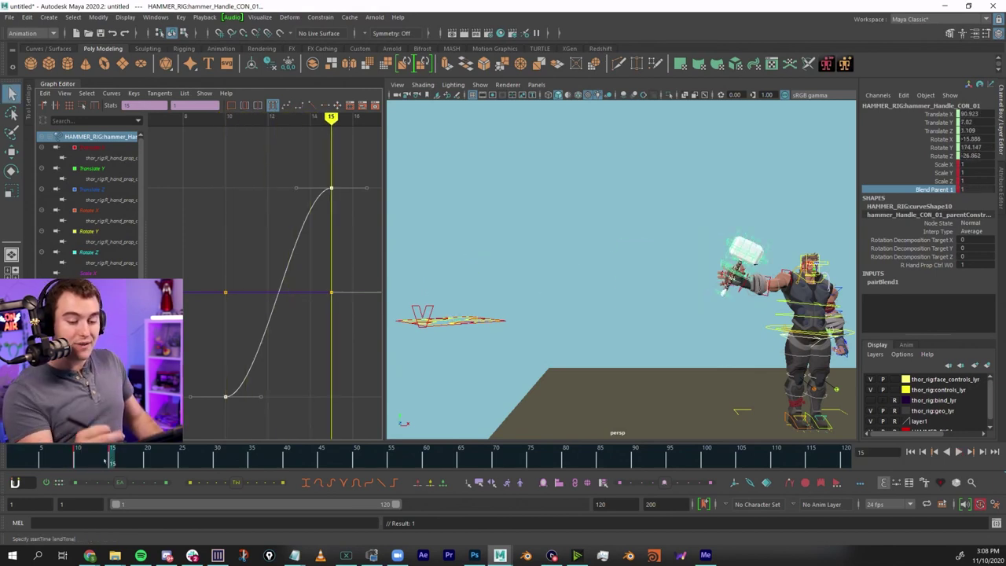
# Raise the hammer with its handle control at frame 12 to arc its flight, and play back the result.
pyautogui.click(745, 251)
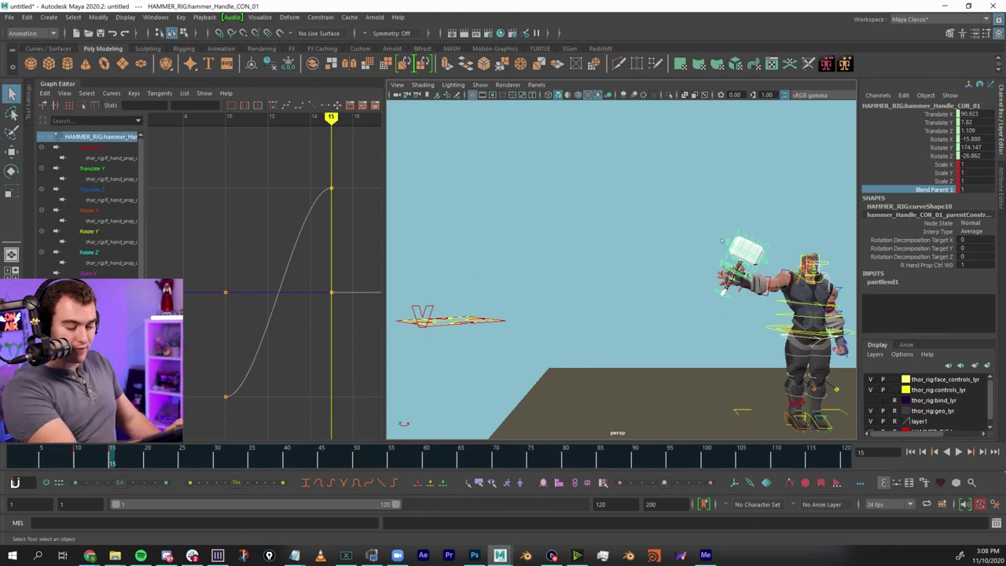
pyautogui.moveTo(112, 455); pyautogui.dragTo(85, 455)
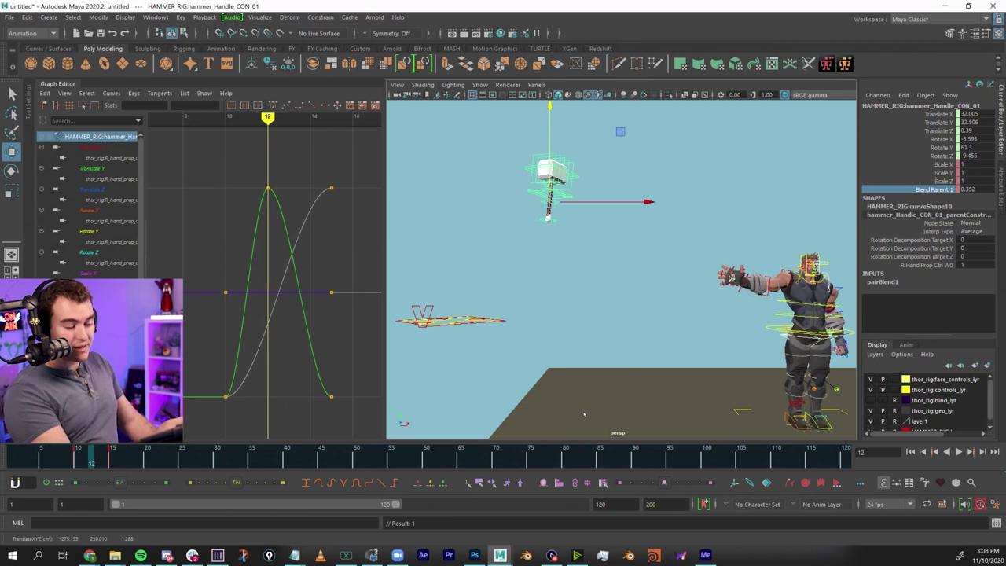
pyautogui.hotkey('alt', 'v')
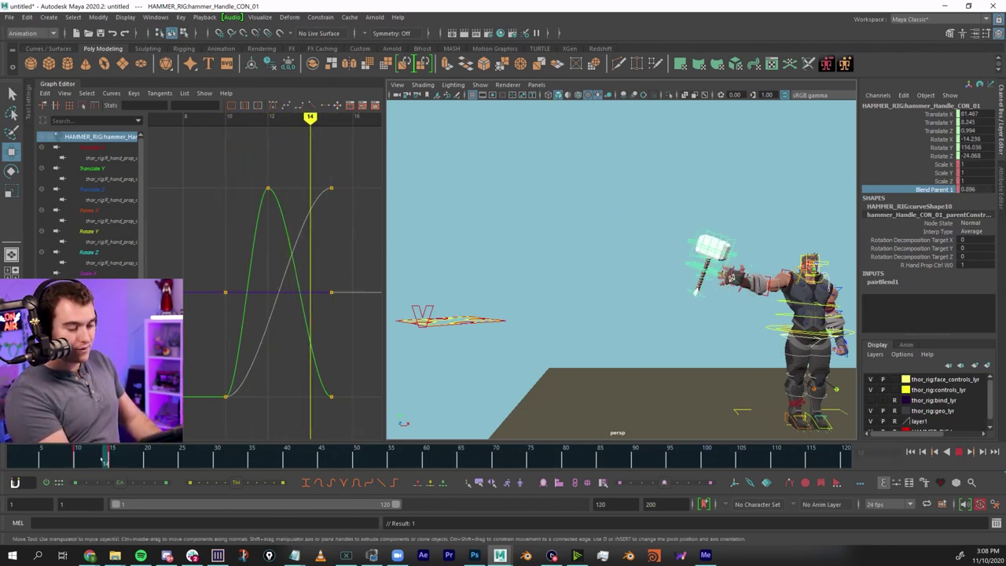
pyautogui.hotkey('alt', 'v')
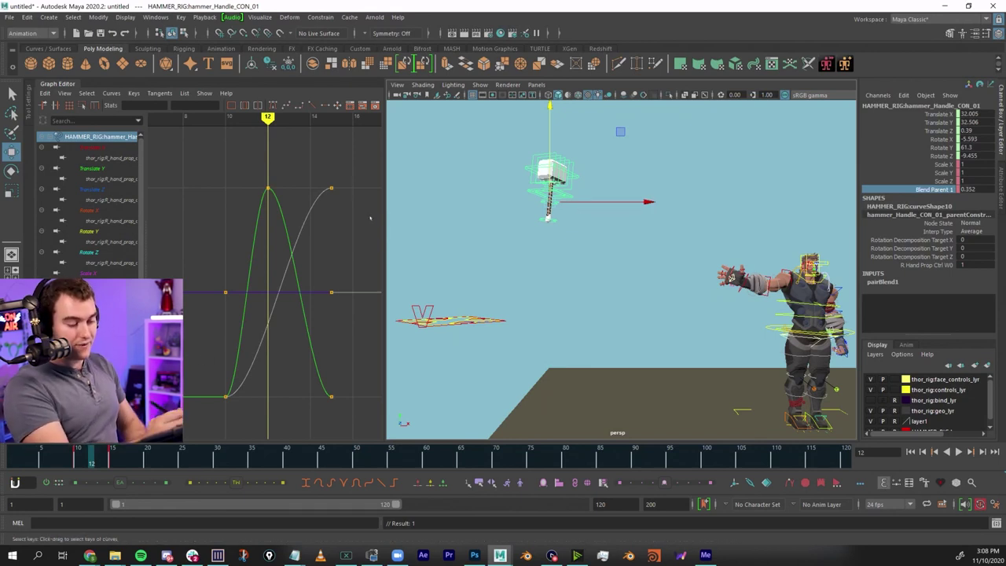
# Delete the hammer's Blend Parent 1 key at frame 15 and scrub back toward frame 10.
pyautogui.moveTo(371, 218); pyautogui.dragTo(318, 174)
pyautogui.press('Delete')
pyautogui.moveTo(89, 461); pyautogui.dragTo(82, 462)
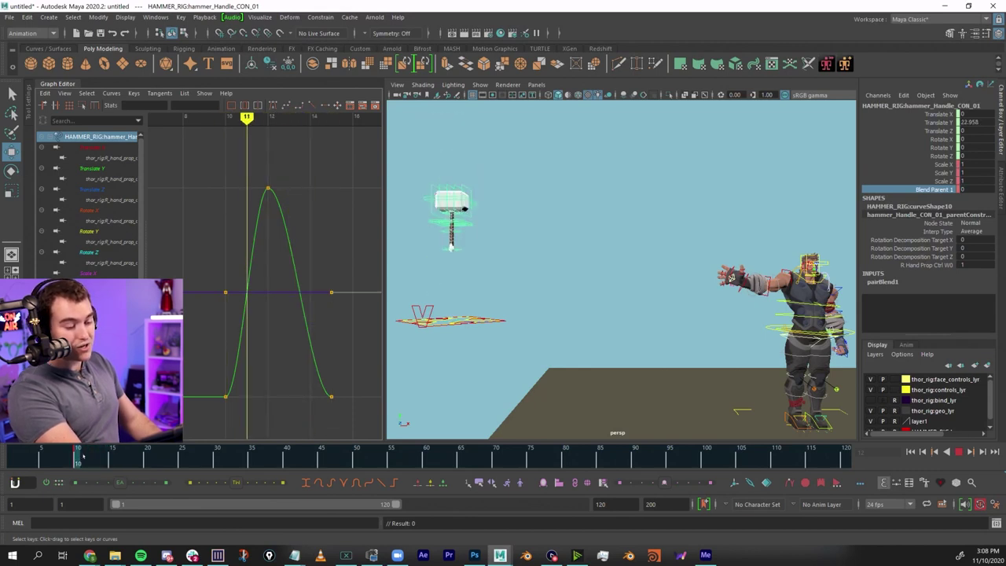
# Set the handle control's Blend Parent 1 to 1 at frame 15 and play back the flight into the hand.
pyautogui.hotkey('alt', 'v')
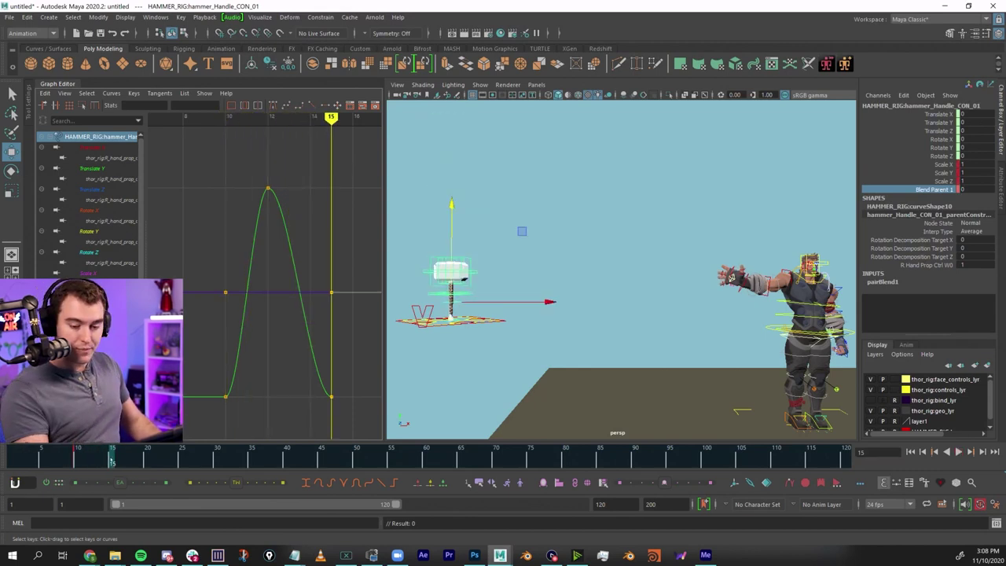
pyautogui.doubleClick(962, 189)
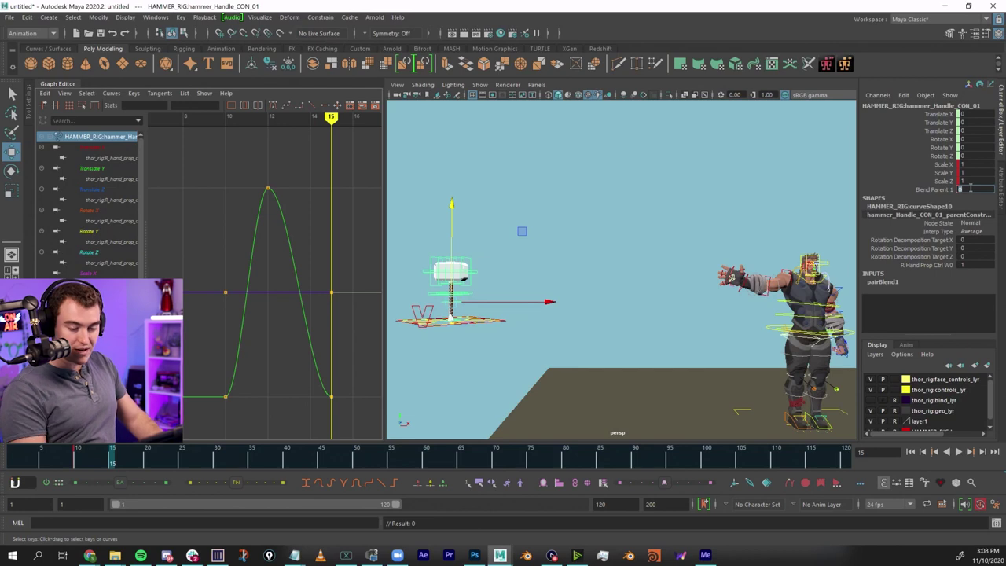
pyautogui.write('1')
pyautogui.press('Return')
pyautogui.hotkey('alt', 'v')
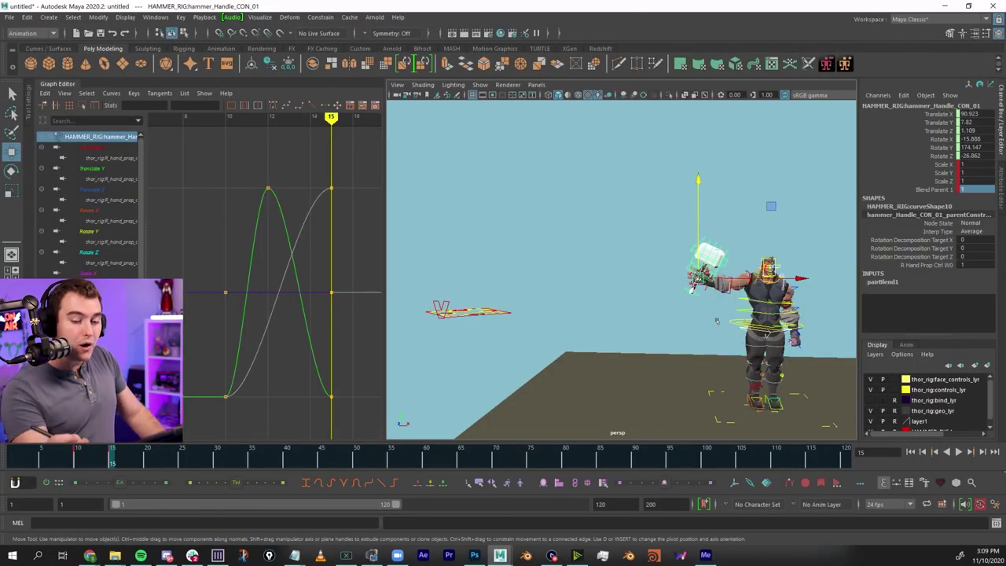
# Try moving the starting Blend Parent 1 key from frame 10 to frame 14, and play back the shorter transition.
pyautogui.click(935, 196)
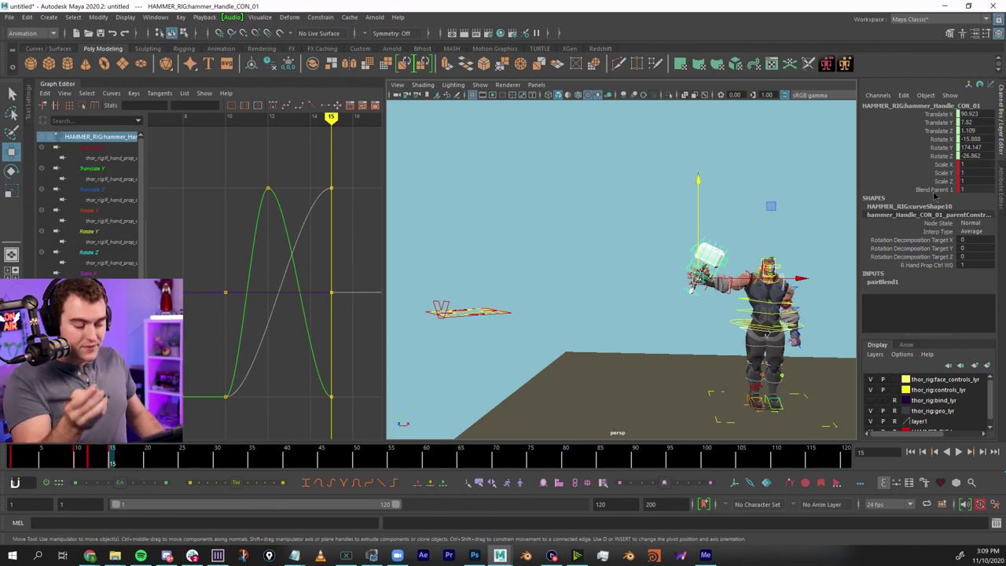
pyautogui.click(96, 305)
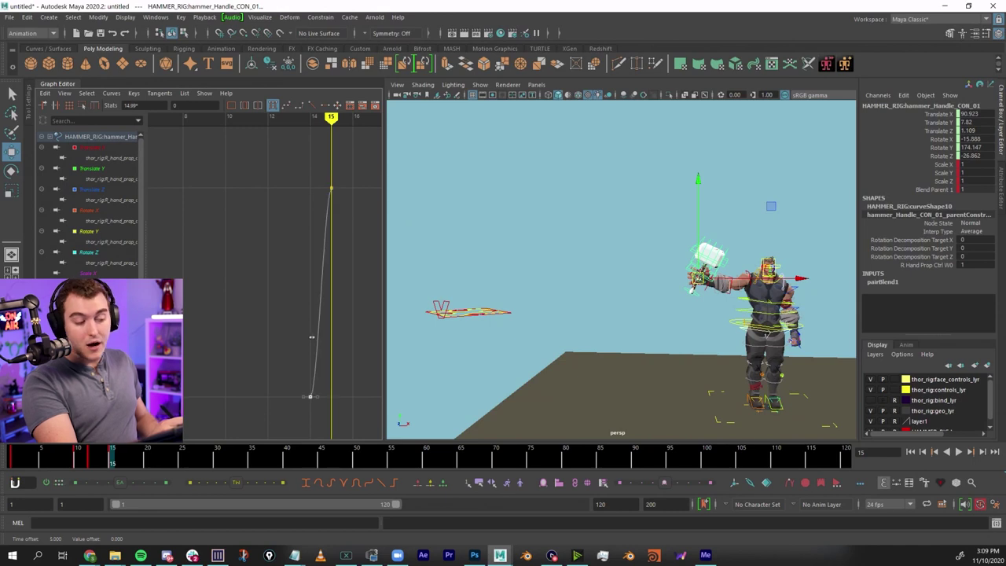
pyautogui.hotkey('alt', 'v')
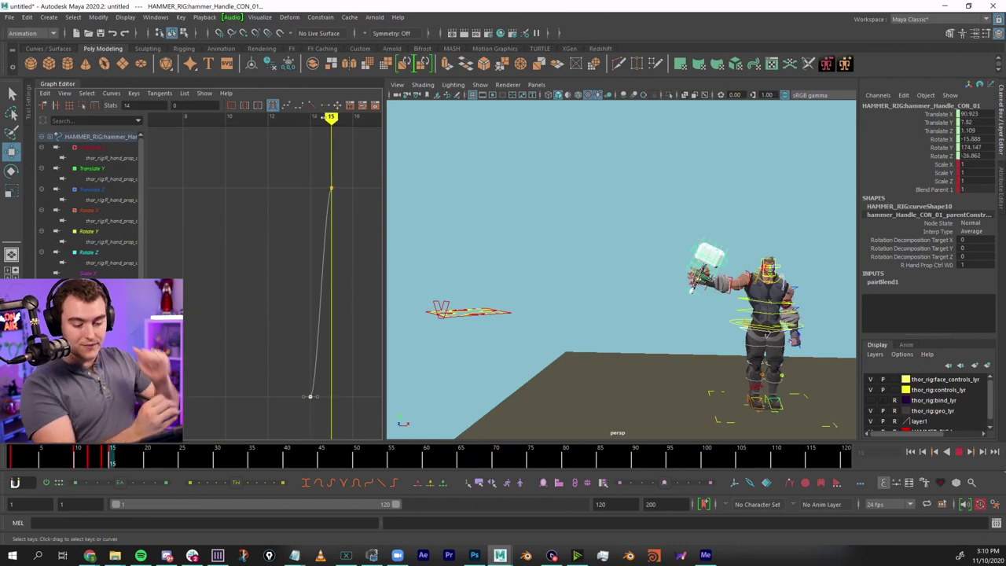
pyautogui.hotkey('alt', 'v')
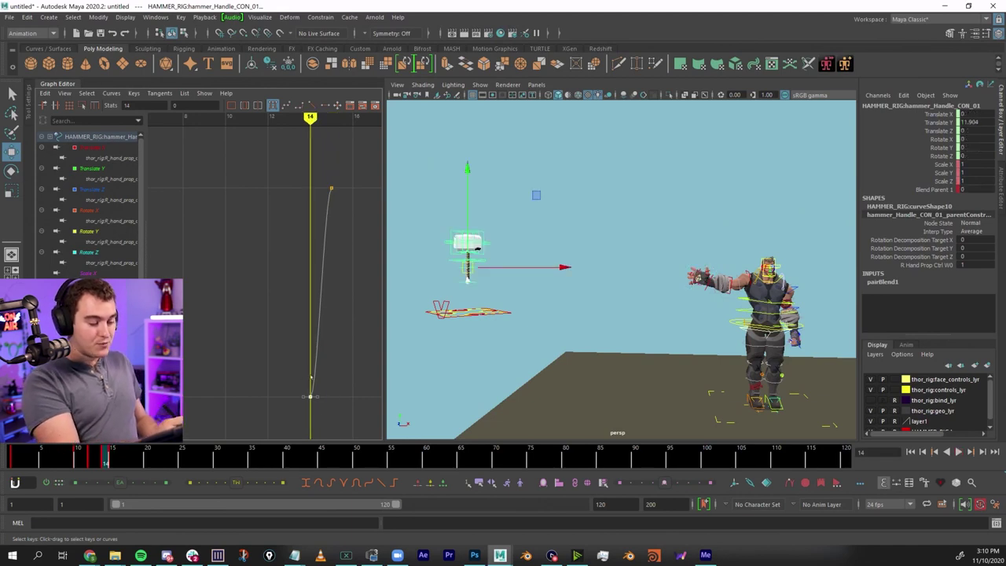
# Return the starting Blend Parent 1 key to frame 10 and scrub through to frame 15.
pyautogui.keyDown('shift'); pyautogui.moveTo(291, 349); pyautogui.dragTo(213, 348, button='middle'); pyautogui.keyUp('shift')
pyautogui.hotkey('alt', 'v')
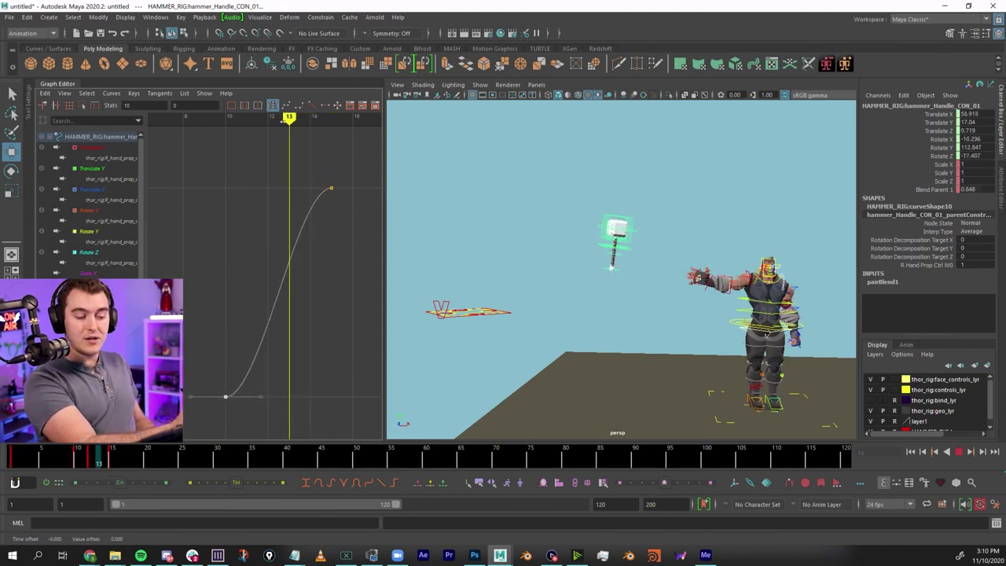
pyautogui.moveTo(284, 121)
pyautogui.mouseDown()
pyautogui.moveTo(237, 124)
pyautogui.moveTo(331, 117)
pyautogui.mouseUp()
# Reduce the Blend Parent 1 key at frame 15 to 0 so the hammer stays at its base.
pyautogui.press('q')
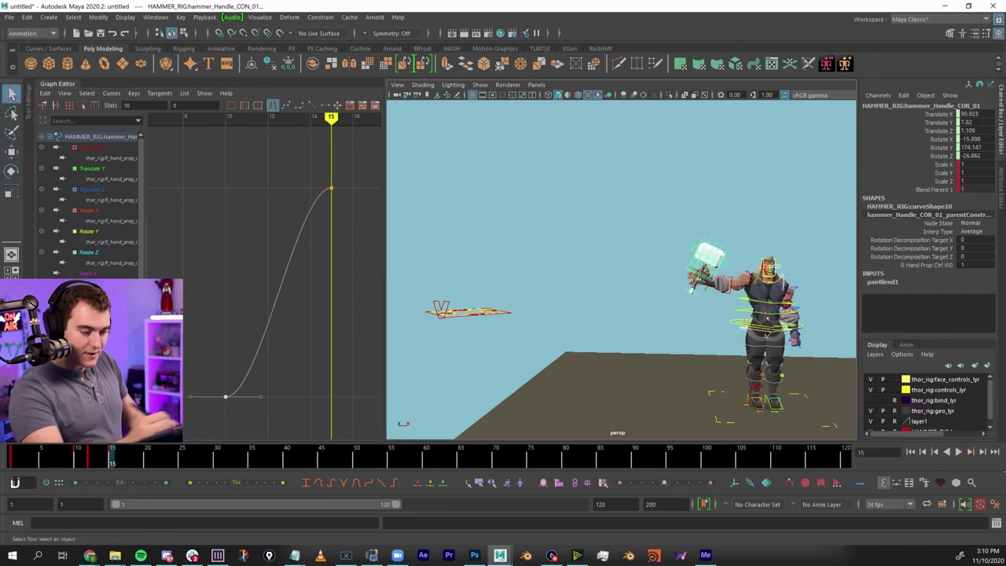
pyautogui.moveTo(313, 168); pyautogui.dragTo(355, 216)
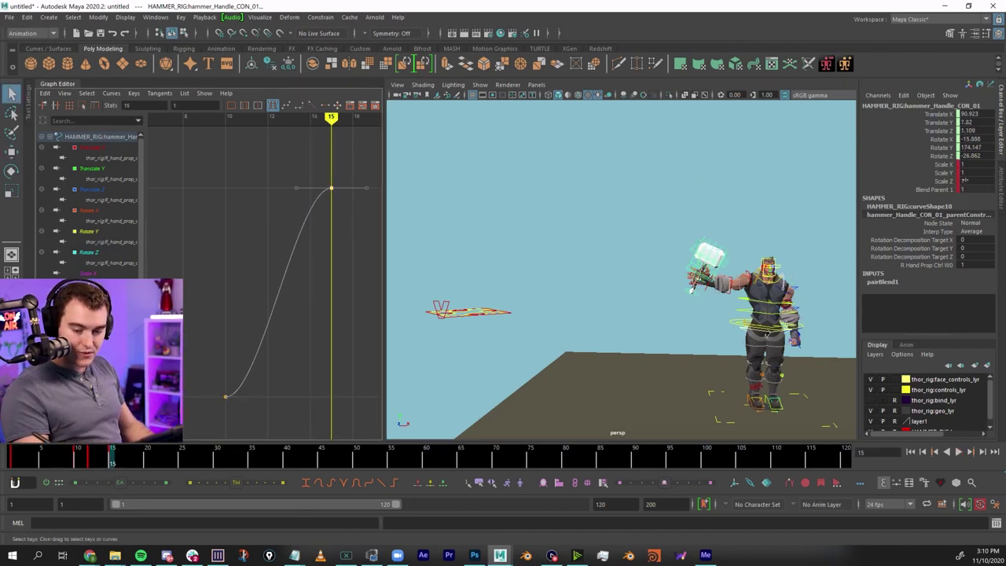
pyautogui.click(937, 189)
pyautogui.moveTo(674, 208); pyautogui.dragTo(628, 209, button='middle')
pyautogui.click(524, 279)
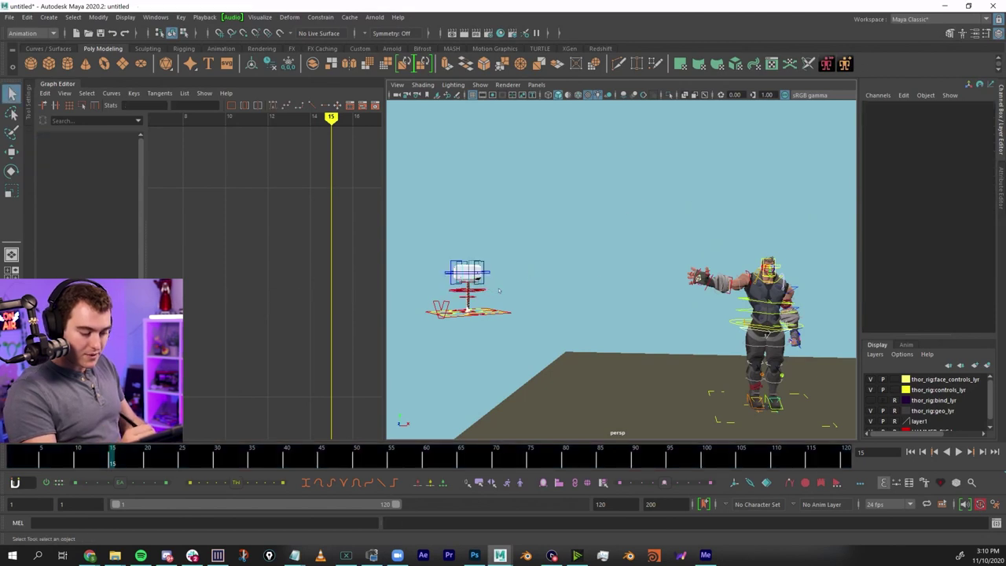
# Delete the hammer handle control's frame 12 key that raises the hammer in mid-flight.
pyautogui.keyDown('alt'); pyautogui.moveTo(524, 279); pyautogui.dragTo(467, 305); pyautogui.keyUp('alt')
pyautogui.click(483, 277)
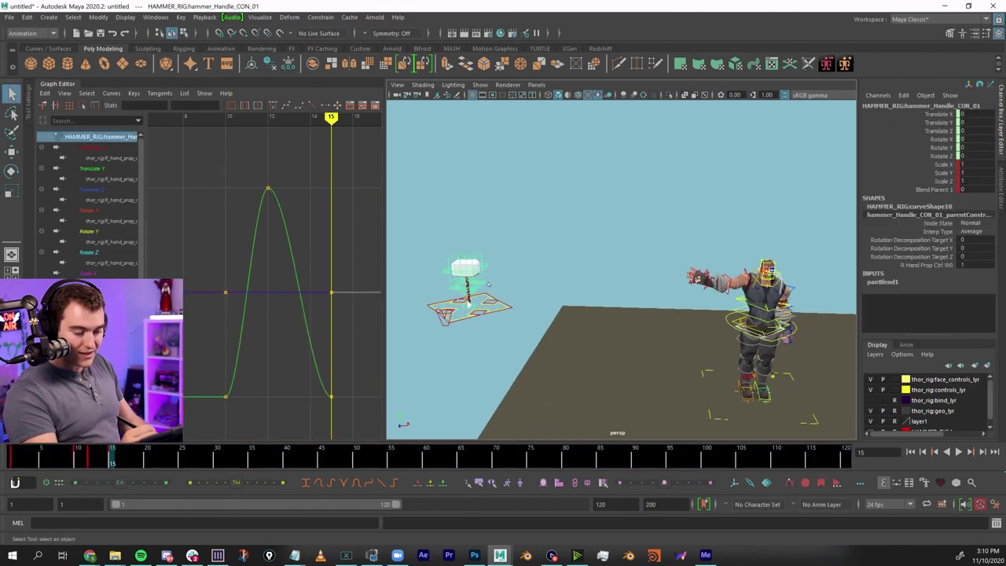
pyautogui.moveTo(262, 169); pyautogui.dragTo(331, 224)
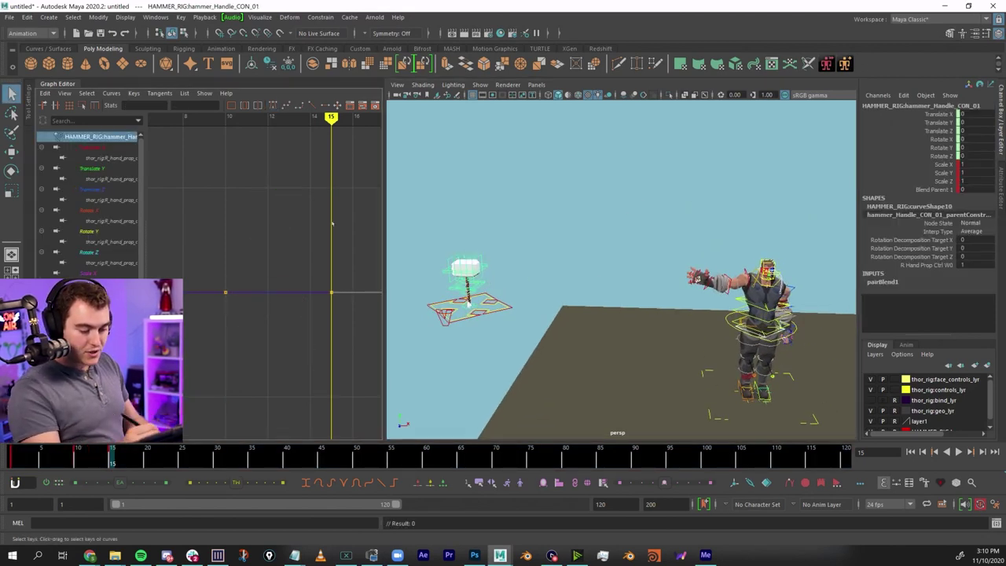
# Align the hammer's handle control to the character's right-hand prop control at frame 15, keeping Blend Parent 1 at 0.
pyautogui.click(524, 260)
pyautogui.click(481, 272)
pyautogui.keyDown('alt'); pyautogui.moveTo(702, 288); pyautogui.dragTo(647, 332); pyautogui.keyUp('alt')
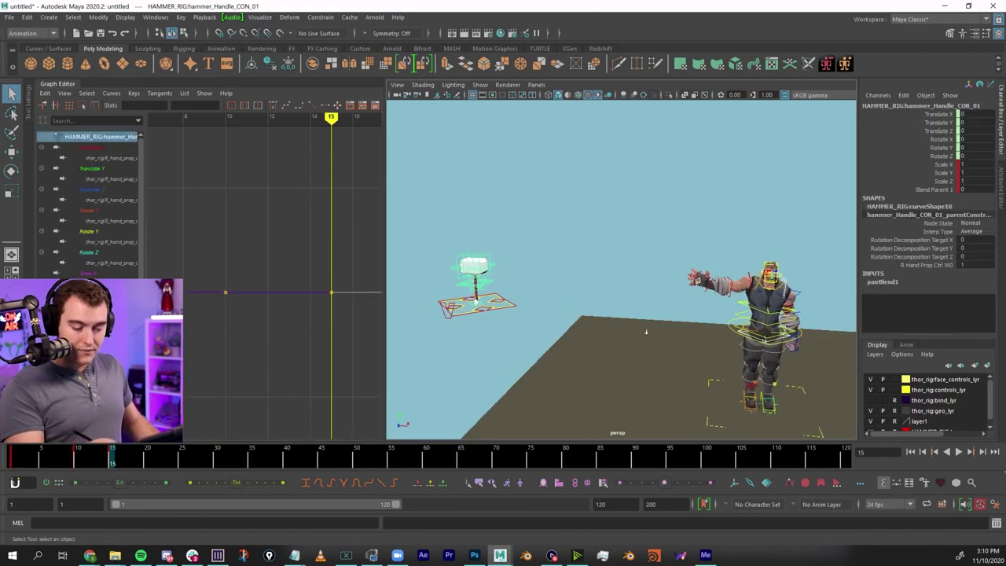
pyautogui.keyDown('alt'); pyautogui.moveTo(646, 332); pyautogui.dragTo(727, 318, button='right'); pyautogui.keyUp('alt')
pyautogui.keyDown('alt'); pyautogui.moveTo(728, 318); pyautogui.dragTo(709, 323, button='middle'); pyautogui.keyUp('alt')
pyautogui.keyDown('alt'); pyautogui.moveTo(709, 324); pyautogui.dragTo(738, 318, button='right'); pyautogui.keyUp('alt')
pyautogui.click(687, 305)
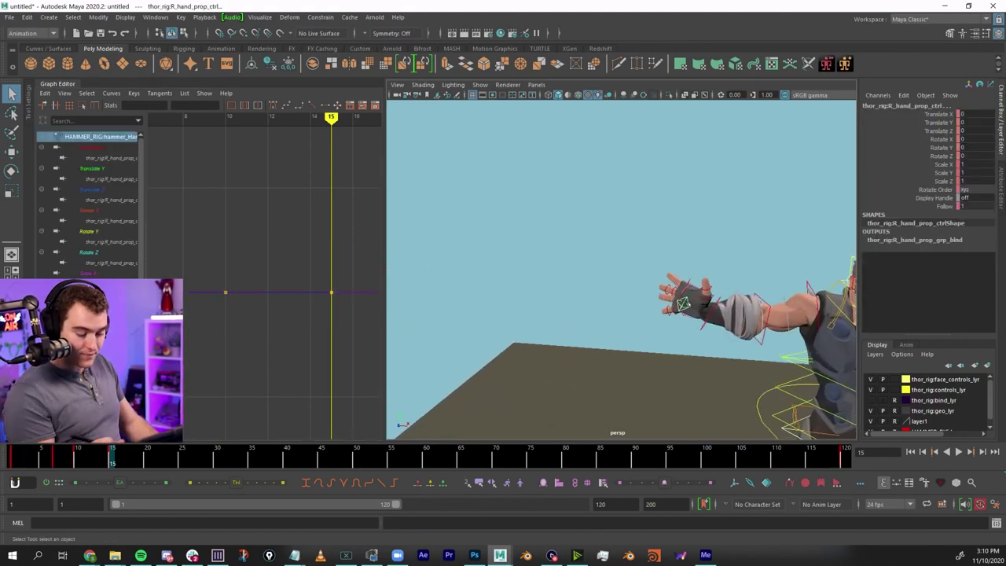
pyautogui.click(559, 482)
pyautogui.click(597, 264)
pyautogui.click(708, 244)
pyautogui.keyDown('alt'); pyautogui.moveTo(739, 276); pyautogui.dragTo(668, 294, button='right'); pyautogui.keyUp('alt')
pyautogui.keyDown('alt'); pyautogui.moveTo(668, 294); pyautogui.dragTo(721, 303); pyautogui.keyUp('alt')
pyautogui.keyDown('alt'); pyautogui.moveTo(721, 303); pyautogui.dragTo(621, 310, button='right'); pyautogui.keyUp('alt')
pyautogui.keyDown('alt'); pyautogui.moveTo(621, 310); pyautogui.dragTo(668, 319, button='middle'); pyautogui.keyUp('alt')
pyautogui.keyDown('alt'); pyautogui.moveTo(669, 319); pyautogui.dragTo(642, 322, button='right'); pyautogui.keyUp('alt')
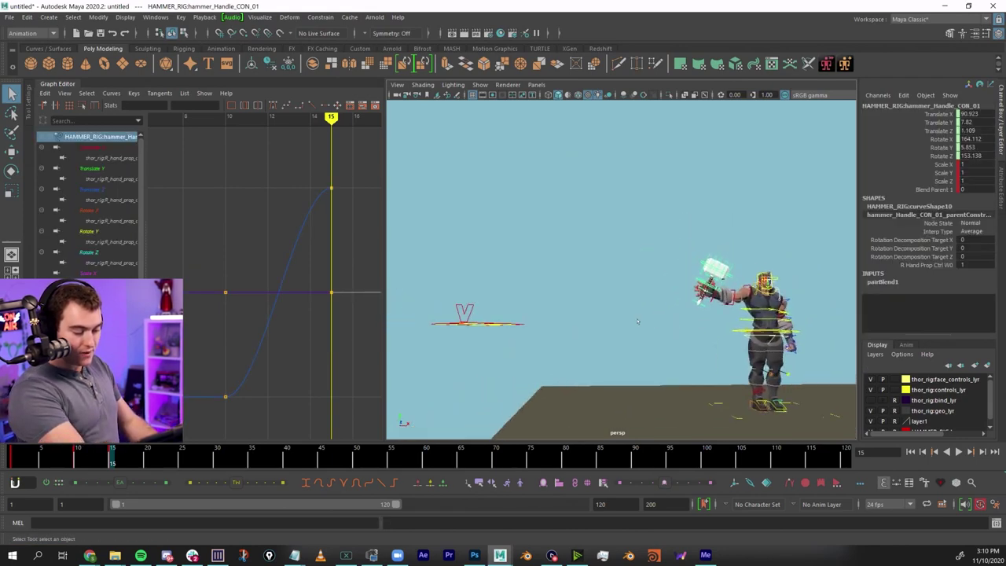
# Show only the handle control's Rotate X, Y and Z curves and play back the flight between frames 10 and 15.
pyautogui.moveTo(75, 456)
pyautogui.mouseDown()
pyautogui.moveTo(112, 459)
pyautogui.moveTo(70, 460)
pyautogui.moveTo(105, 460)
pyautogui.moveTo(77, 460)
pyautogui.moveTo(91, 460)
pyautogui.mouseUp()
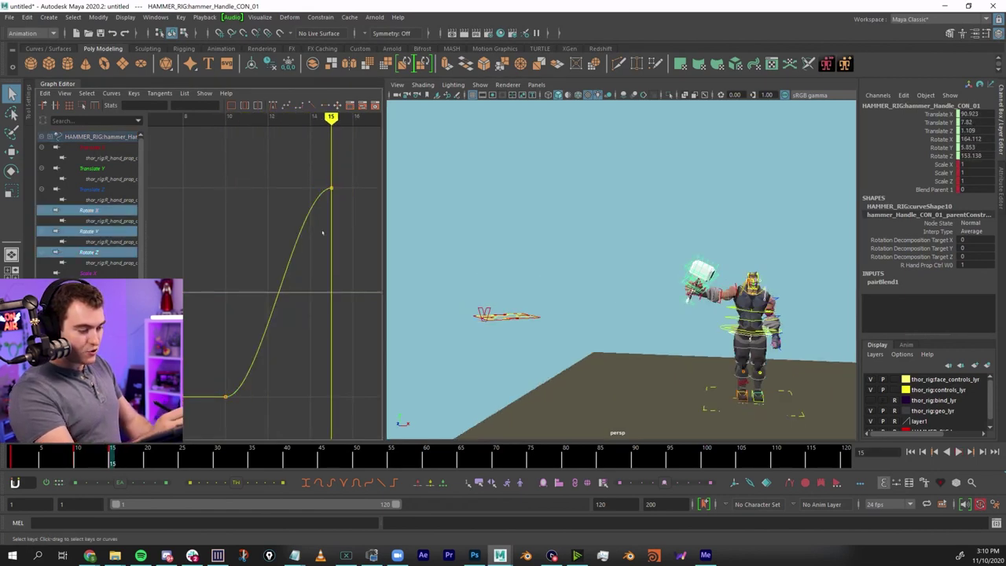
pyautogui.press('1')
pyautogui.press('a')
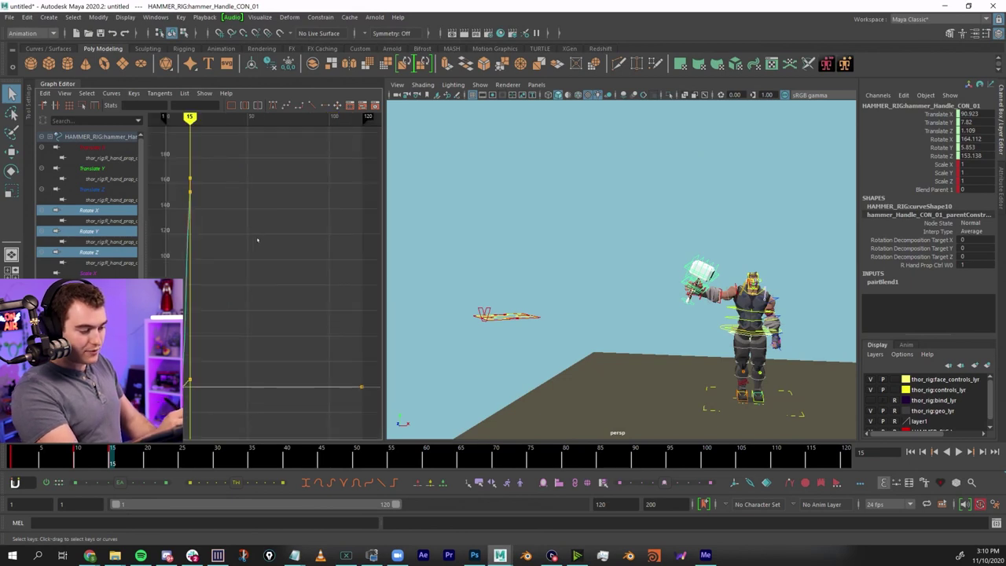
pyautogui.keyDown('alt'); pyautogui.keyDown('shift'); pyautogui.moveTo(258, 240); pyautogui.dragTo(323, 260, button='right'); pyautogui.keyUp('shift'); pyautogui.keyUp('alt')
pyautogui.keyDown('alt'); pyautogui.moveTo(277, 262); pyautogui.dragTo(378, 255, button='middle'); pyautogui.keyUp('alt')
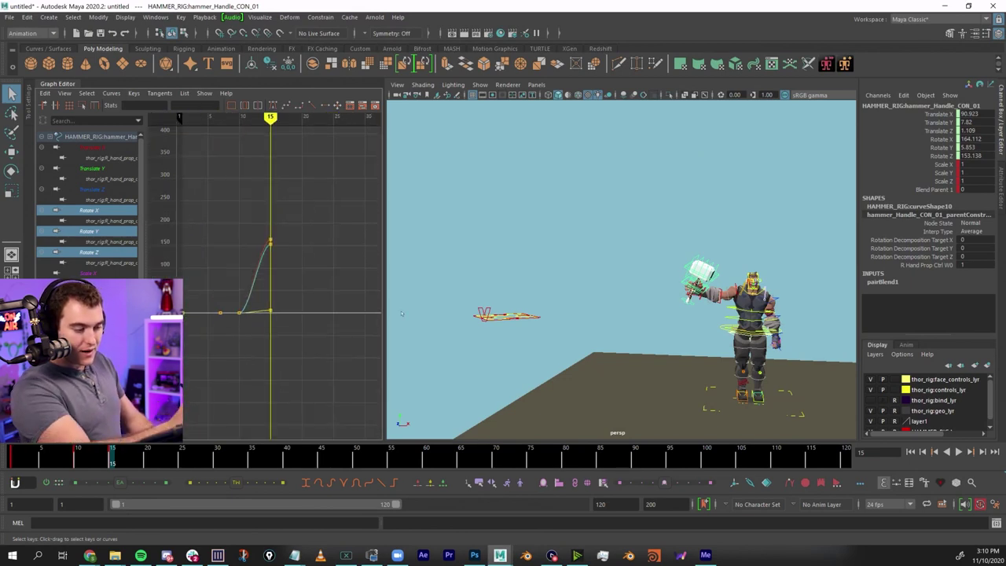
pyautogui.hotkey('alt', 'v')
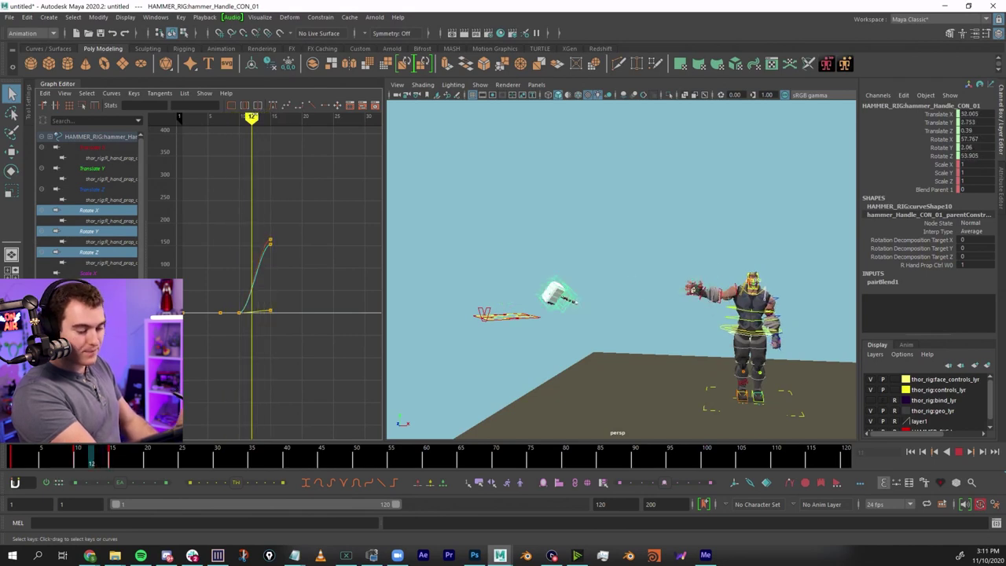
pyautogui.hotkey('alt', 'v')
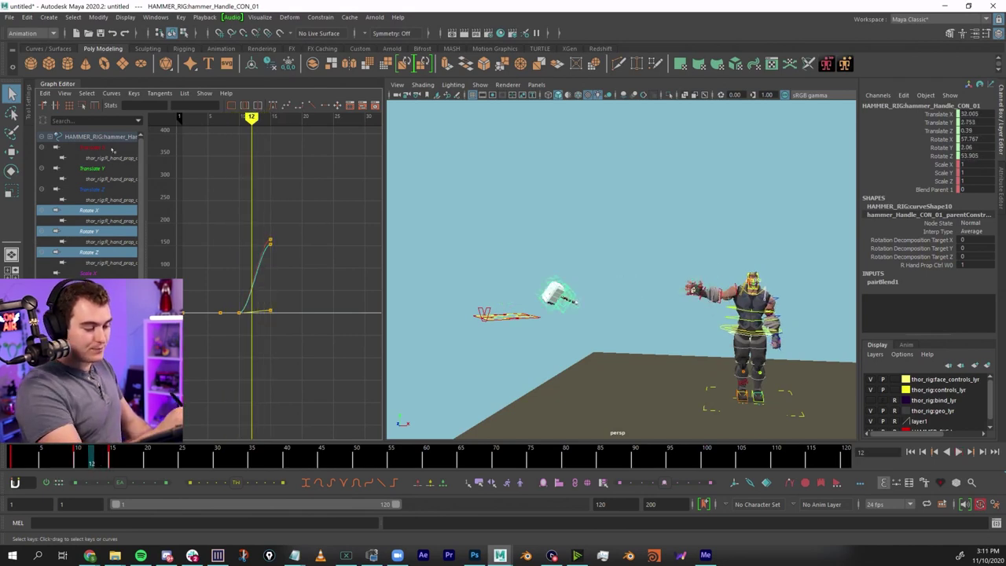
# Apply the Euler Filter to the handle control's rotation curves and play back the corrected flight.
pyautogui.click(134, 93)
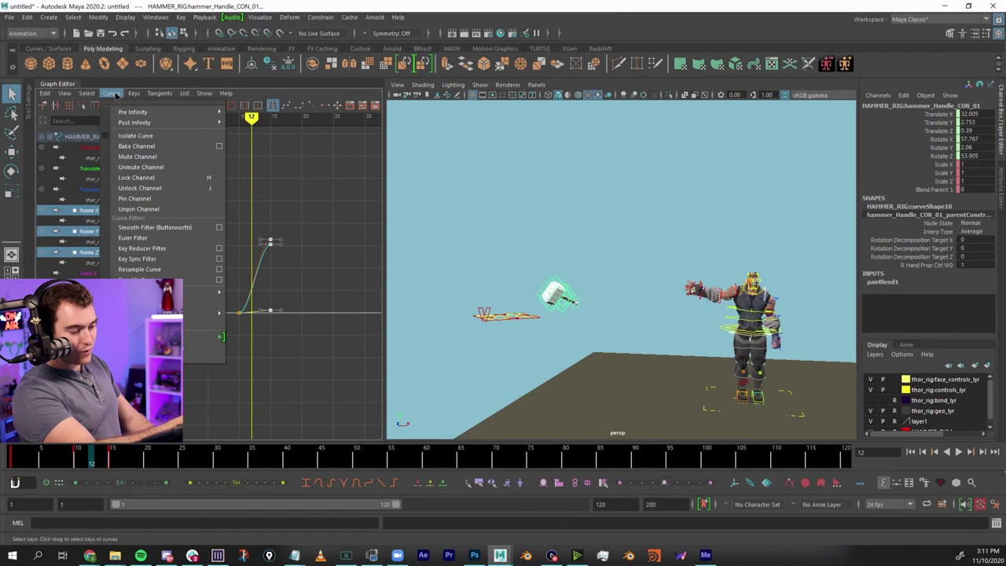
pyautogui.click(177, 239)
pyautogui.hotkey('alt', 'v')
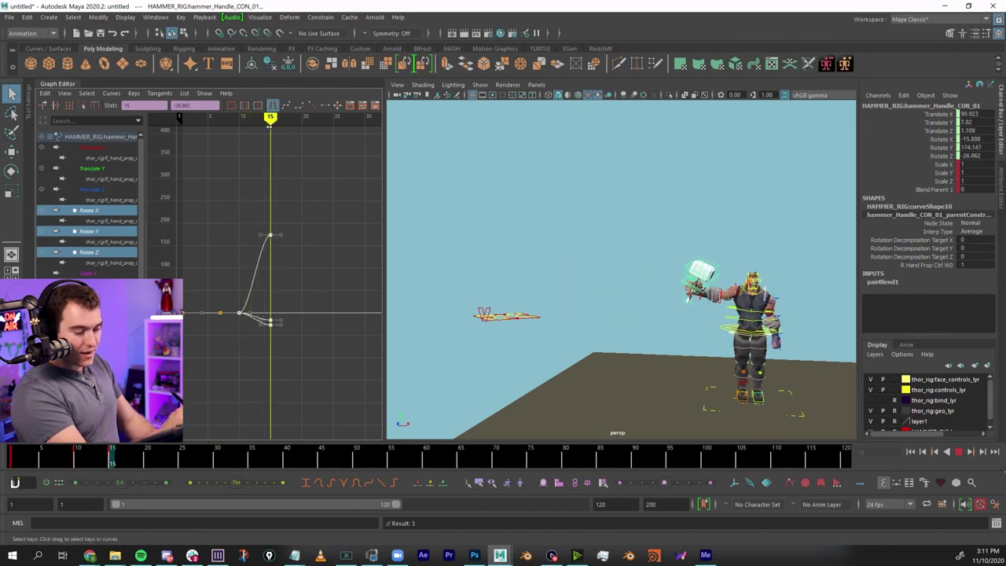
# Match the handle control's rotation keys at frames 10 and 1 to the frame 15 rotation, and play back.
pyautogui.scroll(5, 333, 128)
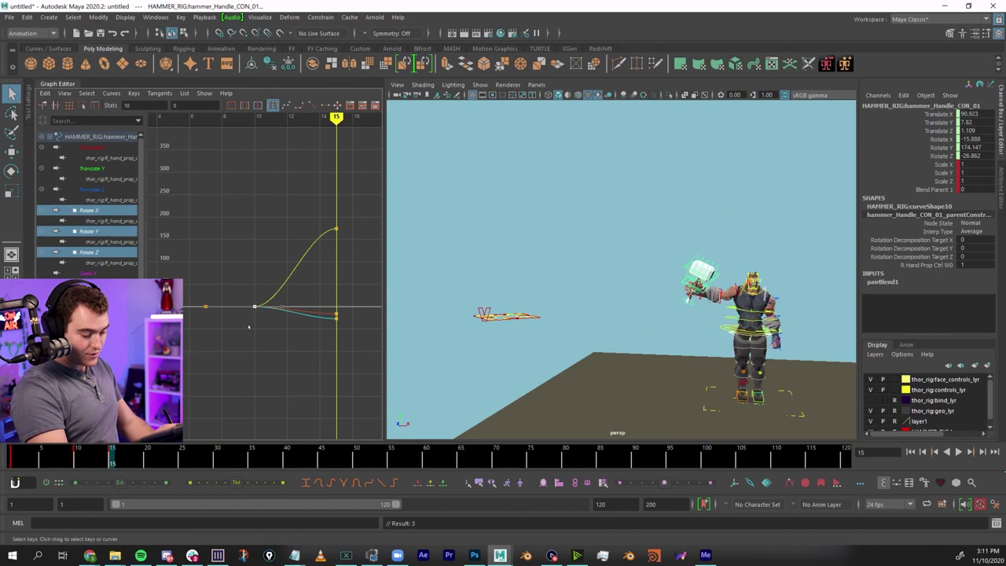
pyautogui.click(282, 483)
pyautogui.scroll(-5, 335, 260)
pyautogui.click(335, 260)
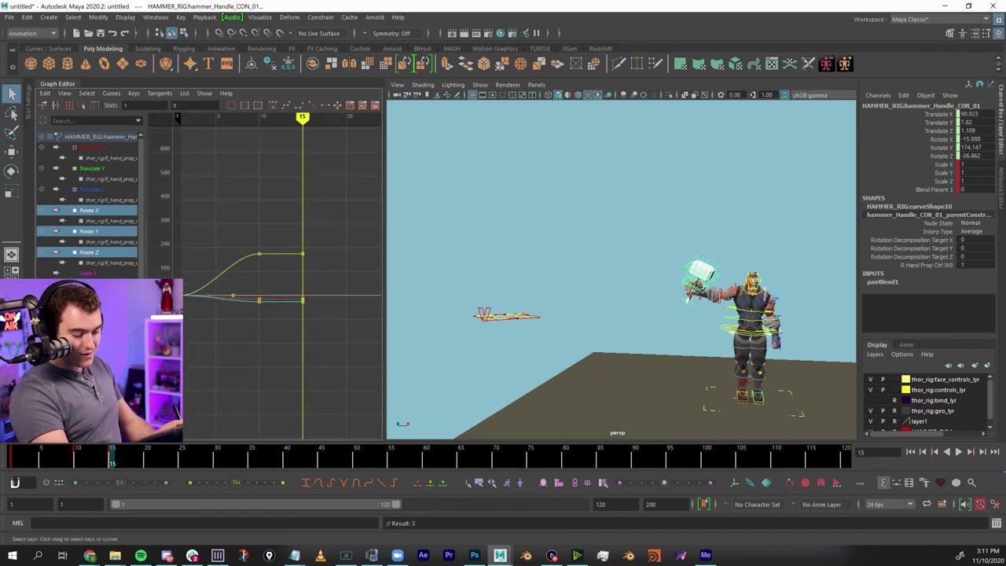
pyautogui.click(282, 483)
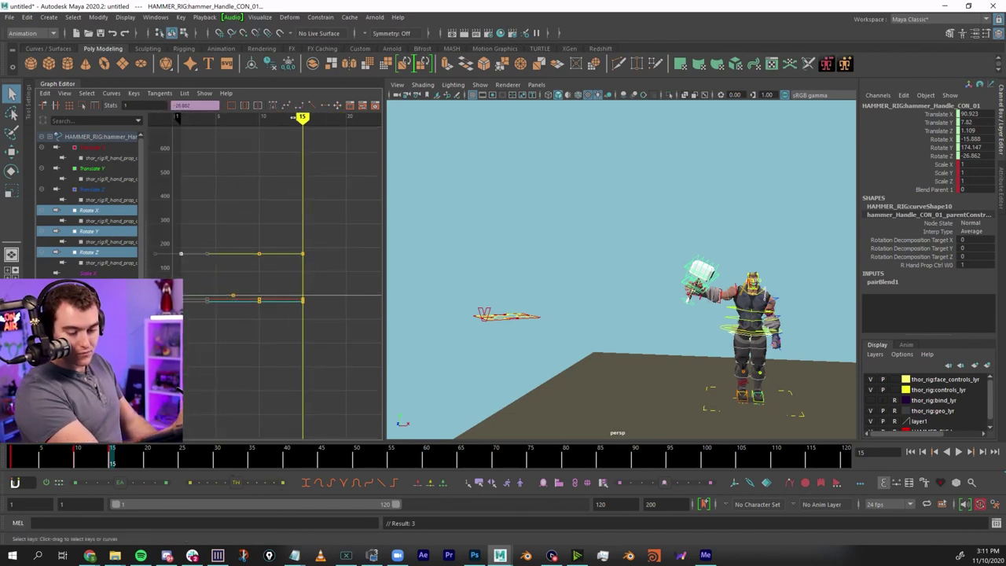
pyautogui.hotkey('alt', 'v')
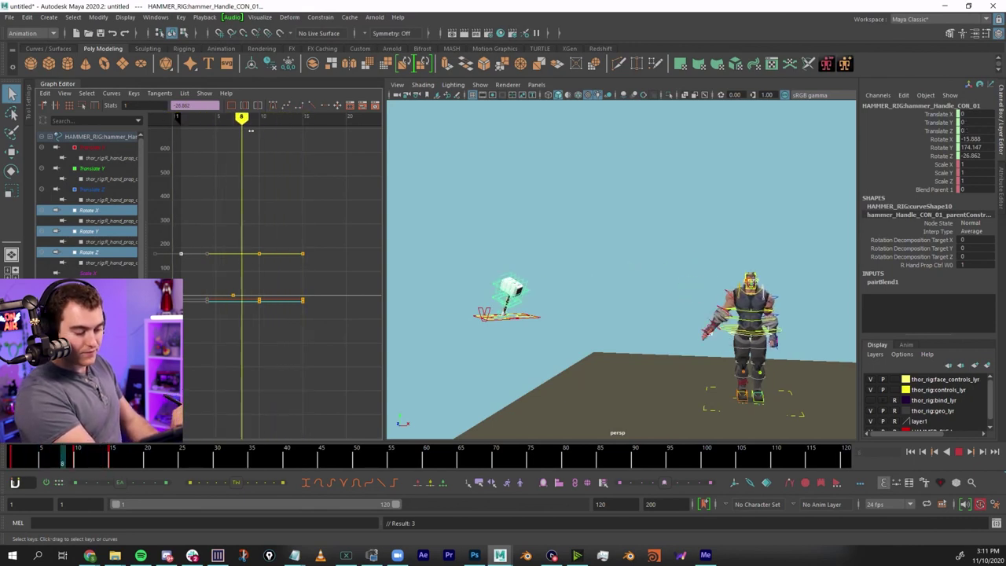
# Rotate the hammer's handle control at frame 10 to about X 4.6, Y 192.8, Z 26.7, and play back the tilt.
pyautogui.keyDown('alt'); pyautogui.moveTo(564, 245); pyautogui.dragTo(602, 162); pyautogui.keyUp('alt')
pyautogui.press('e')
pyautogui.keyDown('alt'); pyautogui.moveTo(611, 259); pyautogui.dragTo(715, 211); pyautogui.keyUp('alt')
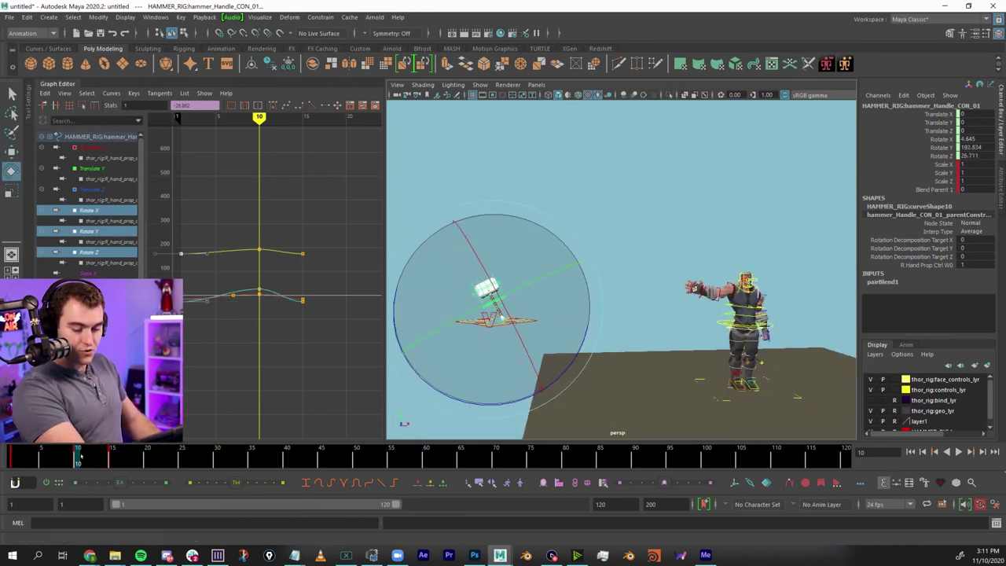
pyautogui.hotkey('alt', 'v')
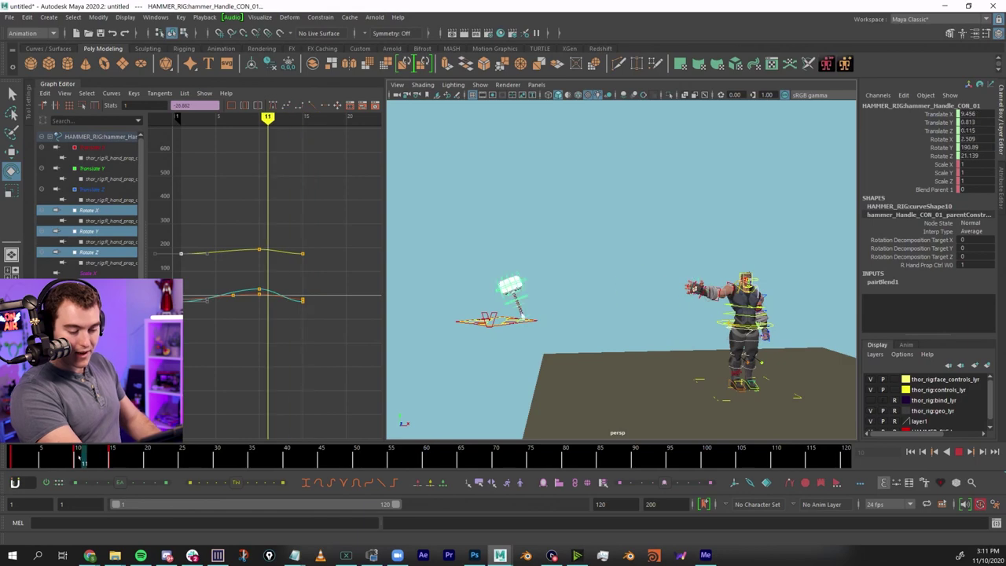
pyautogui.hotkey('alt', 'v')
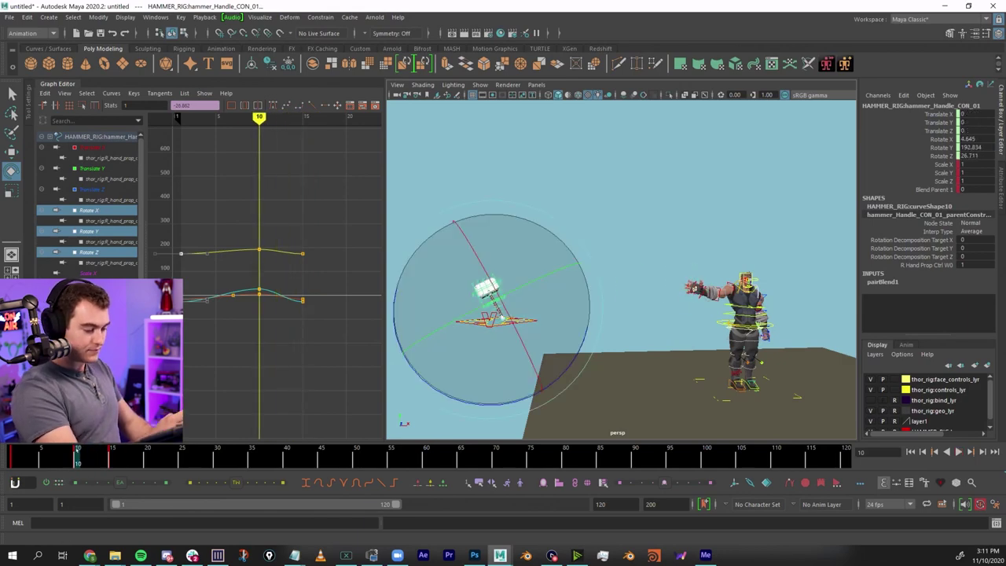
# Tilt the hammer further at frame 10 to about X 9.1, Y 197.6, Z 47.9, matching its frame 1 rotation keys.
pyautogui.keyDown('alt'); pyautogui.moveTo(252, 235); pyautogui.dragTo(314, 236, button='right'); pyautogui.keyUp('alt')
pyautogui.moveTo(252, 118)
pyautogui.mouseDown()
pyautogui.moveTo(361, 118)
pyautogui.moveTo(252, 118)
pyautogui.mouseUp()
pyautogui.keyDown('alt'); pyautogui.moveTo(615, 186); pyautogui.dragTo(525, 253); pyautogui.keyUp('alt')
pyautogui.moveTo(550, 222); pyautogui.dragTo(570, 182)
pyautogui.keyDown('alt'); pyautogui.moveTo(598, 259); pyautogui.dragTo(675, 185); pyautogui.keyUp('alt')
pyautogui.keyDown('alt'); pyautogui.moveTo(315, 210); pyautogui.dragTo(251, 211, button='right'); pyautogui.keyUp('alt')
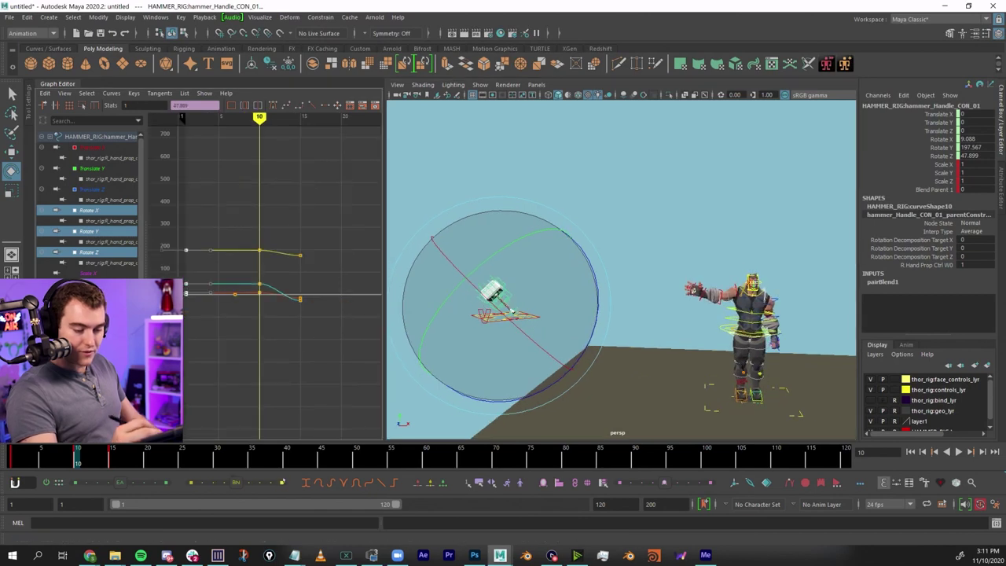
pyautogui.hotkey('alt', 'v')
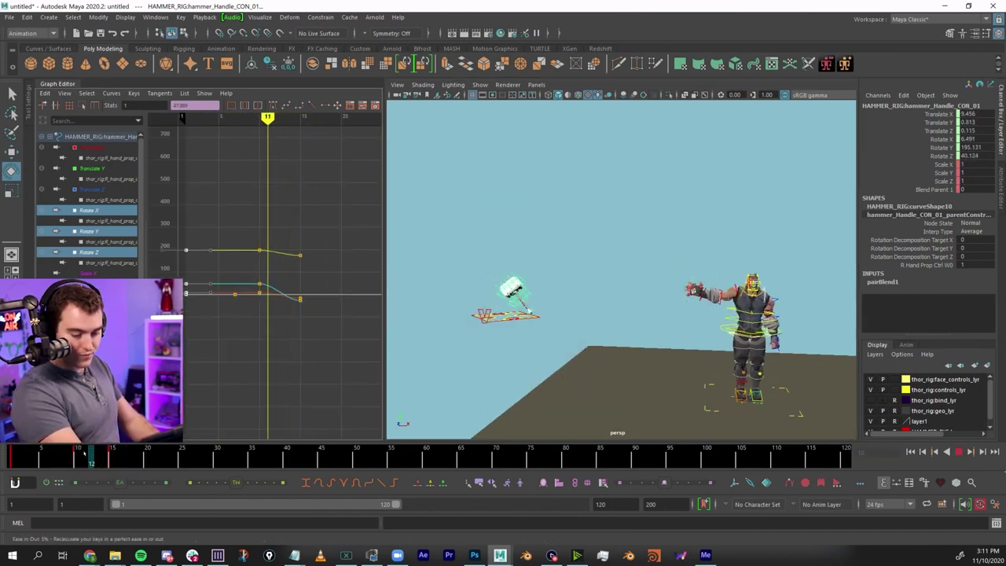
pyautogui.hotkey('alt', 'v')
# Free the tangent length of the frame 10 rotation keys and stretch their outgoing handles to about frame 14, then scrub the flight.
pyautogui.press('f')
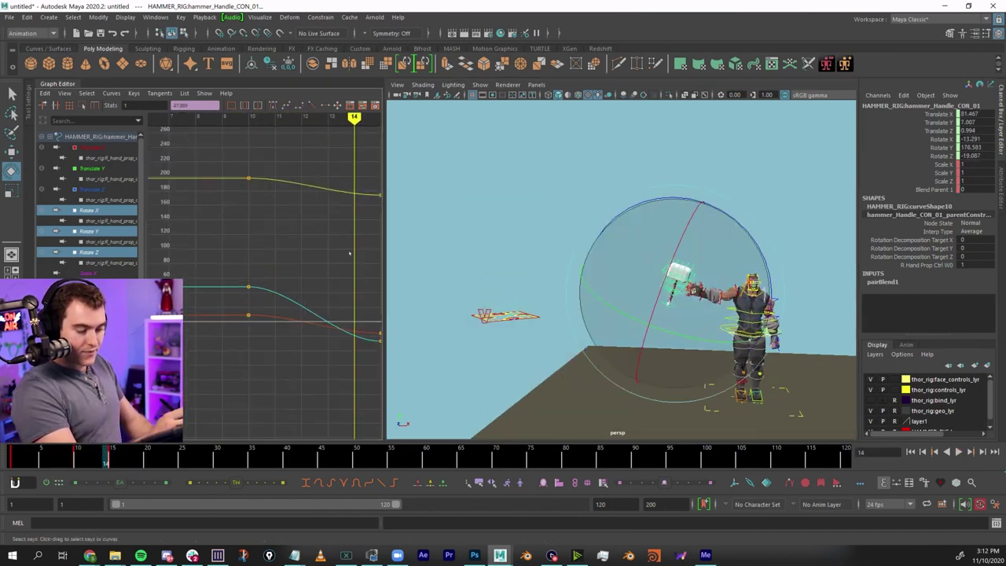
pyautogui.keyDown('alt'); pyautogui.moveTo(350, 254); pyautogui.dragTo(319, 253, button='right'); pyautogui.keyUp('alt')
pyautogui.moveTo(351, 218); pyautogui.dragTo(313, 363)
pyautogui.hotkey('ctrl', 'z')
pyautogui.moveTo(209, 350); pyautogui.dragTo(270, 220)
pyautogui.rightClick(256, 225)
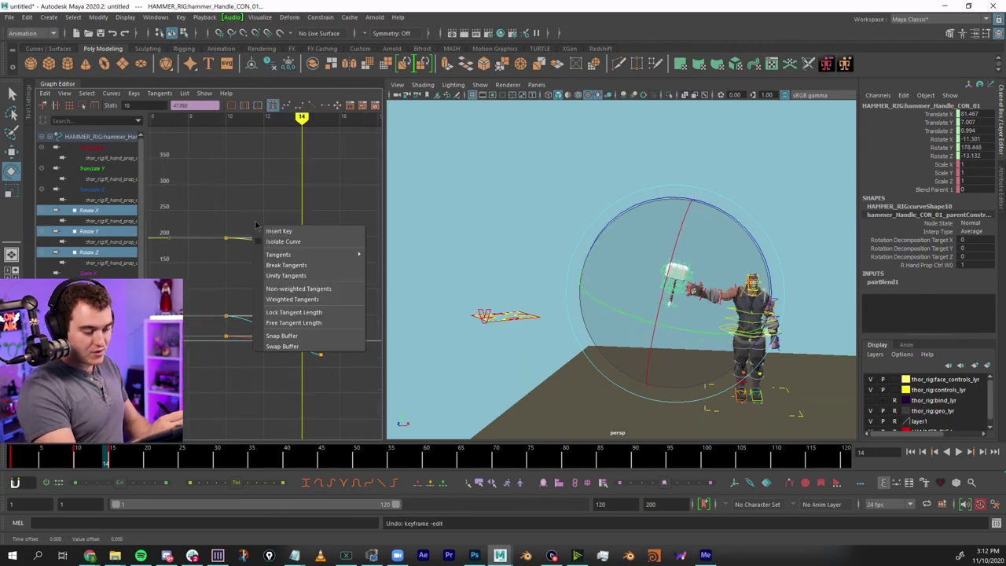
pyautogui.click(294, 323)
pyautogui.keyDown('shift'); pyautogui.moveTo(267, 256); pyautogui.dragTo(319, 256, button='middle'); pyautogui.keyUp('shift')
pyautogui.moveTo(301, 121)
pyautogui.mouseDown()
pyautogui.moveTo(231, 122)
pyautogui.moveTo(256, 123)
pyautogui.mouseUp()
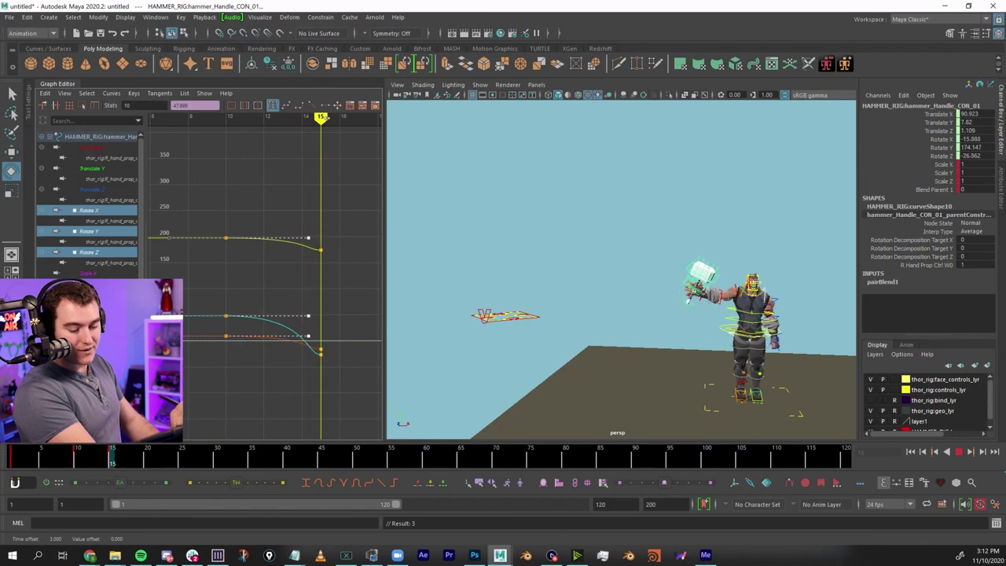
# Play back the hammer's flight and check its pose at frame 10.
pyautogui.press('Escape')
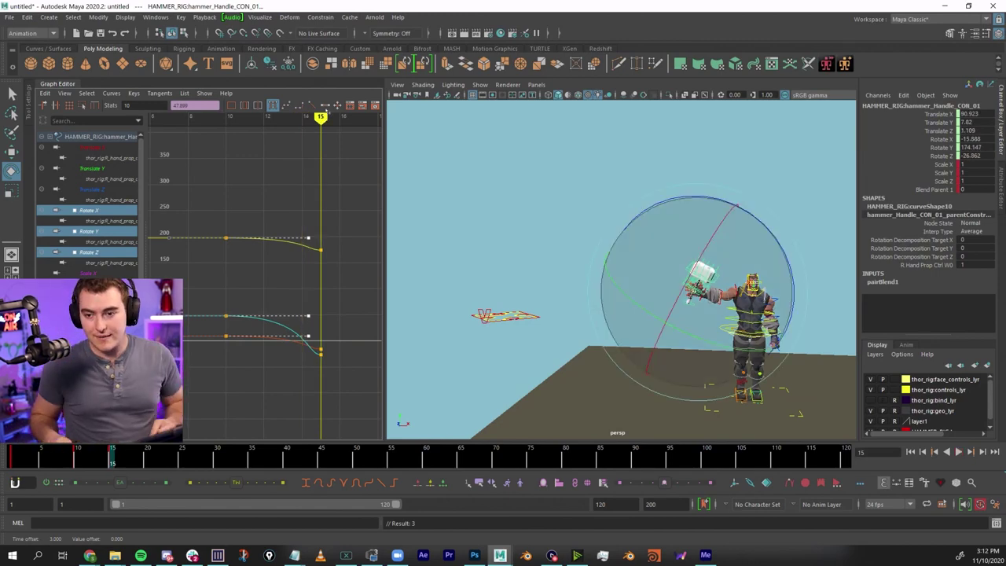
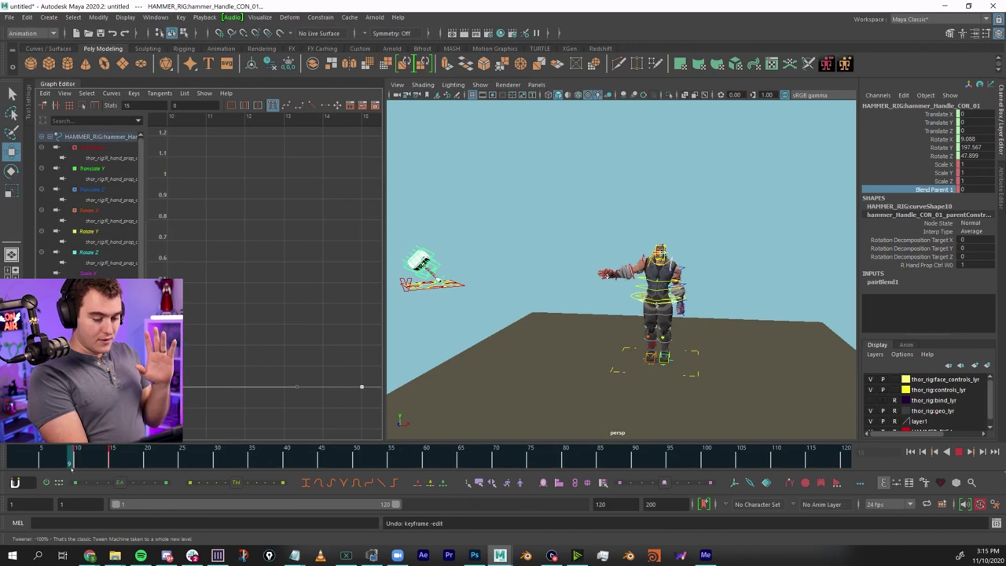
pyautogui.press('Escape')
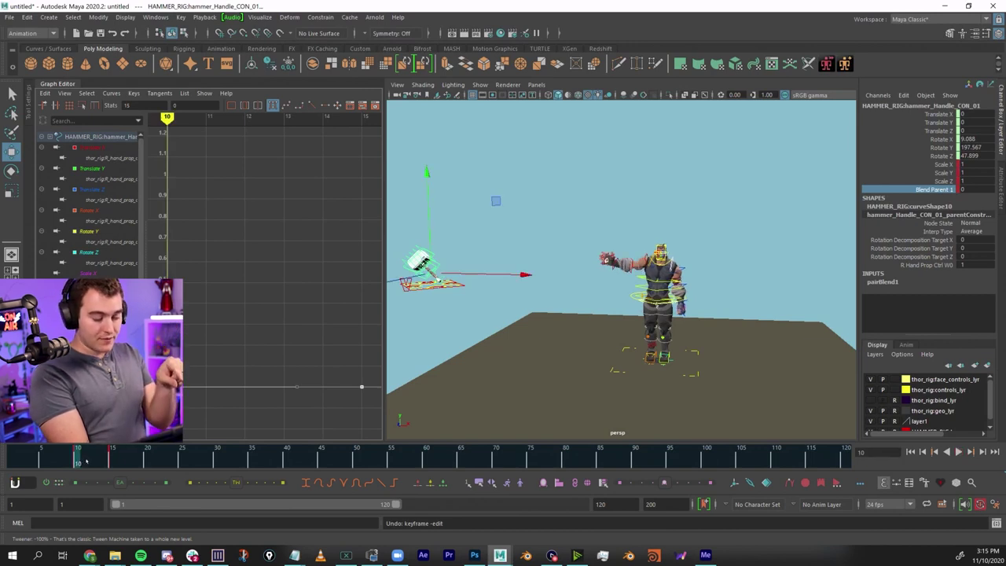
pyautogui.hotkey('alt', 'v')
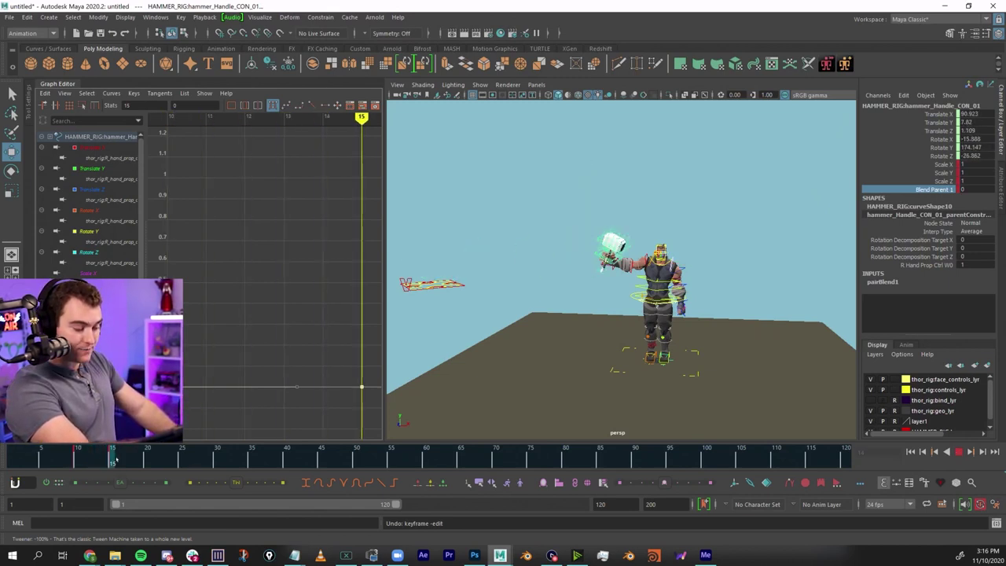
pyautogui.click(77, 459)
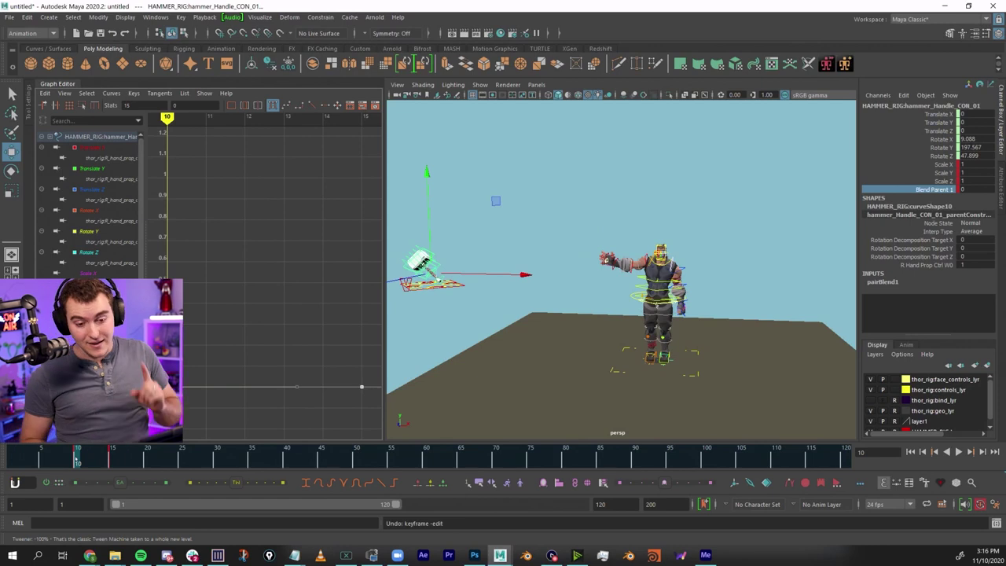
# Set and key the hammer handle control's Blend Parent 1 at 1 on frame 15.
pyautogui.moveTo(87, 459); pyautogui.dragTo(111, 460)
pyautogui.click(940, 192)
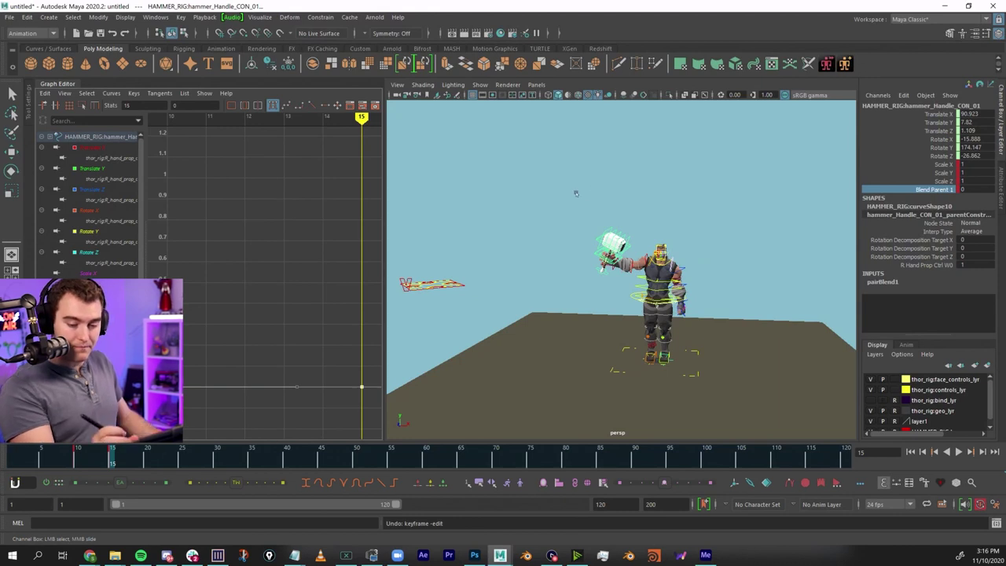
pyautogui.press('s')
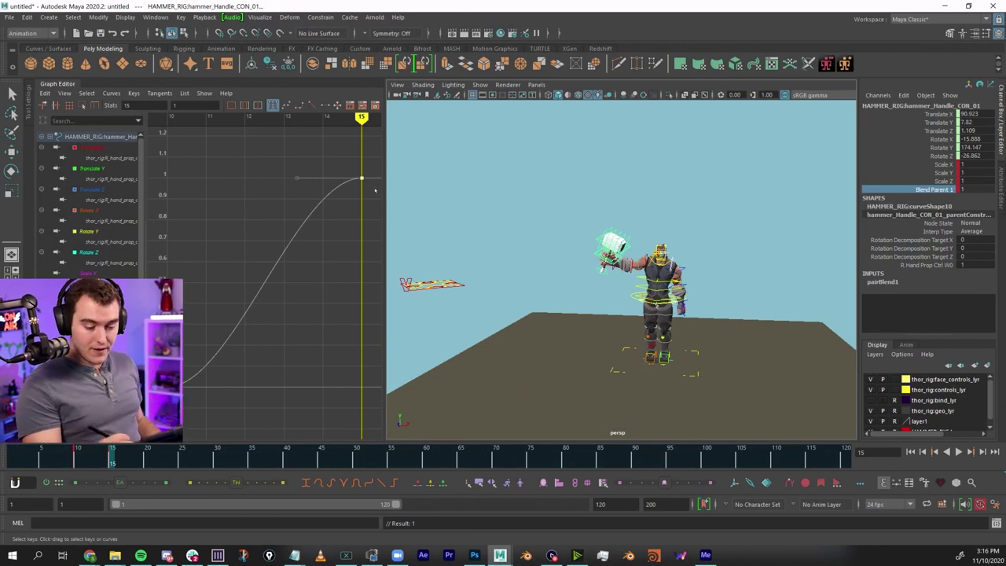
# Rotate the right forearm FK control at frame 15 to test whether the hammer follows, and undo the rotation.
pyautogui.click(627, 264)
pyautogui.press('e')
pyautogui.moveTo(613, 259); pyautogui.dragTo(660, 224)
pyautogui.hotkey('ctrl', 'z')
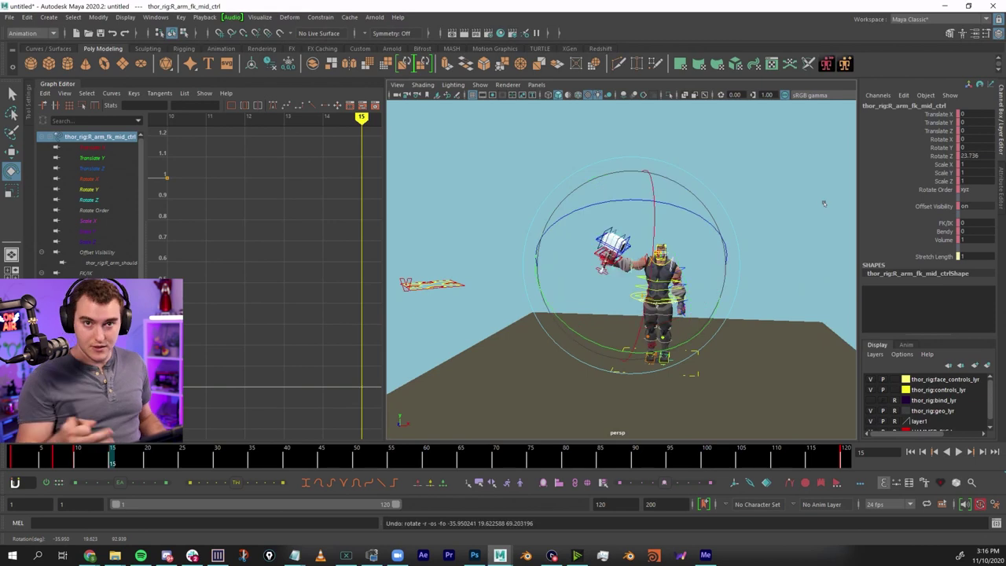
pyautogui.press('q')
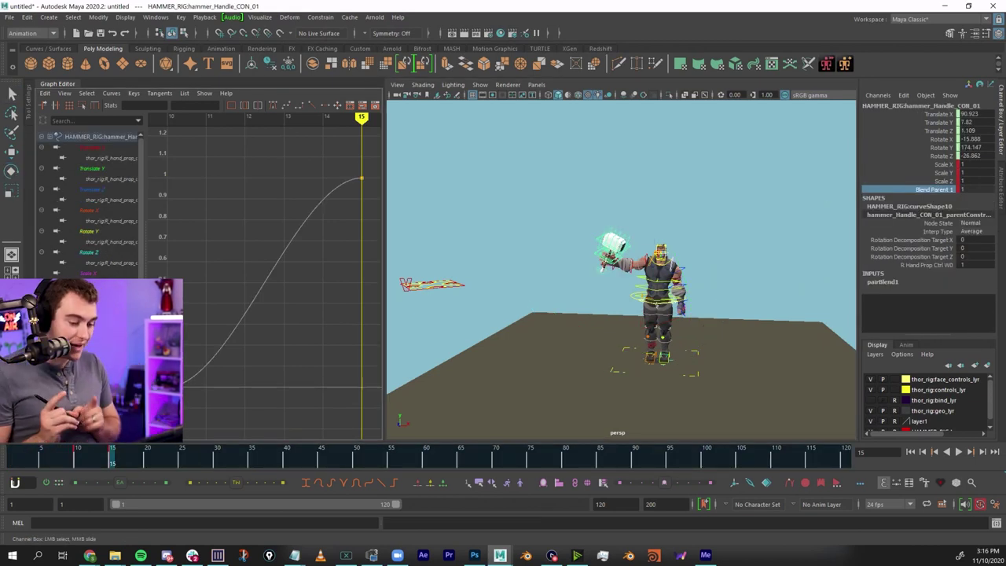
# Check the hammer handle control's blend at frames 10, 15 and 13.
pyautogui.click(76, 454)
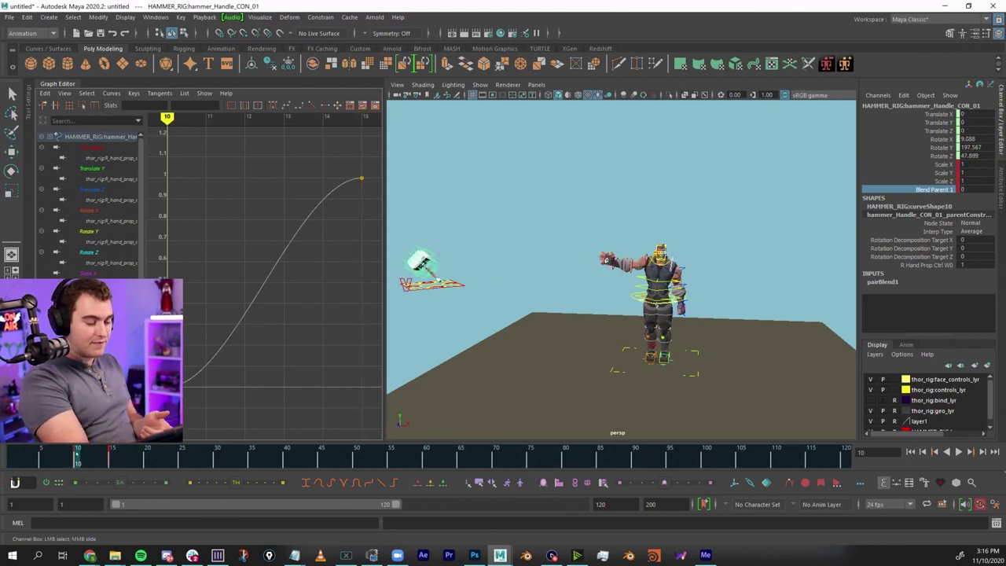
pyautogui.click(112, 454)
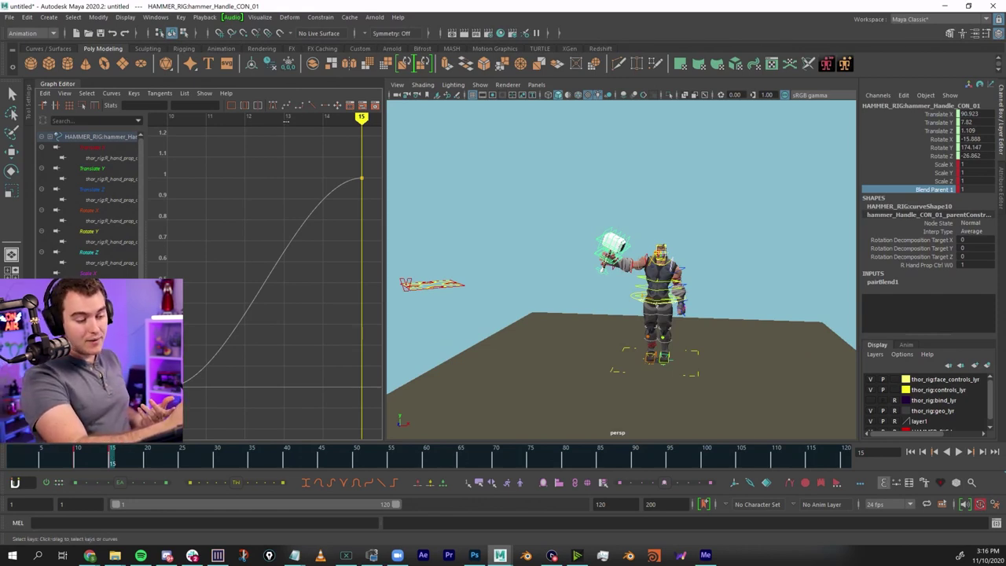
pyautogui.click(287, 123)
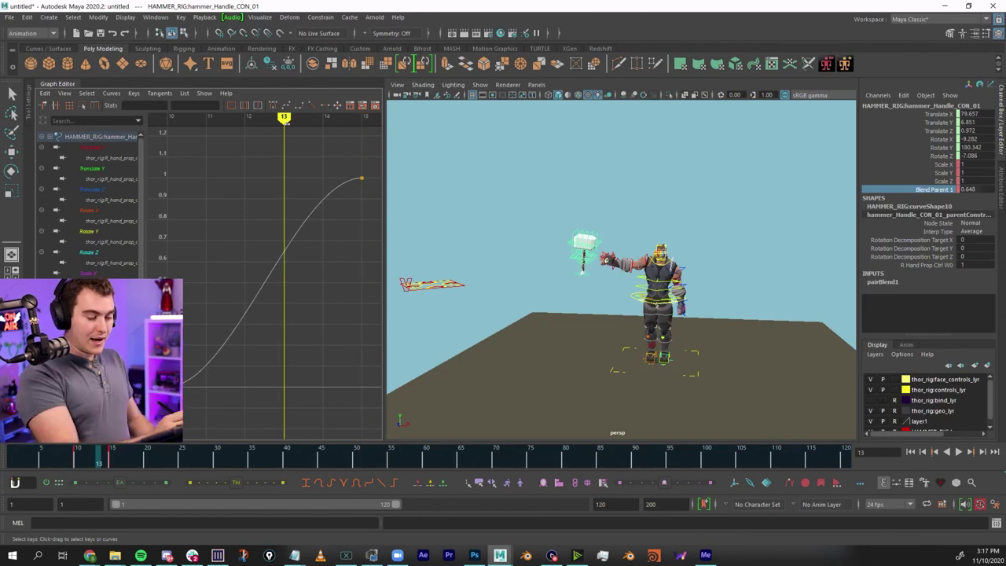
# Try inserting a key at frame 13 on the Blend Parent 1 curve, and undo it.
pyautogui.click(294, 239)
pyautogui.rightClick(299, 232)
pyautogui.click(316, 238)
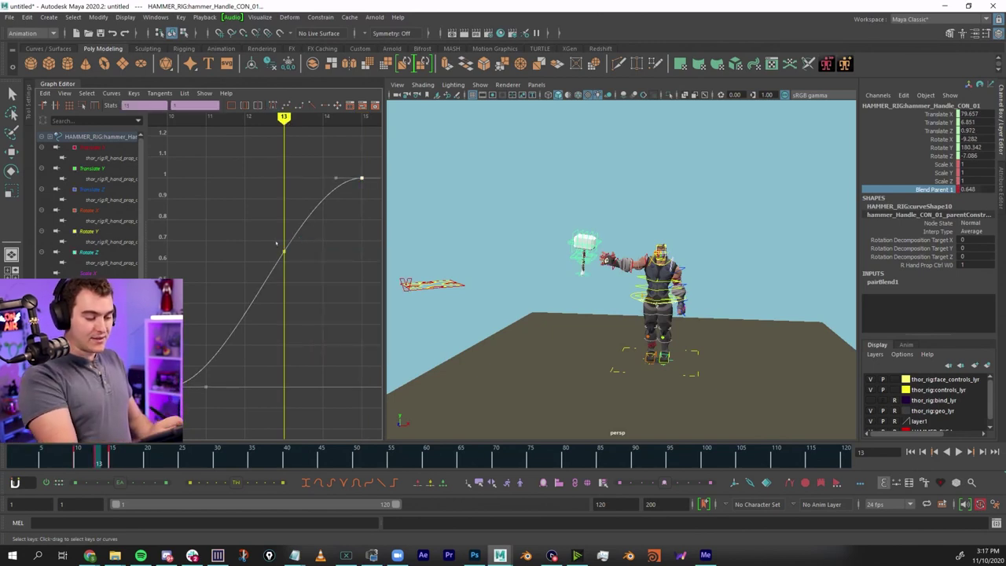
pyautogui.moveTo(277, 241); pyautogui.dragTo(302, 275)
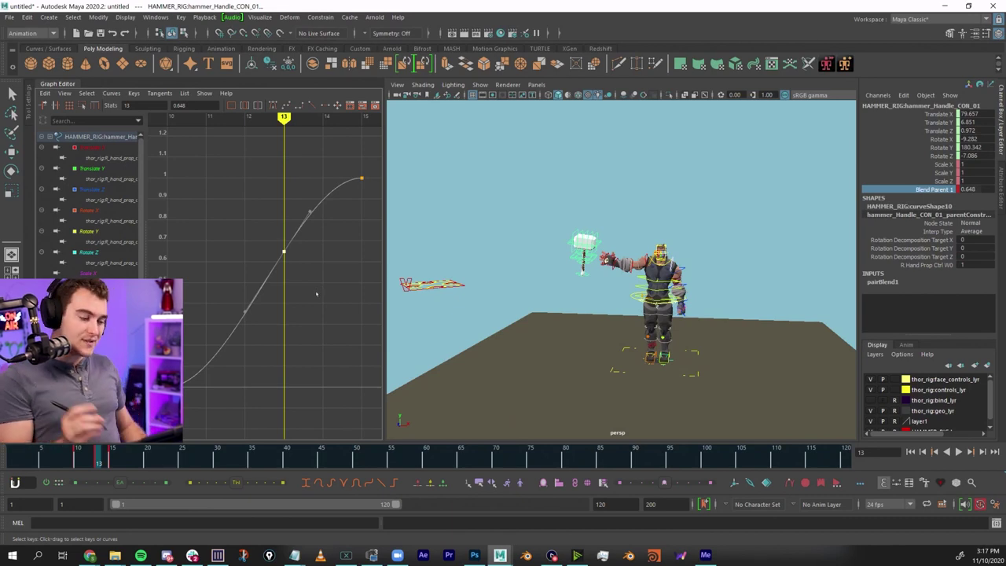
pyautogui.hotkey('ctrl', 'z')
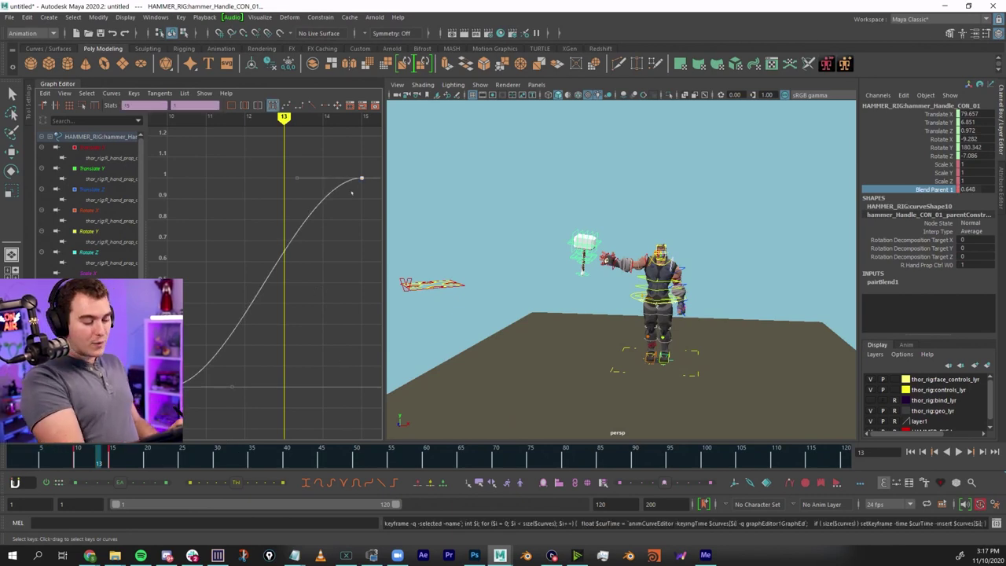
# Move the Blend Parent 1 curve's zero-value key from frame 10 to frame 14.
pyautogui.moveTo(156, 371); pyautogui.dragTo(181, 399)
pyautogui.press('w')
pyautogui.keyDown('shift'); pyautogui.moveTo(159, 353); pyautogui.dragTo(316, 353, button='middle'); pyautogui.keyUp('shift')
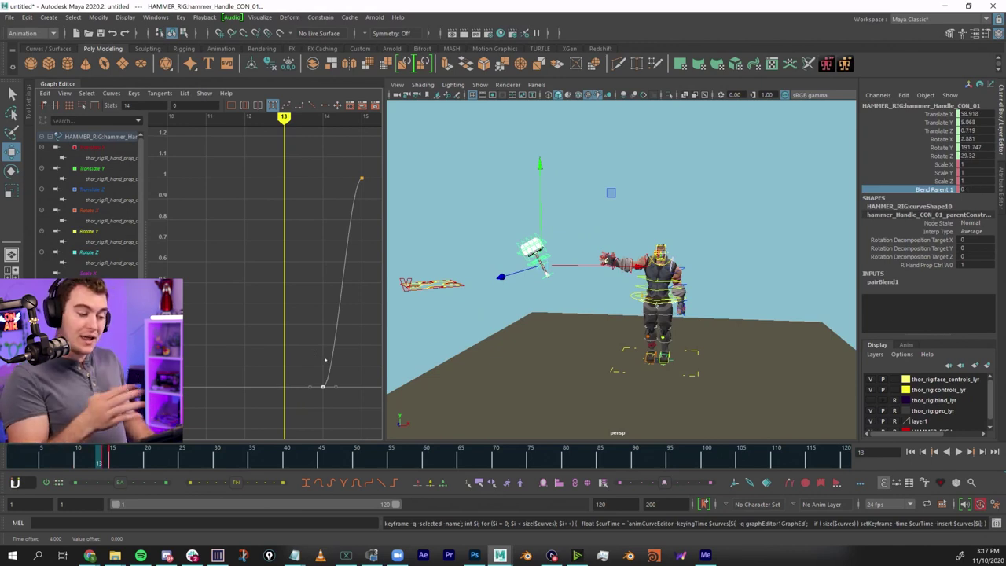
# Undo and redo the Blend Parent 1 key move repeatedly to compare the hammer's pose at frame 13, leaving the move applied.
pyautogui.hotkey('ctrl', 'z')
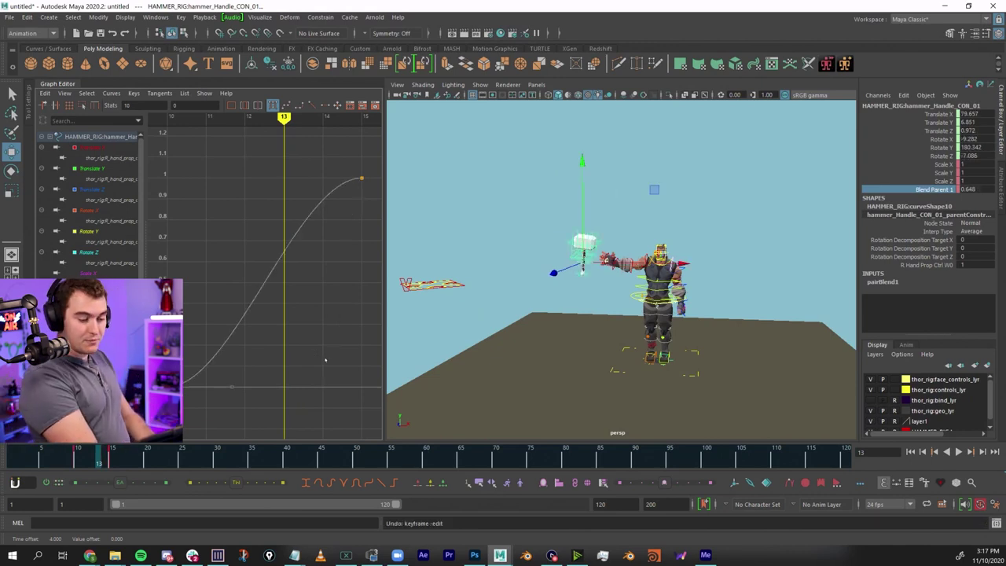
pyautogui.hotkey('shift', 'z')
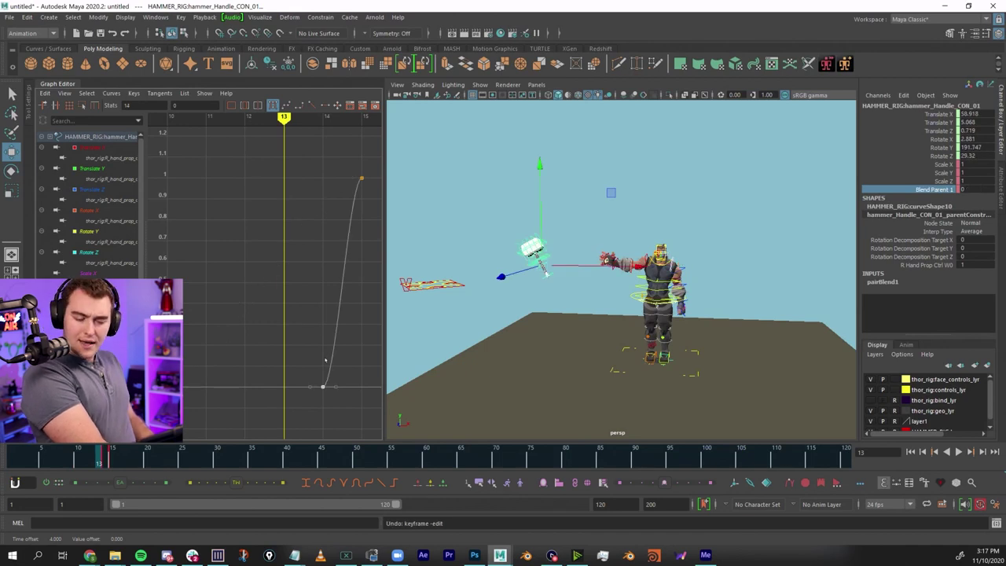
pyautogui.hotkey('ctrl', 'z')
pyautogui.hotkey('shift', 'z')
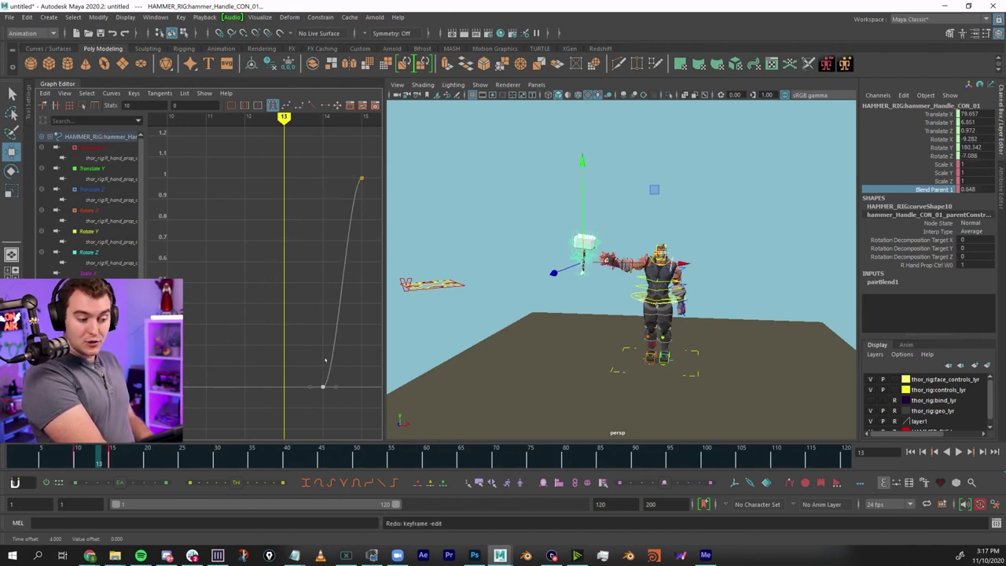
pyautogui.hotkey('ctrl', 'z')
pyautogui.hotkey('shift', 'z')
pyautogui.hotkey('ctrl', 'z')
pyautogui.hotkey('shift', 'z')
pyautogui.hotkey('ctrl', 'z')
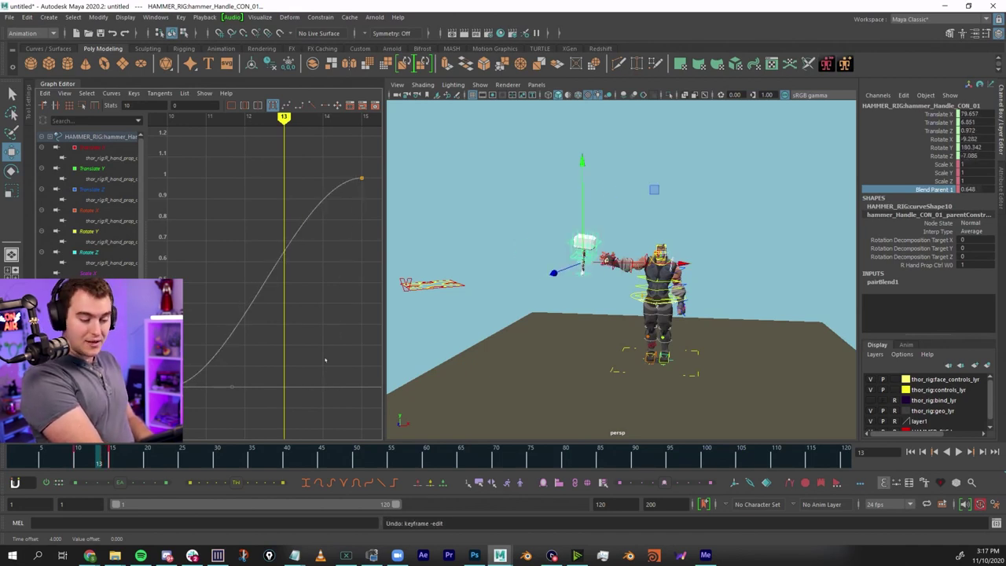
pyautogui.hotkey('shift', 'z')
pyautogui.hotkey('ctrl', 'z')
pyautogui.hotkey('shift', 'z')
pyautogui.hotkey('ctrl', 'z')
pyautogui.hotkey('shift', 'z')
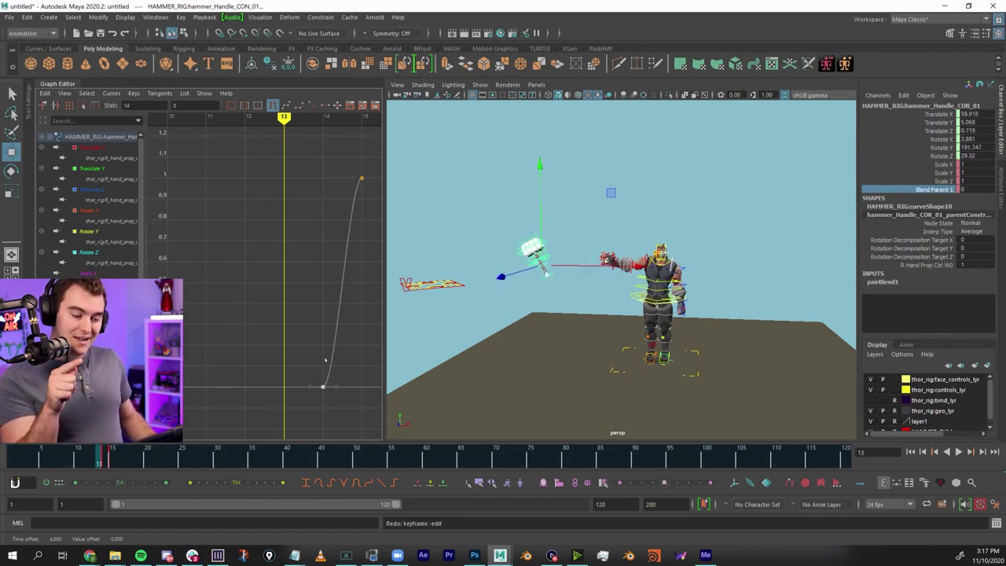
pyautogui.hotkey('ctrl', 'z')
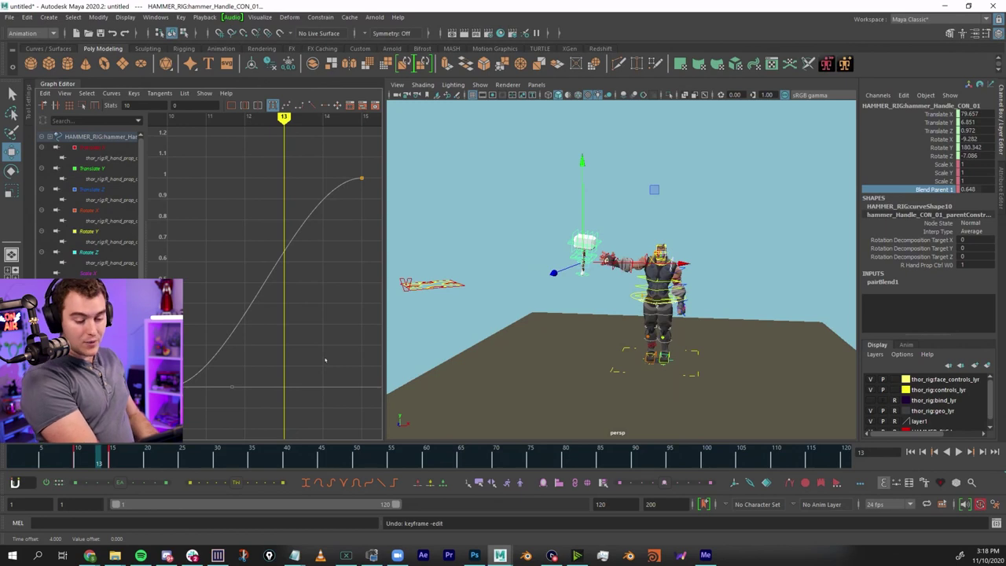
pyautogui.hotkey('shift', 'z')
pyautogui.press('z')
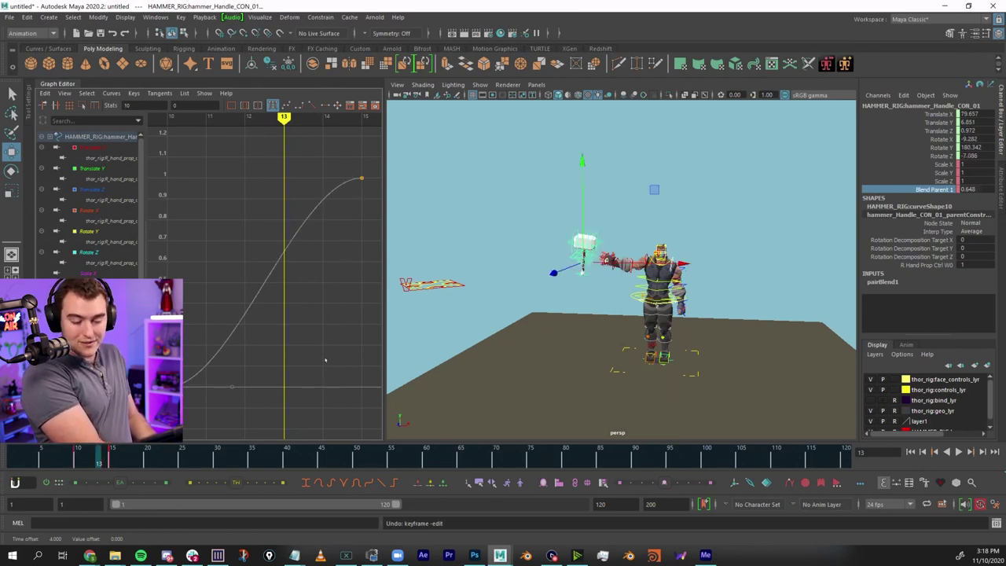
pyautogui.hotkey('shift', 'z')
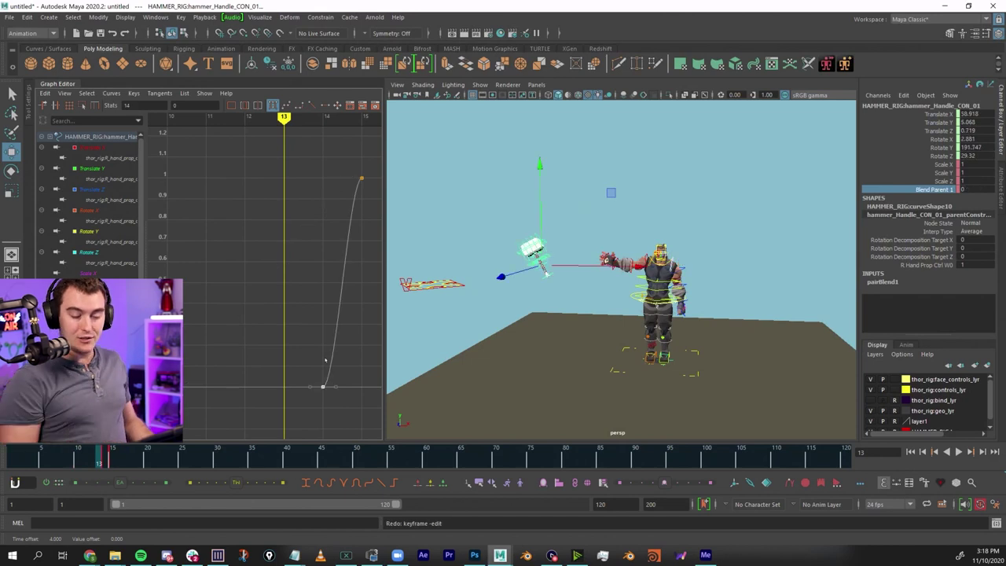
pyautogui.press('z')
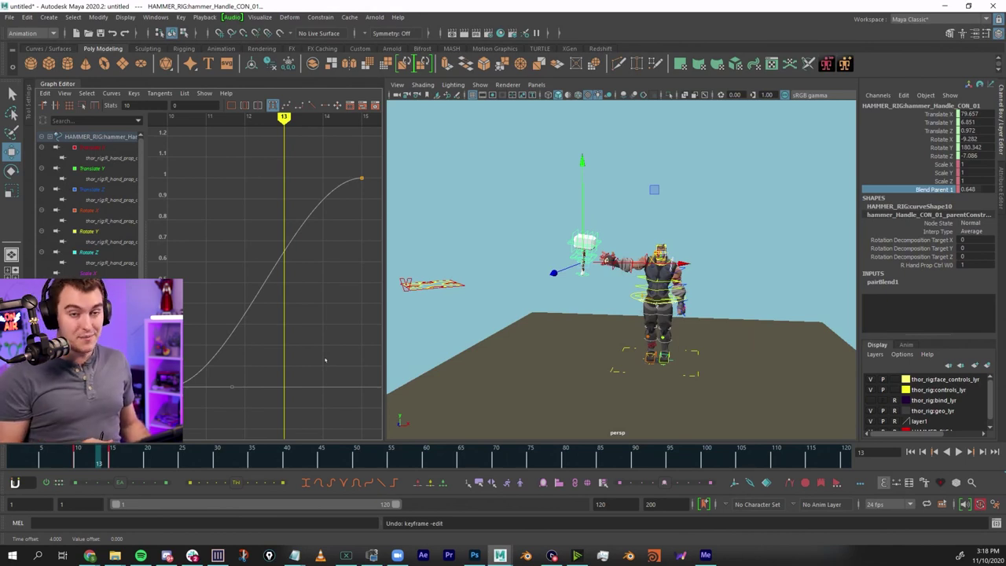
pyautogui.hotkey('shift', 'z')
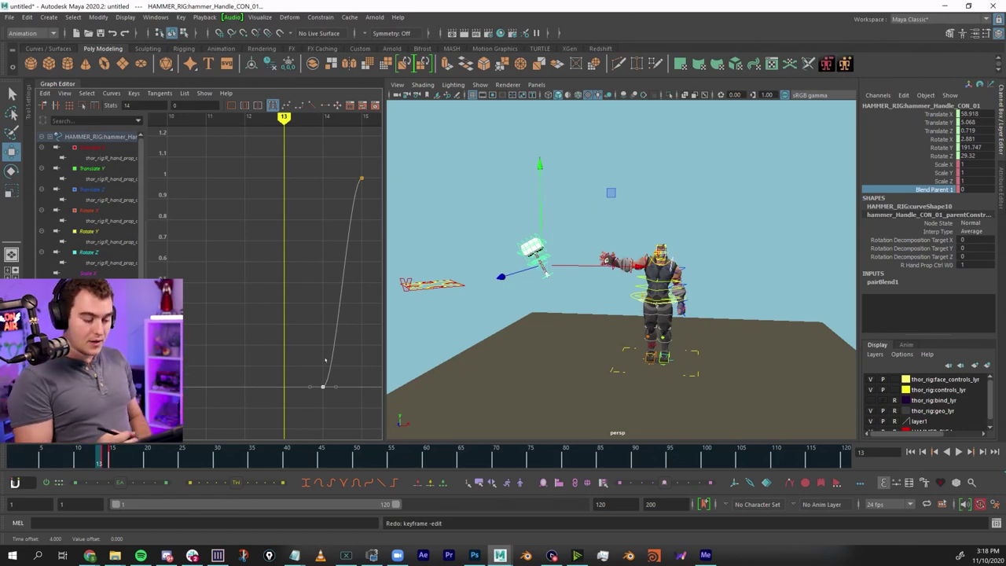
# Step through frames 14 and 15, and play back the hammer's flight into the hand.
pyautogui.press('.')
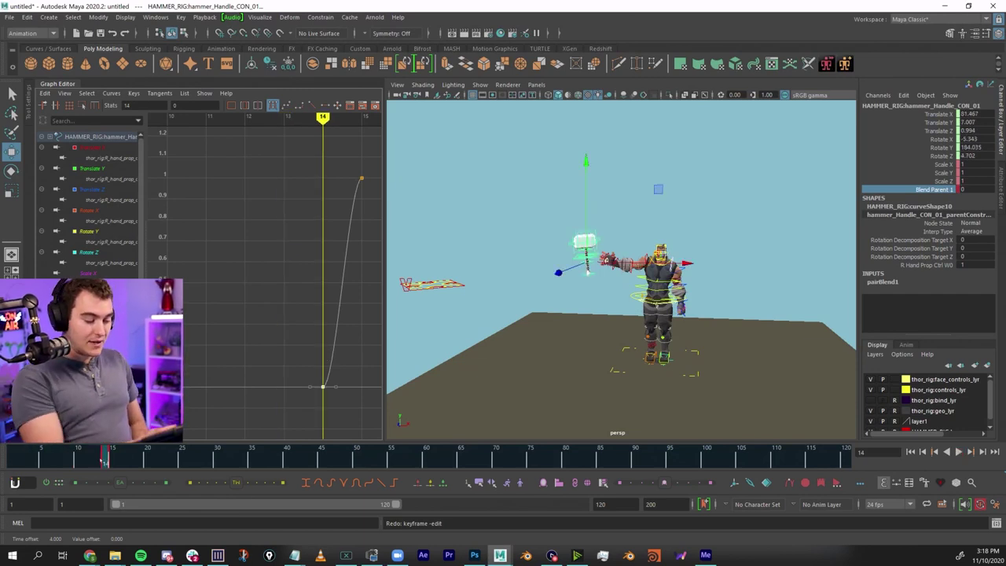
pyautogui.press('.')
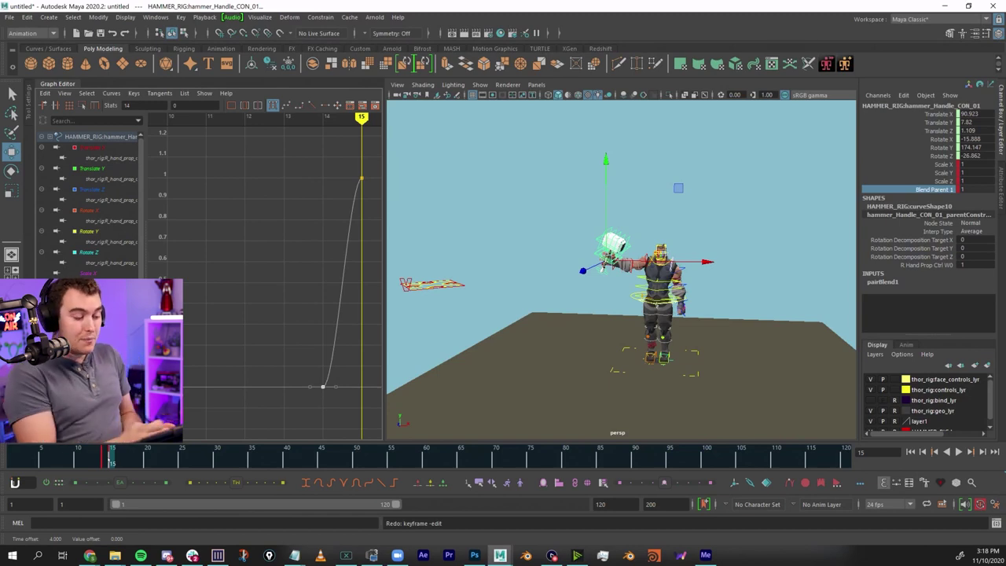
pyautogui.click(104, 461)
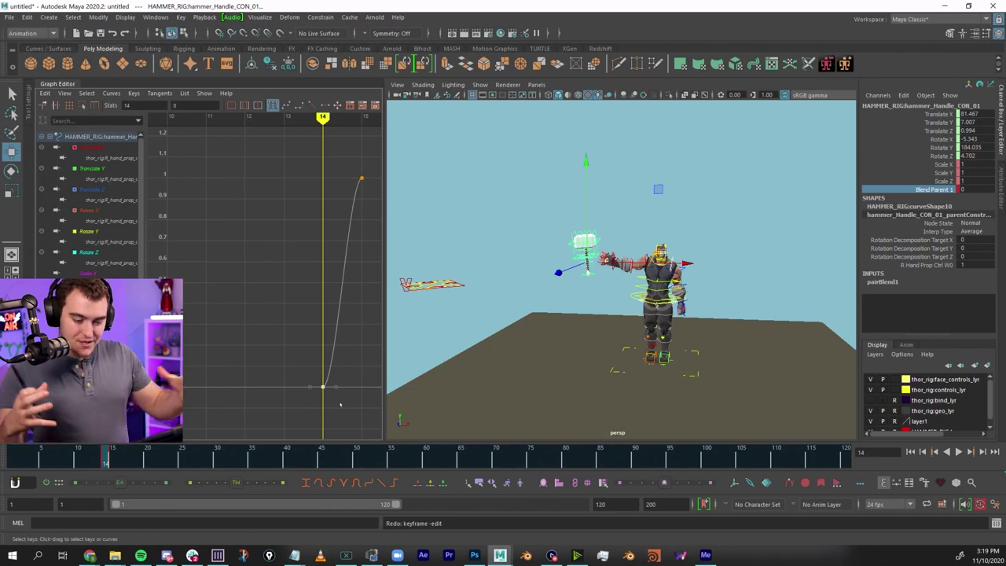
pyautogui.hotkey('alt', 'v')
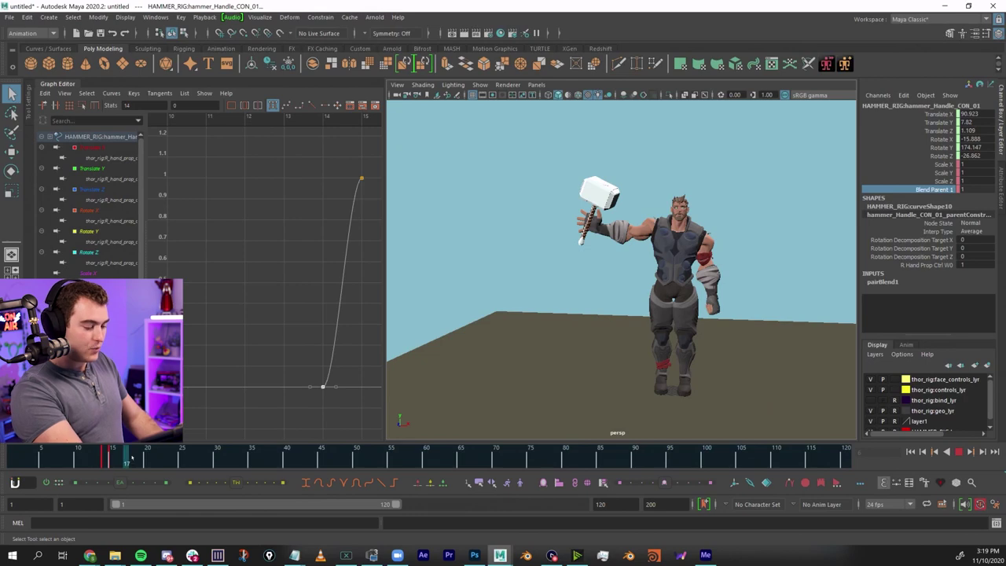
pyautogui.hotkey('alt', 'v')
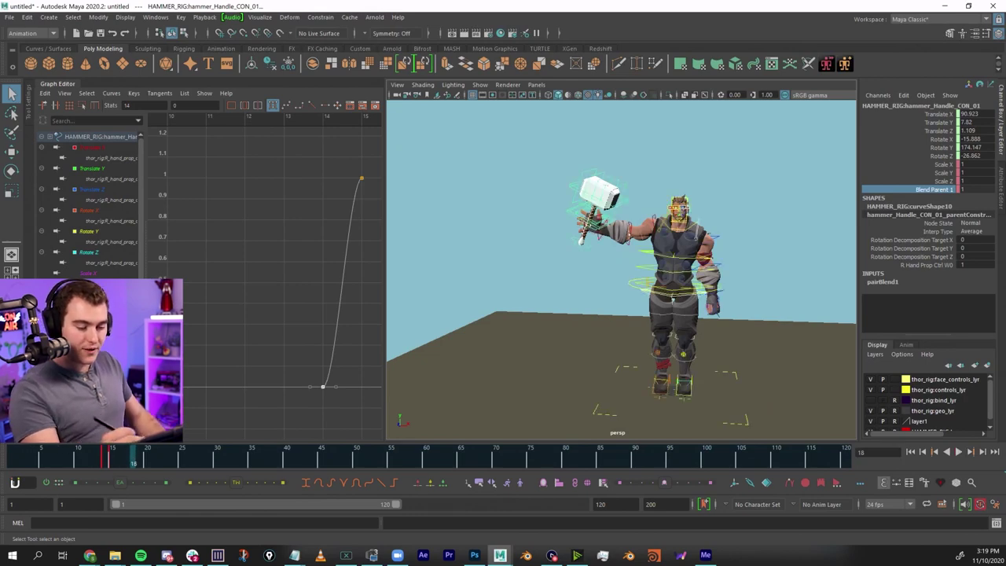
# Rotate the right forearm FK control at frame 18 to test the hammer's attachment, and undo the rotation.
pyautogui.click(630, 233)
pyautogui.press('e')
pyautogui.moveTo(630, 234); pyautogui.dragTo(698, 245)
pyautogui.hotkey('ctrl', 'z')
pyautogui.press('q')
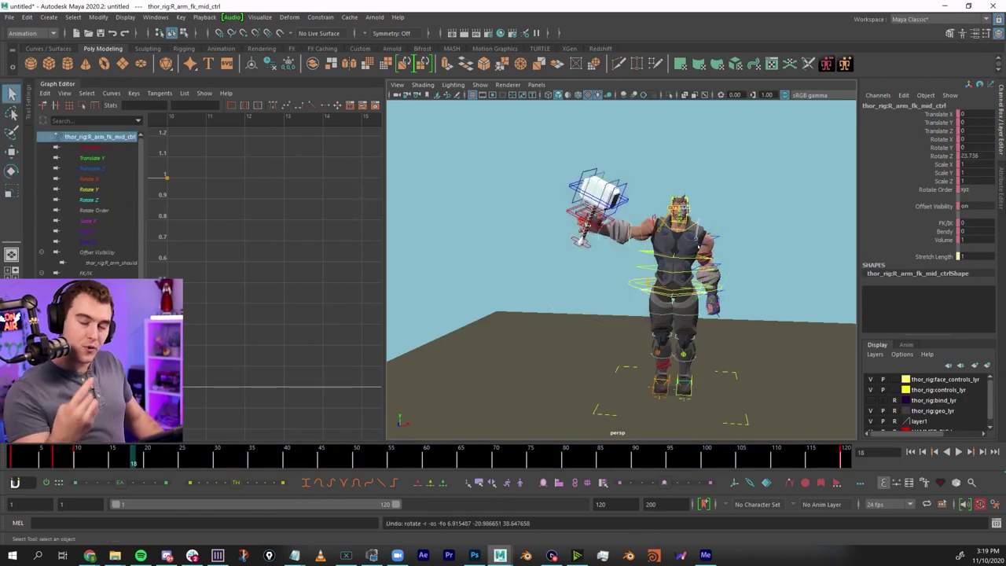
# Set a key on all character and hammer controls at frame 15.
pyautogui.click(77, 461)
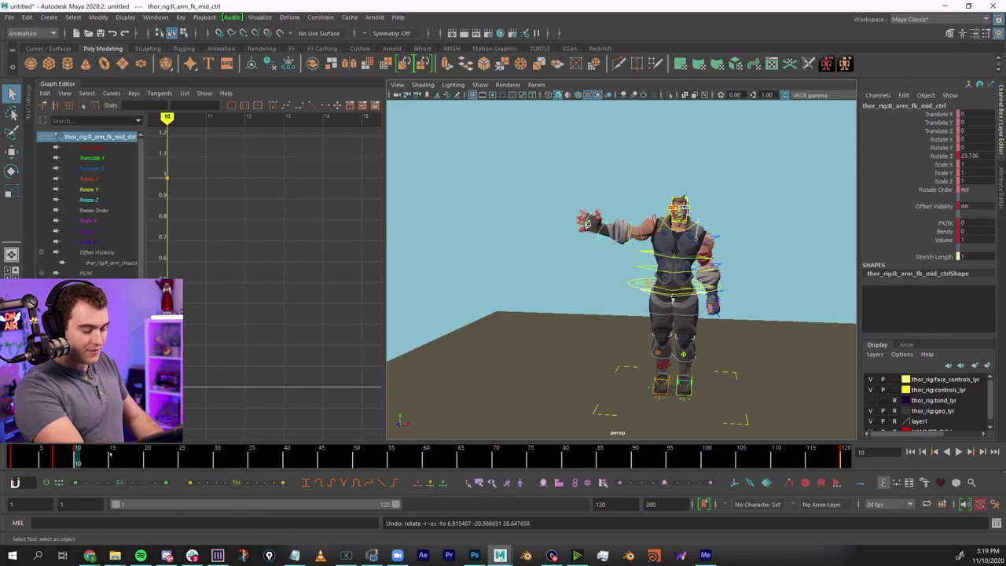
pyautogui.click(111, 461)
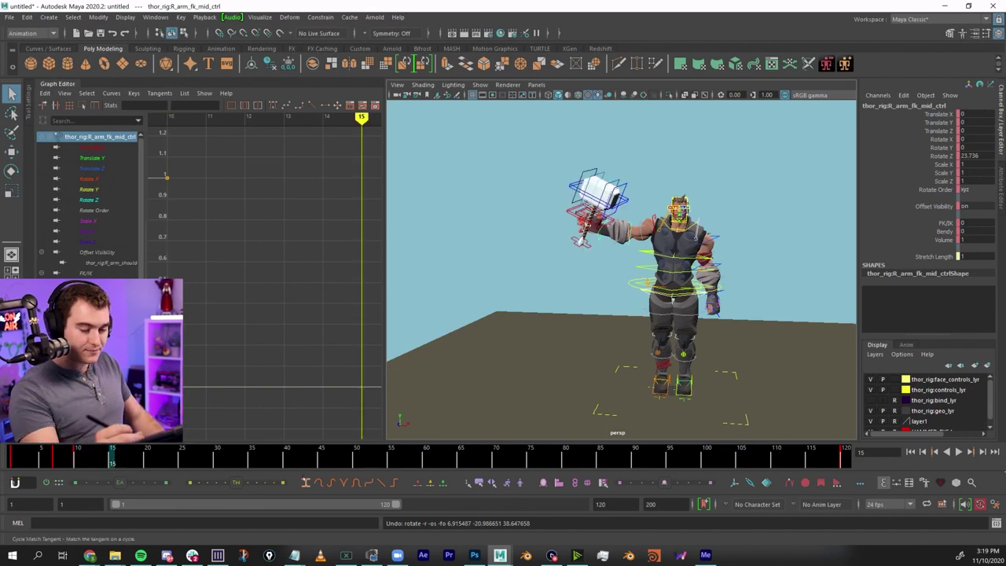
pyautogui.click(603, 226)
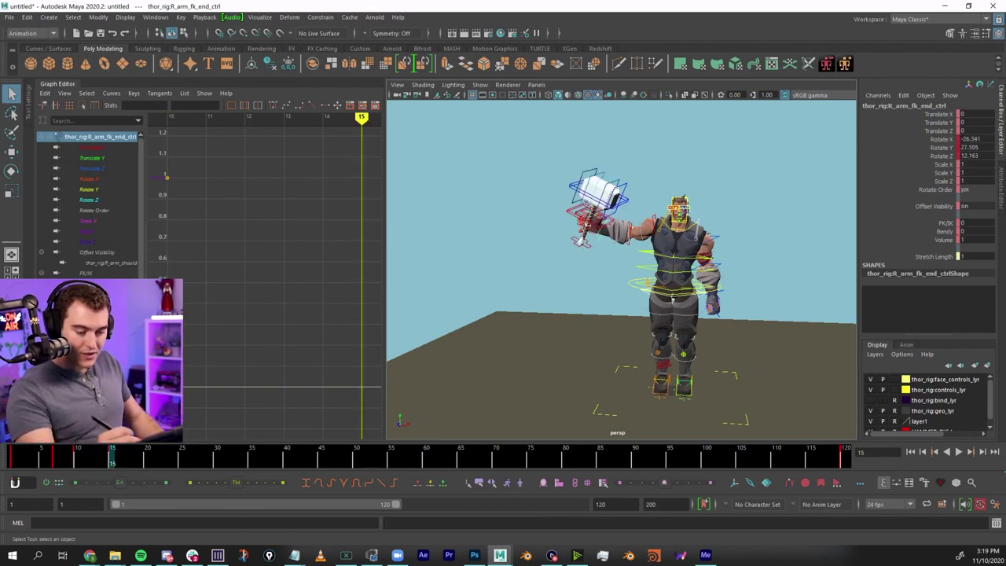
pyautogui.click(838, 164)
pyautogui.moveTo(790, 141); pyautogui.dragTo(527, 437)
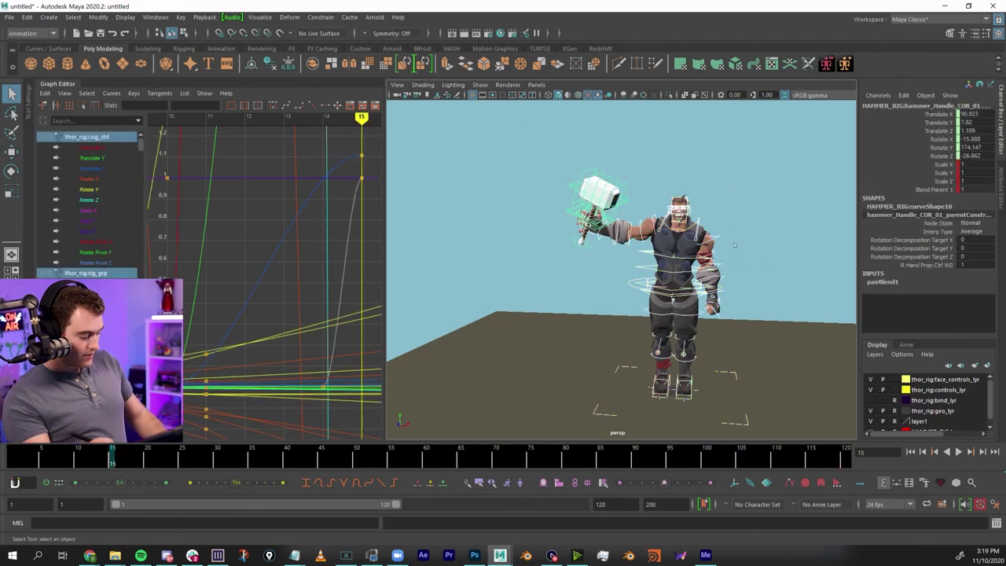
pyautogui.click(733, 243)
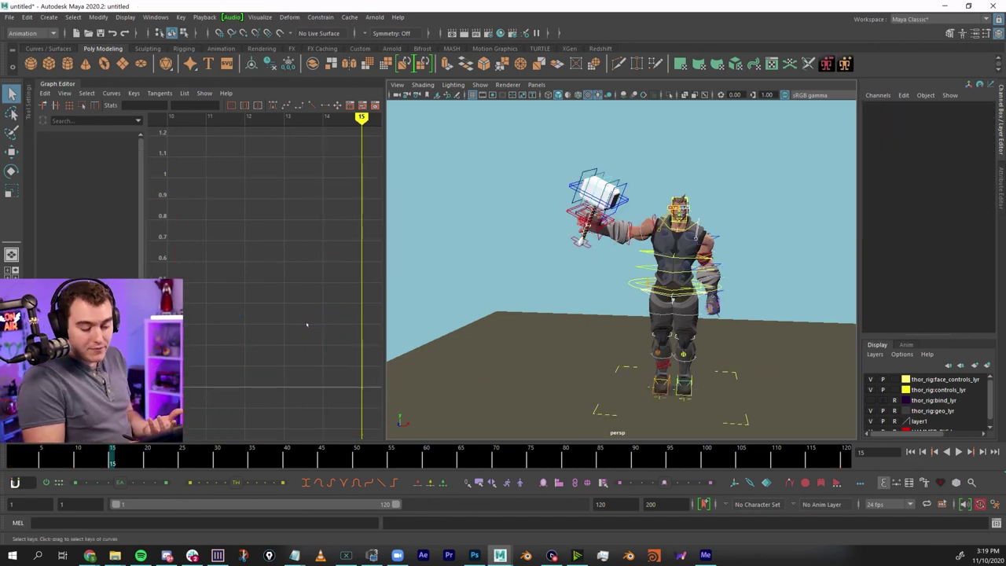
# Try rotating the left upper-arm FK control at frame 51, and undo the rotation.
pyautogui.click(364, 453)
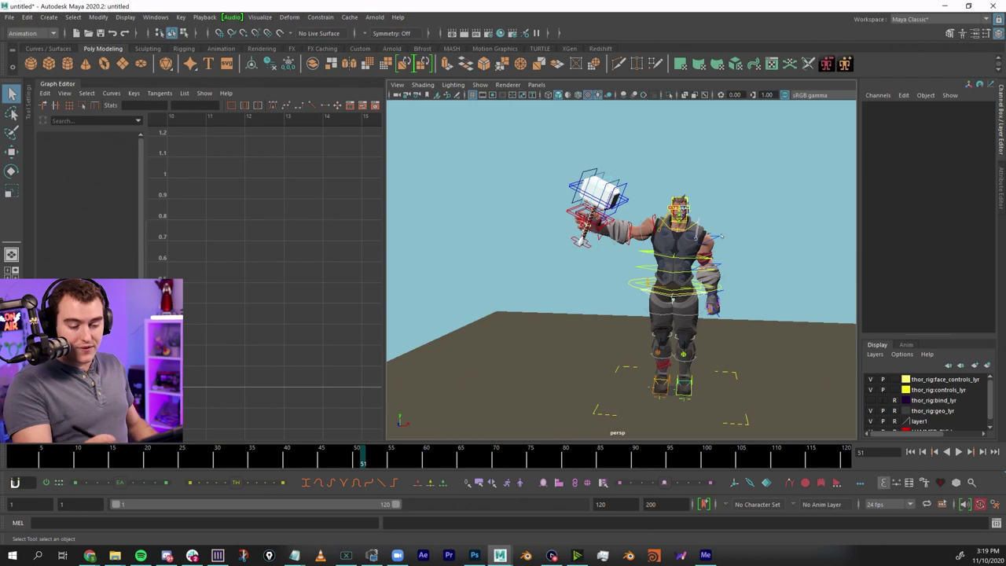
pyautogui.press('e')
pyautogui.click(720, 235)
pyautogui.moveTo(724, 239); pyautogui.dragTo(746, 303)
pyautogui.hotkey('ctrl', 'z')
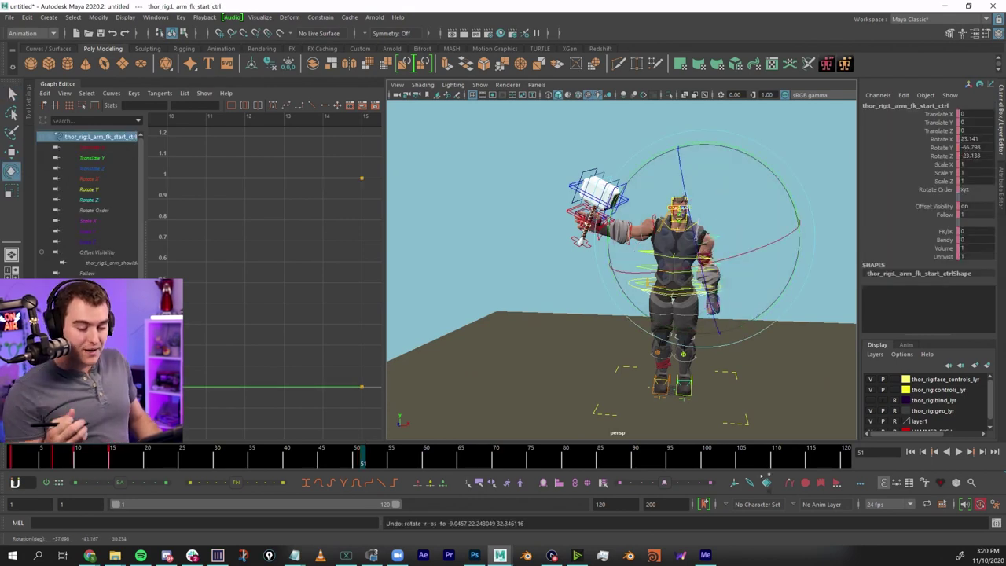
pyautogui.press('q')
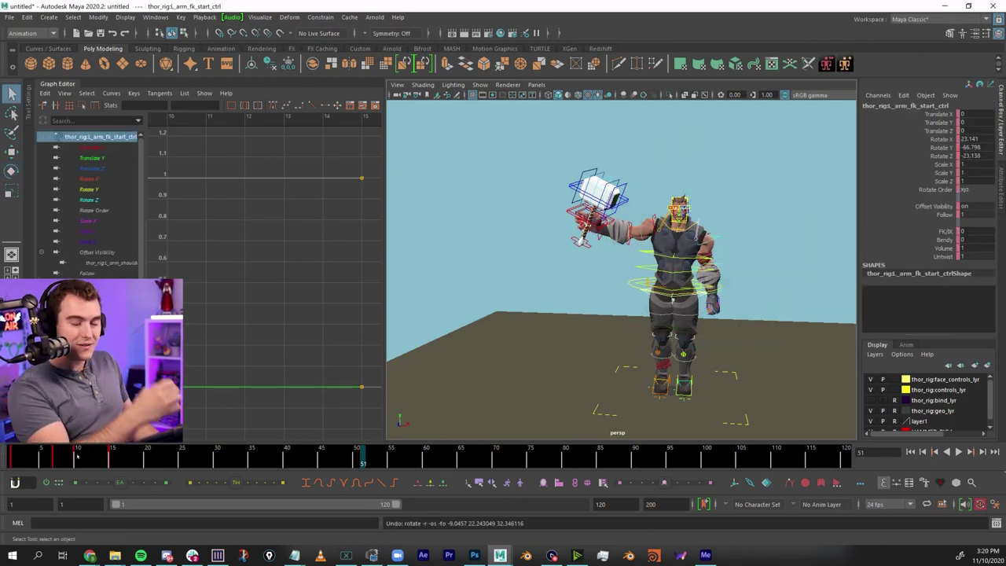
# Raise the right arm at frame 15 by rotating its upper-arm FK control to about X -30.5, Y 3.9, Z 27.3.
pyautogui.click(77, 455)
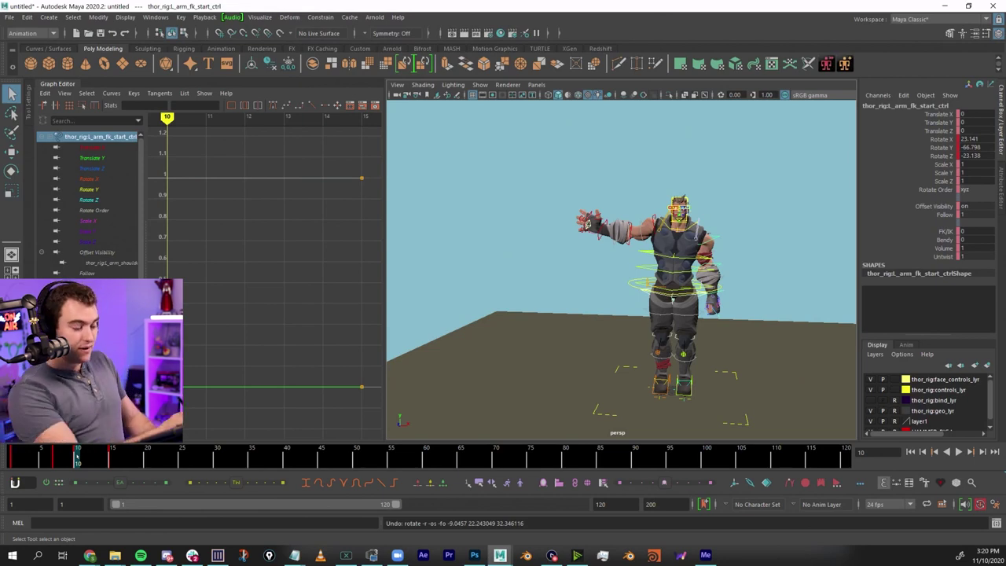
pyautogui.click(112, 456)
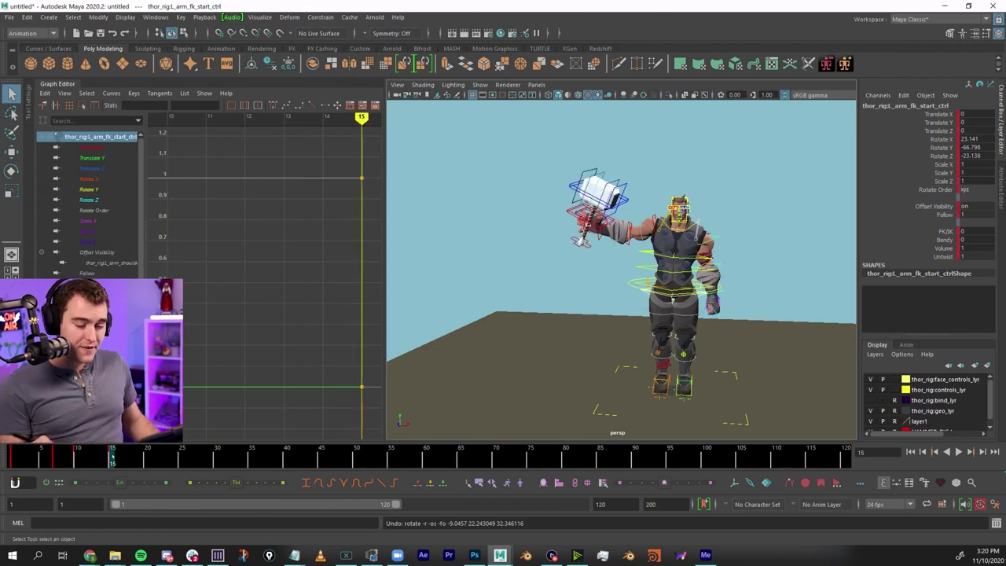
pyautogui.click(611, 221)
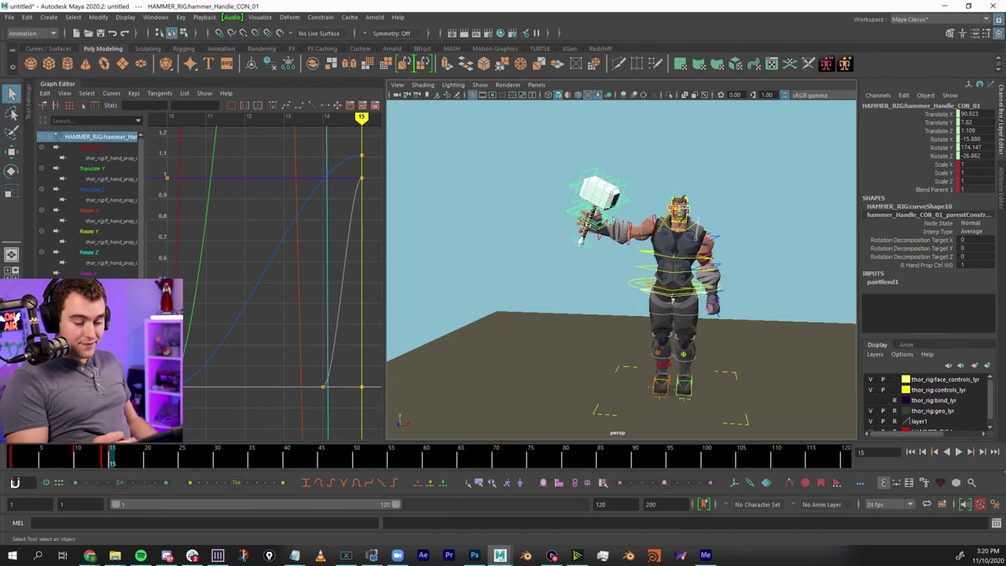
pyautogui.click(641, 202)
pyautogui.click(655, 220)
pyautogui.press('e')
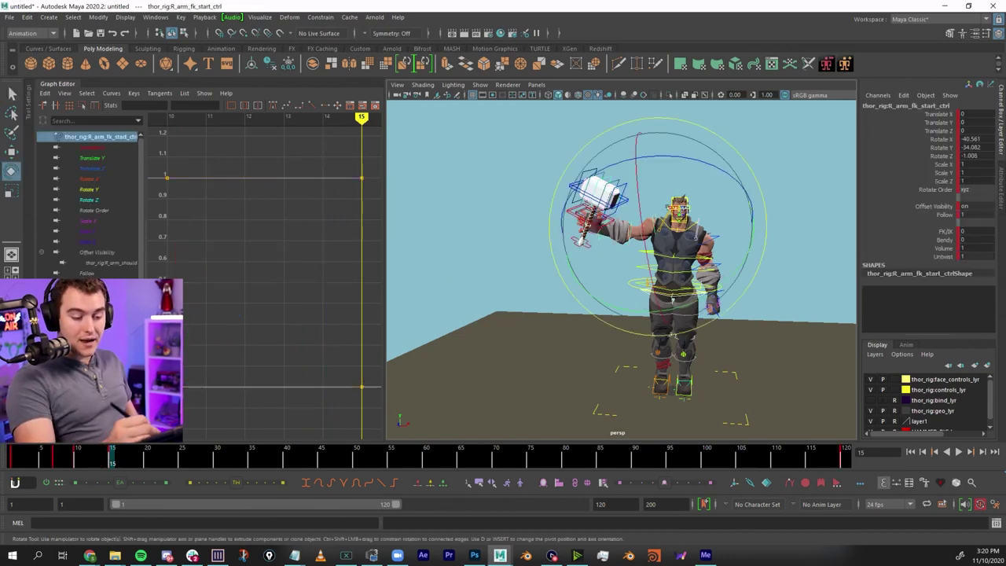
pyautogui.moveTo(675, 144); pyautogui.dragTo(742, 272)
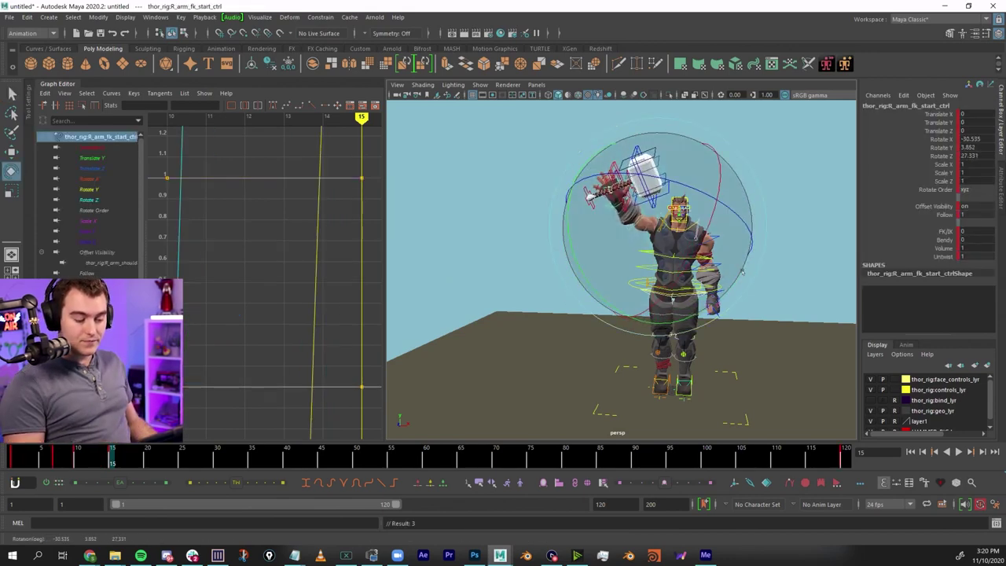
# Scrub between frames 14 and 15 to check the hammer against the raised arm, and undo the arm rotation.
pyautogui.moveTo(113, 456)
pyautogui.mouseDown()
pyautogui.moveTo(77, 456)
pyautogui.moveTo(112, 461)
pyautogui.moveTo(102, 460)
pyautogui.mouseUp()
pyautogui.moveTo(93, 456); pyautogui.dragTo(107, 462)
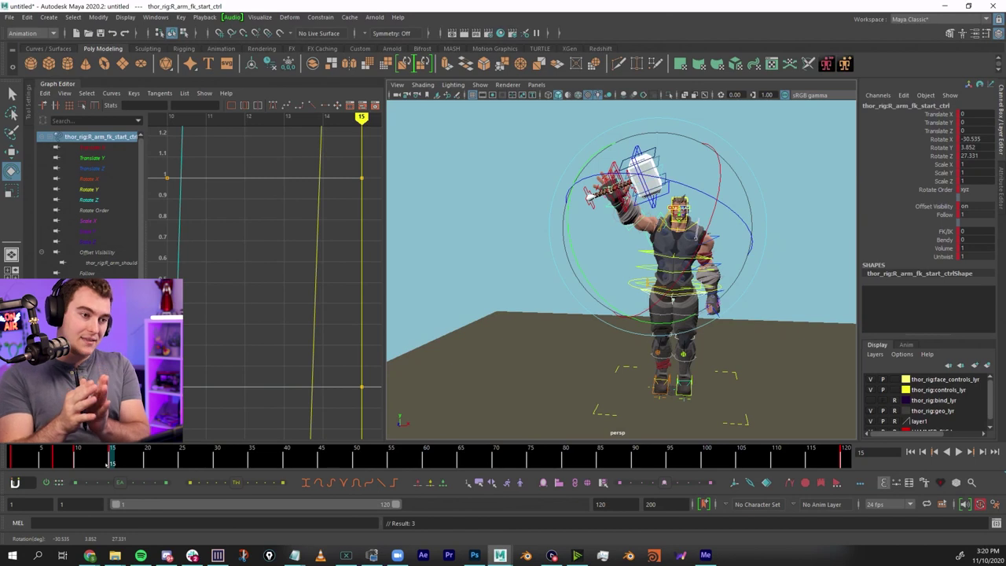
pyautogui.moveTo(106, 464); pyautogui.dragTo(111, 460)
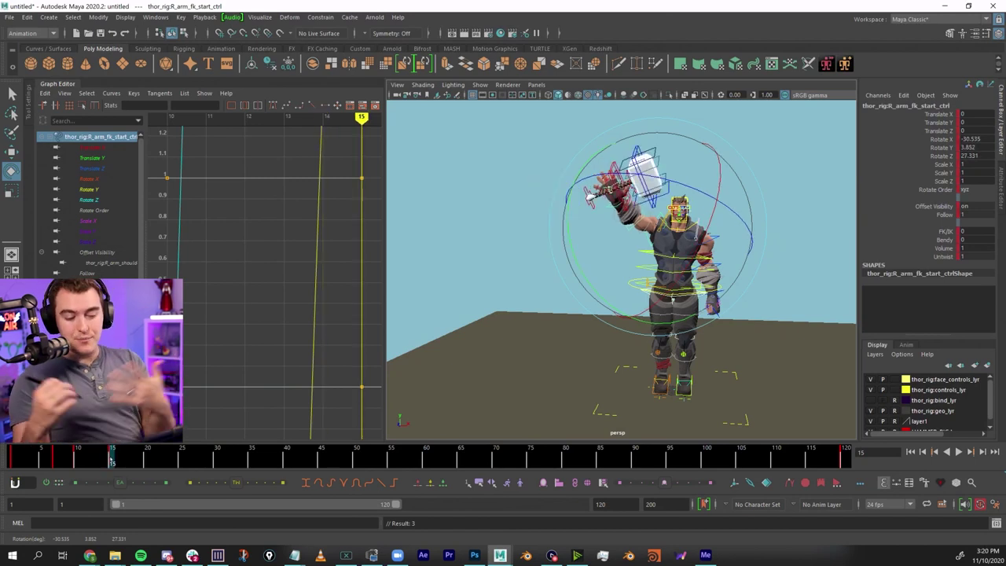
pyautogui.moveTo(111, 462)
pyautogui.mouseDown()
pyautogui.moveTo(84, 463)
pyautogui.moveTo(105, 462)
pyautogui.mouseUp()
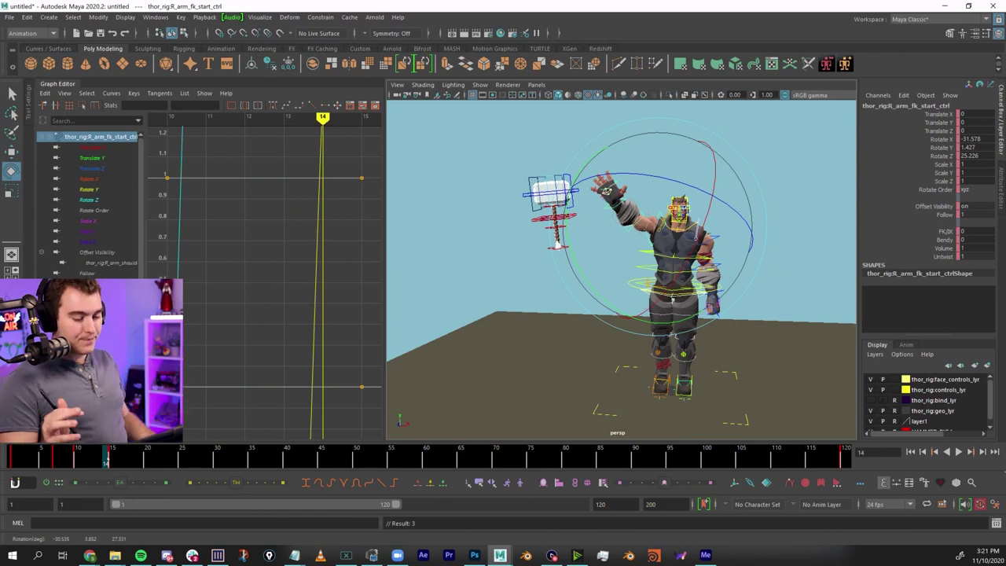
pyautogui.hotkey('ctrl', 'z')
pyautogui.hotkey('ctrl', 'z')
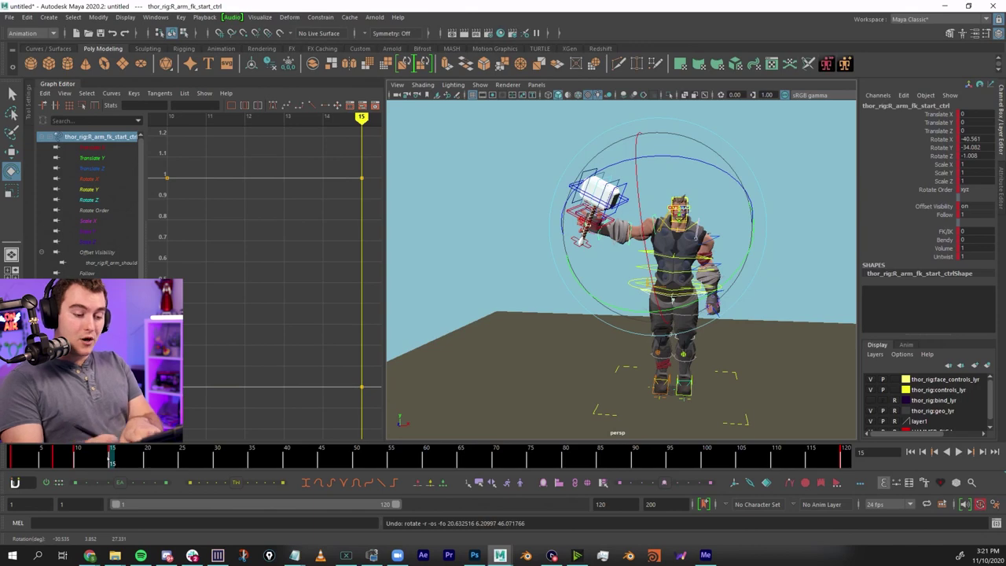
# Select every character and hammer control, key the whole pose again at frame 15, and clear the selection.
pyautogui.click(684, 240)
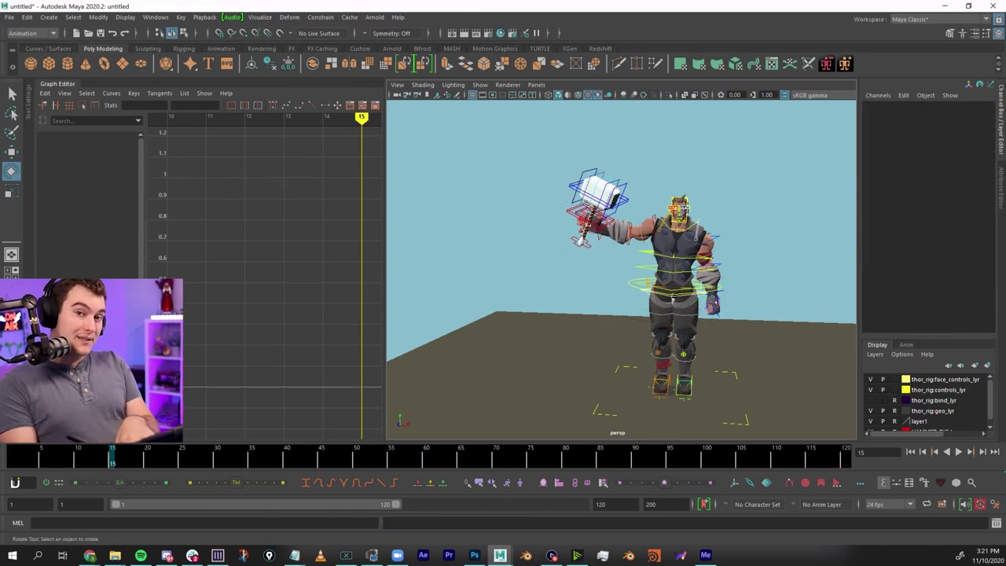
pyautogui.moveTo(487, 139); pyautogui.dragTo(760, 432)
pyautogui.press('s')
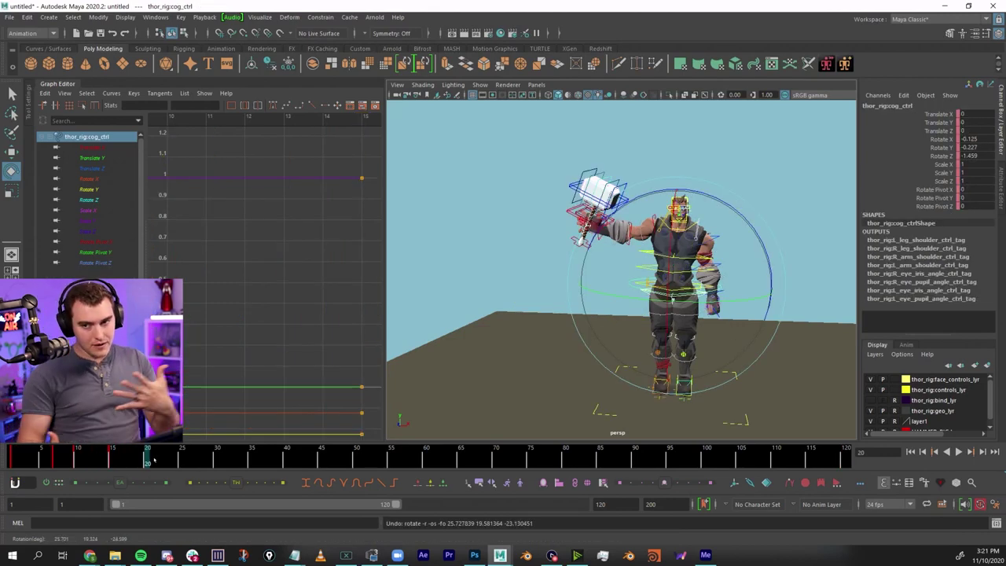
pyautogui.click(773, 426)
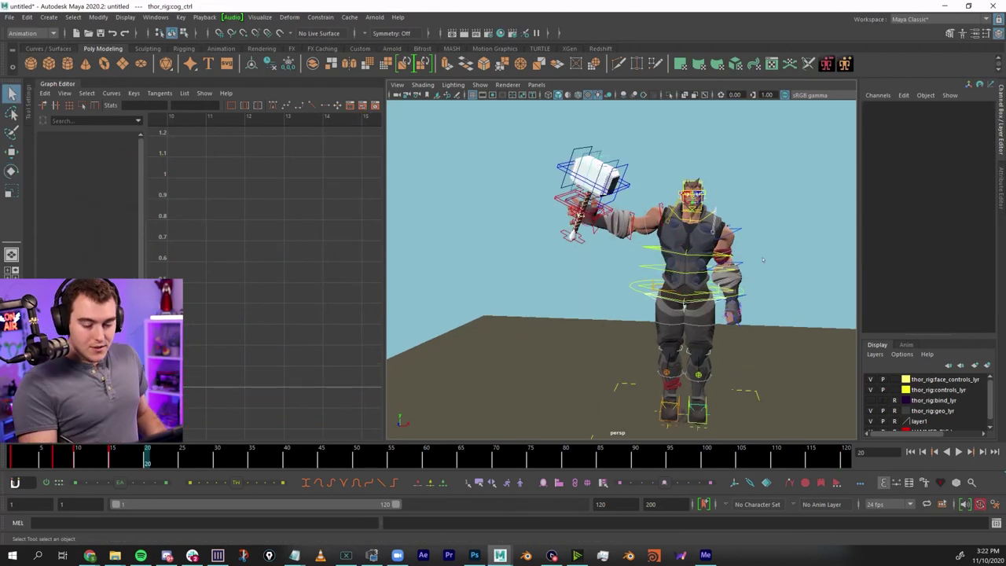
# Test the hammer's attachment at frame 20 by rotating the right forearm FK control, and undo the rotation.
pyautogui.keyDown('alt'); pyautogui.moveTo(511, 260); pyautogui.dragTo(619, 253, button='right'); pyautogui.keyUp('alt')
pyautogui.keyDown('alt'); pyautogui.moveTo(620, 253); pyautogui.dragTo(596, 355, button='middle'); pyautogui.keyUp('alt')
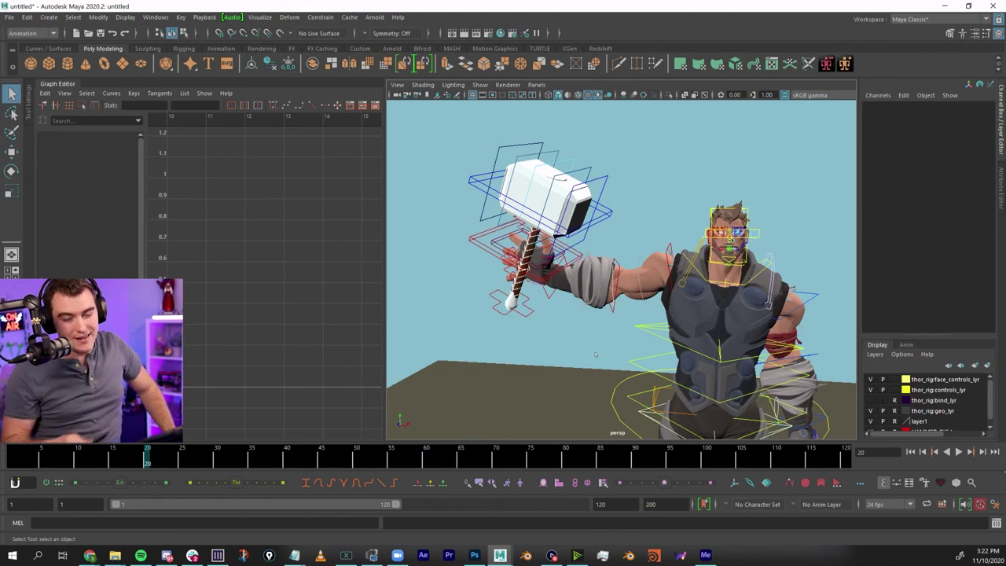
pyautogui.click(619, 269)
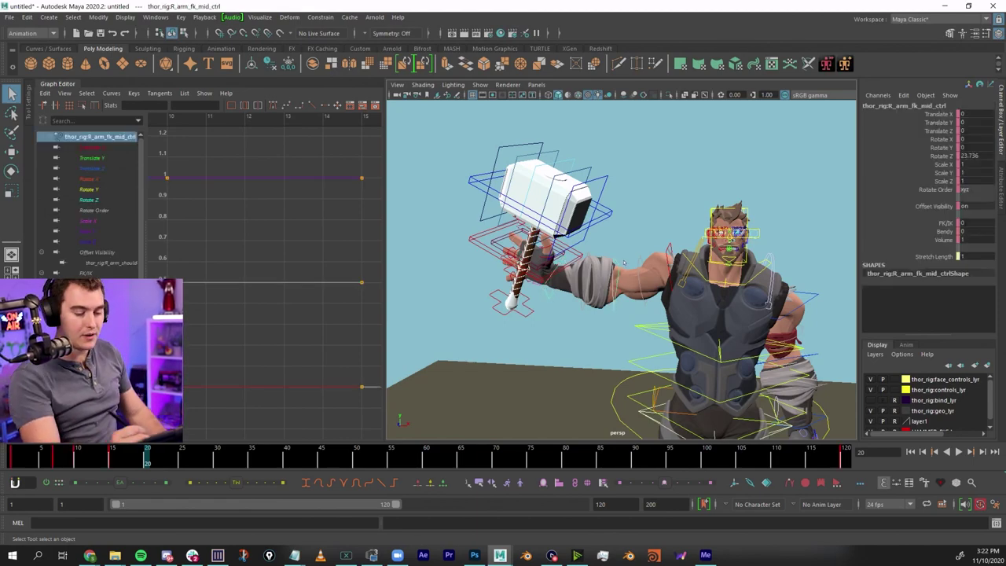
pyautogui.press('e')
pyautogui.moveTo(623, 246); pyautogui.dragTo(712, 245)
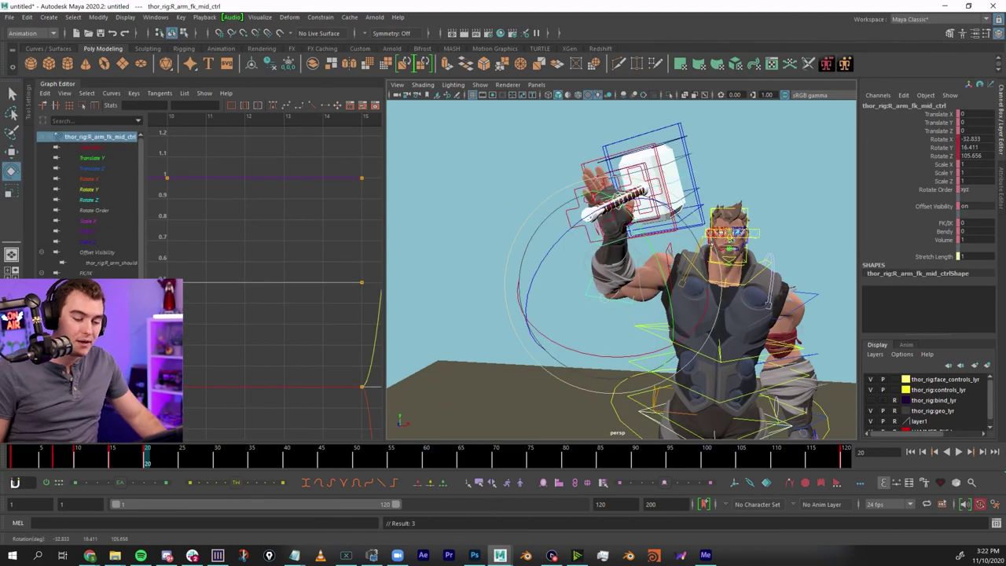
pyautogui.hotkey('ctrl', 'z')
pyautogui.press('q')
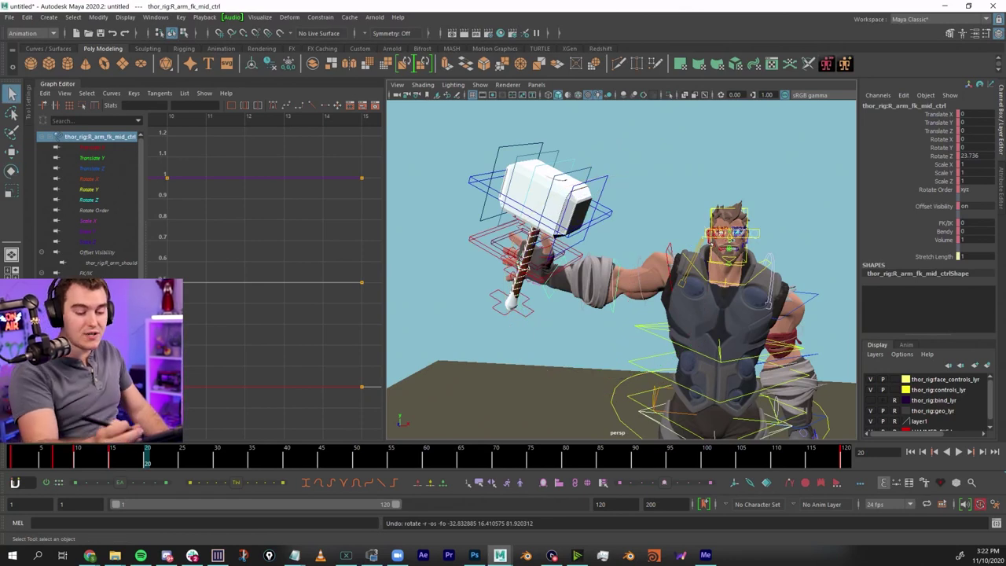
# Try moving the hammer's secondary handle control within the hand at frame 20, and undo the move.
pyautogui.click(678, 142)
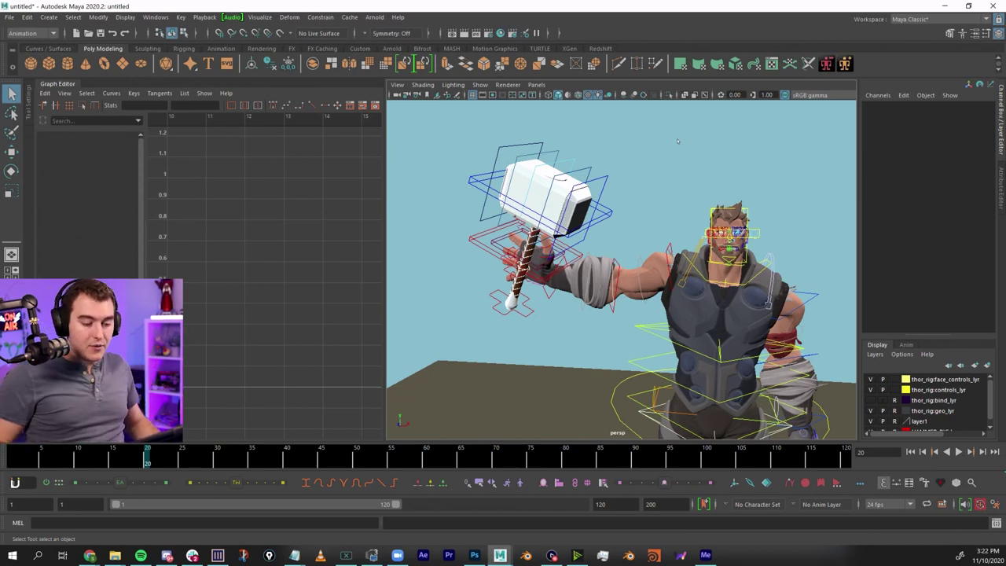
pyautogui.click(533, 270)
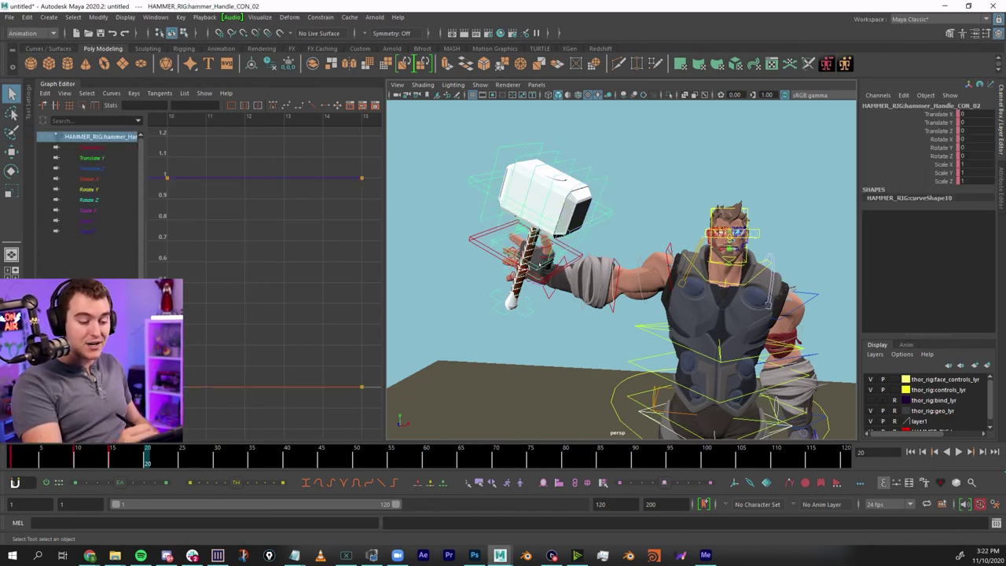
pyautogui.press('w')
pyautogui.moveTo(528, 269); pyautogui.dragTo(544, 266)
pyautogui.hotkey('ctrl', 'z')
pyautogui.press('q')
pyautogui.click(662, 202)
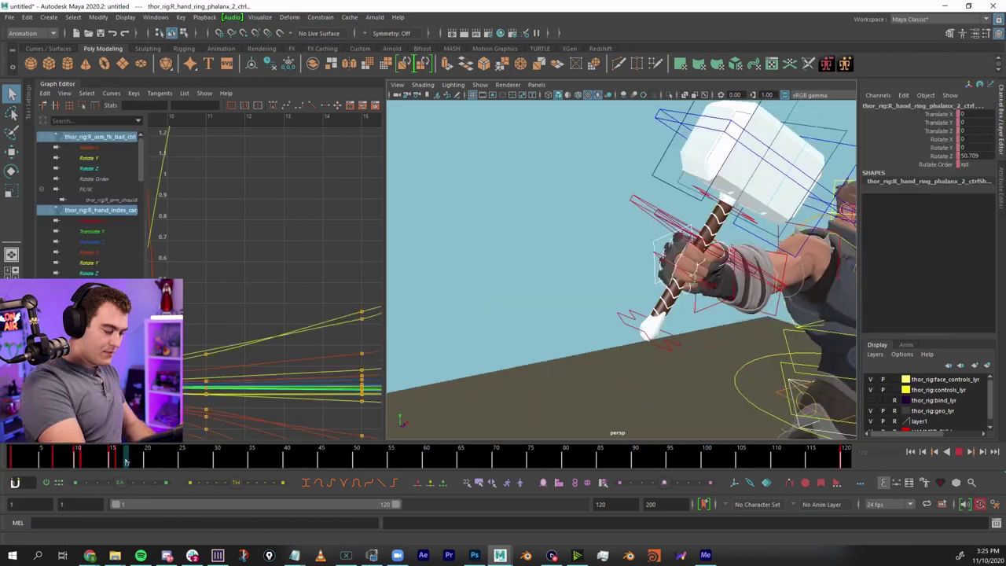
# Carry the closed right-hand pose back to frame 16 and key it on the selected hand controls.
pyautogui.moveTo(126, 462); pyautogui.dragTo(120, 463, button='middle')
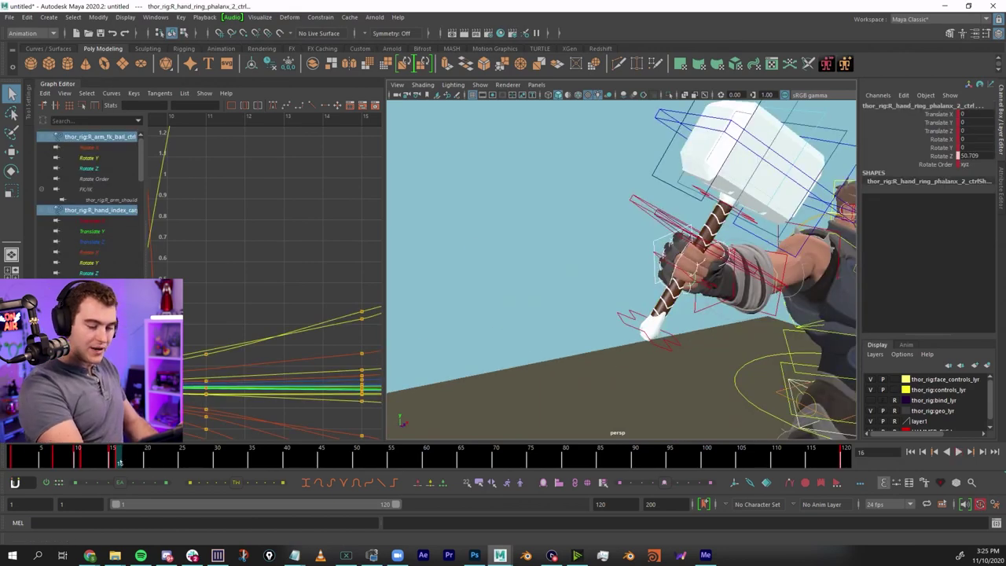
pyautogui.press('s')
pyautogui.keyDown('alt'); pyautogui.moveTo(809, 303); pyautogui.dragTo(735, 283); pyautogui.keyUp('alt')
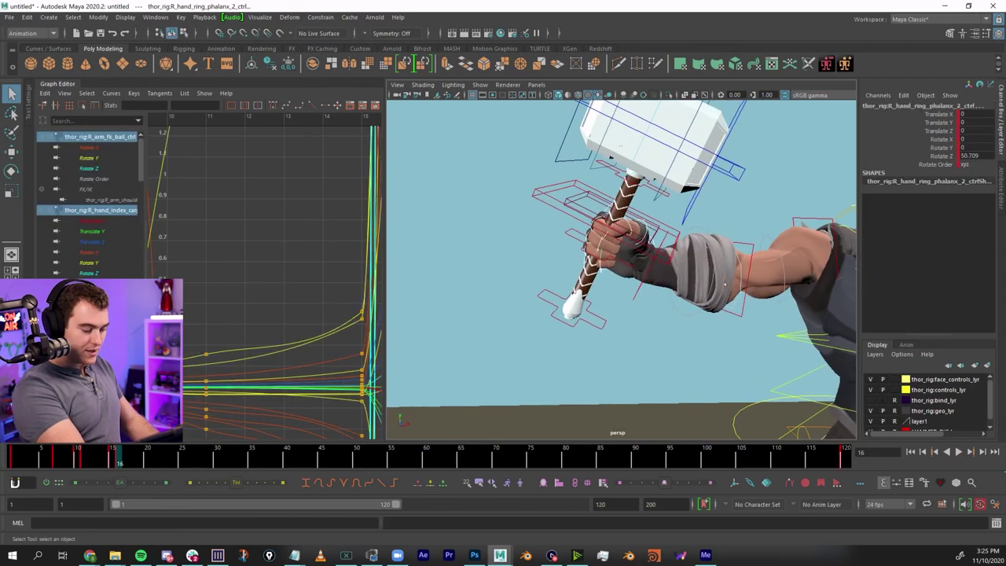
pyautogui.hotkey('alt', 'v')
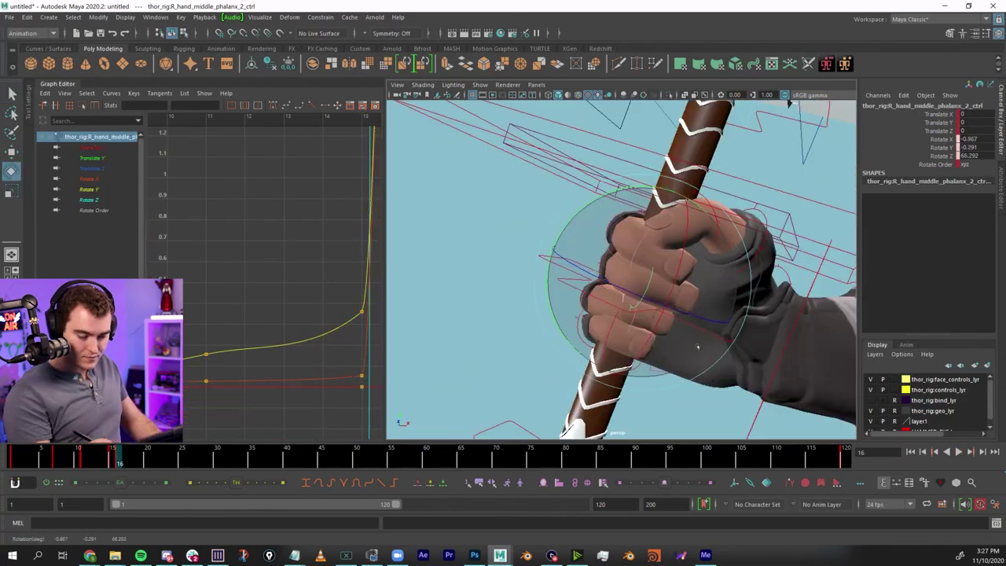
# Rotate the right middle finger's second phalanx control at frame 16 to about X 1.2, Y 1.4, Z 67.9.
pyautogui.moveTo(698, 347); pyautogui.dragTo(697, 350)
pyautogui.press('q')
pyautogui.keyDown('alt'); pyautogui.moveTo(660, 338); pyautogui.dragTo(543, 323, button='right'); pyautogui.keyUp('alt')
pyautogui.keyDown('alt'); pyautogui.moveTo(503, 319); pyautogui.dragTo(614, 290); pyautogui.keyUp('alt')
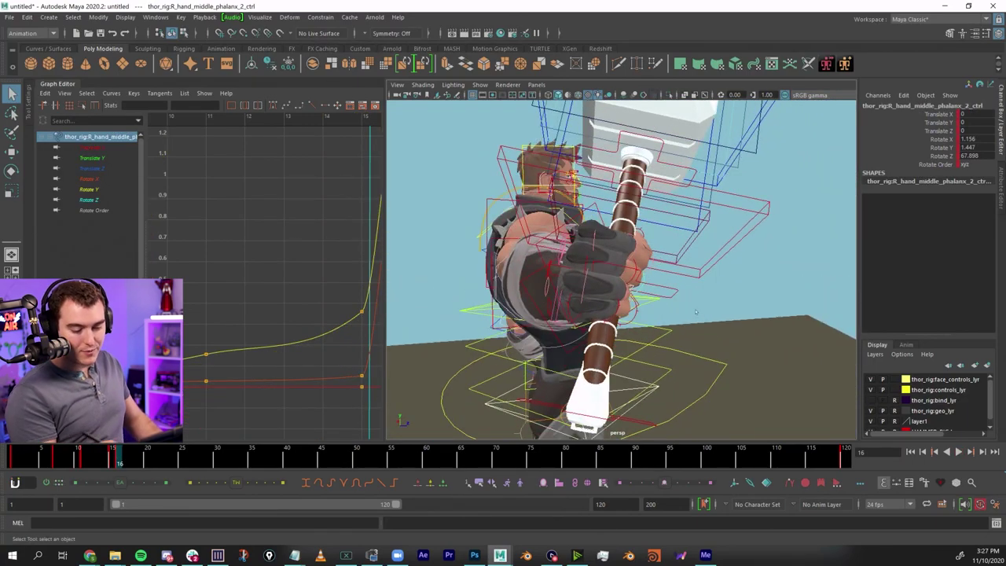
# Examine the hand's grip on the hammer at frame 16 from several angles and distances.
pyautogui.keyDown('alt'); pyautogui.moveTo(696, 312); pyautogui.dragTo(649, 310, button='right'); pyautogui.keyUp('alt')
pyautogui.keyDown('alt'); pyautogui.moveTo(649, 311); pyautogui.dragTo(597, 346); pyautogui.keyUp('alt')
pyautogui.keyDown('alt'); pyautogui.moveTo(747, 330); pyautogui.dragTo(689, 324, button='right'); pyautogui.keyUp('alt')
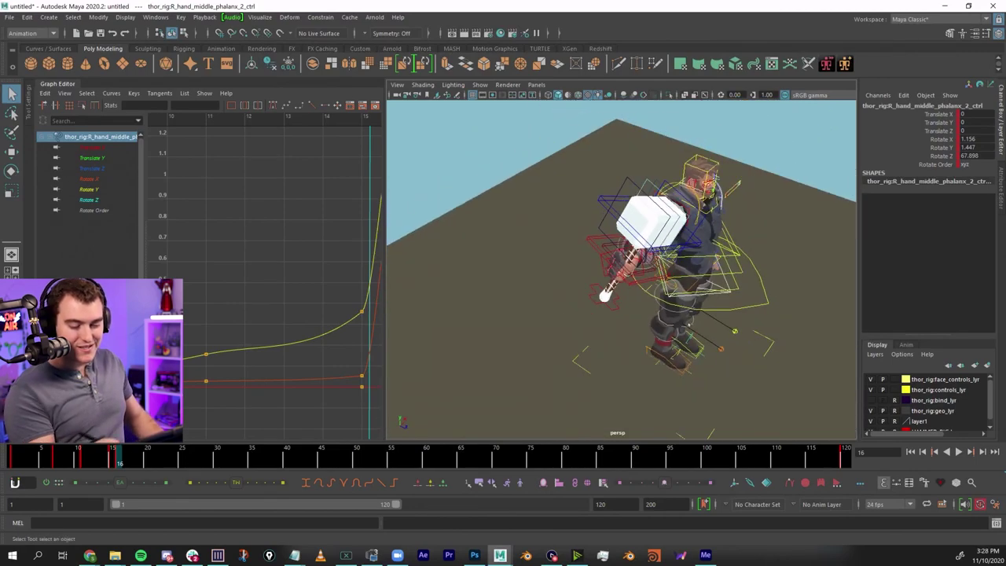
pyautogui.keyDown('alt'); pyautogui.moveTo(690, 325); pyautogui.dragTo(586, 271); pyautogui.keyUp('alt')
pyautogui.keyDown('alt'); pyautogui.moveTo(700, 358); pyautogui.dragTo(757, 366, button='right'); pyautogui.keyUp('alt')
pyautogui.keyDown('alt'); pyautogui.moveTo(757, 367); pyautogui.dragTo(680, 373, button='middle'); pyautogui.keyUp('alt')
pyautogui.keyDown('alt'); pyautogui.moveTo(680, 373); pyautogui.dragTo(711, 363, button='right'); pyautogui.keyUp('alt')
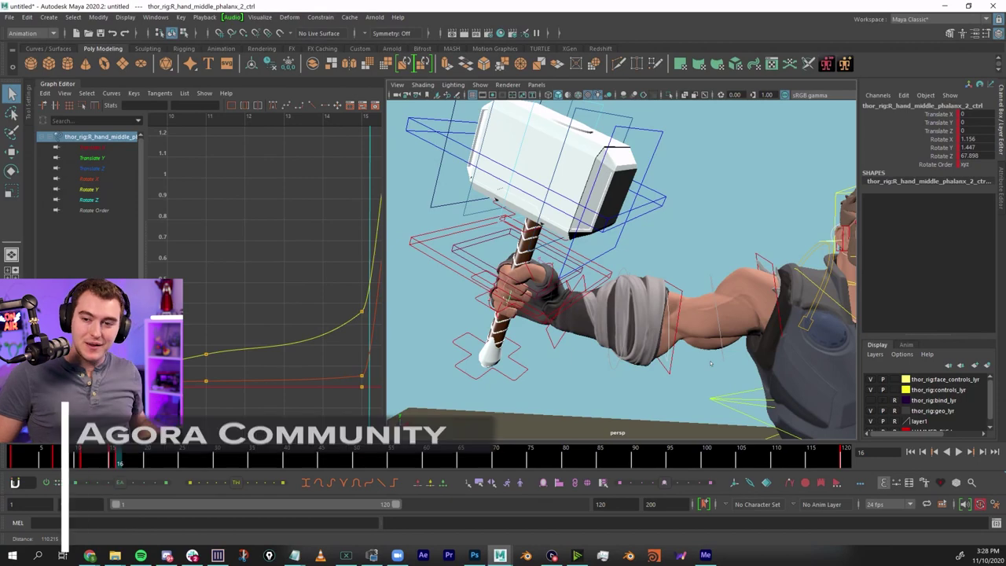
pyautogui.keyDown('alt'); pyautogui.moveTo(712, 363); pyautogui.dragTo(597, 346, button='right'); pyautogui.keyUp('alt')
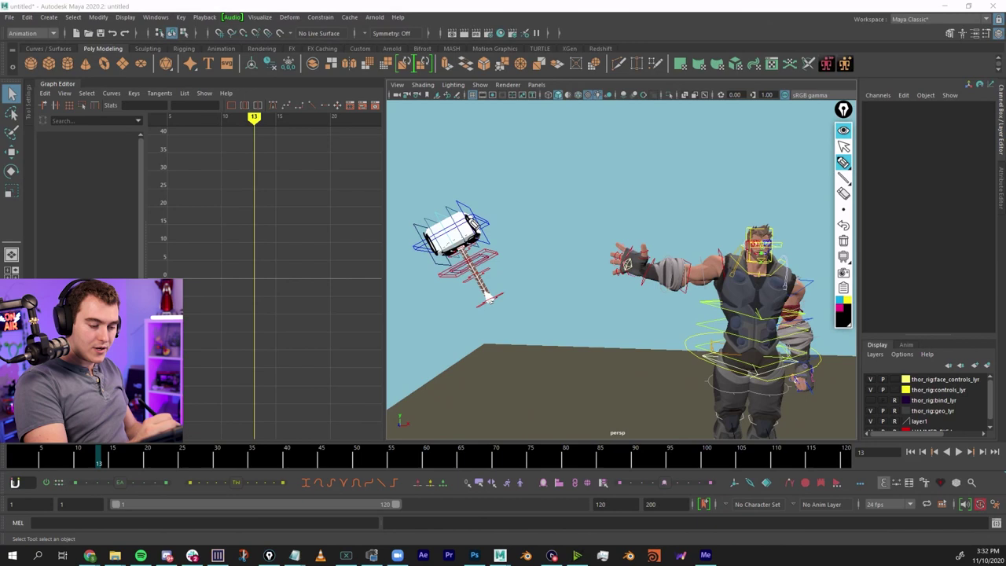
# Trace the hammer's handle in black over the viewport at frame 13, and return to the selection cursor.
pyautogui.moveTo(430, 229)
pyautogui.mouseDown()
pyautogui.moveTo(470, 213)
pyautogui.moveTo(489, 296)
pyautogui.mouseUp()
pyautogui.click(845, 147)
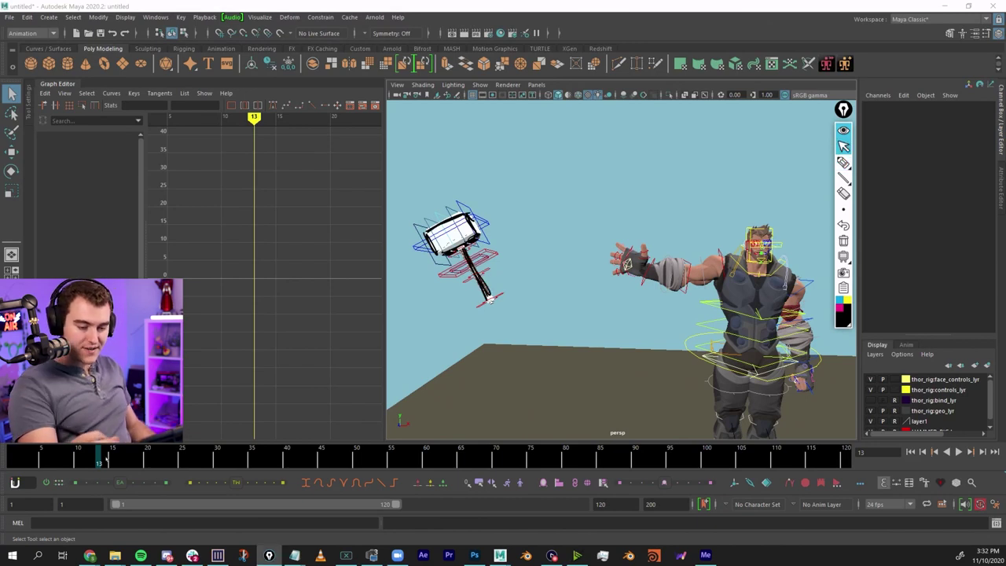
# Trace the hammer's head and handle in black over the viewport at frame 14, and return to the selection cursor.
pyautogui.hotkey('alt', '.')
pyautogui.click(844, 163)
pyautogui.moveTo(551, 206); pyautogui.dragTo(551, 235)
pyautogui.moveTo(551, 235); pyautogui.dragTo(600, 233)
pyautogui.moveTo(550, 207); pyautogui.dragTo(600, 204)
pyautogui.moveTo(580, 239); pyautogui.dragTo(586, 297)
pyautogui.hotkey('ctrl', 'shift', '2')
# Trace the hammer's head and handle in black at frame 15, and return to the selection cursor.
pyautogui.click(115, 457)
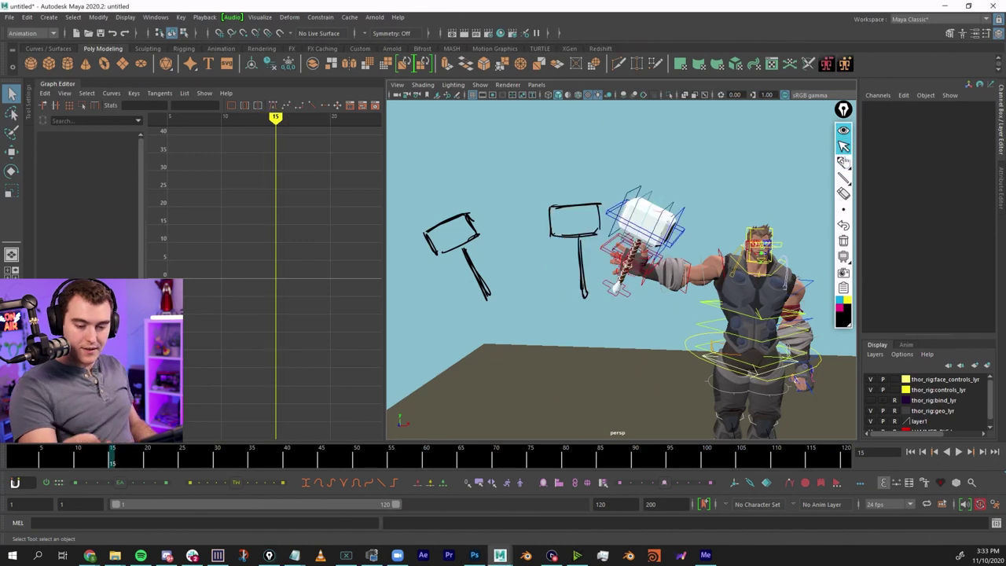
pyautogui.click(843, 161)
pyautogui.moveTo(620, 223)
pyautogui.mouseDown()
pyautogui.moveTo(627, 199)
pyautogui.moveTo(643, 236)
pyautogui.moveTo(666, 245)
pyautogui.mouseUp()
pyautogui.moveTo(666, 245); pyautogui.dragTo(676, 214)
pyautogui.moveTo(621, 291); pyautogui.dragTo(644, 242)
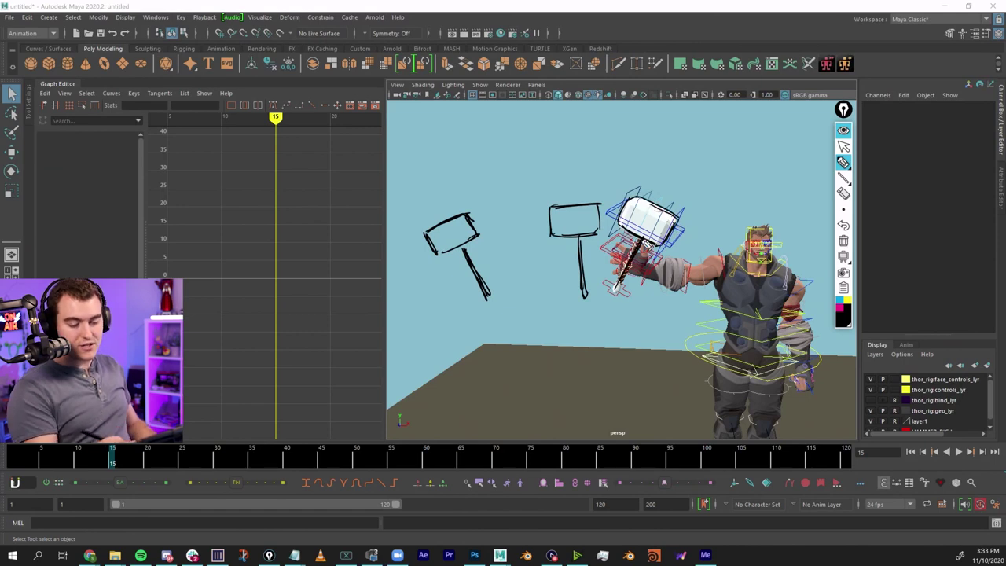
pyautogui.click(844, 146)
# At frame 13, draw brackets for the hammer's spacing between frames and rightward arrows above them, and return to the selection cursor.
pyautogui.moveTo(109, 459); pyautogui.dragTo(93, 459)
pyautogui.click(100, 453)
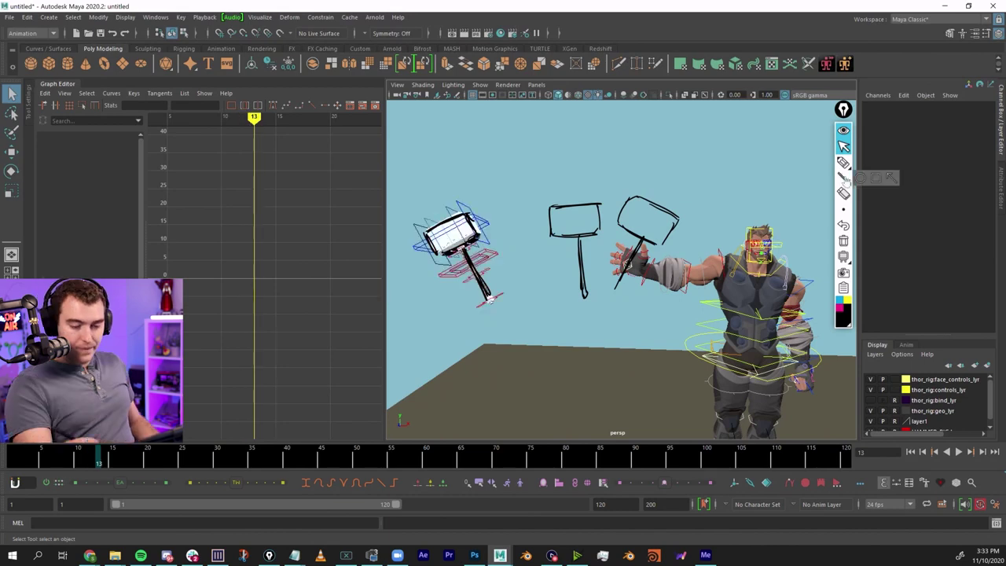
pyautogui.moveTo(444, 177)
pyautogui.mouseDown()
pyautogui.moveTo(597, 170)
pyautogui.moveTo(586, 151)
pyautogui.moveTo(649, 155)
pyautogui.mouseUp()
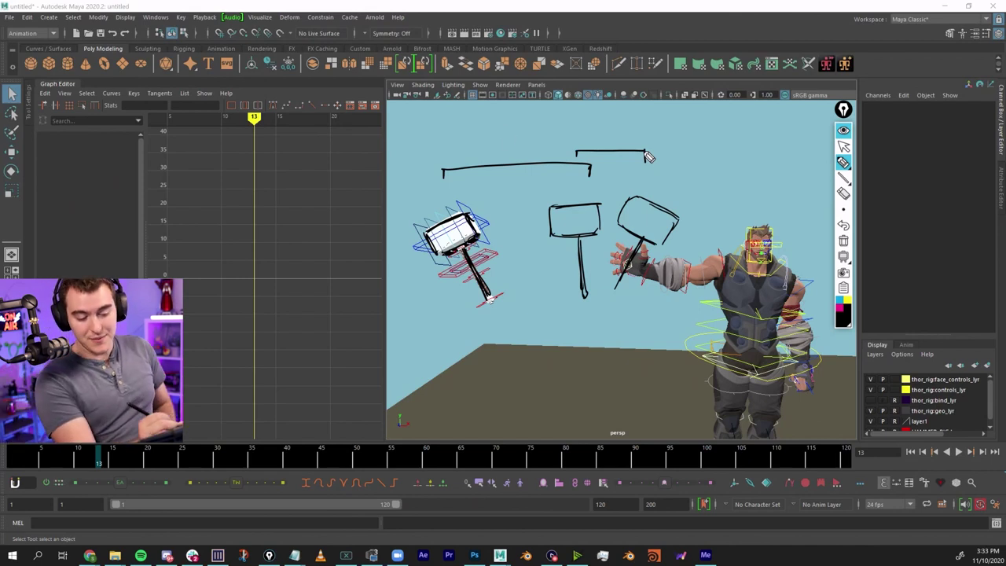
pyautogui.moveTo(464, 135); pyautogui.dragTo(640, 139)
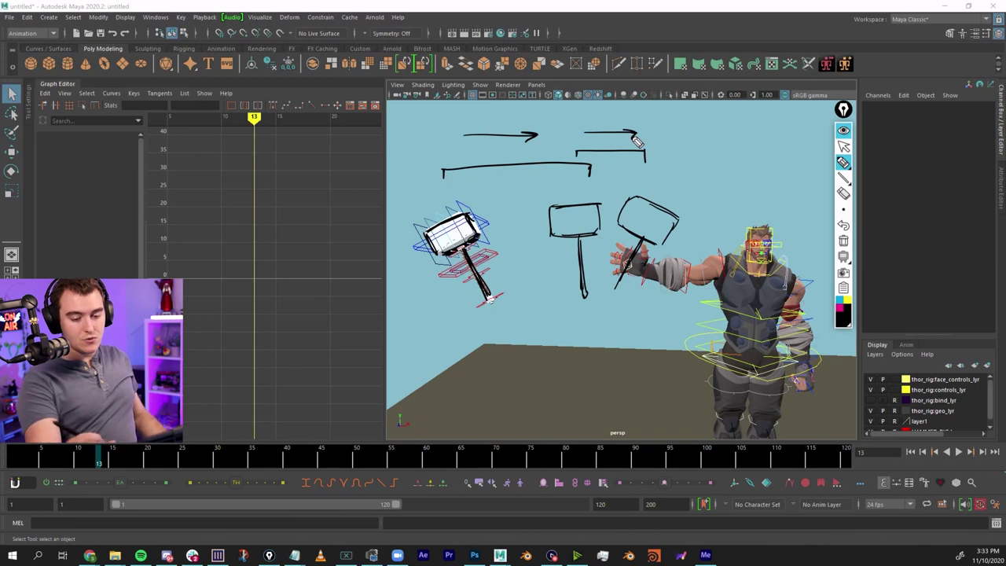
pyautogui.click(843, 146)
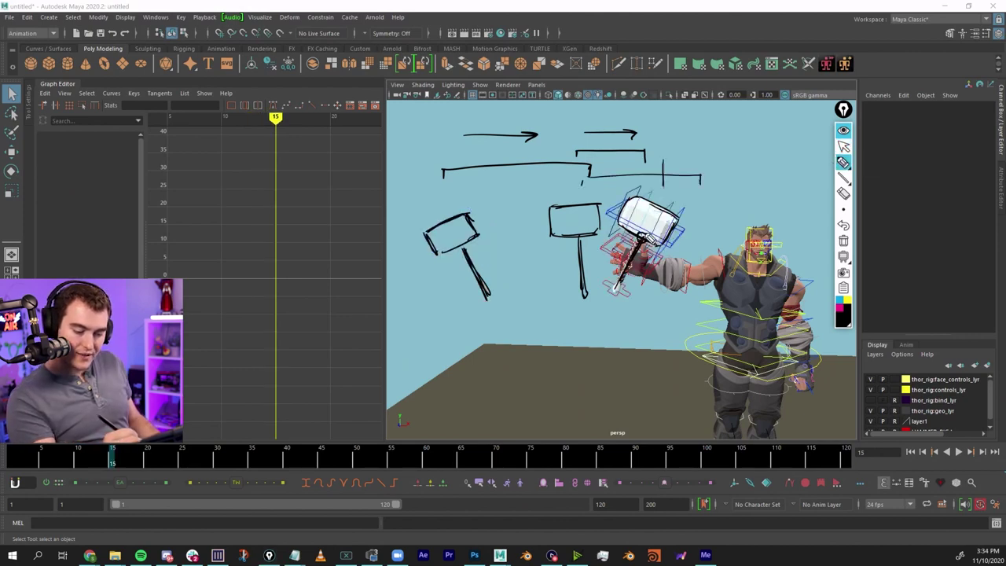
# Circle the top of the hammer's handle at frame 15 and mark a second point on the forearm, and return to the selection cursor.
pyautogui.moveTo(643, 234); pyautogui.dragTo(646, 233)
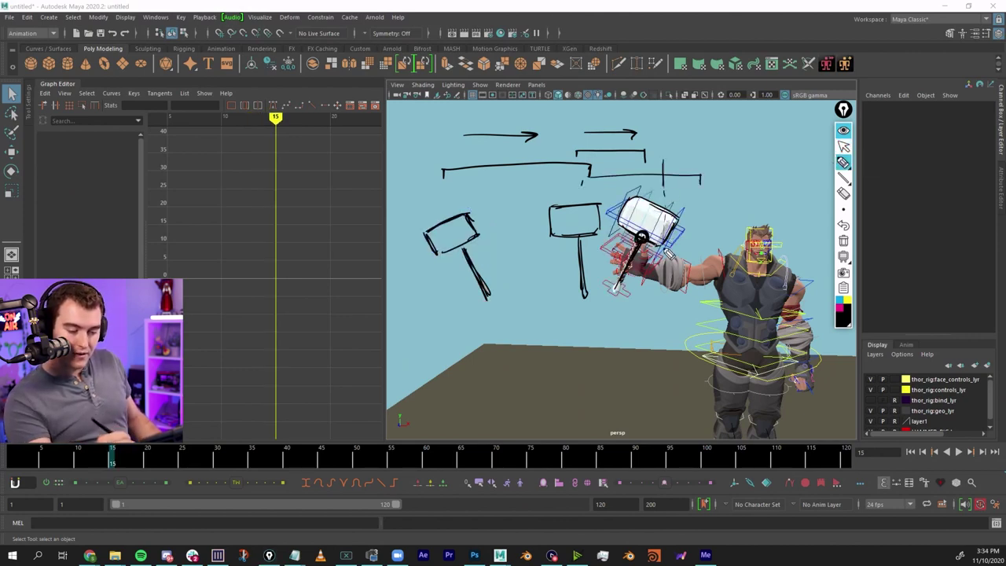
pyautogui.moveTo(664, 259); pyautogui.dragTo(663, 266)
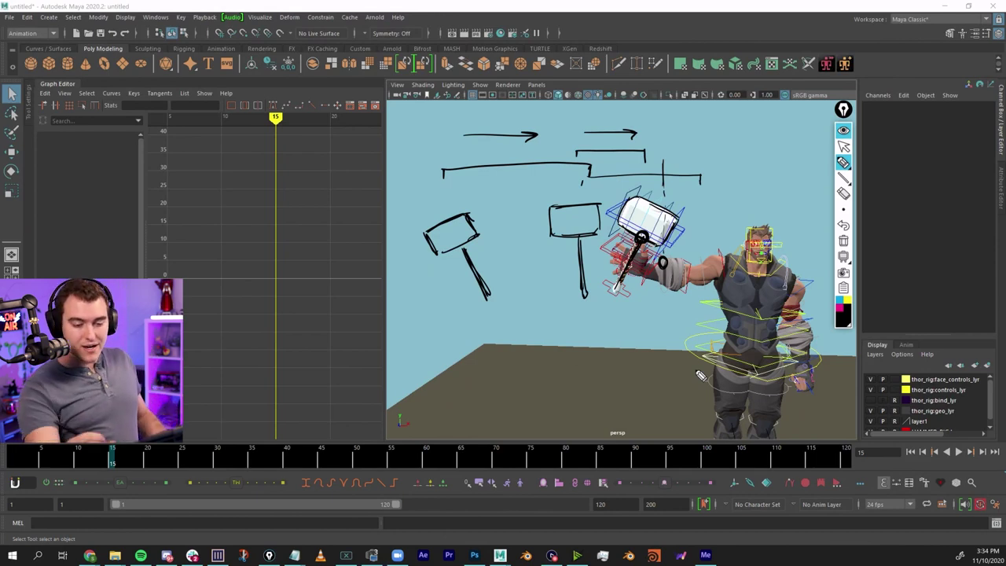
pyautogui.click(844, 146)
# Compare the hammer's position at frames 14 to 16 with the traced outlines, and hide the drawings.
pyautogui.hotkey('alt', ',')
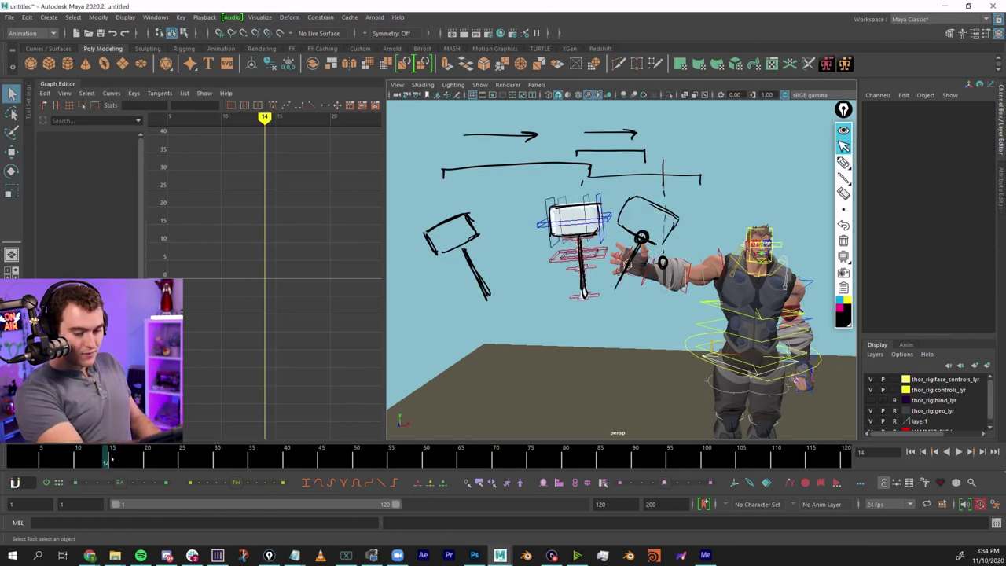
pyautogui.hotkey('alt', '.')
pyautogui.hotkey('alt', '.')
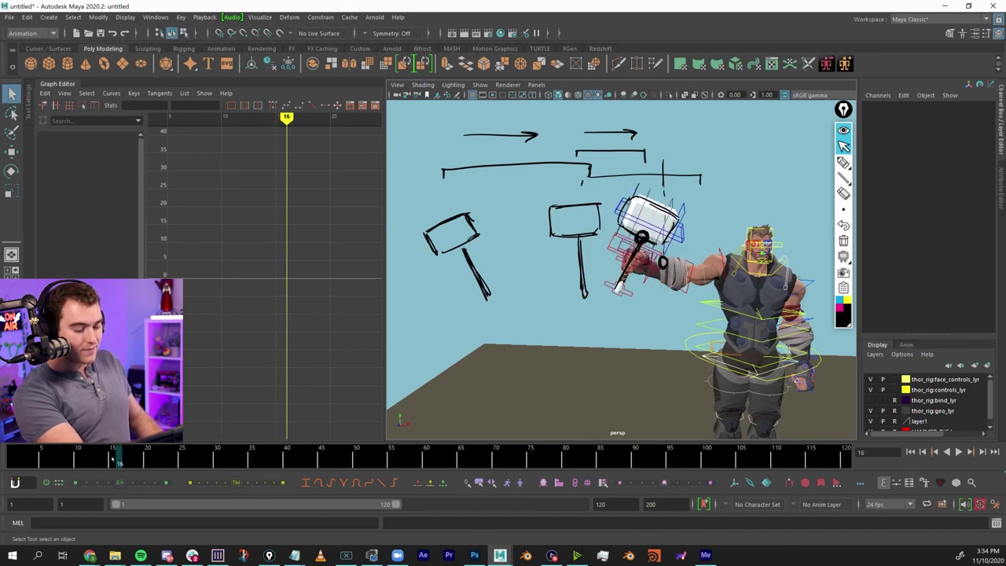
pyautogui.click(113, 456)
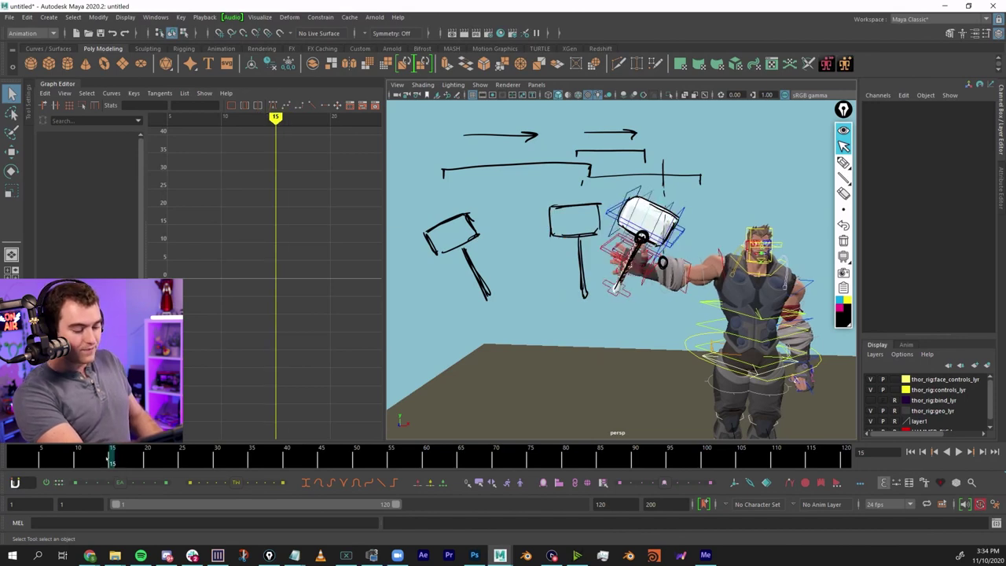
pyautogui.click(844, 130)
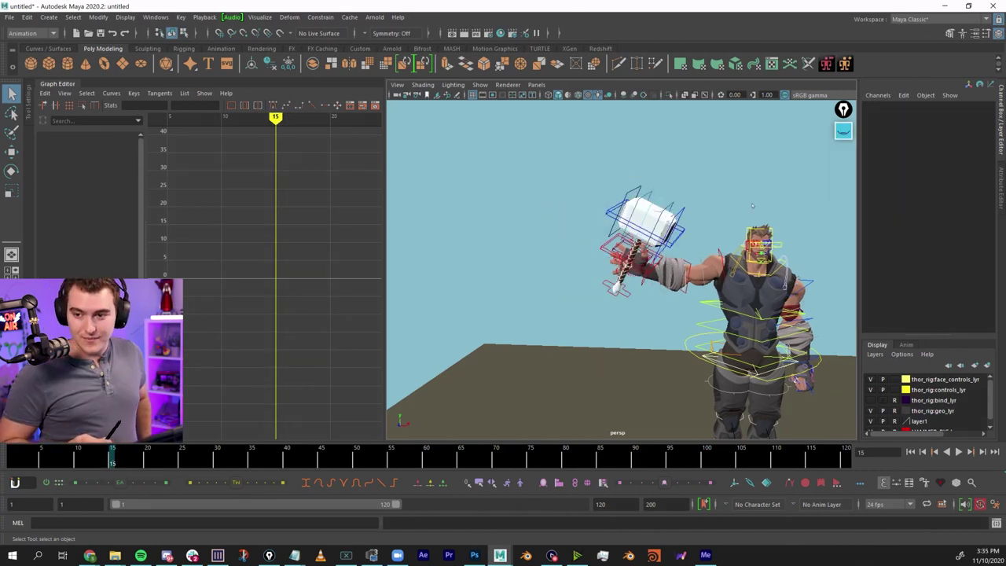
pyautogui.click(843, 130)
pyautogui.moveTo(834, 122); pyautogui.dragTo(842, 124)
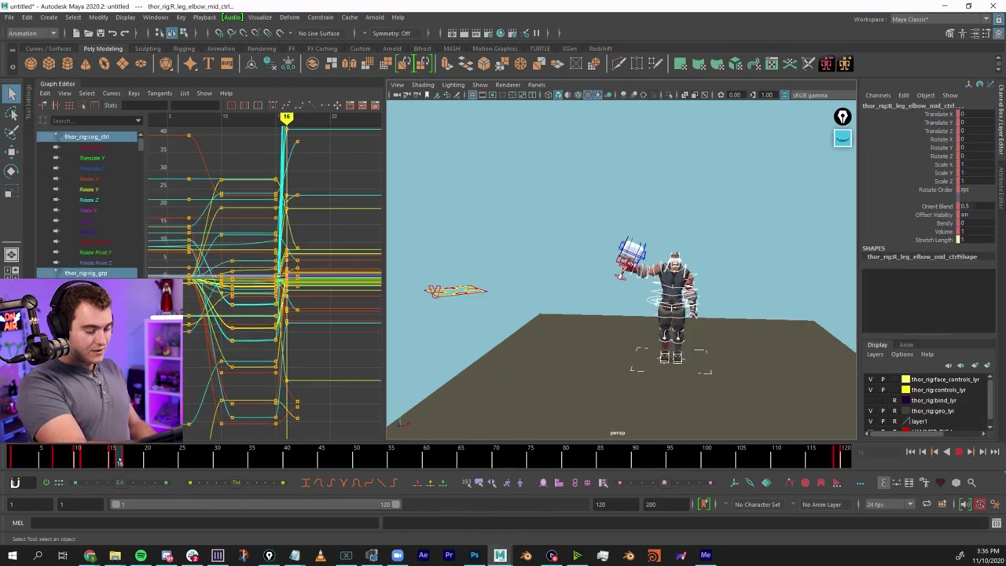
# Delete the selected controls' keys just after frame 15 and return to frame 15.
pyautogui.rightClick(129, 460)
pyautogui.click(148, 292)
pyautogui.click(110, 458)
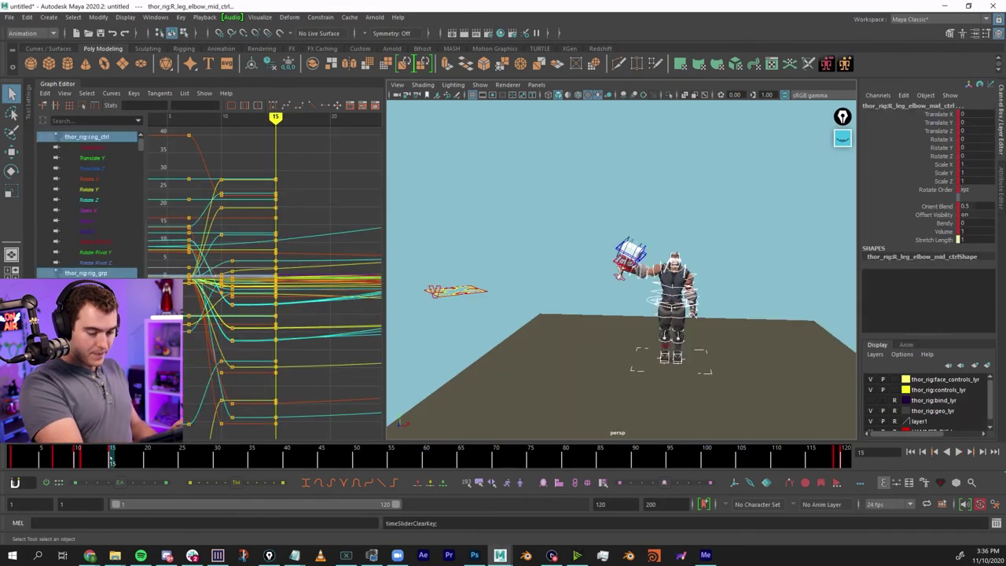
# Move the hammer handle control at frame 15 to a Translate X of 95.12.
pyautogui.keyDown('alt'); pyautogui.moveTo(503, 370); pyautogui.dragTo(562, 374, button='right'); pyautogui.keyUp('alt')
pyautogui.click(638, 230)
pyautogui.press('f')
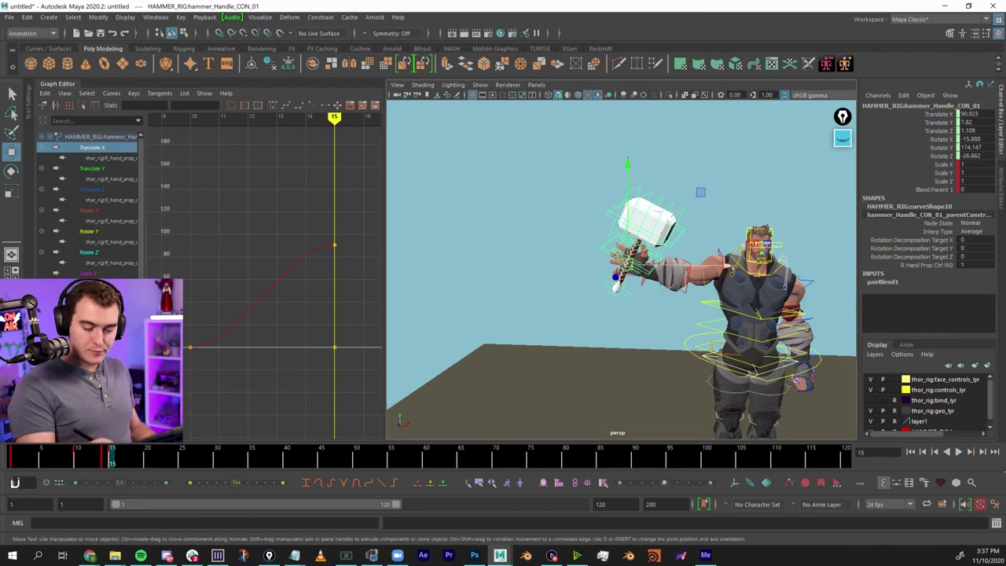
pyautogui.moveTo(733, 267); pyautogui.dragTo(752, 268)
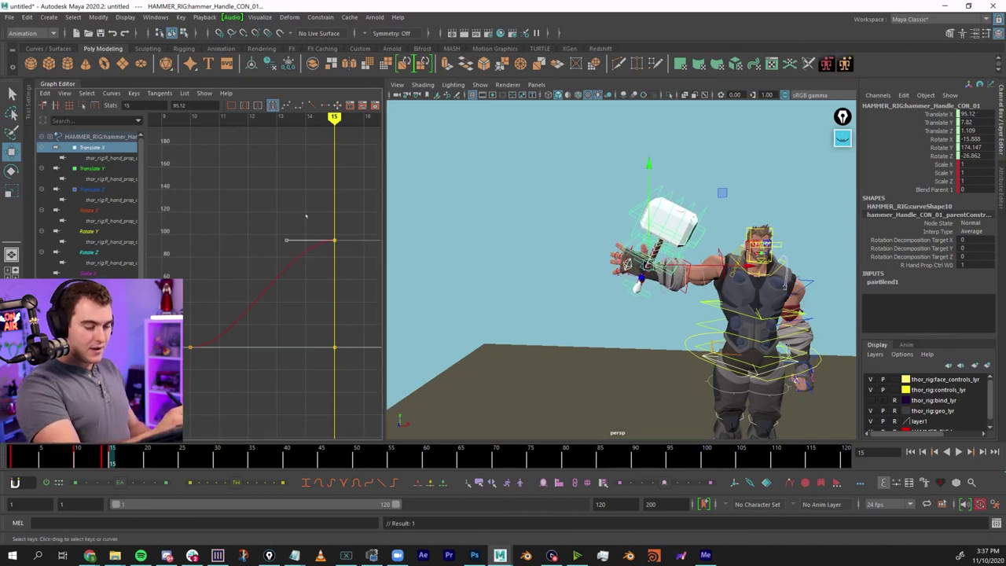
# Make the hammer handle's frame 15 translation key tangents linear and play the animation back.
pyautogui.rightClick(312, 227)
pyautogui.click(339, 267)
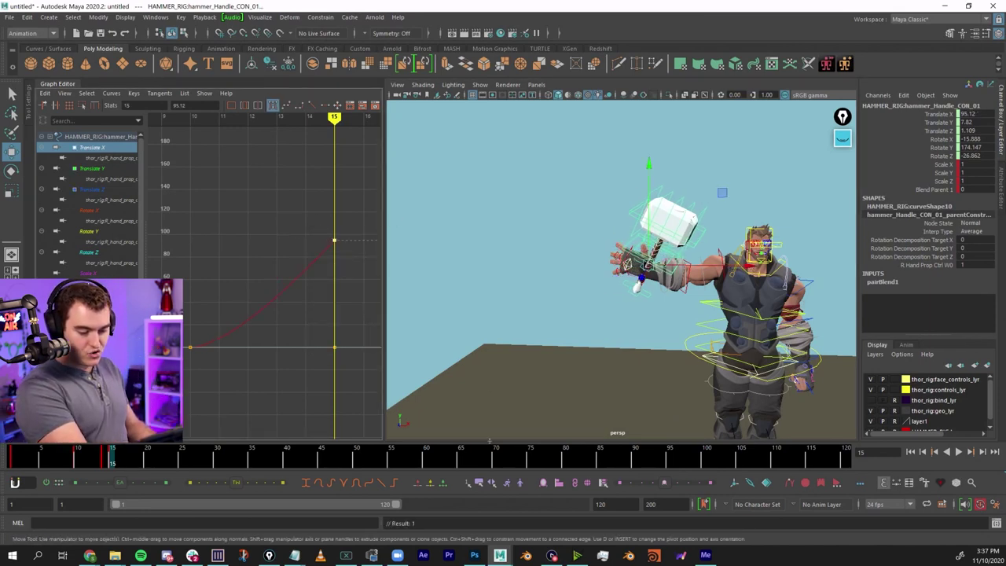
pyautogui.hotkey('alt', 'v')
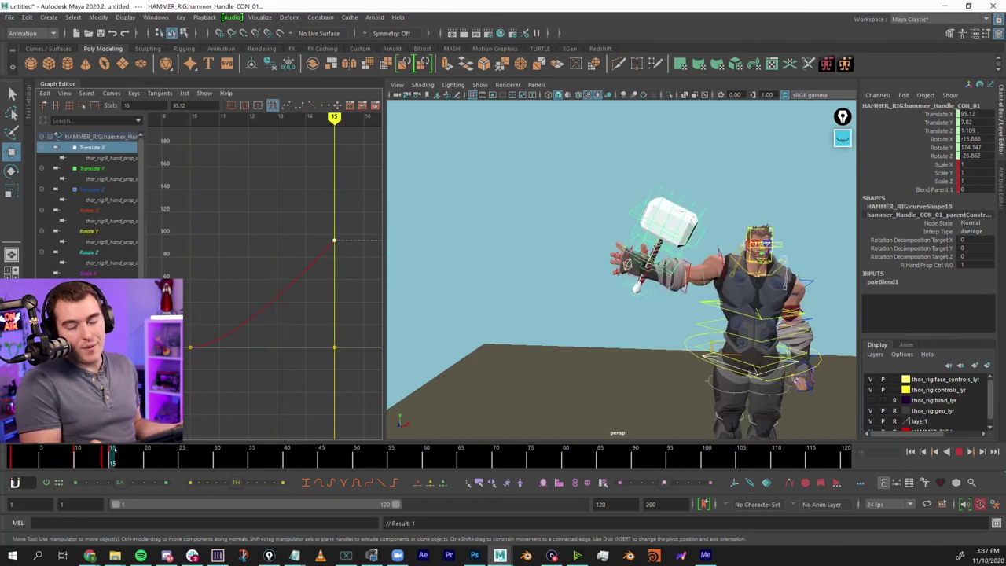
pyautogui.hotkey('alt', 'v')
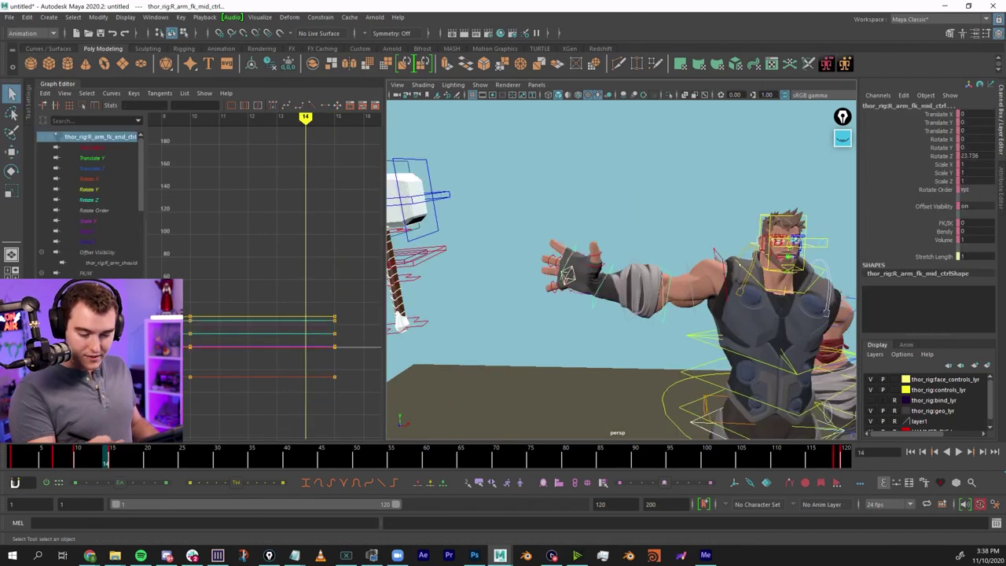
# Add the control beside the right shoulder to the selected right-arm FK controls and key them at frame 14.
pyautogui.keyDown('shift'); pyautogui.click(745, 252); pyautogui.keyUp('shift')
pyautogui.press('s')
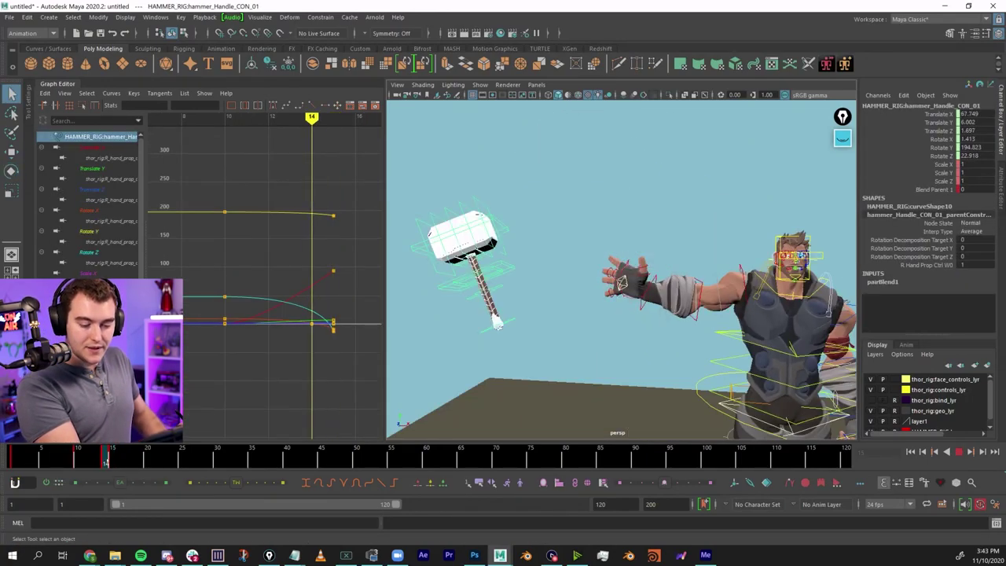
# Check the hammer's approach to the hand at frame 13 and at the following keys.
pyautogui.moveTo(106, 461); pyautogui.dragTo(97, 462)
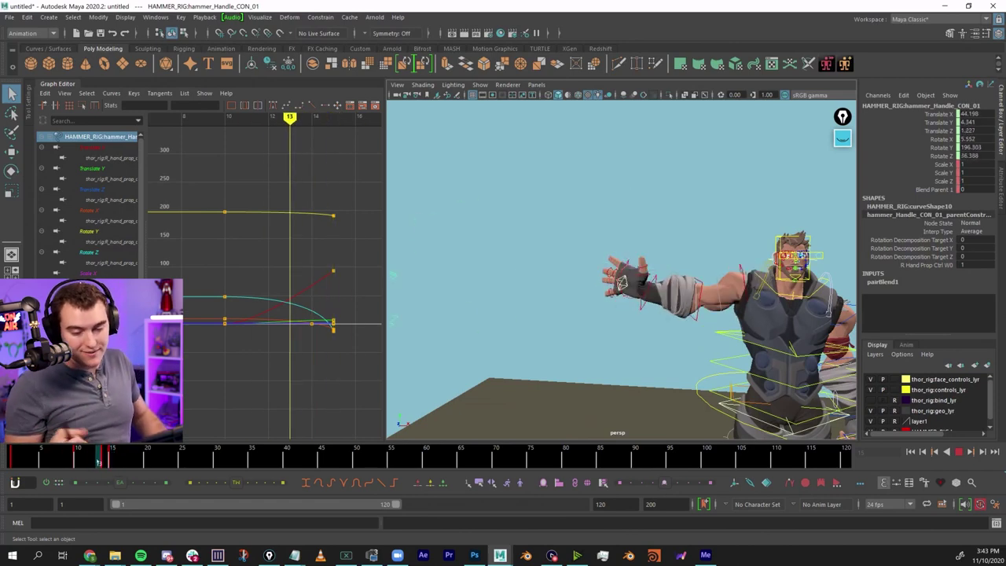
pyautogui.press('.')
pyautogui.press('.')
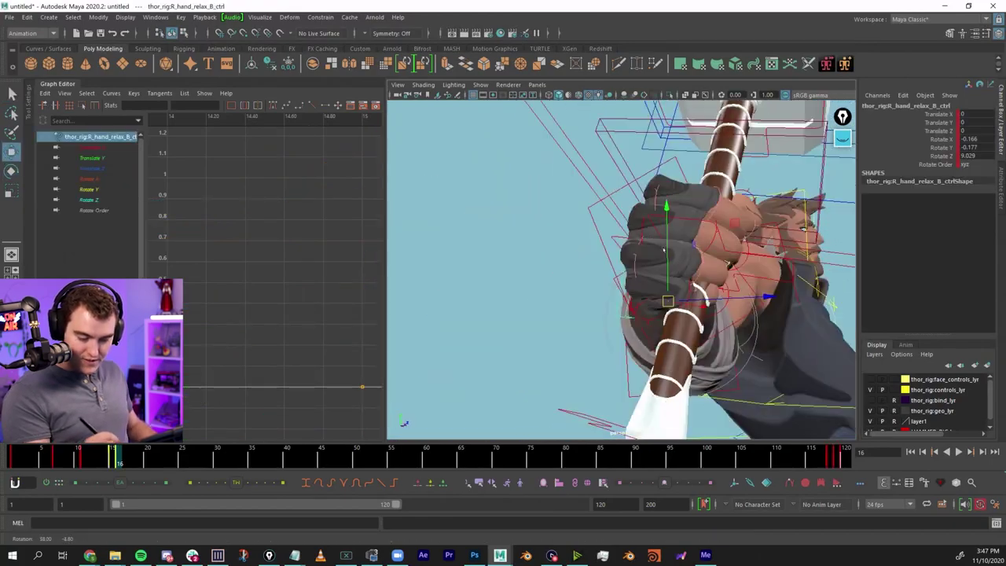
# Shift the right hand's relax B control along its Z axis at frame 16 to adjust the grip around the handle.
pyautogui.moveTo(715, 295); pyautogui.dragTo(719, 295)
pyautogui.keyDown('alt'); pyautogui.moveTo(692, 291); pyautogui.dragTo(754, 295); pyautogui.keyUp('alt')
pyautogui.moveTo(759, 301); pyautogui.dragTo(773, 302)
pyautogui.moveTo(770, 295)
pyautogui.keyDown('alt'); pyautogui.mouseDown()
pyautogui.moveTo(656, 275)
pyautogui.moveTo(778, 291)
pyautogui.mouseUp(); pyautogui.keyUp('alt')
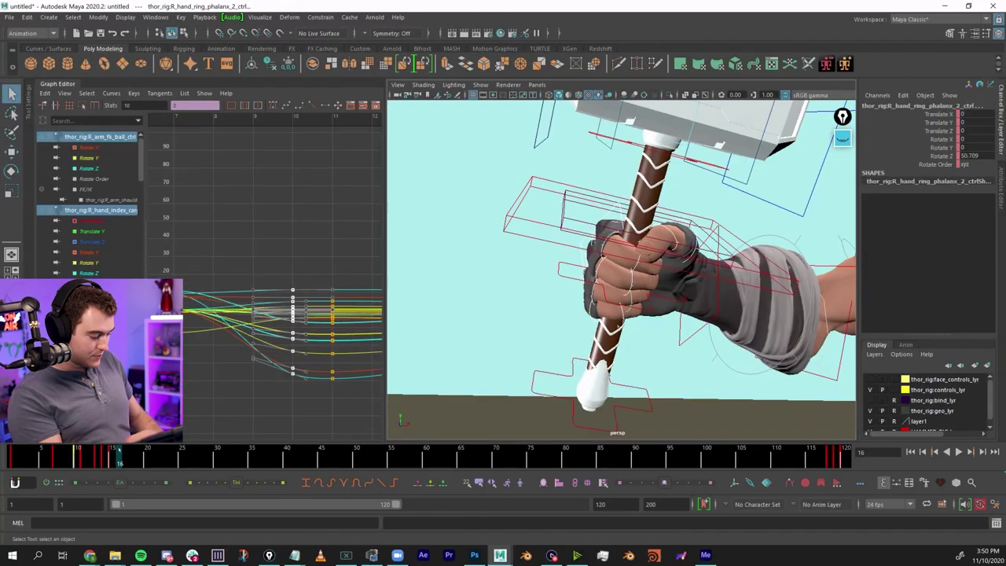
# Play back the grip with the rig controls hidden and compare the fingers at keyed frames 15 and 118.
pyautogui.hotkey('alt', 'v')
pyautogui.hotkey('alt', '1')
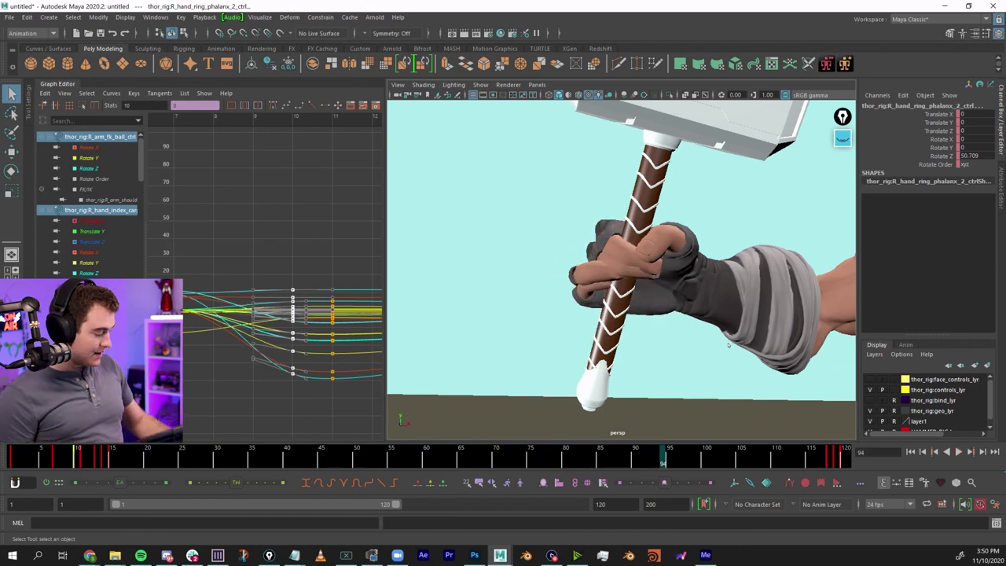
pyautogui.press(',')
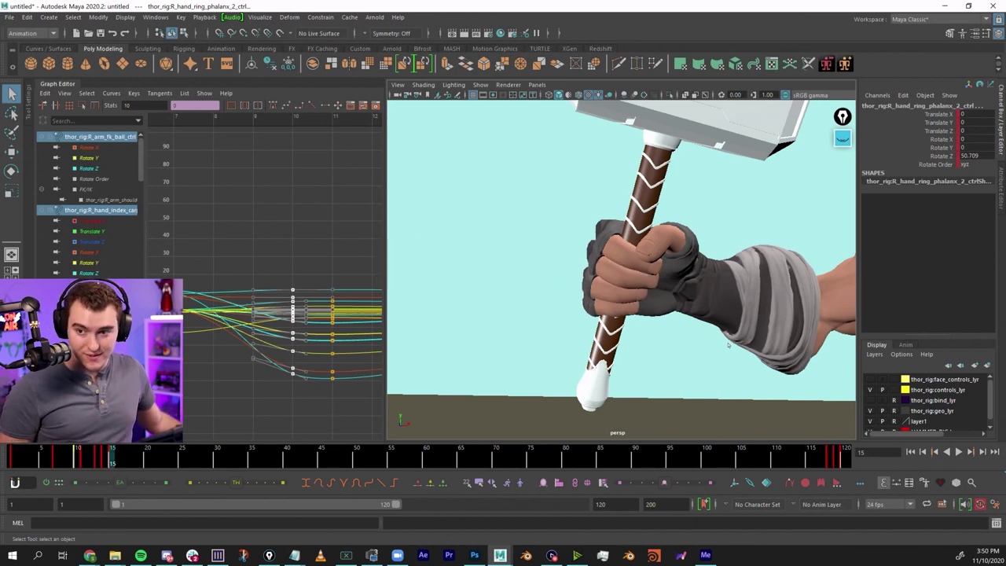
pyautogui.press('.')
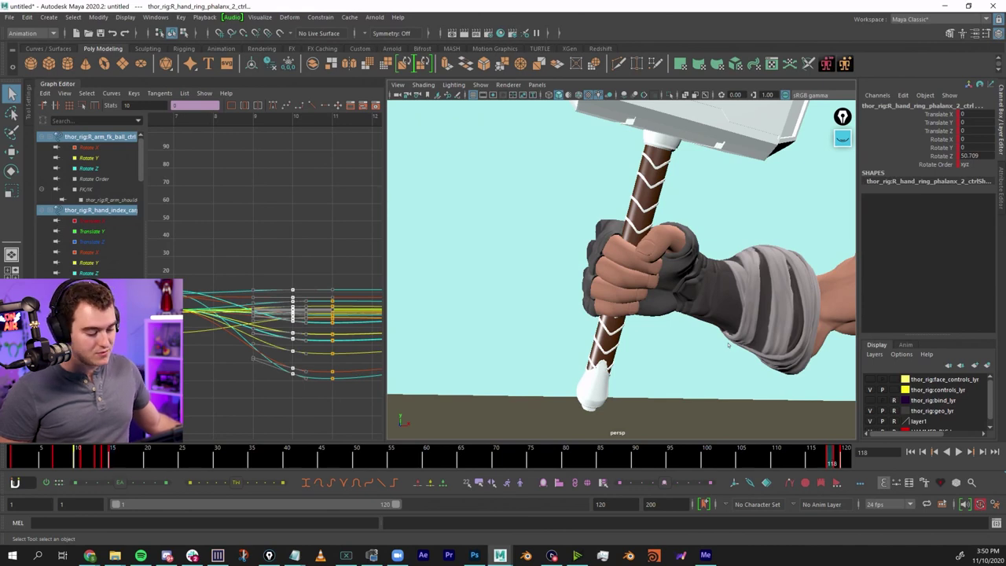
# Examine all of the right hand's animation curves while playing from frame 15 to about frame 119.
pyautogui.press('a')
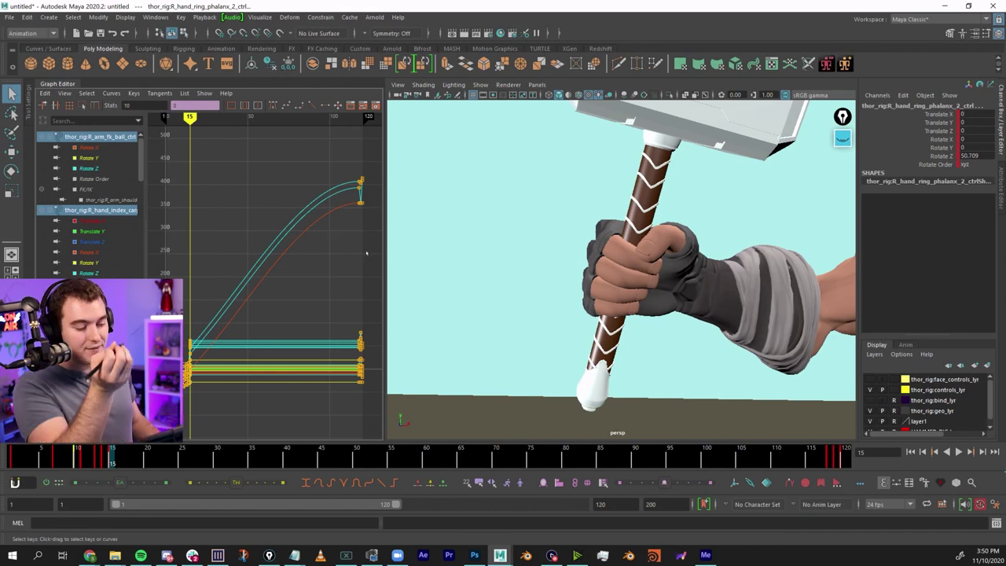
pyautogui.hotkey('alt', 'v')
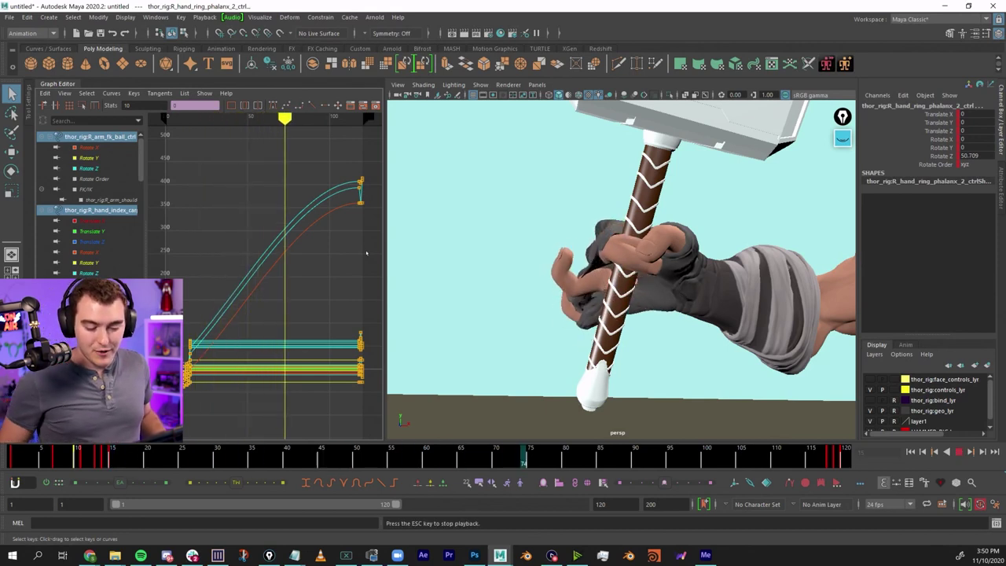
pyautogui.hotkey('alt', 'v')
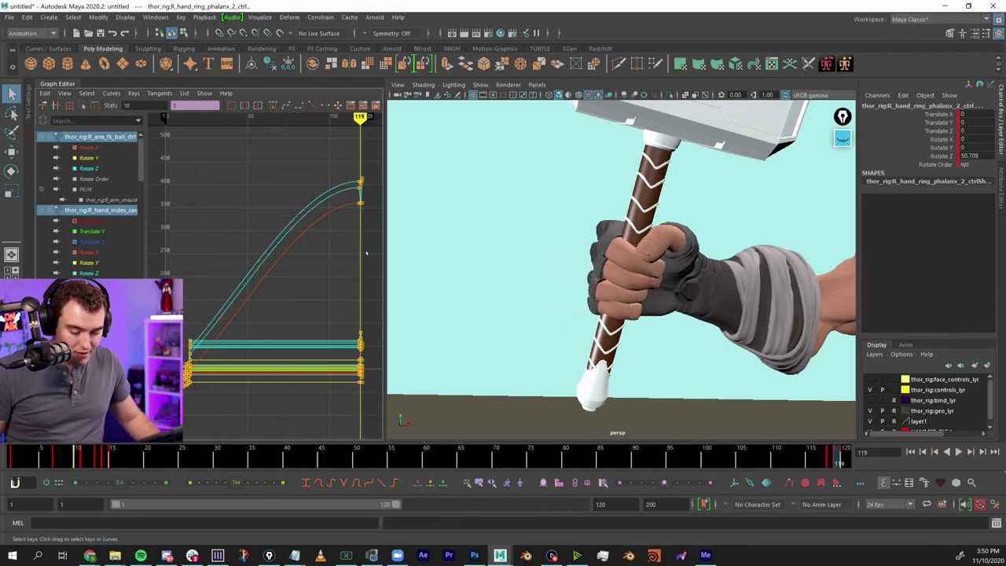
# Apply the Euler Filter to the right hand's high rotation keys around frame 118 and play back the grip.
pyautogui.click(830, 460)
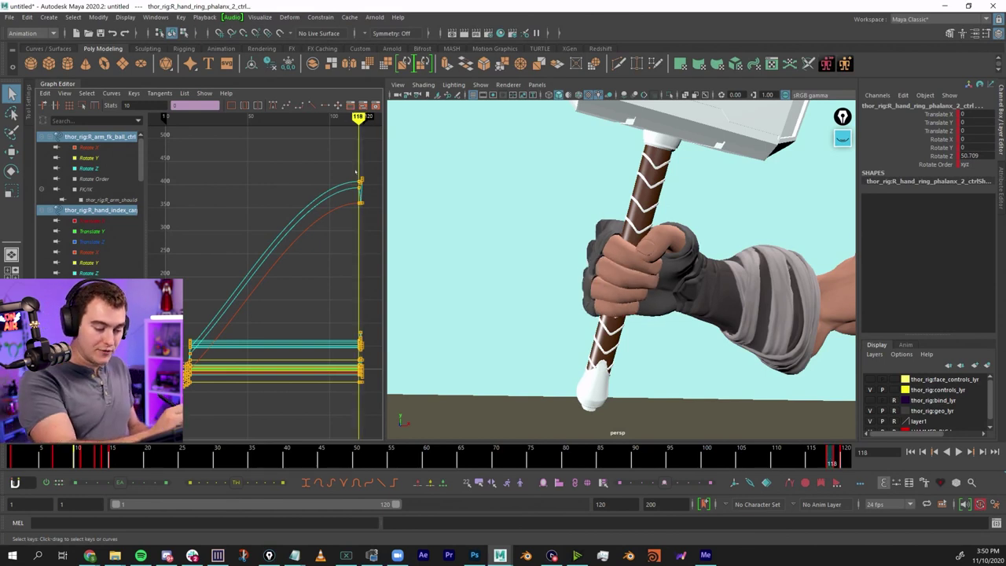
pyautogui.moveTo(344, 167); pyautogui.dragTo(376, 236)
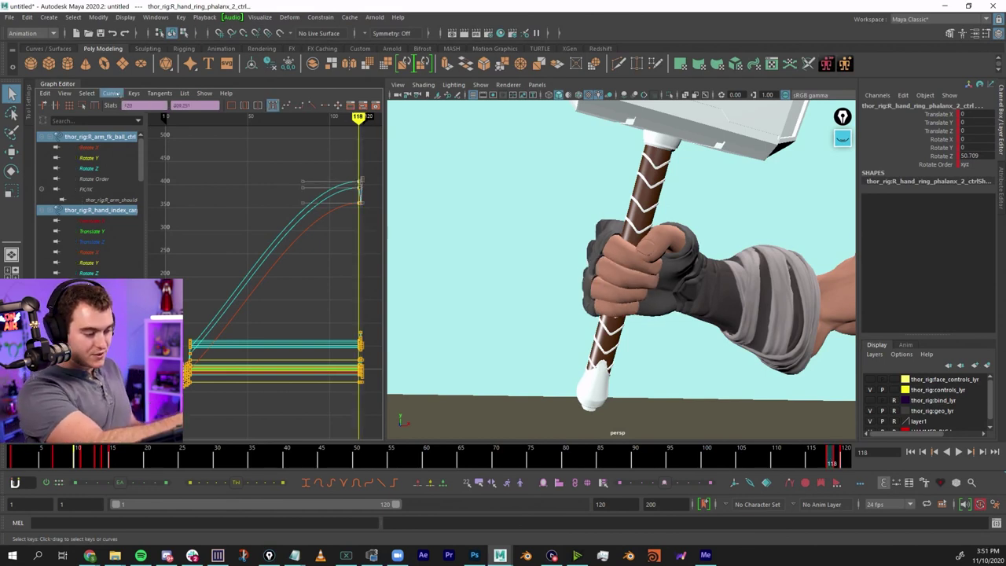
pyautogui.click(111, 93)
pyautogui.click(157, 237)
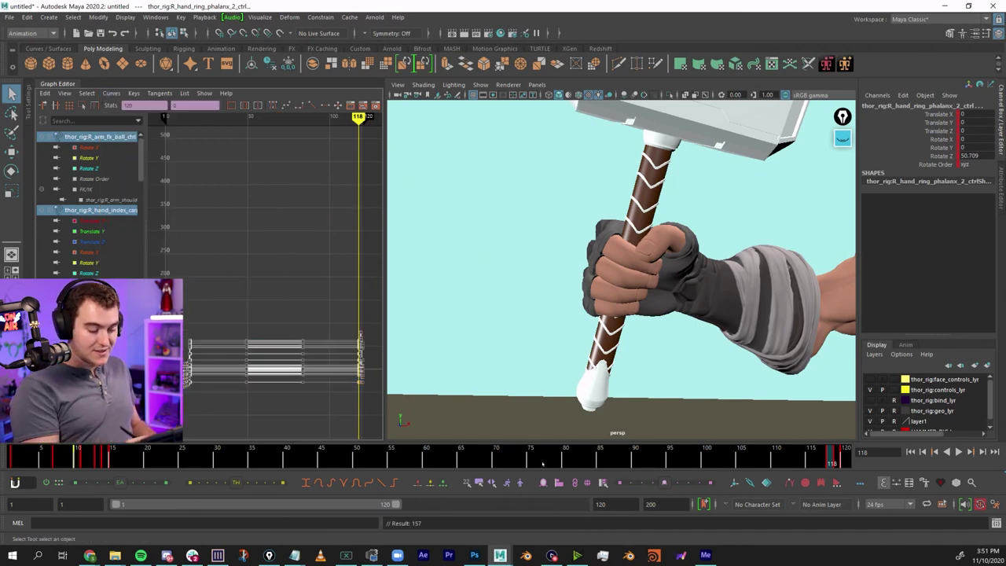
pyautogui.hotkey('alt', 'v')
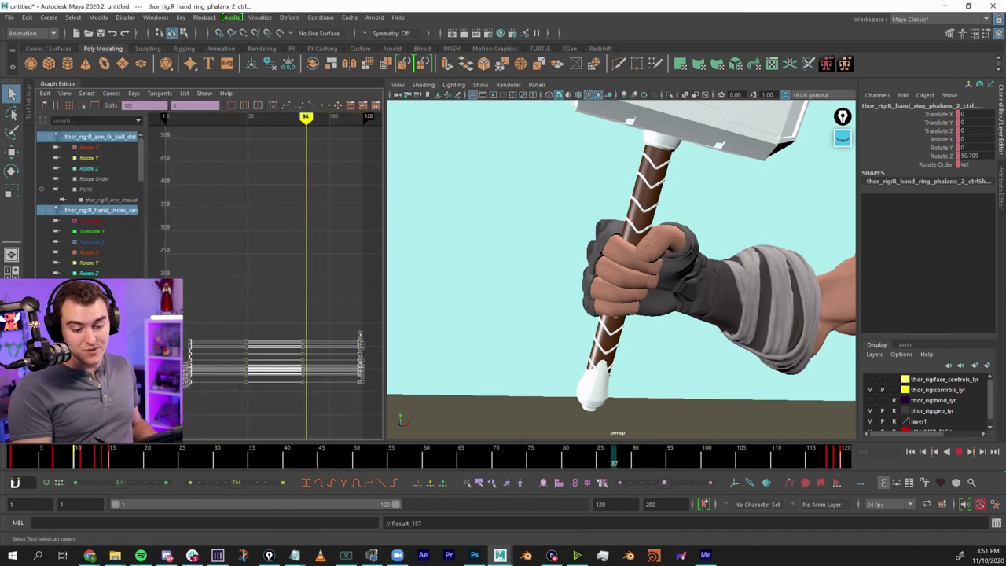
pyautogui.hotkey('alt', 'v')
pyautogui.click(613, 382)
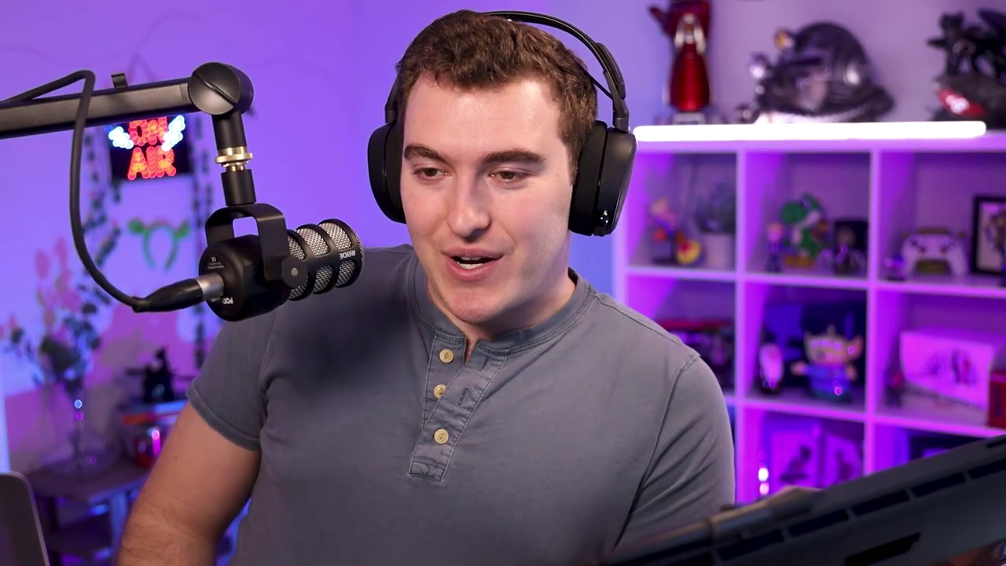
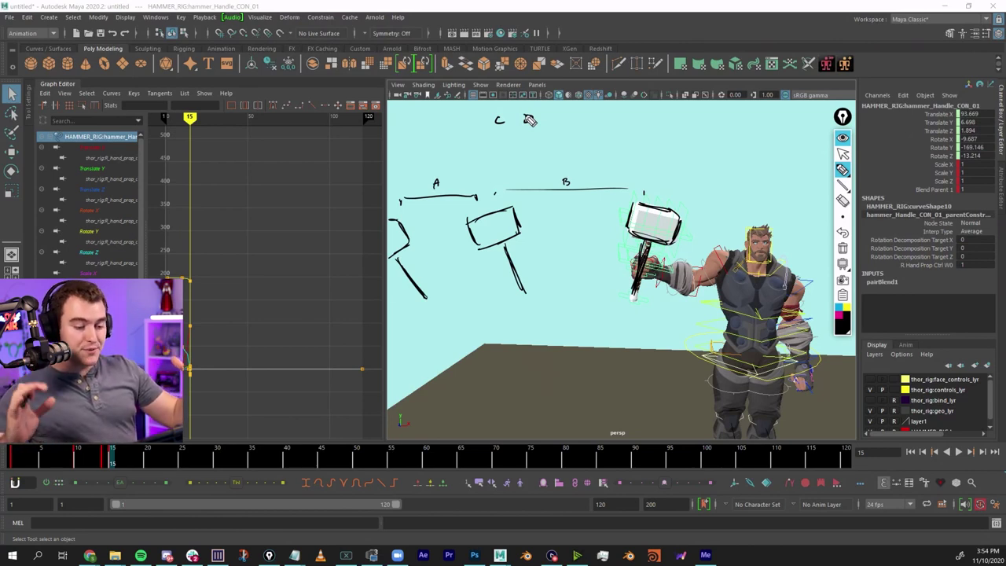
# Annotate the viewport above the hammer sketches with the sequence D → C → D and short direction marks.
pyautogui.moveTo(452, 121); pyautogui.dragTo(481, 121)
pyautogui.moveTo(477, 119); pyautogui.dragTo(515, 118)
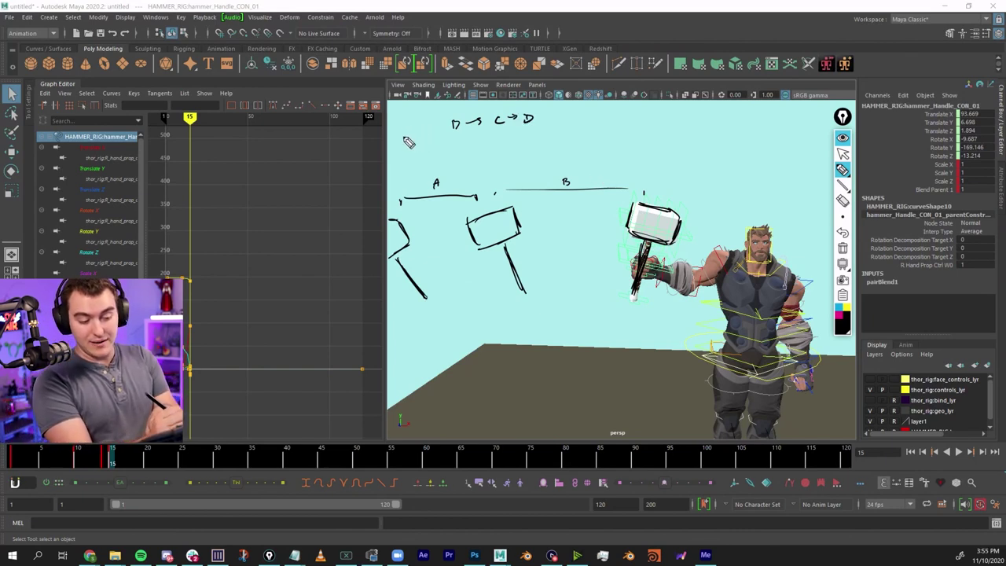
pyautogui.moveTo(403, 141); pyautogui.dragTo(447, 141)
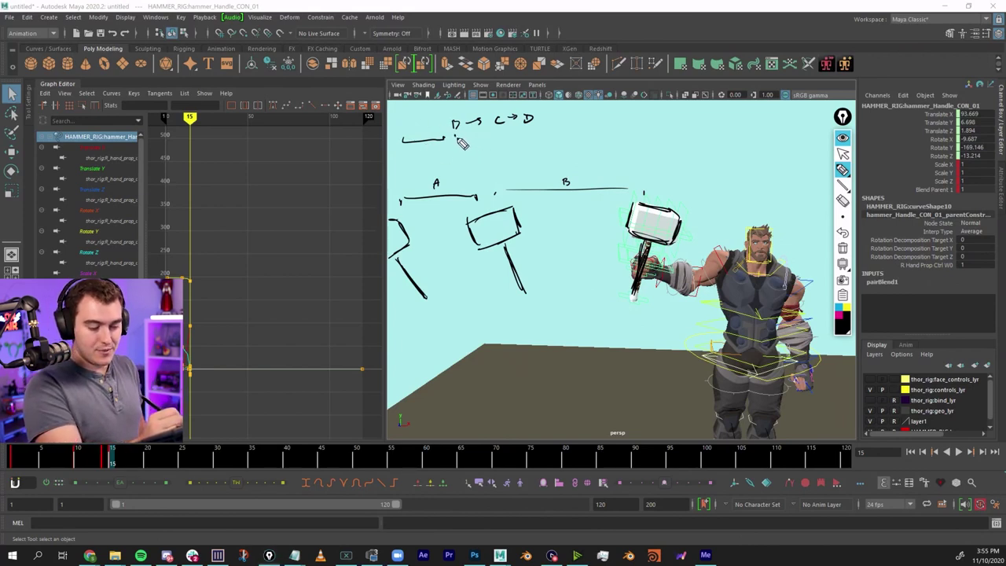
pyautogui.moveTo(453, 136)
pyautogui.mouseDown()
pyautogui.moveTo(464, 143)
pyautogui.moveTo(455, 152)
pyautogui.mouseUp()
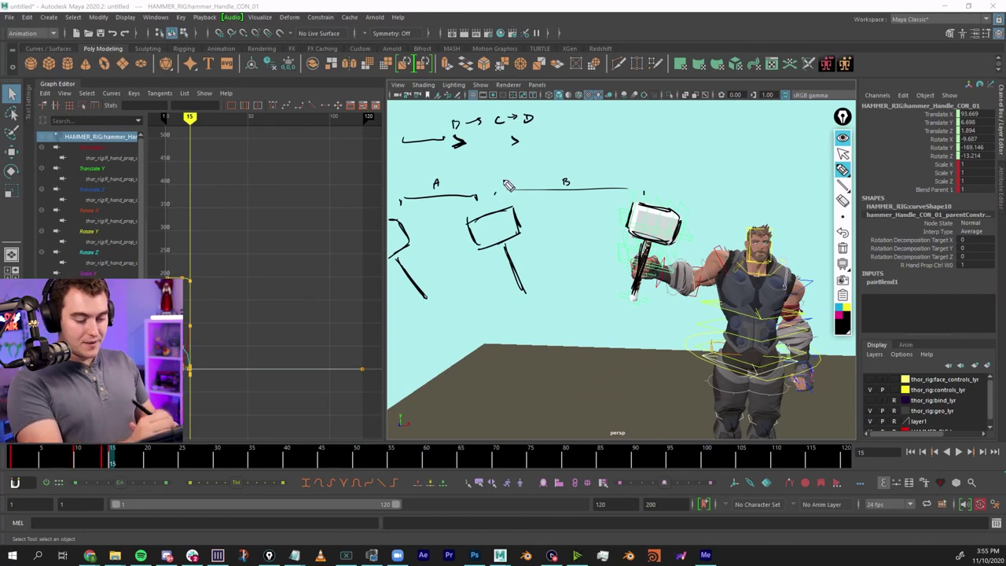
# Draw pointing arrows and direction strokes above the middle and caught hammer sketches.
pyautogui.moveTo(644, 161); pyautogui.dragTo(650, 178)
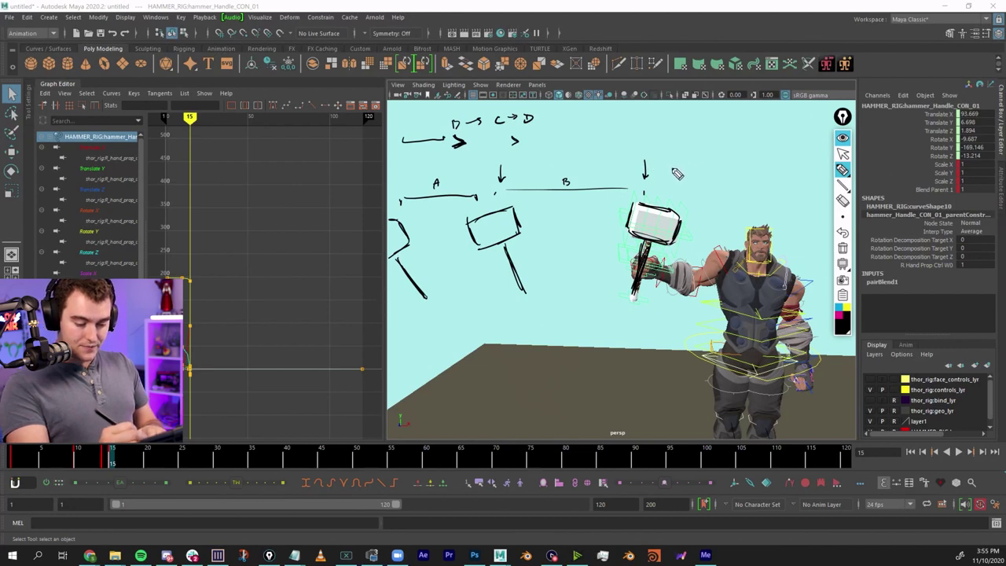
pyautogui.moveTo(675, 162)
pyautogui.mouseDown()
pyautogui.moveTo(676, 177)
pyautogui.moveTo(685, 175)
pyautogui.mouseUp()
pyautogui.moveTo(551, 158); pyautogui.dragTo(625, 155)
pyautogui.moveTo(647, 159)
pyautogui.mouseDown()
pyautogui.moveTo(662, 149)
pyautogui.moveTo(672, 157)
pyautogui.moveTo(629, 155)
pyautogui.moveTo(681, 153)
pyautogui.mouseUp()
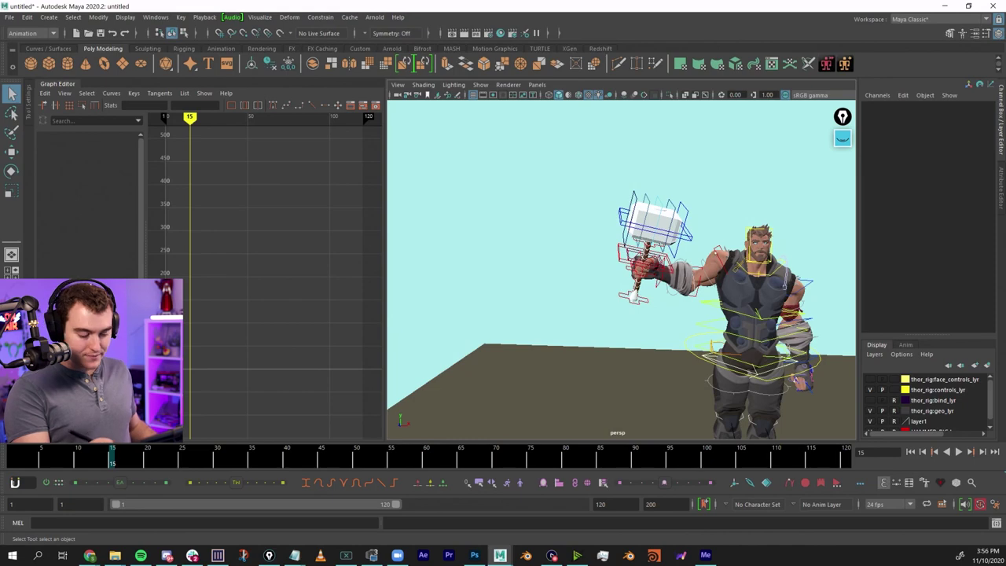
# Rotate the right shoulder control at frame 17 to about -3.5, 41.0 and -7.7 in X, Y and Z.
pyautogui.click(717, 252)
pyautogui.moveTo(107, 458); pyautogui.dragTo(103, 458)
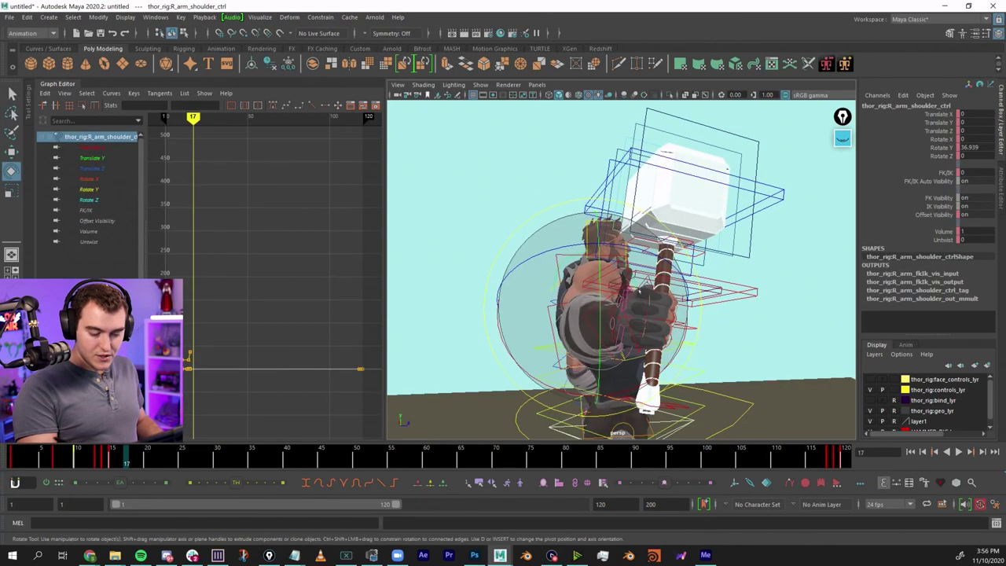
pyautogui.moveTo(638, 290); pyautogui.dragTo(524, 192)
pyautogui.press('q')
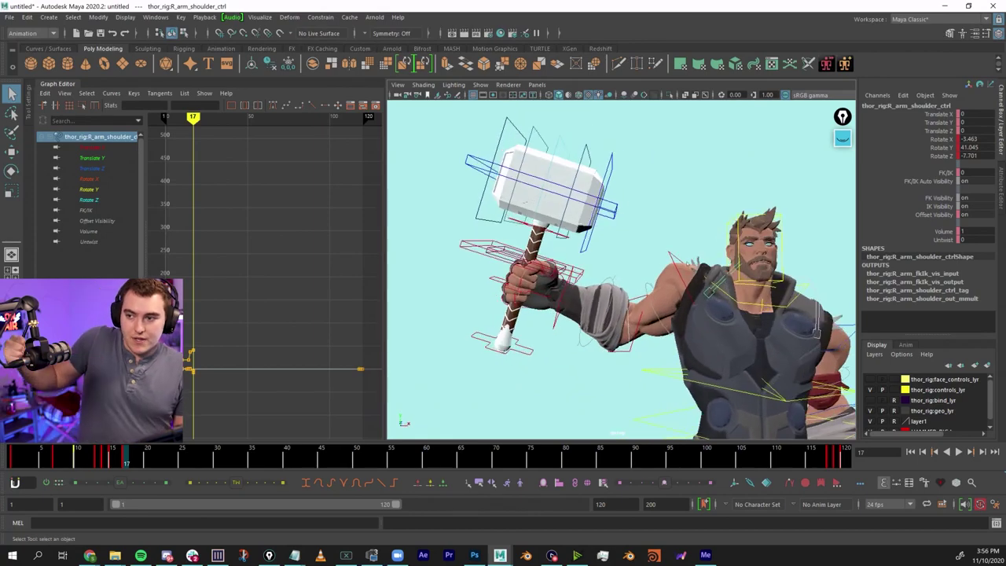
# Rotate the right upper arm at frame 17 to continue the recoil from the hammer's impact.
pyautogui.click(692, 263)
pyautogui.press('e')
pyautogui.keyDown('alt'); pyautogui.moveTo(682, 271); pyautogui.dragTo(779, 283); pyautogui.keyUp('alt')
pyautogui.moveTo(620, 269); pyautogui.dragTo(639, 305)
pyautogui.press('q')
# Bend the right elbow control at frame 17 to a Rotate Z of about 74.4.
pyautogui.keyDown('alt'); pyautogui.moveTo(686, 256); pyautogui.dragTo(619, 303); pyautogui.keyUp('alt')
pyautogui.click(622, 277)
pyautogui.click(655, 346)
pyautogui.press('e')
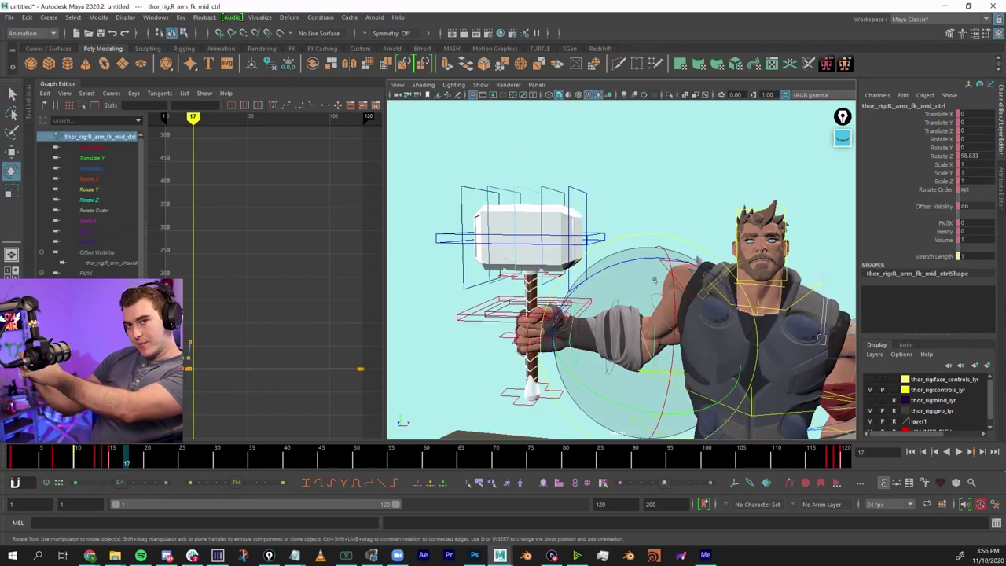
pyautogui.moveTo(670, 272); pyautogui.dragTo(659, 253)
pyautogui.press('q')
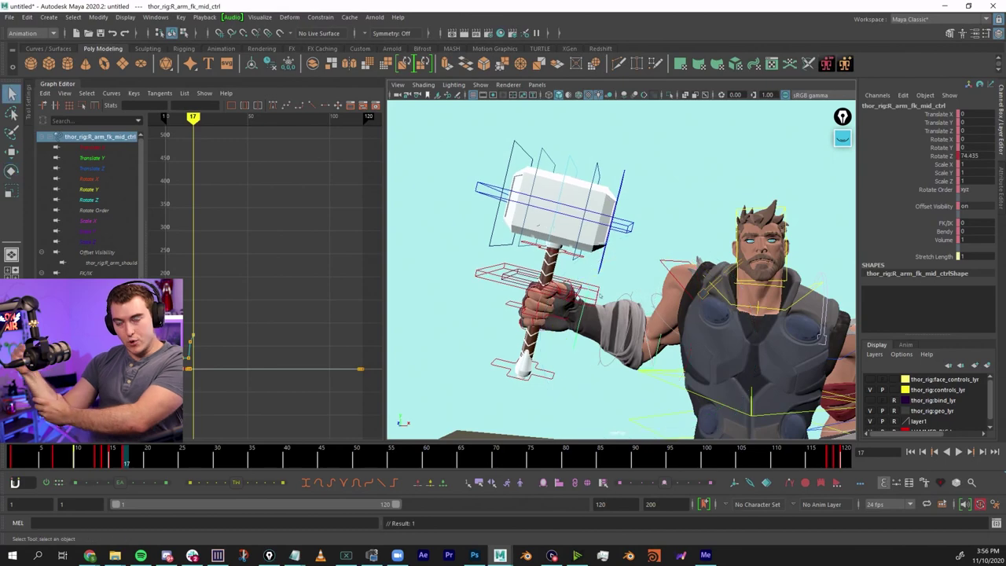
# Rotate the right wrist control at frame 17 to about -21.1, -17.3 and -1.8 to angle the caught hammer.
pyautogui.click(505, 274)
pyautogui.press('e')
pyautogui.keyDown('alt'); pyautogui.moveTo(507, 277); pyautogui.dragTo(629, 300); pyautogui.keyUp('alt')
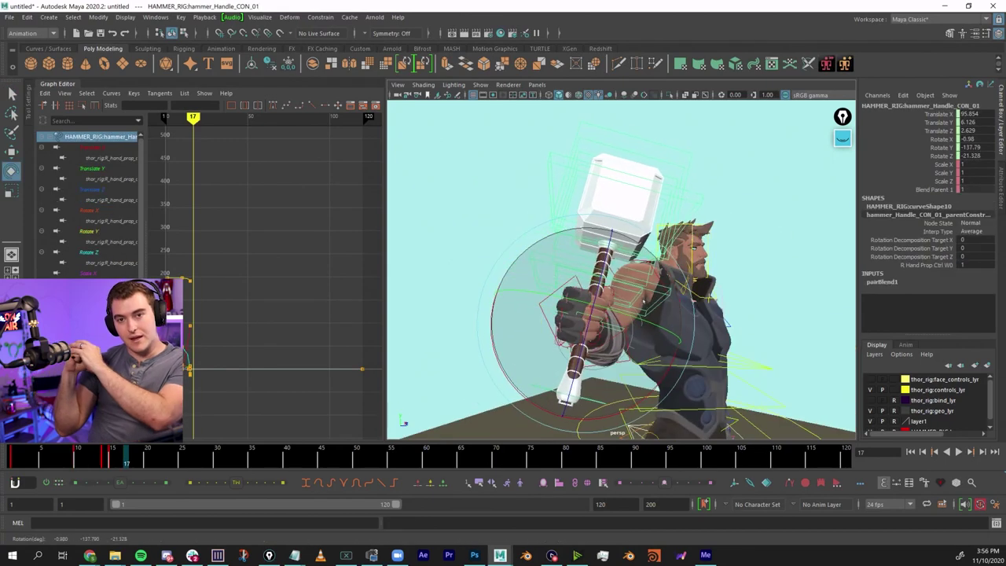
pyautogui.click(544, 301)
pyautogui.keyDown('alt'); pyautogui.moveTo(544, 300); pyautogui.dragTo(691, 321); pyautogui.keyUp('alt')
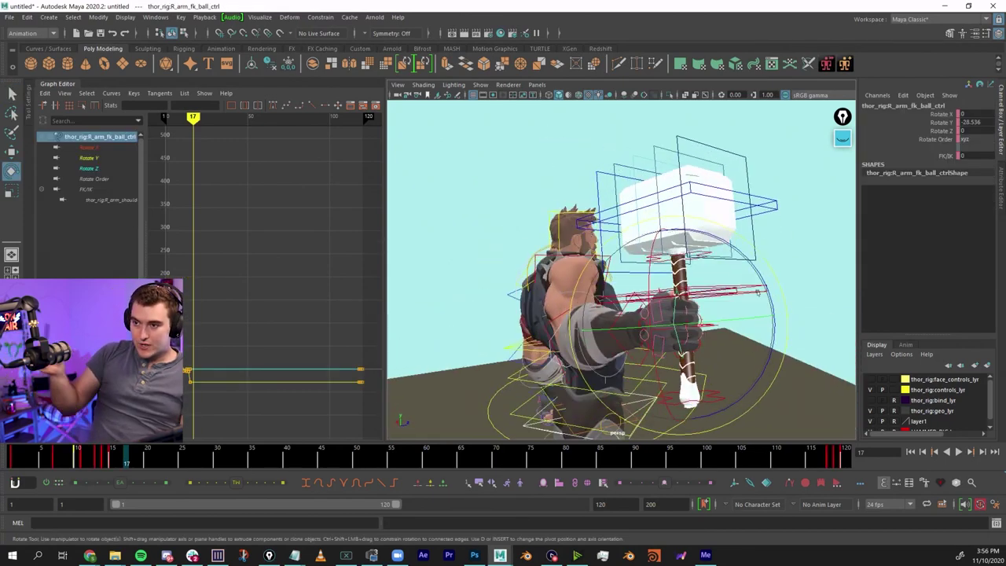
pyautogui.press('q')
pyautogui.click(756, 298)
pyautogui.press('e')
pyautogui.keyDown('alt'); pyautogui.moveTo(764, 308); pyautogui.dragTo(585, 283); pyautogui.keyUp('alt')
pyautogui.moveTo(572, 312); pyautogui.dragTo(550, 321)
pyautogui.press('q')
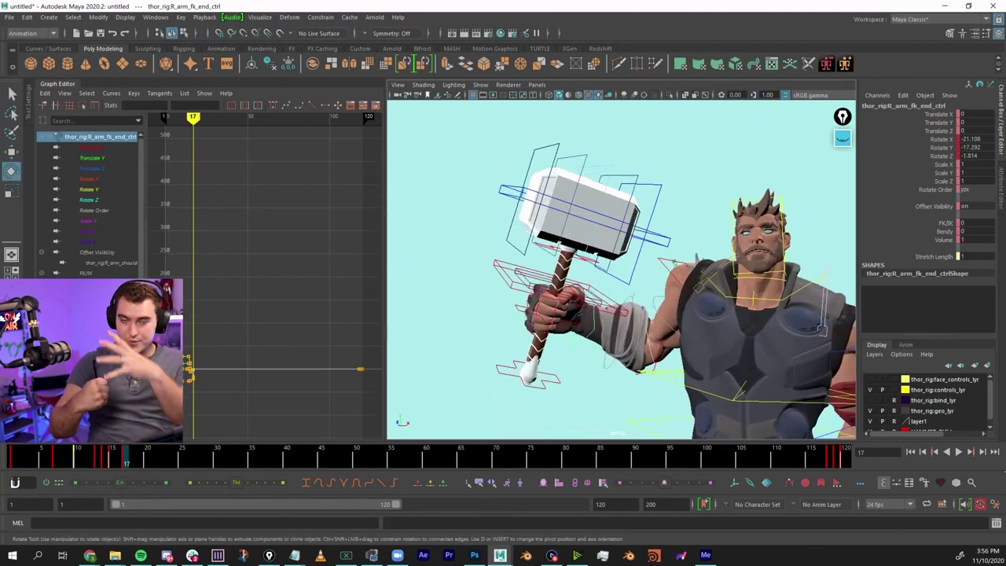
# Tilt the right wrist further at frame 17 to about -15.8, -16.1 and 10.7, leaning the hammer toward the head.
pyautogui.press('e')
pyautogui.moveTo(642, 244); pyautogui.dragTo(675, 337)
pyautogui.press('q')
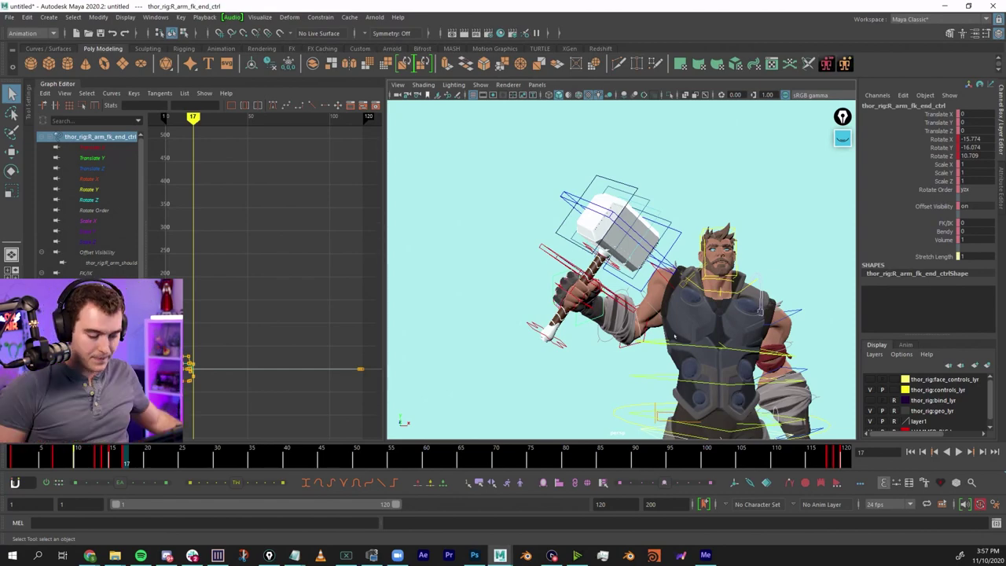
# Compare the arm and hammer poses across frames 14, 15 and 17 to examine the catch recoil.
pyautogui.press(',')
pyautogui.press('.')
pyautogui.press(',')
pyautogui.press('.')
pyautogui.press(',')
pyautogui.press('.')
pyautogui.press(',')
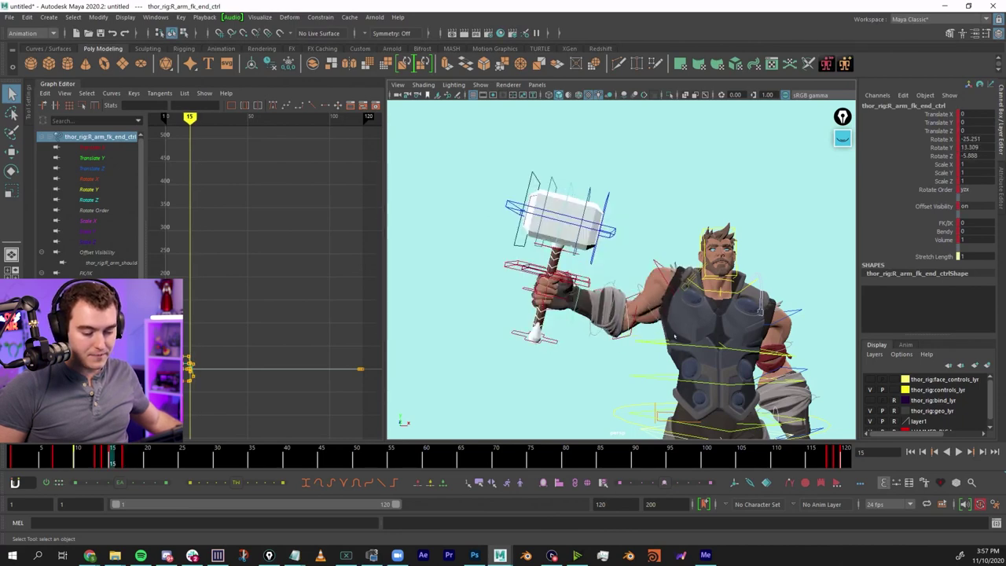
pyautogui.press('.')
pyautogui.press(',')
pyautogui.press('.')
pyautogui.press(',')
pyautogui.press(',')
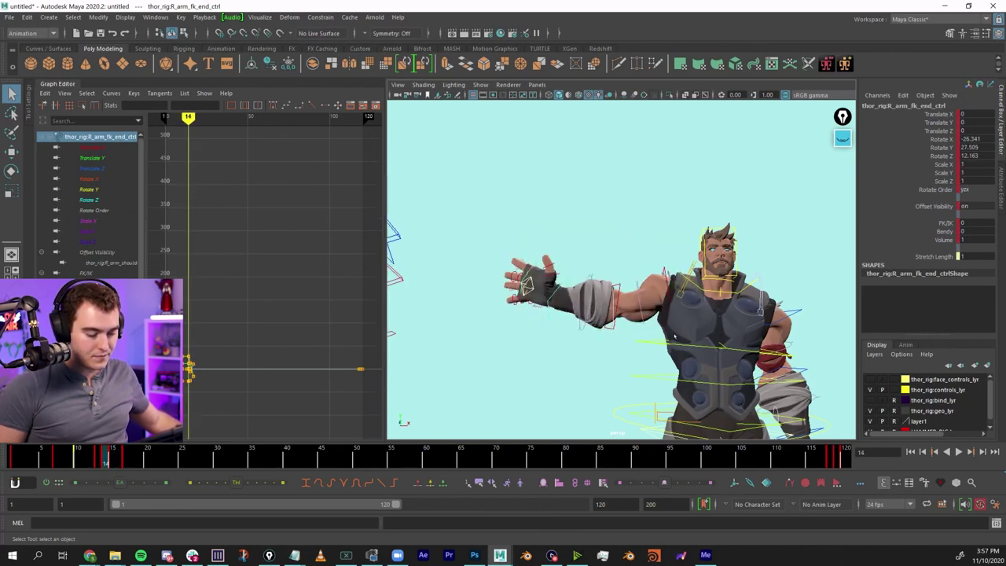
pyautogui.hotkey('alt', '.')
pyautogui.hotkey('alt', '.')
pyautogui.hotkey('alt', '.')
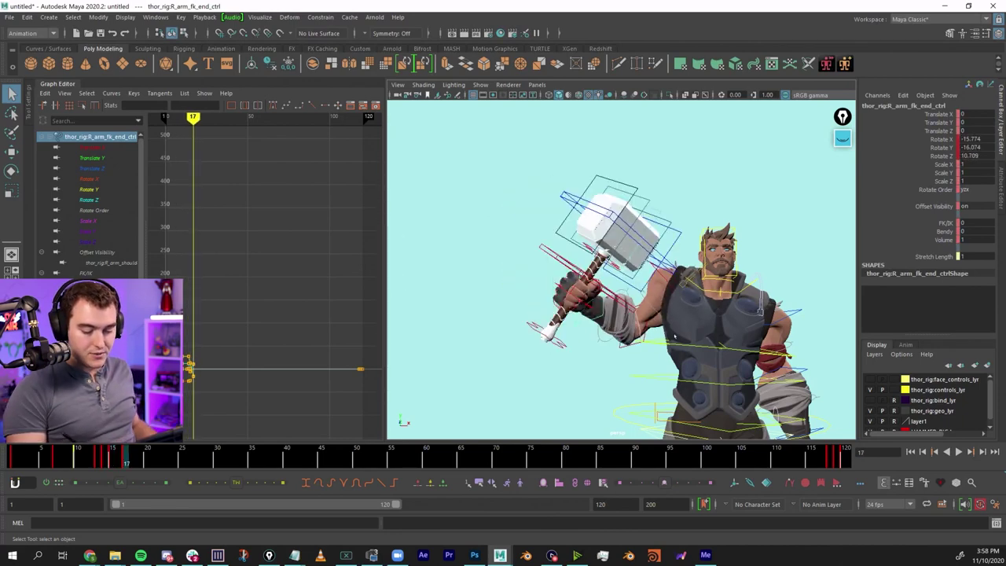
# Shift the third spine sub control away from the hammer at frame 17 to a Translate X of about 2.1.
pyautogui.keyDown('alt'); pyautogui.moveTo(675, 337); pyautogui.dragTo(686, 351); pyautogui.keyUp('alt')
pyautogui.click(738, 359)
pyautogui.click(741, 358)
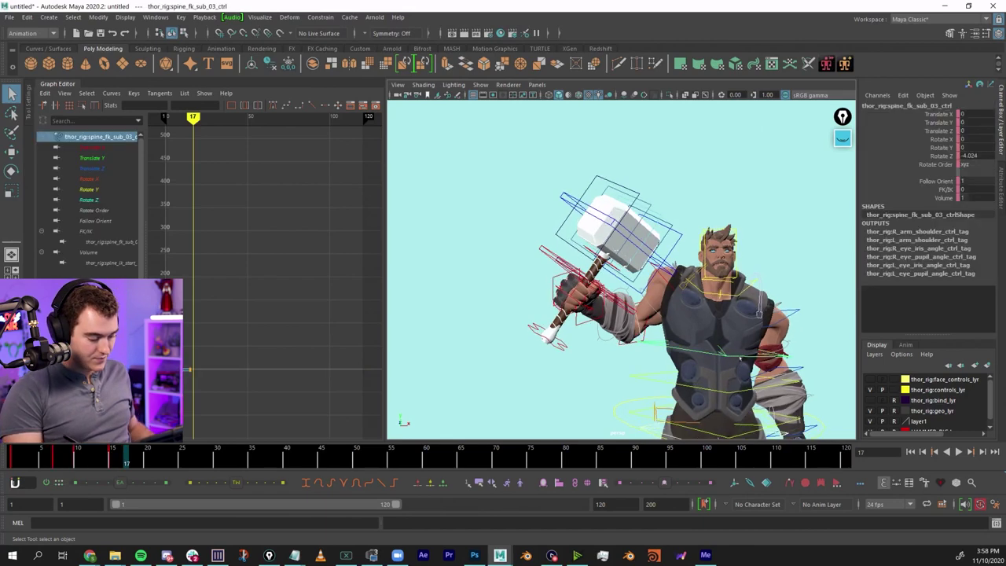
pyautogui.press('w')
pyautogui.moveTo(778, 349); pyautogui.dragTo(784, 350)
pyautogui.press('q')
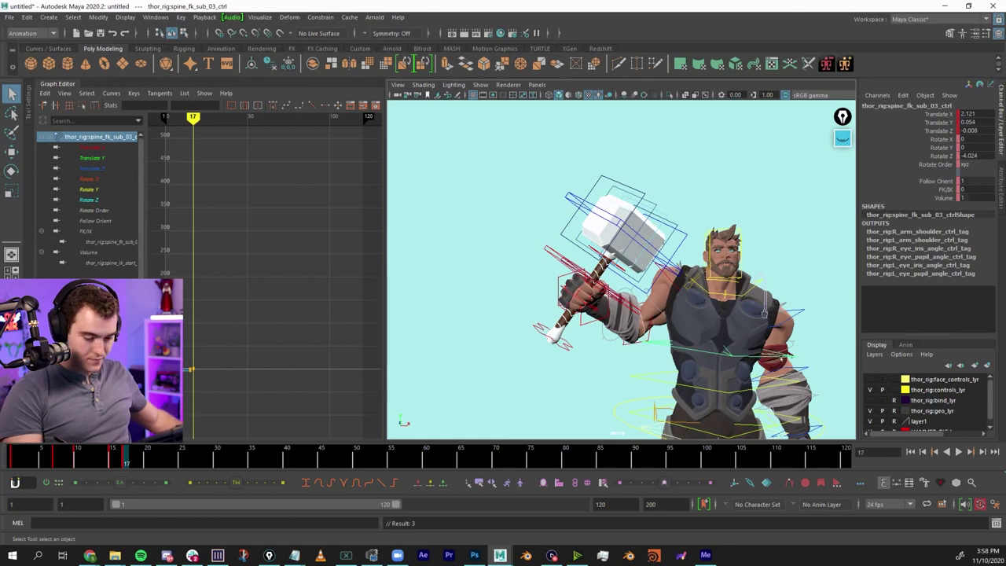
# Compare the chest at frames 15 and 17, and nudge the third spine sub control toward the hammer at frame 15.
pyautogui.press(',')
pyautogui.press('.')
pyautogui.press(',')
pyautogui.press('.')
pyautogui.press(',')
pyautogui.press('w')
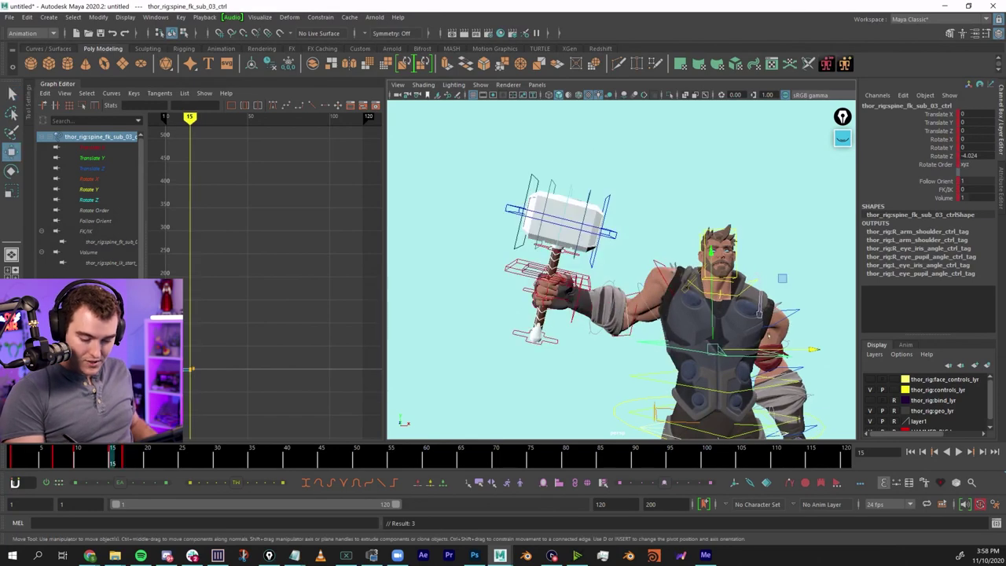
pyautogui.moveTo(774, 351); pyautogui.dragTo(770, 351)
pyautogui.press('q')
pyautogui.press('.')
# Rotate the COG control at frame 17 to a Rotate Z of about -2.9.
pyautogui.keyDown('alt'); pyautogui.moveTo(769, 370); pyautogui.dragTo(768, 322, button='middle'); pyautogui.keyUp('alt')
pyautogui.click(773, 407)
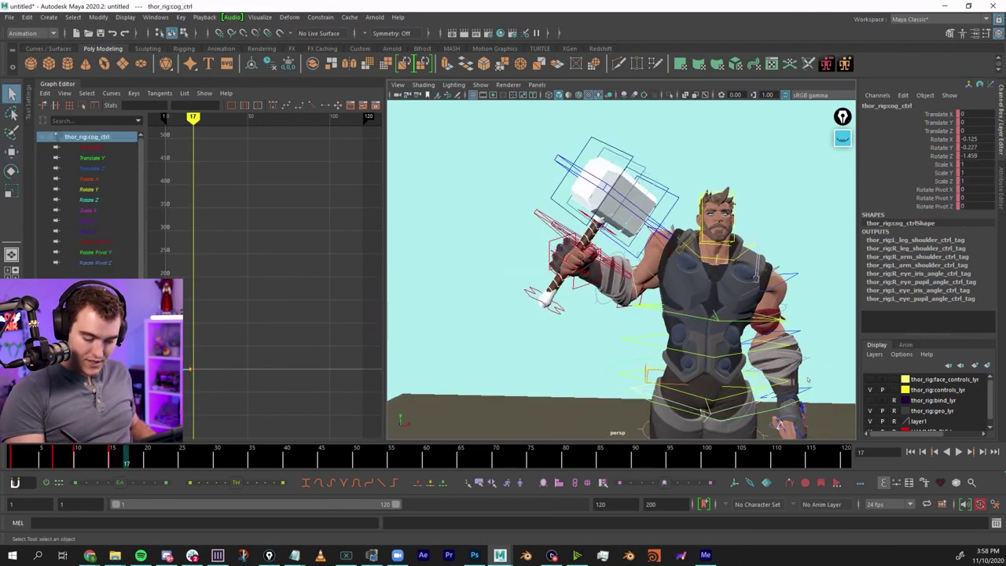
pyautogui.press('e')
pyautogui.moveTo(744, 293); pyautogui.dragTo(753, 294)
# Flip between the keyed poses around frames 15 and 17 to examine the body's reaction to the catch.
pyautogui.press(',')
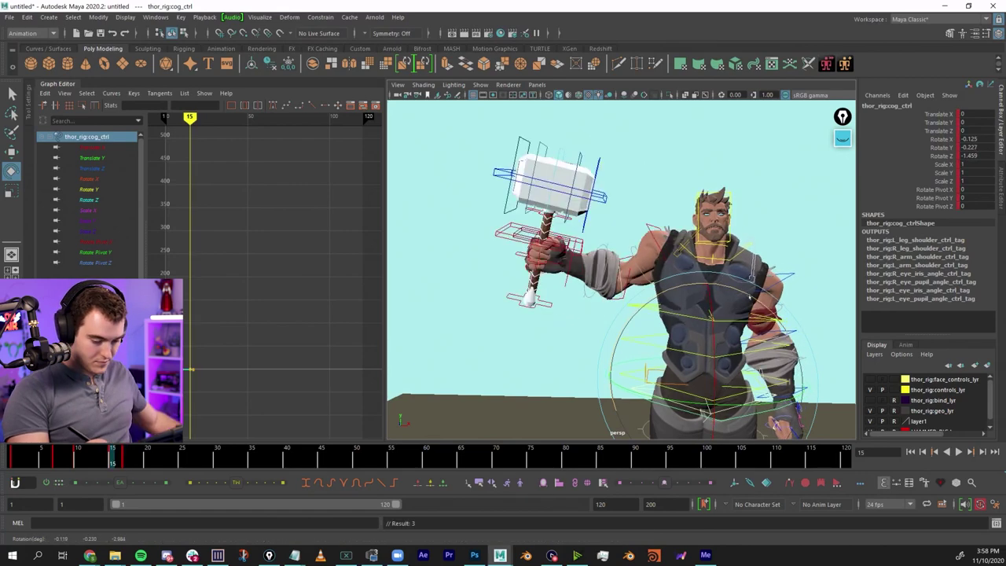
pyautogui.press('.')
pyautogui.press(',')
pyautogui.press('.')
pyautogui.press(',')
pyautogui.press('.')
pyautogui.press(',')
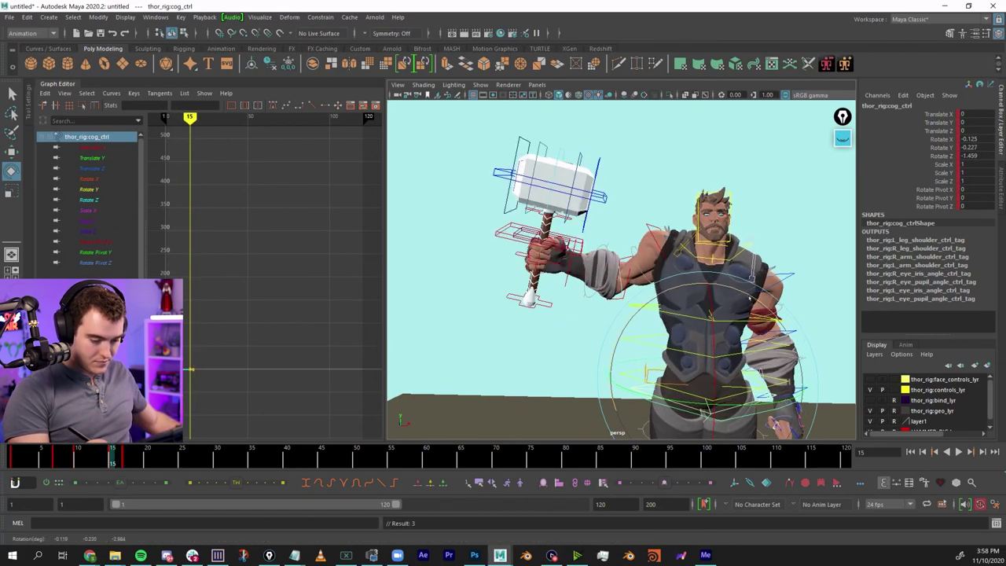
pyautogui.press(',')
pyautogui.press('.')
pyautogui.press('.')
pyautogui.press(',')
pyautogui.press(',')
pyautogui.press('.')
pyautogui.press('.')
# Rotate the left upper arm control at frame 17 to about 19.1, -61.8 and -18.7, comparing it with frame 15.
pyautogui.click(792, 274)
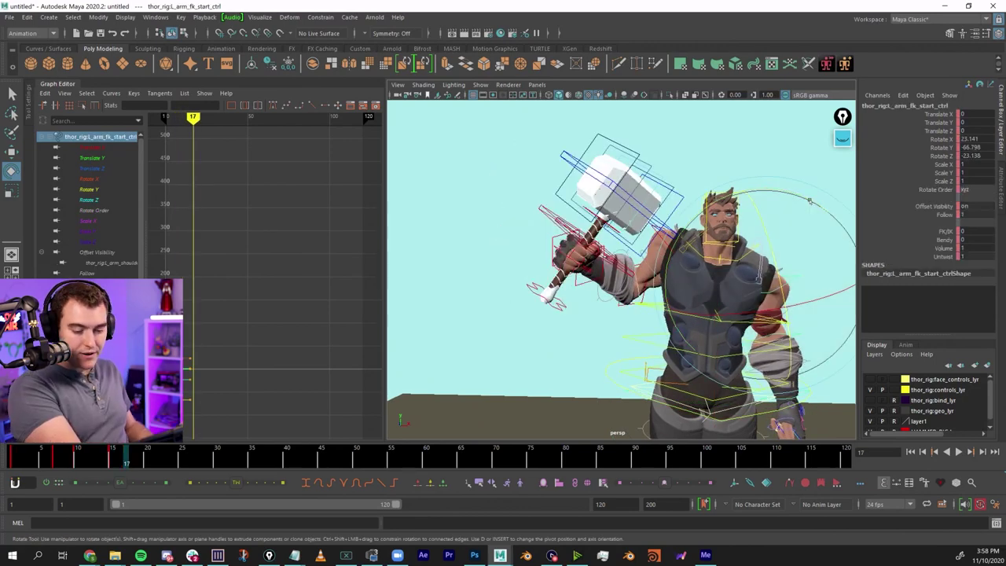
pyautogui.press(',')
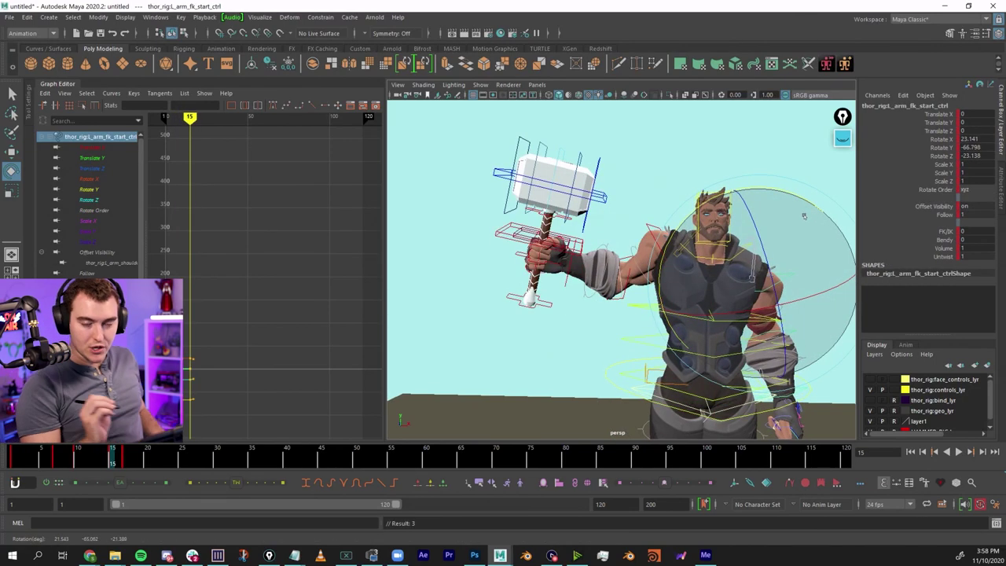
pyautogui.press('.')
pyautogui.click(726, 183)
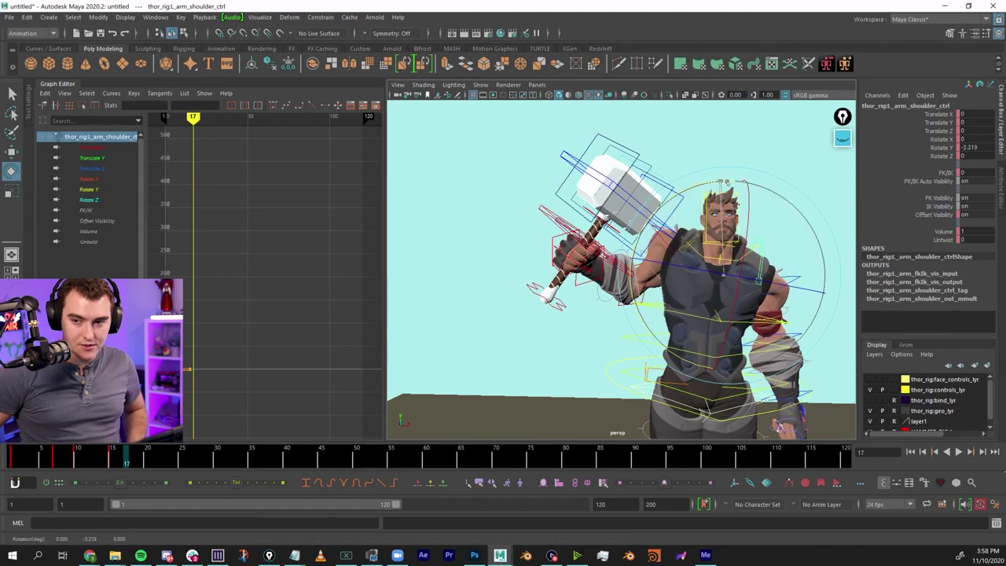
pyautogui.click(825, 284)
pyautogui.press(',')
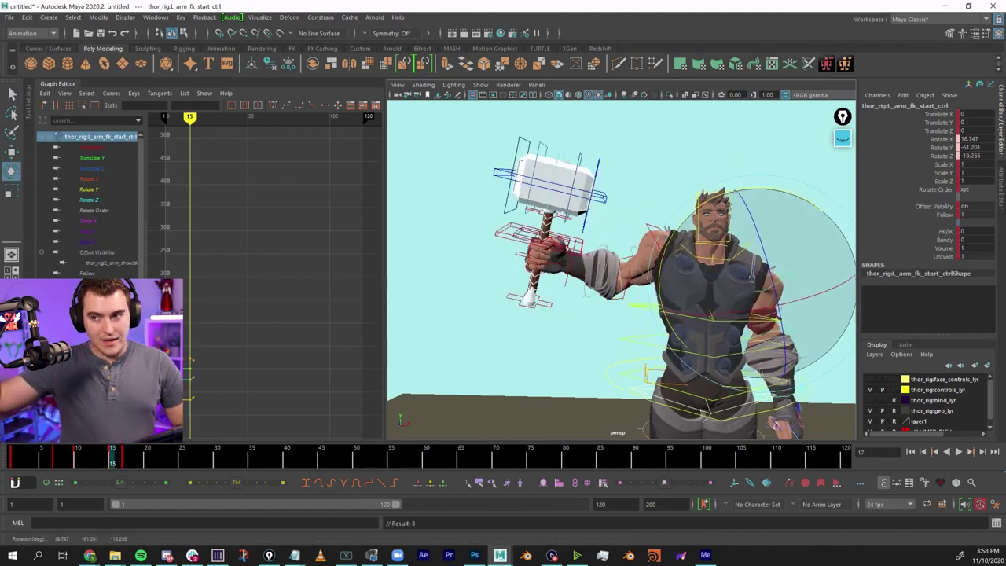
pyautogui.press('.')
pyautogui.press(',')
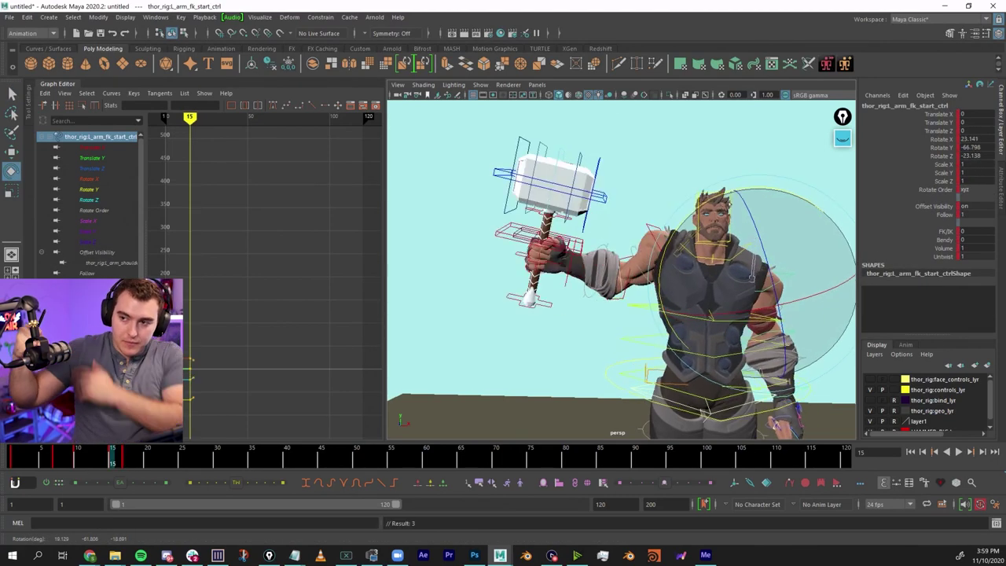
pyautogui.press('.')
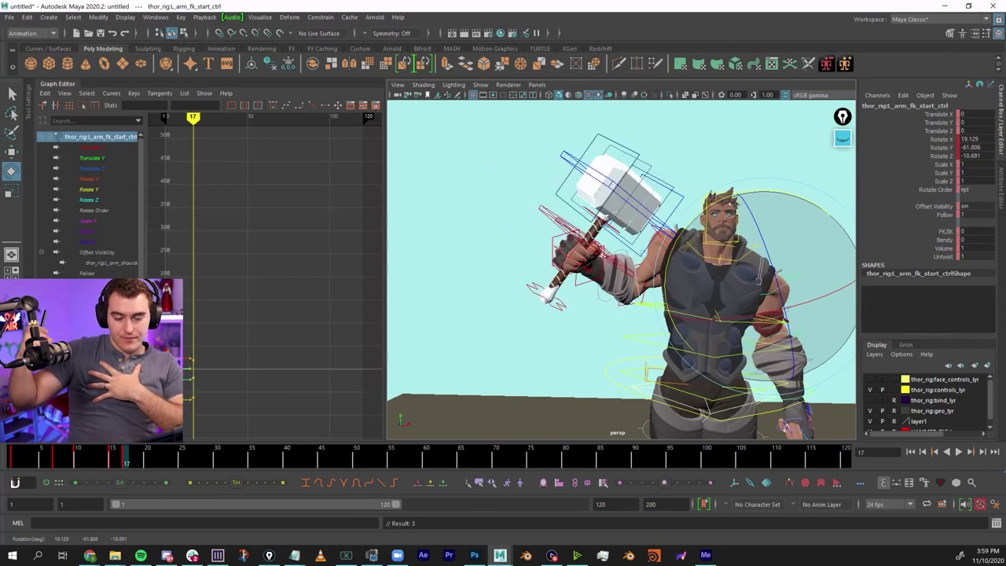
pyautogui.press(',')
# Shift the head control toward the hammer at frame 17 to a Translate X of about -1.28.
pyautogui.click(752, 280)
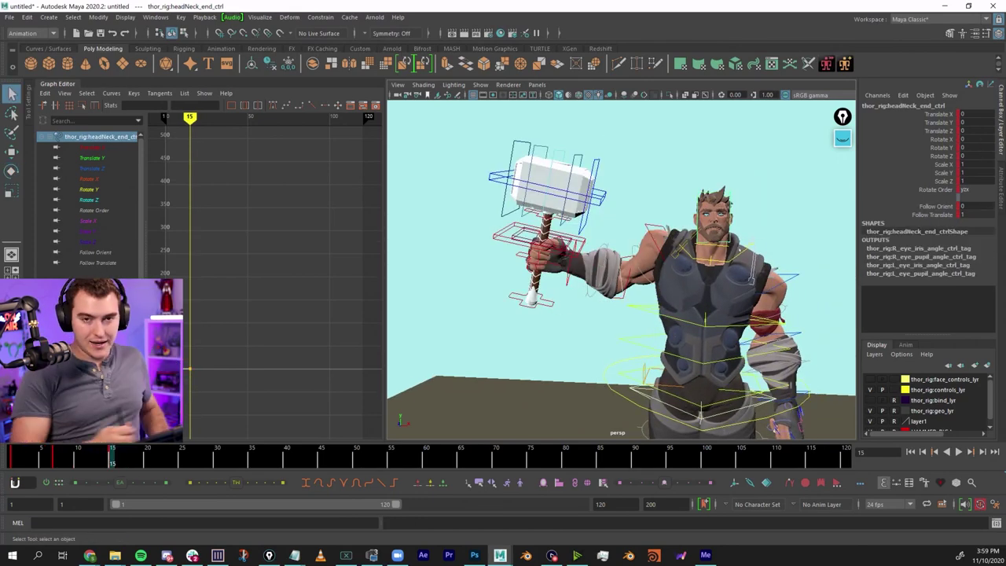
pyautogui.click(128, 462)
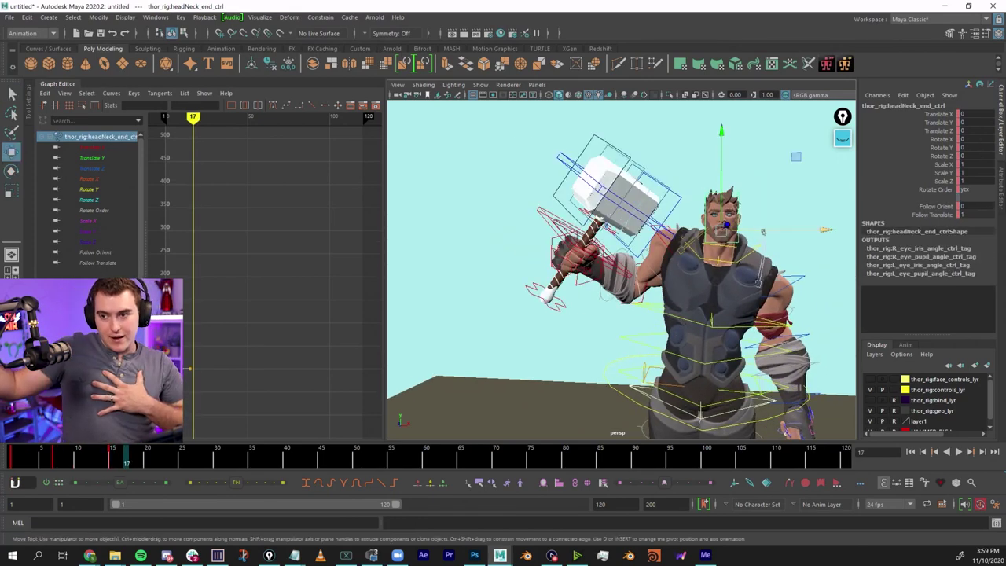
pyautogui.press('w')
# Try returning the head to its neutral position with a key at frame 20, and clear that key after playback.
pyautogui.click(146, 459)
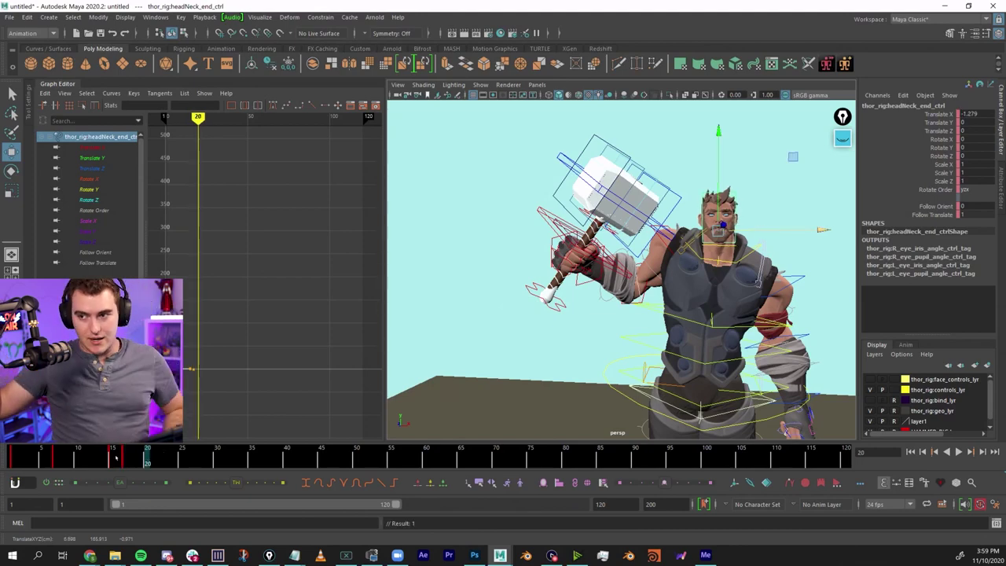
pyautogui.hotkey('alt', 'v')
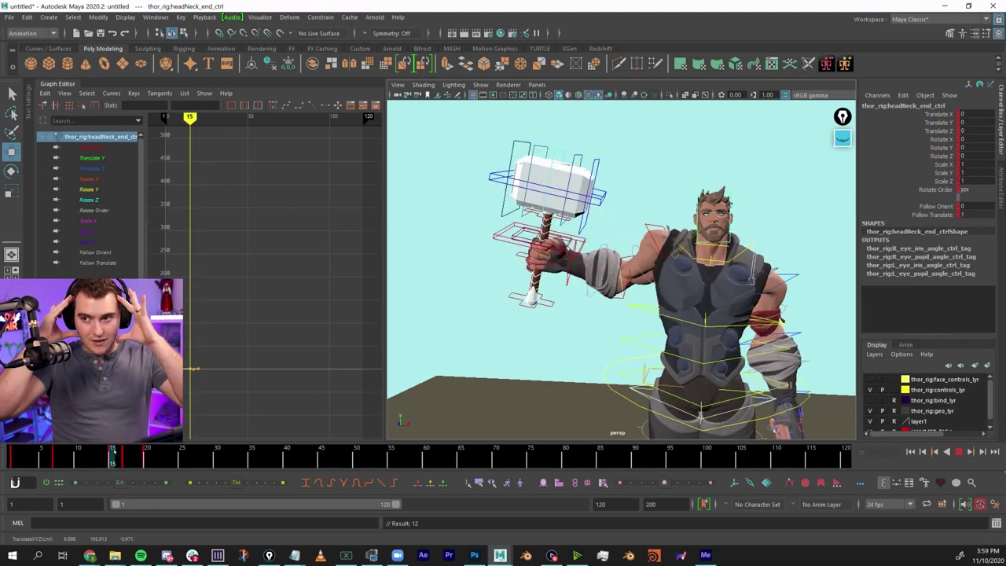
pyautogui.rightClick(157, 459)
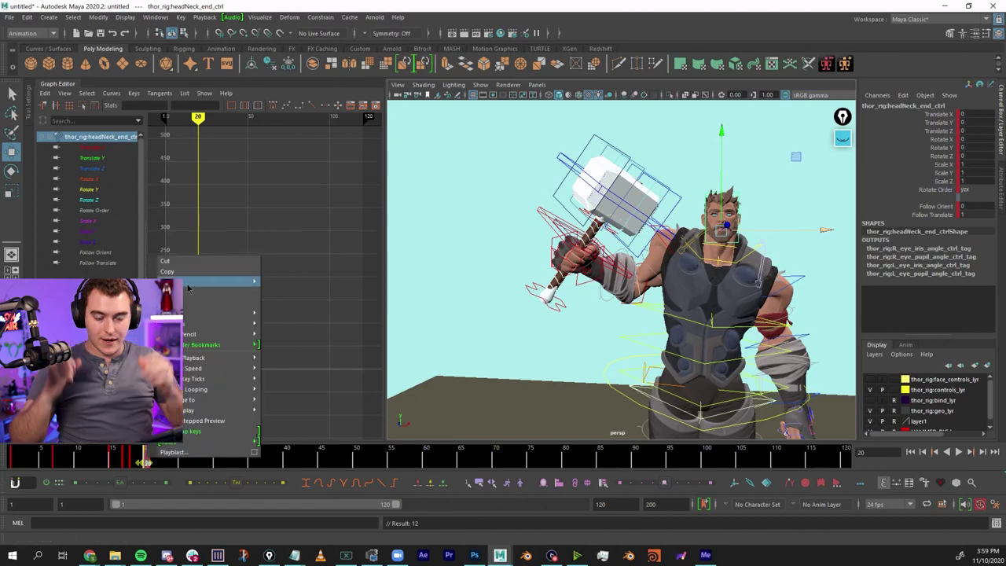
pyautogui.click(189, 291)
# Blend the head control's pose around frame 17 with the tween slider and play back the catch.
pyautogui.moveTo(115, 458); pyautogui.dragTo(127, 458)
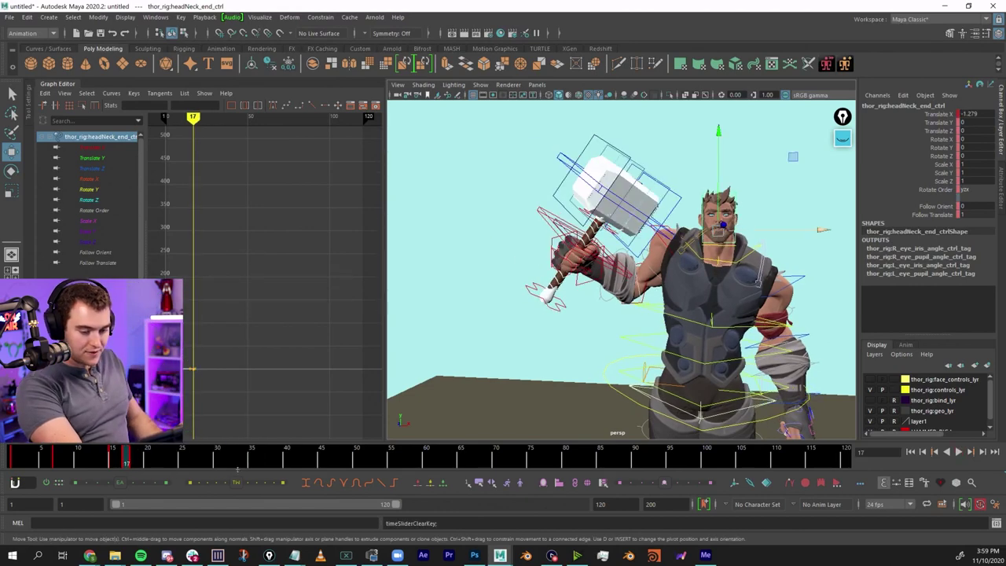
pyautogui.moveTo(236, 482); pyautogui.dragTo(200, 482)
pyautogui.hotkey('alt', 'v')
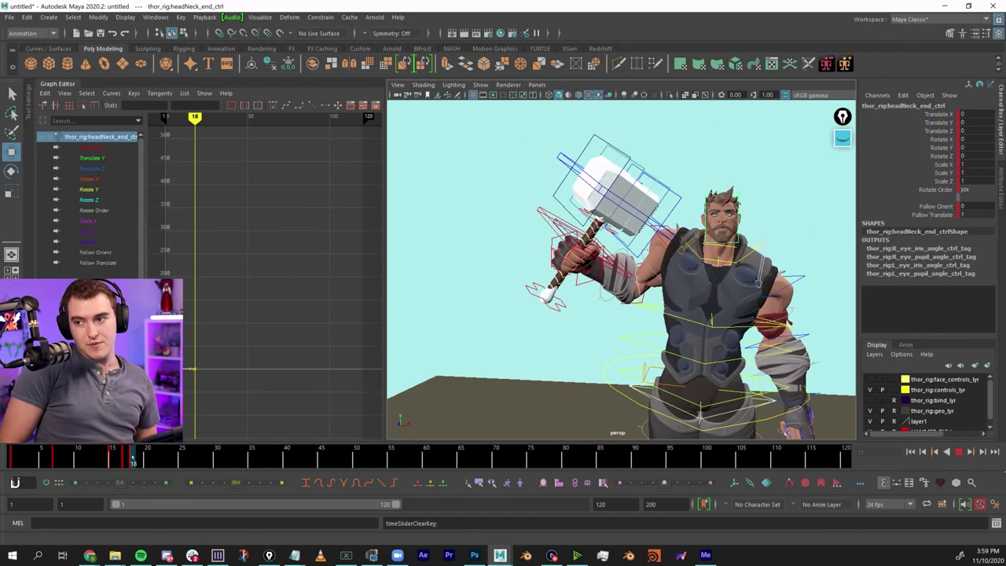
# Rotate the left upper arm control at frame 19 to about 18.6, -61.0 and -18.1.
pyautogui.moveTo(133, 458); pyautogui.dragTo(140, 458)
pyautogui.click(800, 277)
pyautogui.press('e')
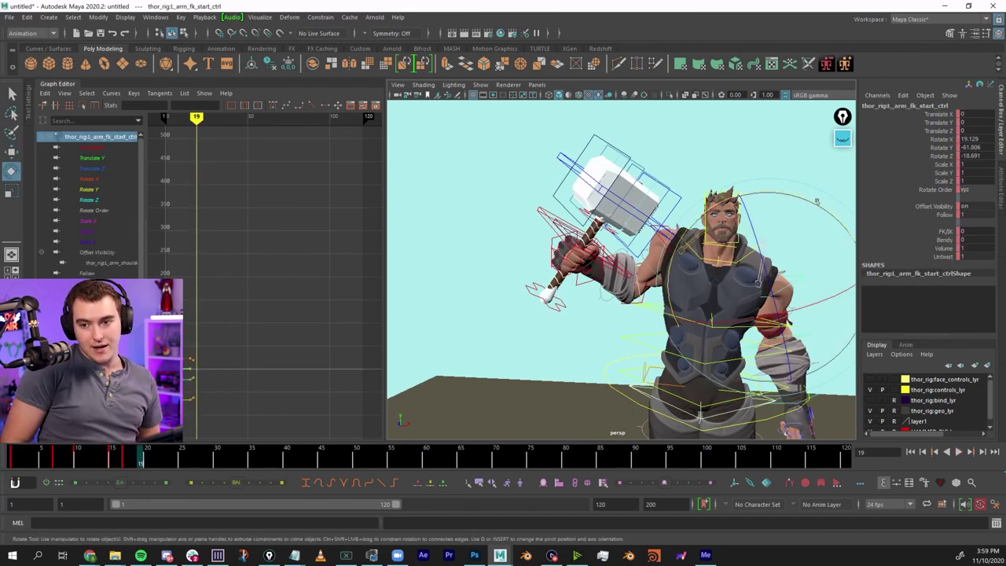
pyautogui.moveTo(816, 203); pyautogui.dragTo(815, 211)
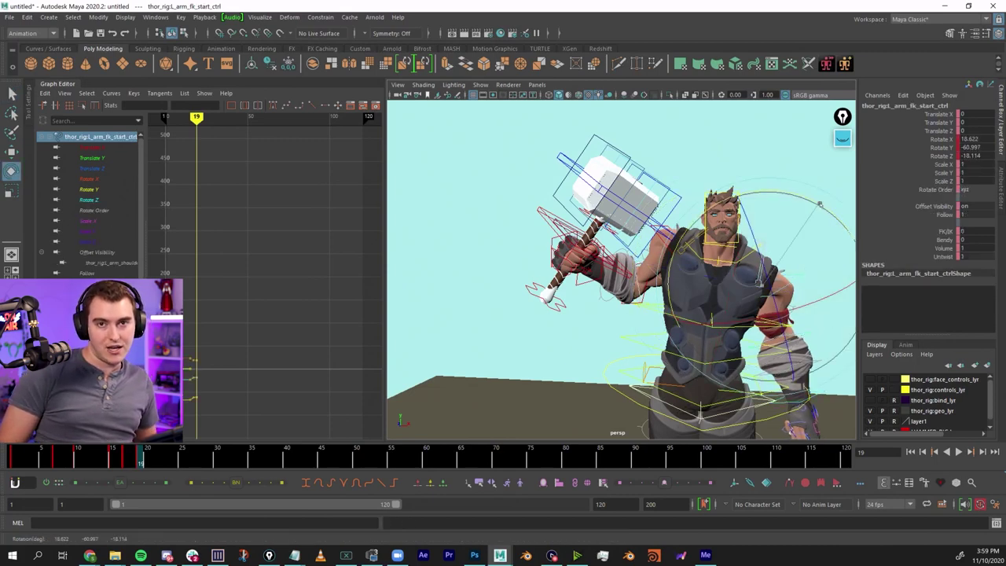
# Shift the upper spine control to a Translate X of about 0.88 at frame 20 and play back the catch.
pyautogui.click(795, 317)
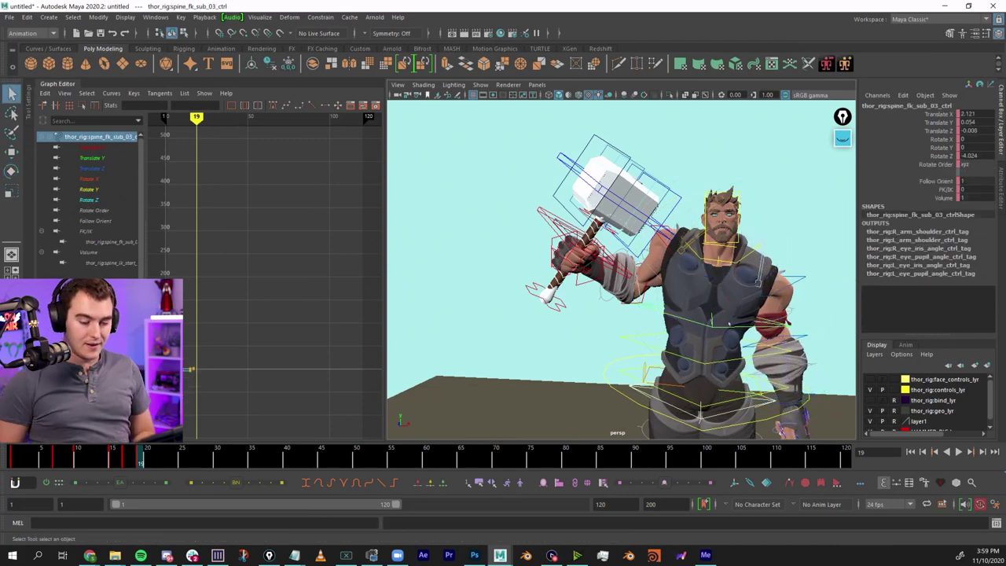
pyautogui.press('w')
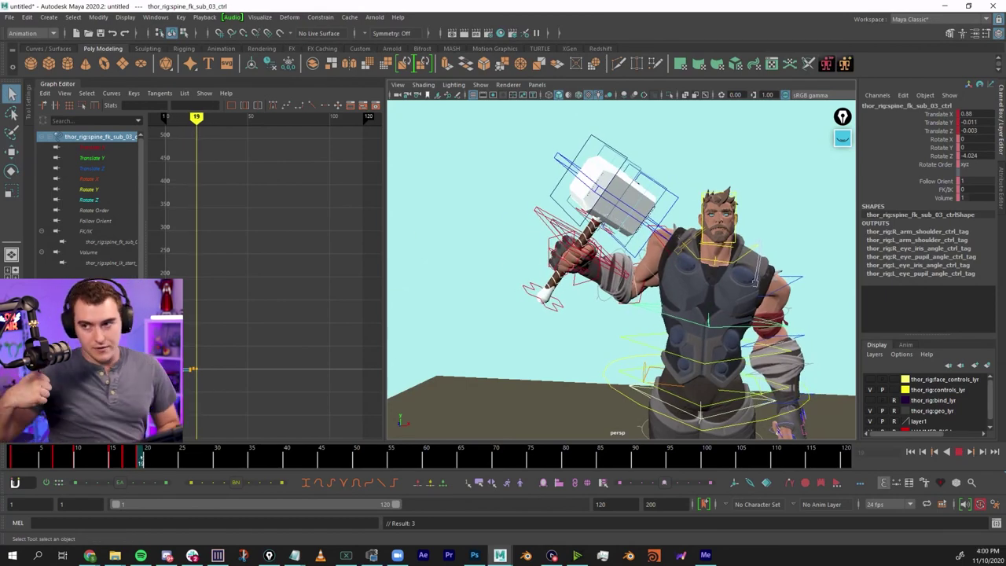
pyautogui.moveTo(141, 457); pyautogui.dragTo(140, 459)
pyautogui.hotkey('alt', 'v')
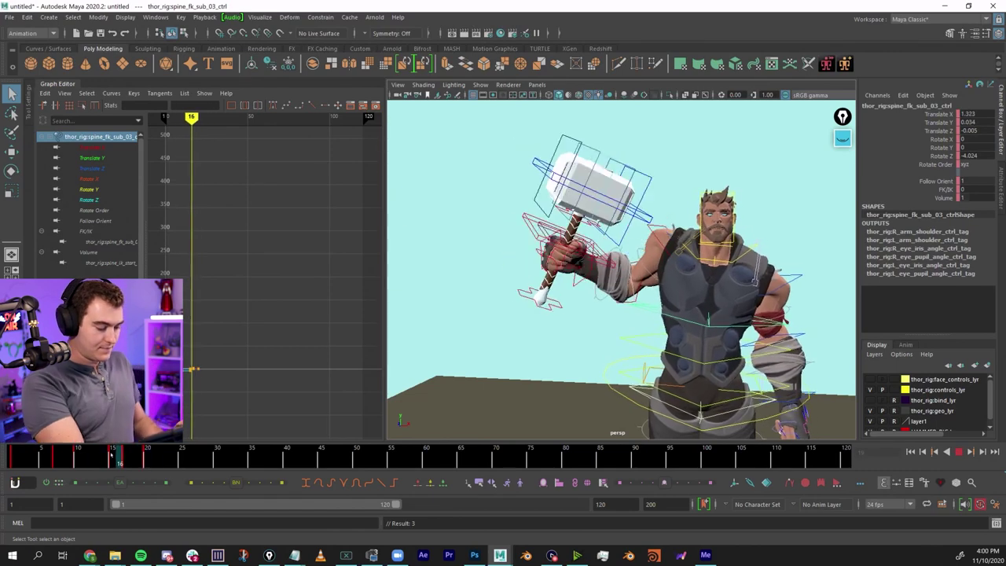
# Rotate the upper spine control to a Rotate Z of about -2.32 at frame 20 and review the recoil.
pyautogui.press('e')
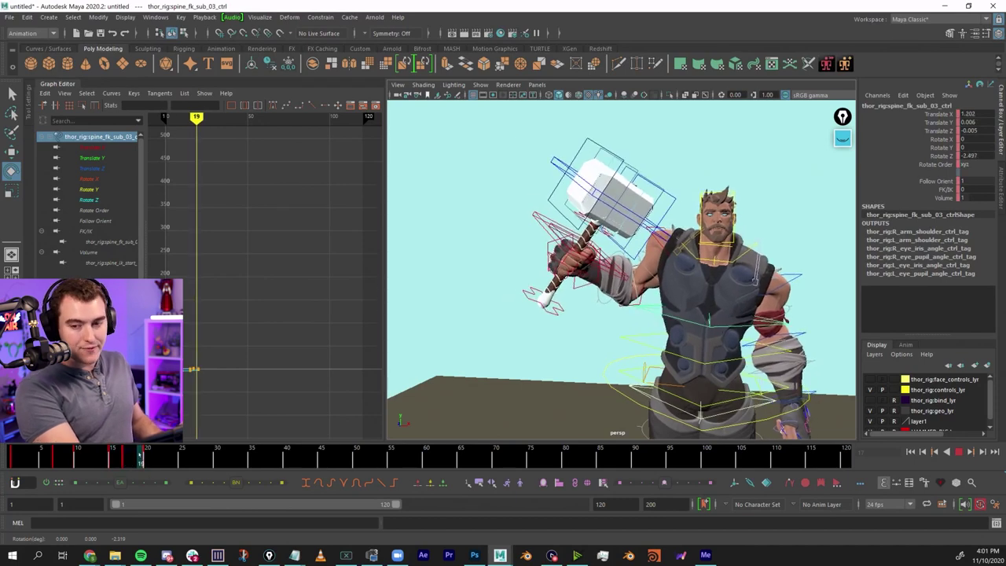
pyautogui.hotkey('alt', 'v')
pyautogui.click(92, 456)
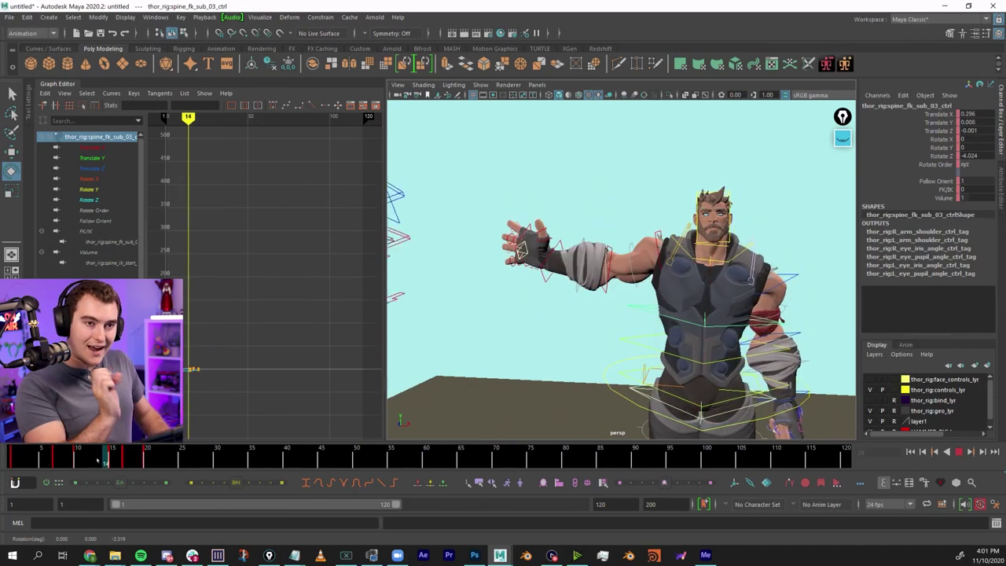
pyautogui.moveTo(92, 456); pyautogui.dragTo(231, 458)
pyautogui.press('q')
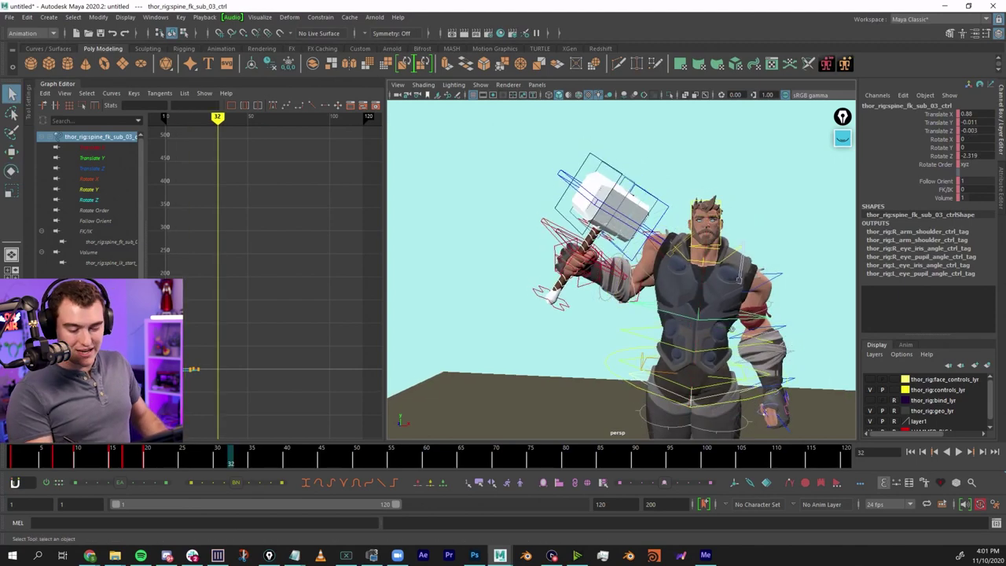
# Examine the torso recoil after the catch by scrubbing and playing the frames around 15 to 20.
pyautogui.keyDown('alt'); pyautogui.moveTo(745, 340); pyautogui.dragTo(713, 338); pyautogui.keyUp('alt')
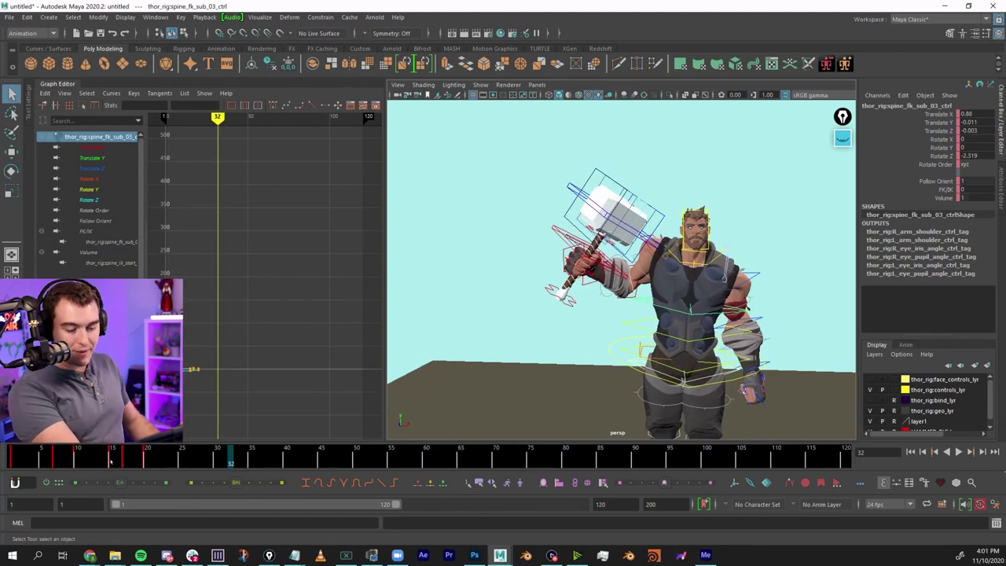
pyautogui.moveTo(110, 462); pyautogui.dragTo(130, 451)
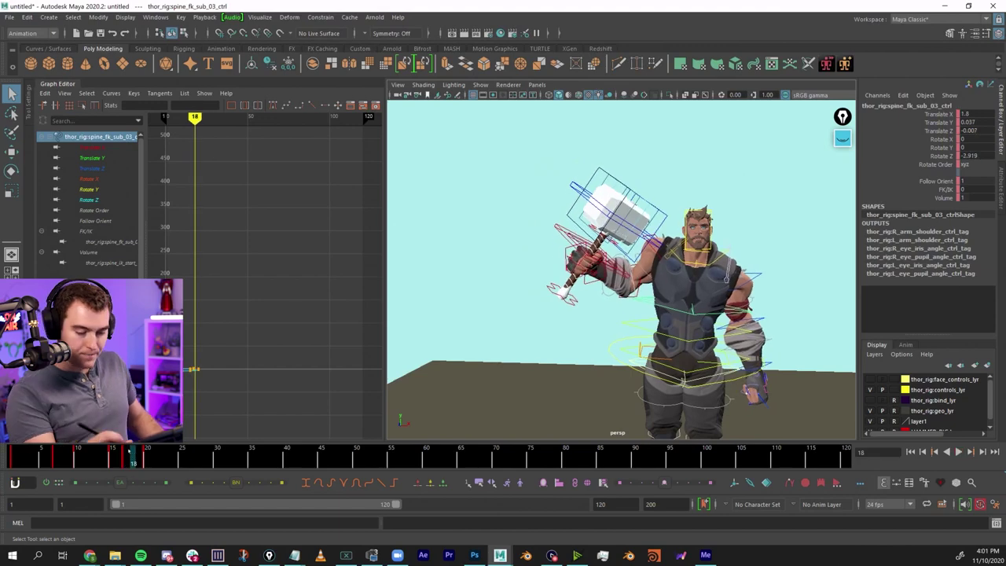
pyautogui.press('f')
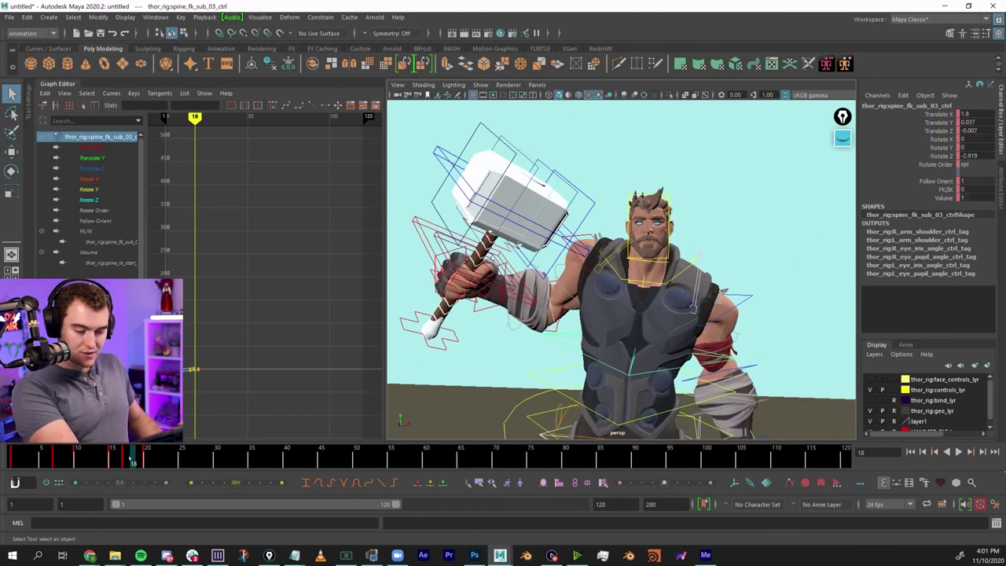
pyautogui.hotkey('alt', 'v')
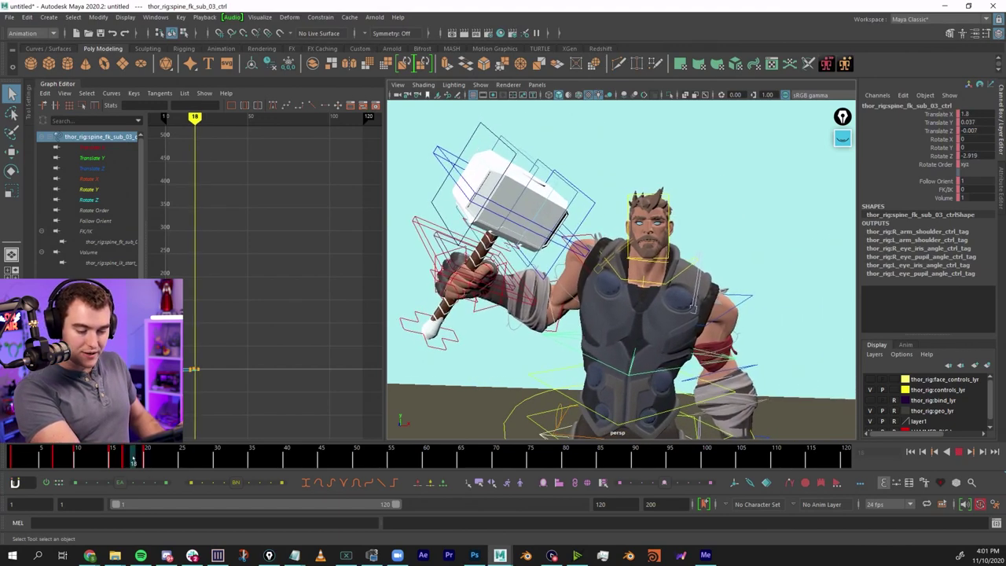
pyautogui.moveTo(133, 458); pyautogui.dragTo(127, 460)
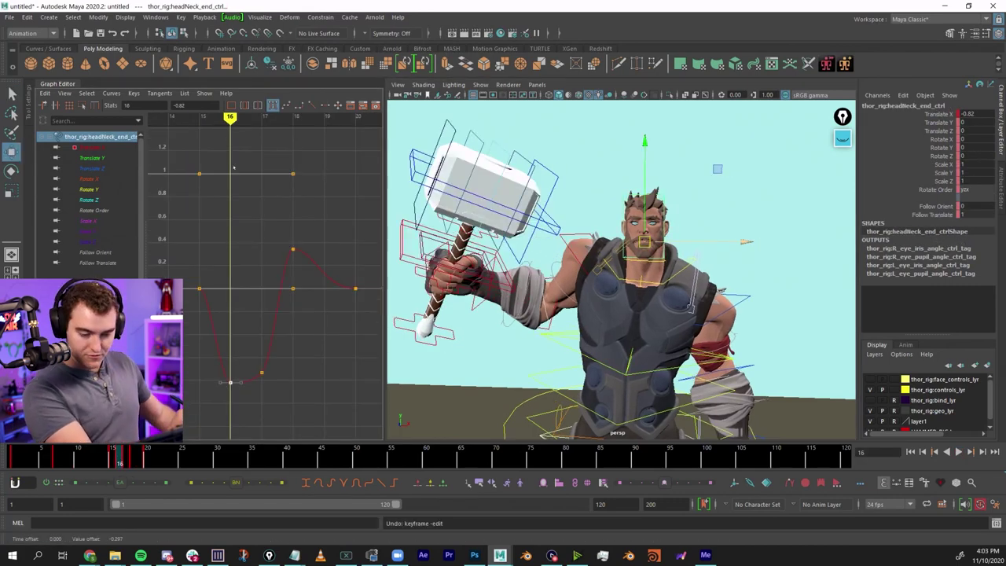
# Step back and forth around frame 16 to compare the head control's poses at the impact.
pyautogui.press(',')
pyautogui.press('.')
pyautogui.press(',')
pyautogui.press('.')
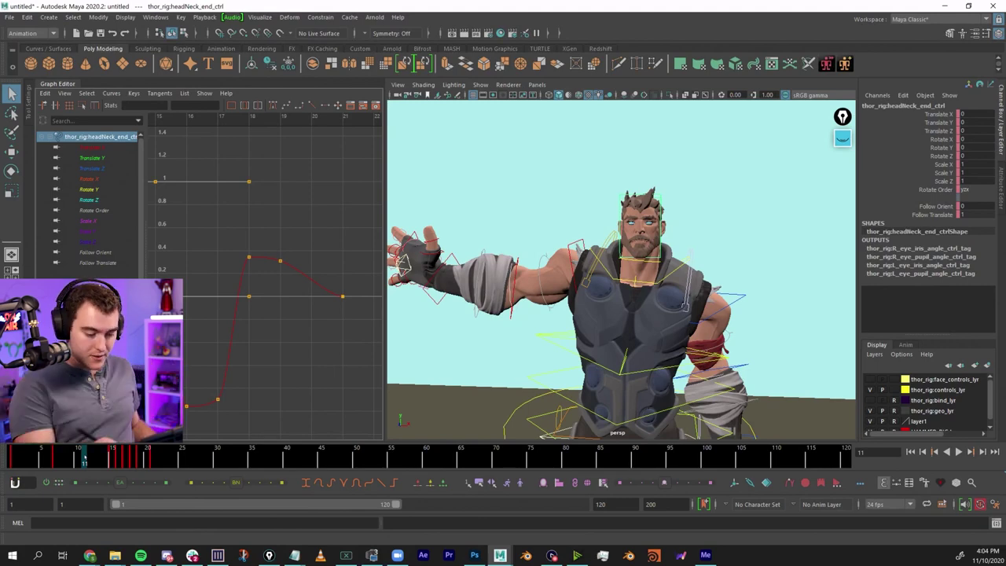
# Play back the catch repeatedly from a wider view of the character, restarting shortly before the impact.
pyautogui.keyDown('alt'); pyautogui.moveTo(771, 314); pyautogui.dragTo(698, 309, button='right'); pyautogui.keyUp('alt')
pyautogui.keyDown('alt'); pyautogui.moveTo(698, 309); pyautogui.dragTo(742, 309, button='middle'); pyautogui.keyUp('alt')
pyautogui.hotkey('alt', 'v')
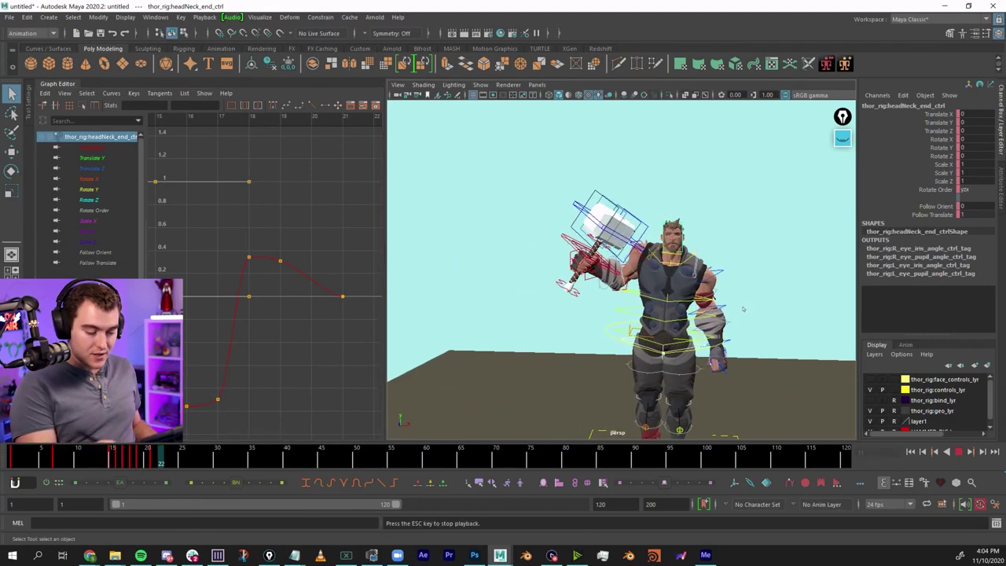
pyautogui.hotkey('alt', 'v')
pyautogui.click(94, 462)
pyautogui.hotkey('alt', 'v')
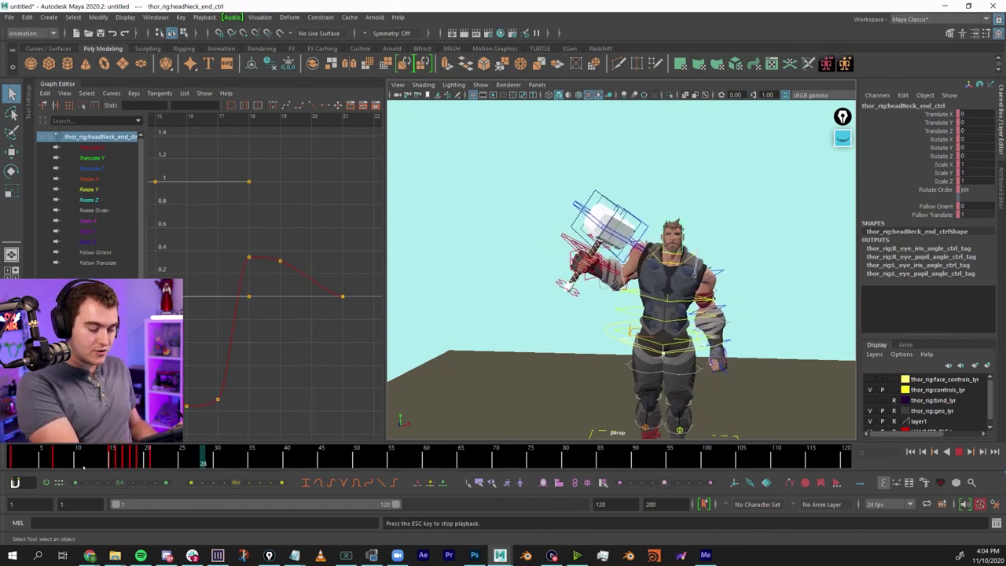
pyautogui.hotkey('alt', 'v')
pyautogui.click(95, 461)
pyautogui.hotkey('alt', 'v')
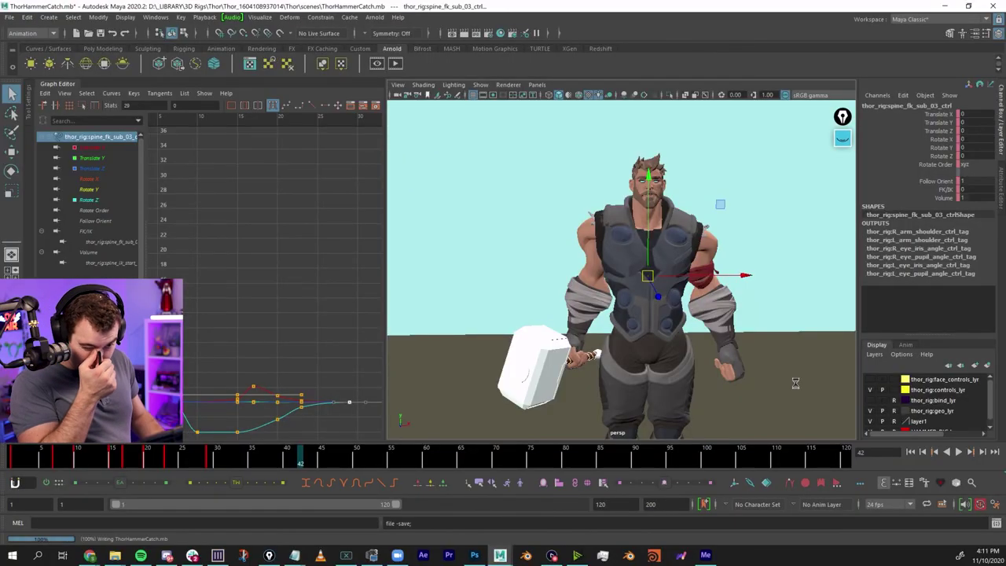
# Play back the animation from the catch through to the lowered hammer pose.
pyautogui.press('w')
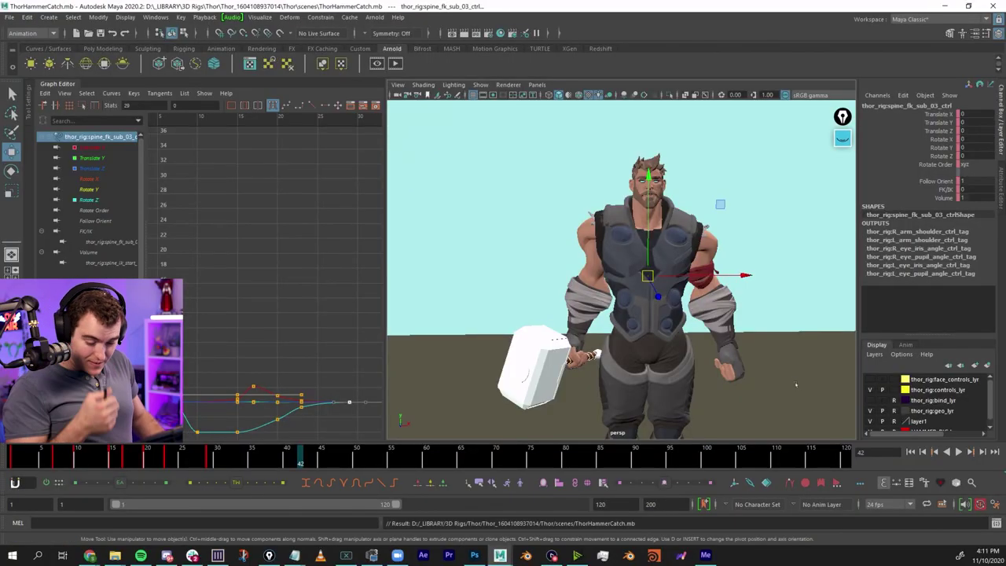
pyautogui.press('q')
pyautogui.hotkey('alt', 'v')
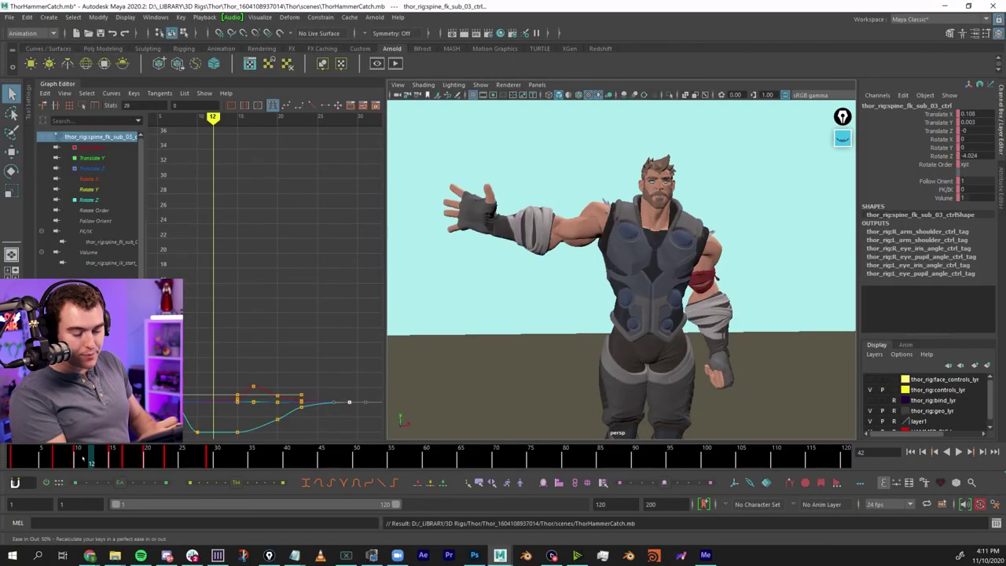
pyautogui.press('Escape')
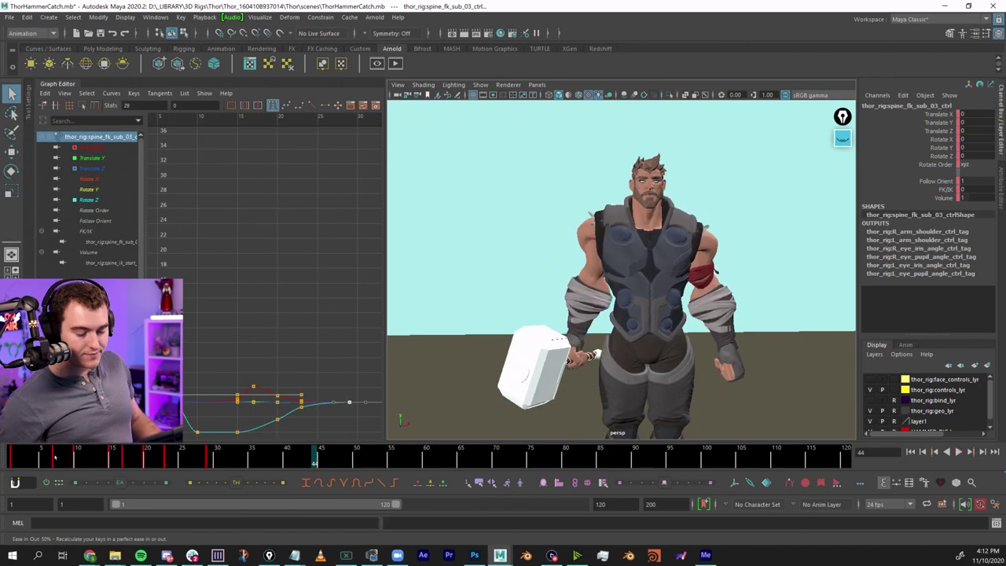
# Show the rig controls and examine the hammer in the character's lowered right hand from several angles at frame 44.
pyautogui.hotkey('alt', '1')
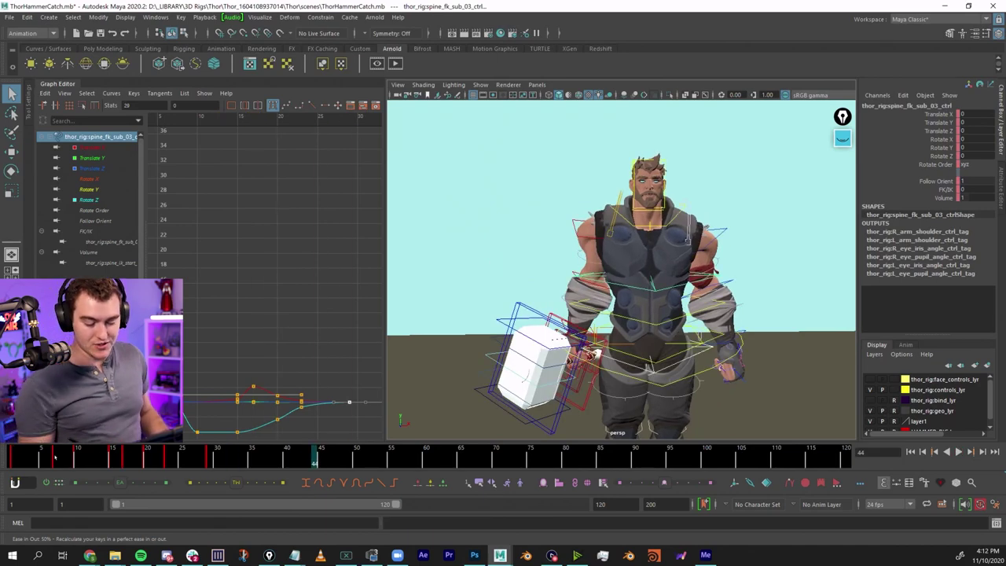
pyautogui.keyDown('alt'); pyautogui.moveTo(676, 315); pyautogui.dragTo(769, 296); pyautogui.keyUp('alt')
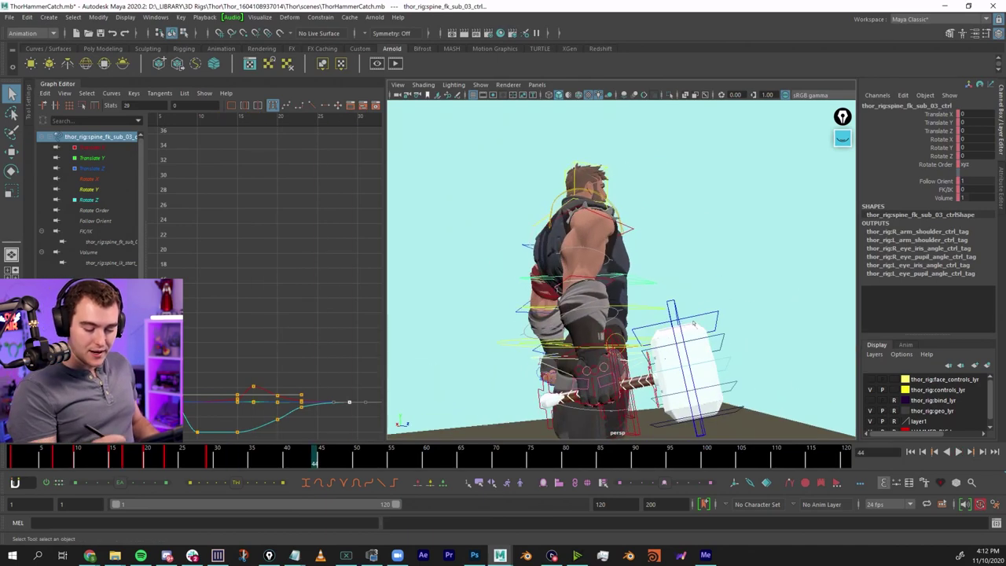
pyautogui.keyDown('alt'); pyautogui.moveTo(698, 326); pyautogui.dragTo(672, 268, button='middle'); pyautogui.keyUp('alt')
pyautogui.keyDown('alt'); pyautogui.moveTo(672, 267); pyautogui.dragTo(589, 276); pyautogui.keyUp('alt')
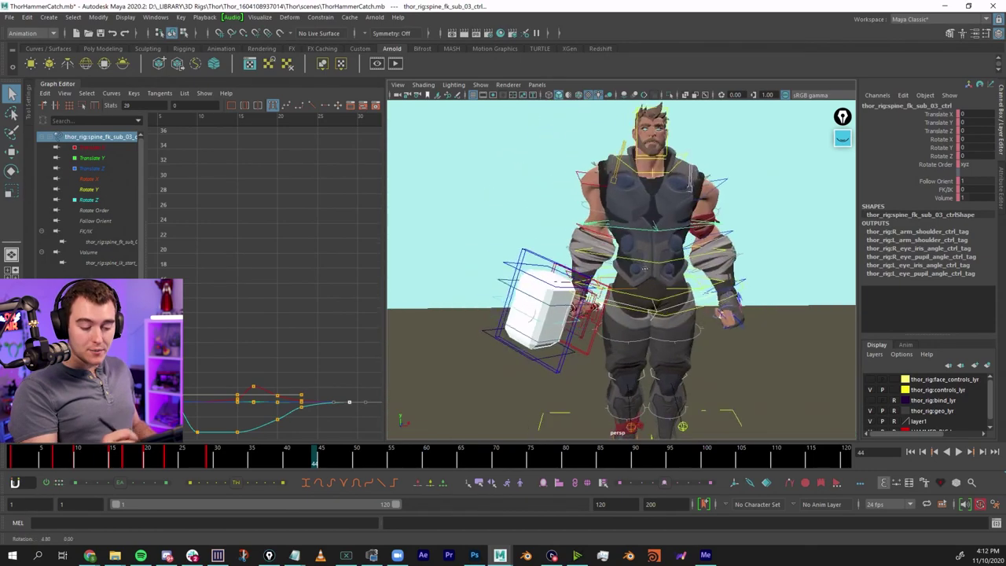
pyautogui.keyDown('alt'); pyautogui.moveTo(684, 263); pyautogui.dragTo(782, 252, button='right'); pyautogui.keyUp('alt')
pyautogui.scroll(-5, 713, 346)
pyautogui.scroll(4, 714, 346)
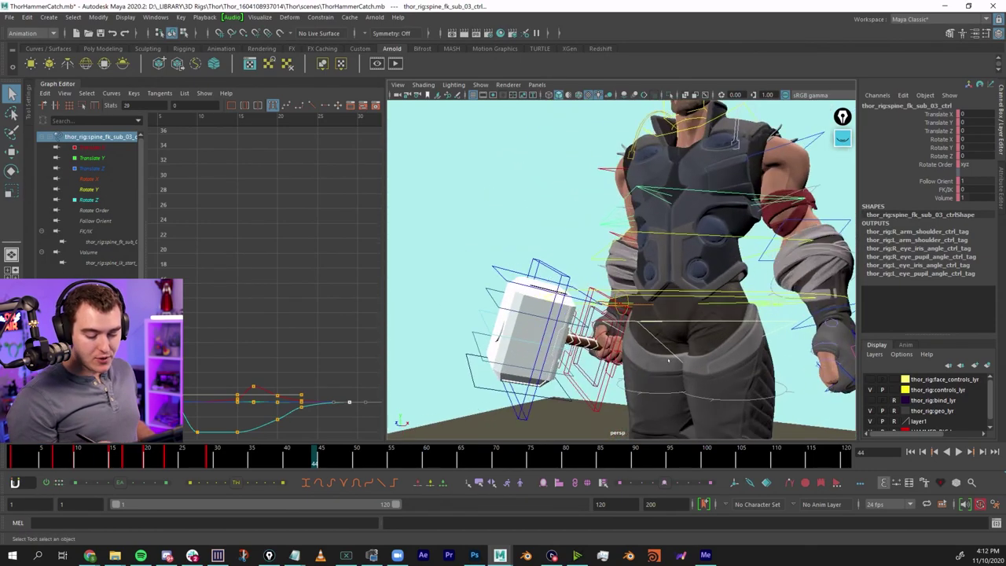
pyautogui.scroll(-3, 714, 347)
pyautogui.keyDown('alt'); pyautogui.moveTo(715, 347); pyautogui.dragTo(628, 369); pyautogui.keyUp('alt')
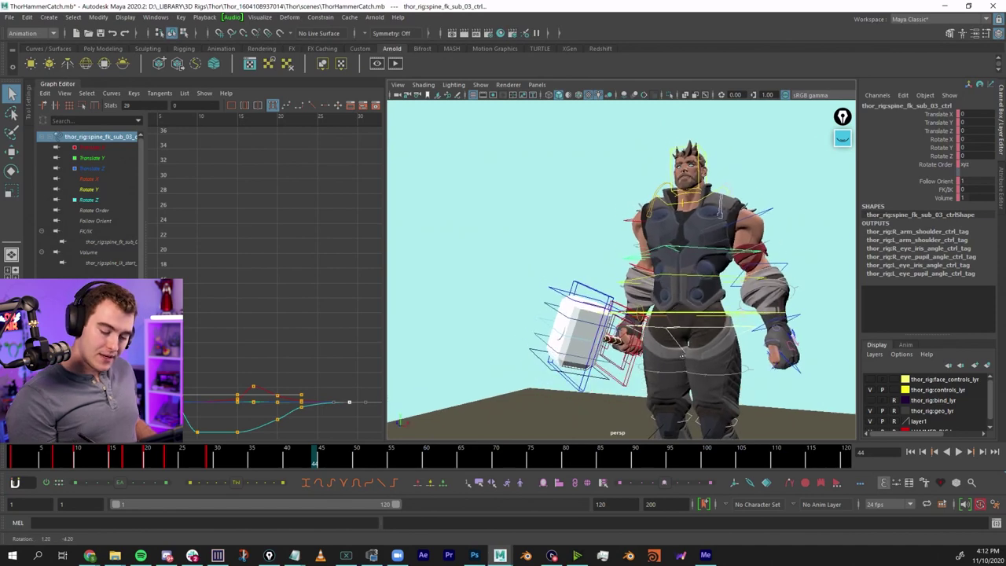
# Try moving the hammer's hammer_Handle_CON_01 control up and away from the hand at frame 44, then undo the move and deselect it.
pyautogui.click(622, 371)
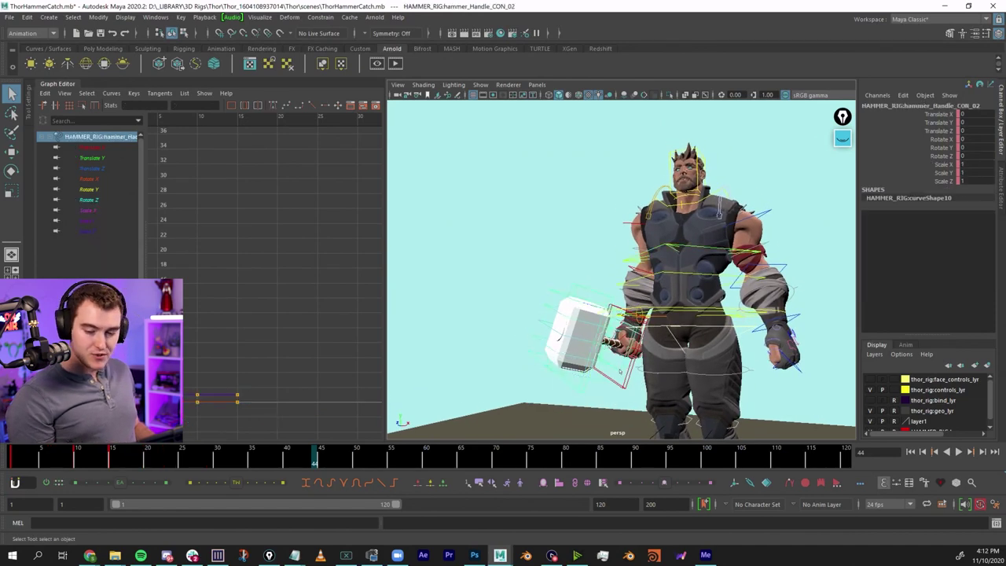
pyautogui.click(652, 397)
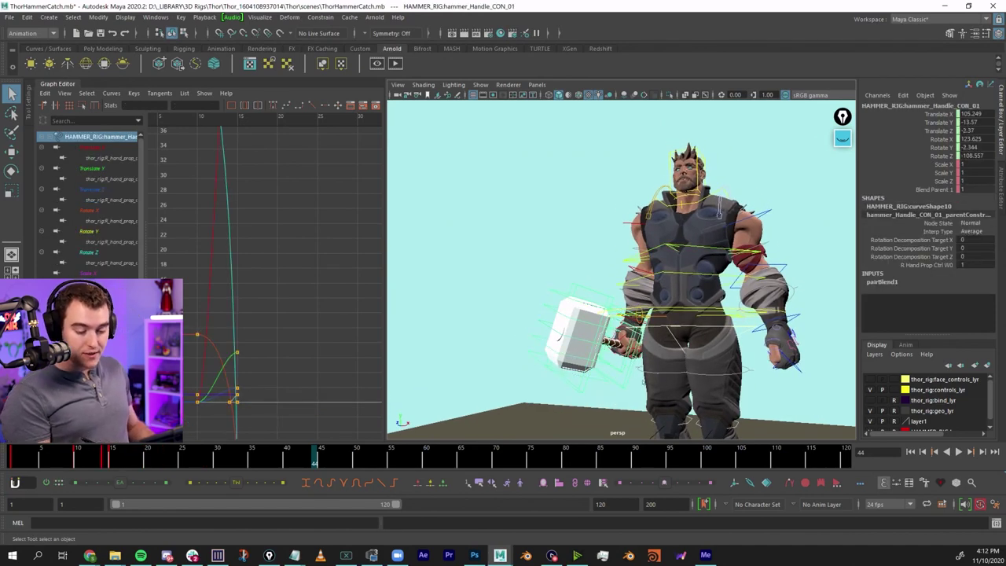
pyautogui.press('w')
pyautogui.moveTo(638, 346); pyautogui.dragTo(542, 224)
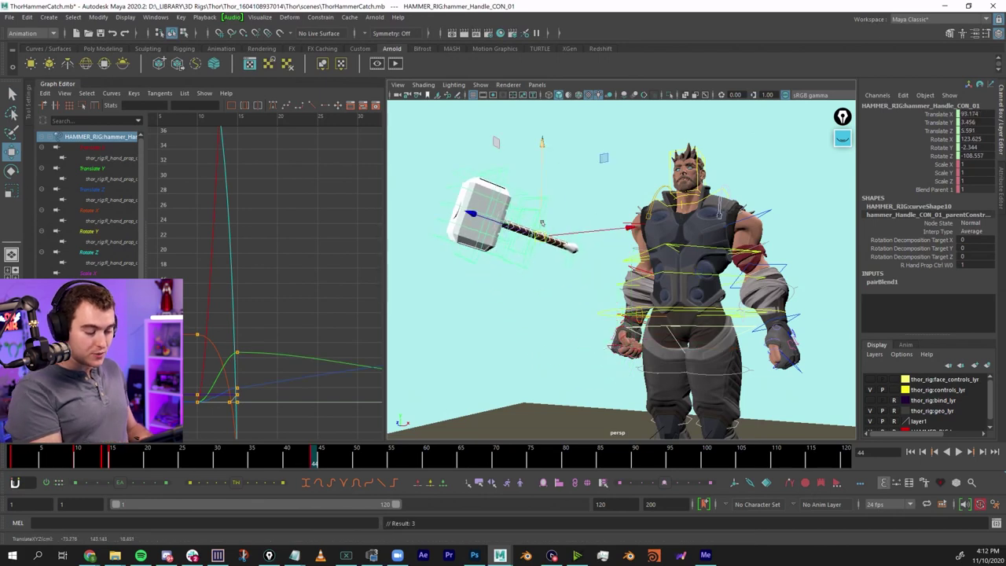
pyautogui.moveTo(176, 457); pyautogui.dragTo(306, 452)
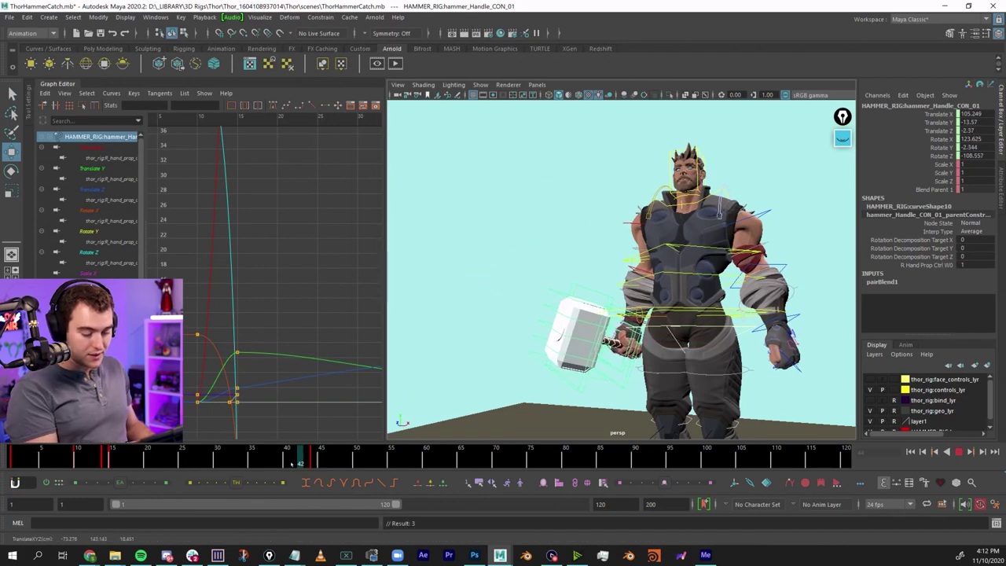
pyautogui.hotkey('alt', 'v')
pyautogui.hotkey('ctrl', 'z')
pyautogui.hotkey('ctrl', 'z')
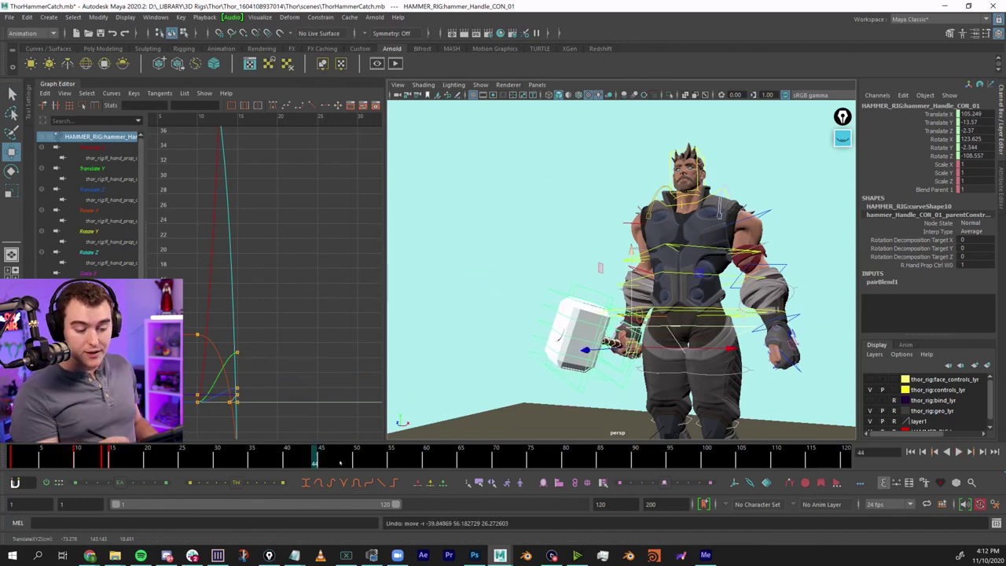
pyautogui.press('q')
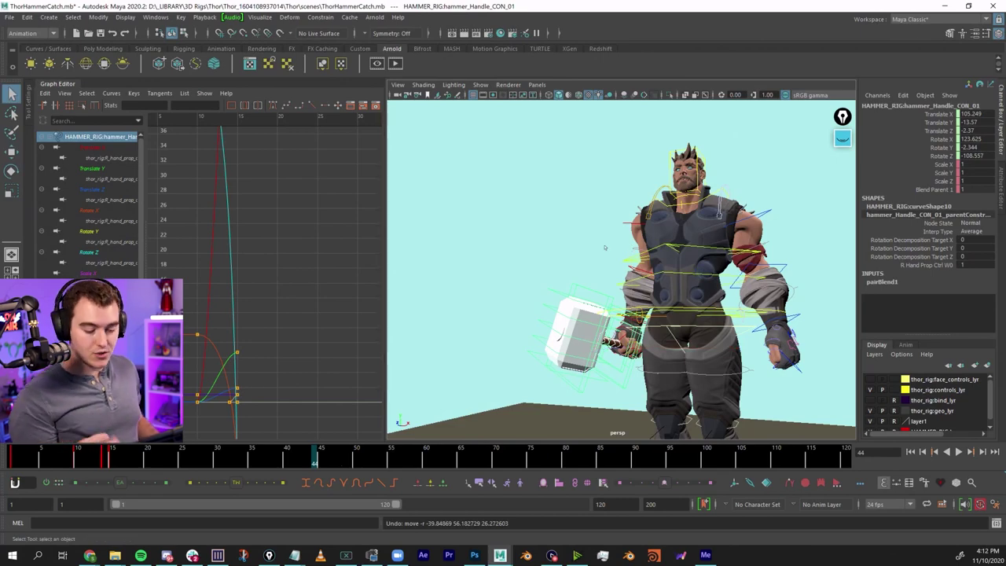
pyautogui.click(503, 271)
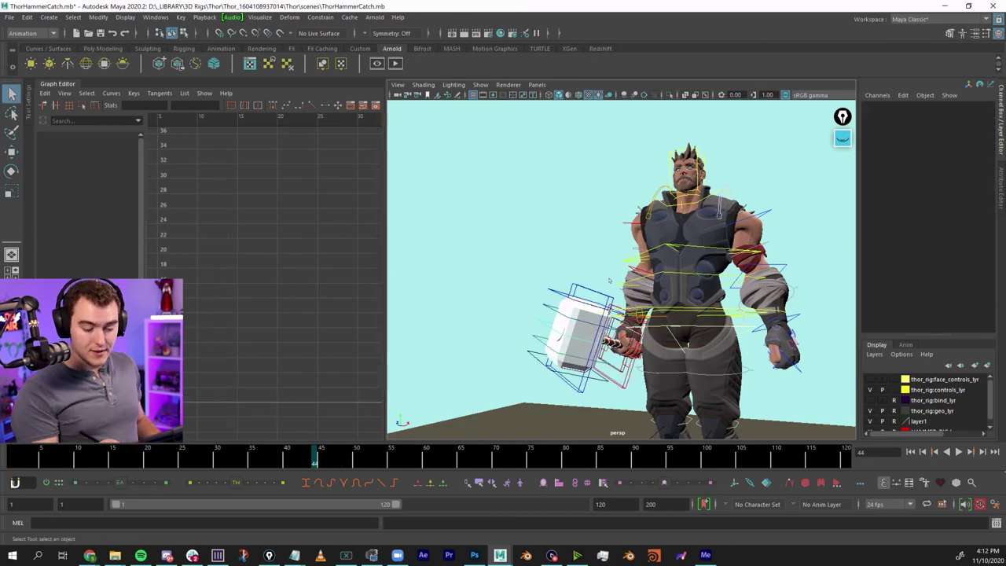
# Try moving the hammer's hammer_Handle_CON_02 control up and far away from the character's hand at frame 44.
pyautogui.keyDown('alt'); pyautogui.moveTo(686, 327); pyautogui.dragTo(662, 330); pyautogui.keyUp('alt')
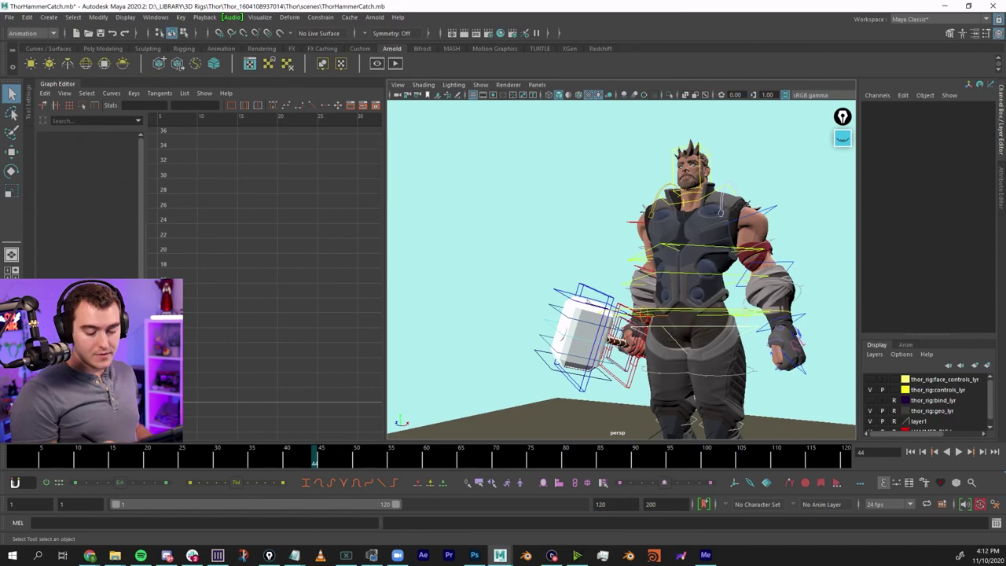
pyautogui.keyDown('alt'); pyautogui.moveTo(699, 374); pyautogui.dragTo(636, 374); pyautogui.keyUp('alt')
pyautogui.click(619, 376)
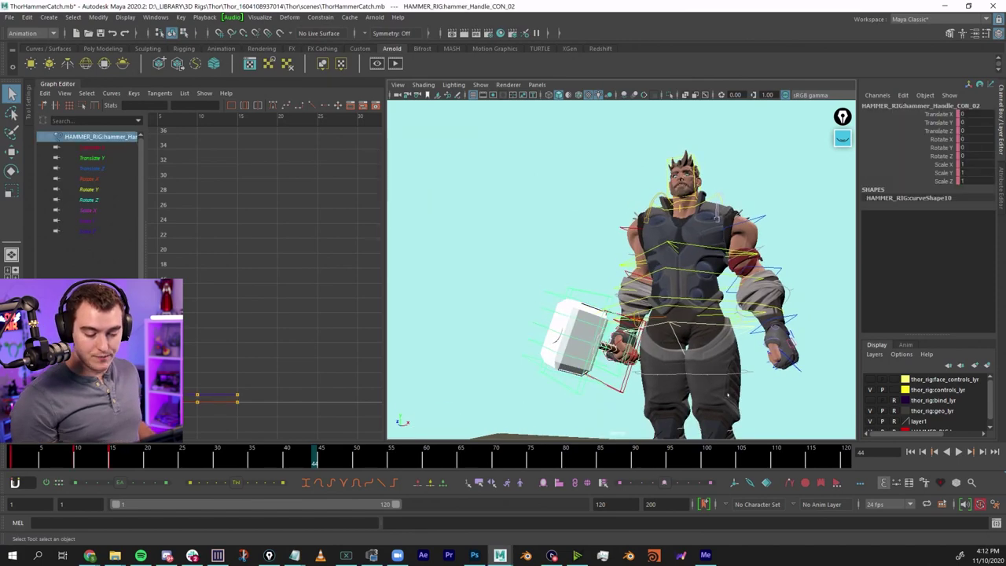
pyautogui.press('w')
pyautogui.keyDown('alt'); pyautogui.moveTo(766, 361); pyautogui.dragTo(688, 338, button='right'); pyautogui.keyUp('alt')
pyautogui.keyDown('alt'); pyautogui.moveTo(688, 338); pyautogui.dragTo(525, 365); pyautogui.keyUp('alt')
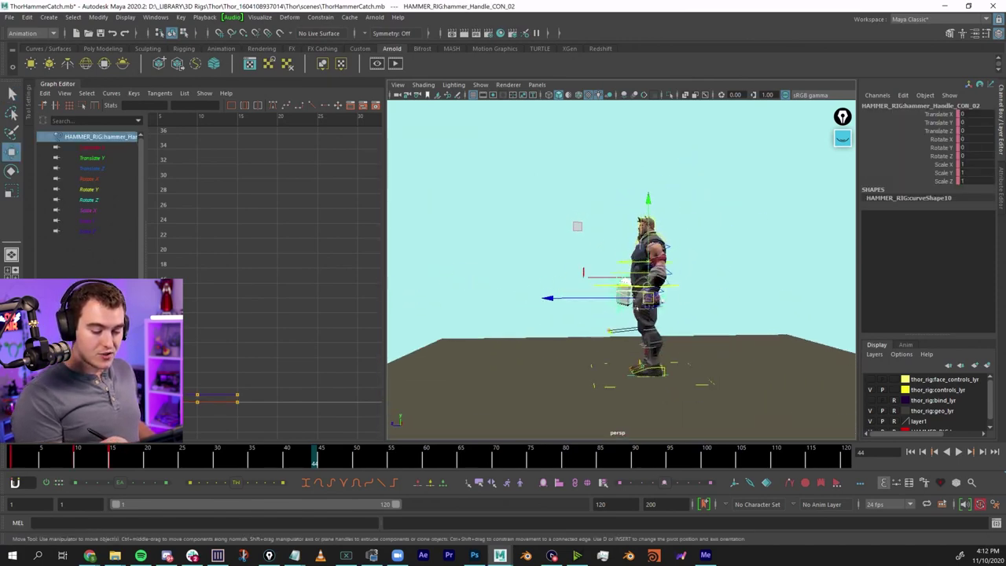
pyautogui.moveTo(646, 299); pyautogui.dragTo(414, 258)
pyautogui.keyDown('alt'); pyautogui.moveTo(481, 405); pyautogui.dragTo(823, 317); pyautogui.keyUp('alt')
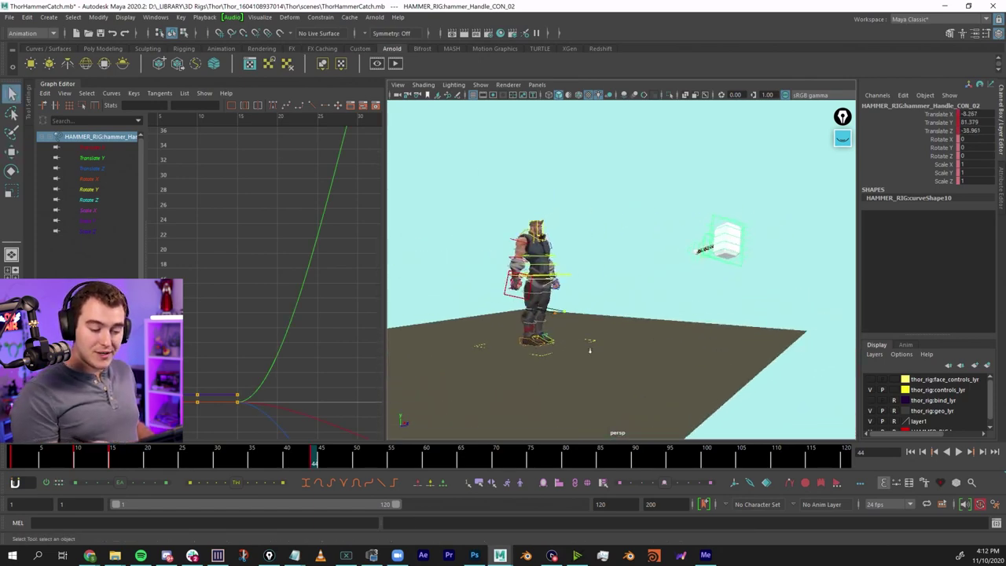
# Select the right arm's R_arm_fk_mid_ctrl for rotation, then undo that selection and the hammer_Handle_CON_02 move.
pyautogui.keyDown('alt'); pyautogui.moveTo(591, 350); pyautogui.dragTo(689, 317, button='right'); pyautogui.keyUp('alt')
pyautogui.keyDown('alt'); pyautogui.moveTo(690, 317); pyautogui.dragTo(651, 326); pyautogui.keyUp('alt')
pyautogui.keyDown('alt'); pyautogui.moveTo(652, 325); pyautogui.dragTo(553, 297, button='right'); pyautogui.keyUp('alt')
pyautogui.keyDown('alt'); pyautogui.moveTo(553, 297); pyautogui.dragTo(580, 309); pyautogui.keyUp('alt')
pyautogui.click(495, 265)
pyautogui.press('e')
pyautogui.hotkey('ctrl', 'z')
pyautogui.hotkey('ctrl', 'z')
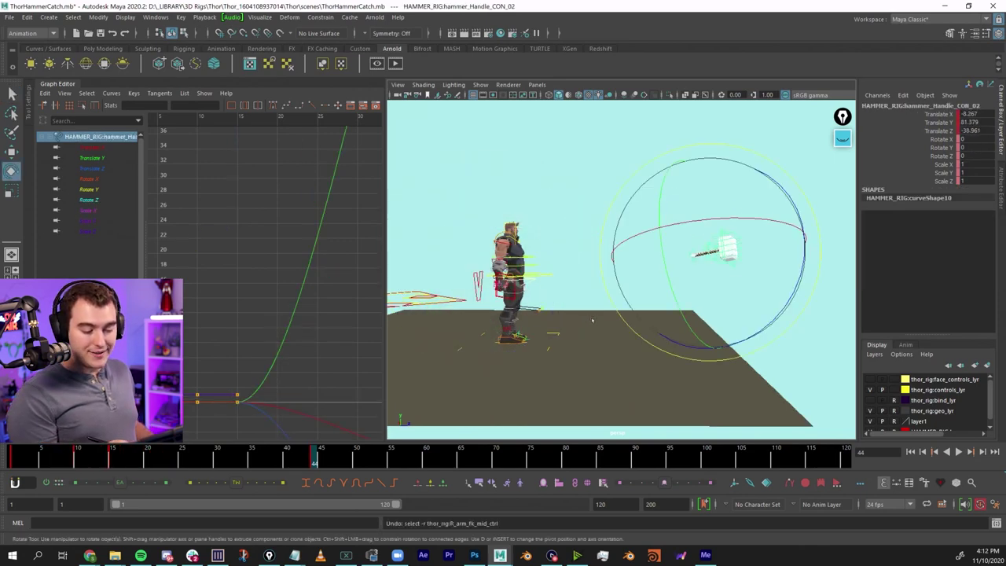
pyautogui.hotkey('ctrl', 'z')
pyautogui.press('f')
pyautogui.press('q')
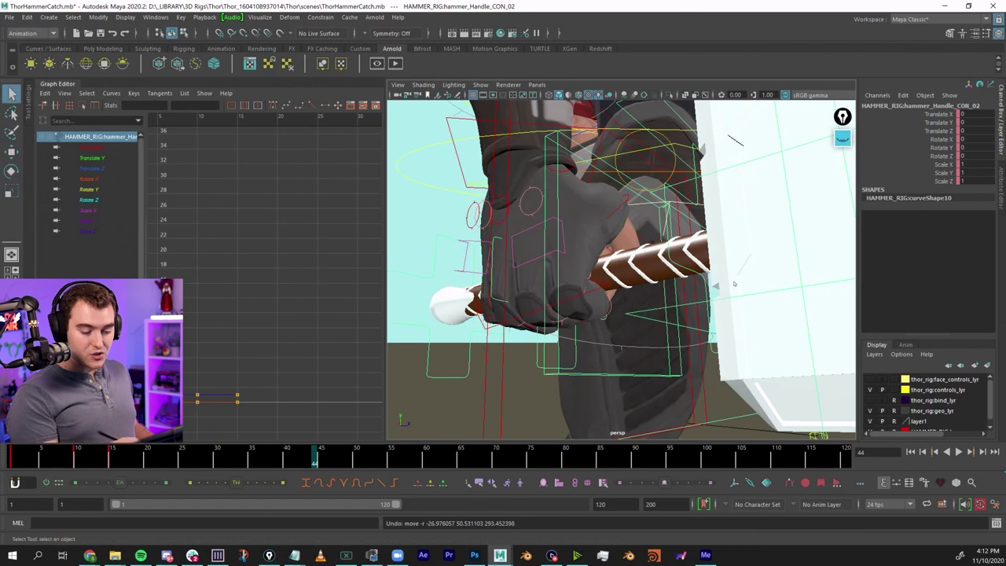
# Examine the grip on the hammer handle and the hammer_Handle_CON_02 control shape from several angles.
pyautogui.keyDown('alt'); pyautogui.moveTo(732, 286); pyautogui.dragTo(704, 274, button='right'); pyautogui.keyUp('alt')
pyautogui.keyDown('alt'); pyautogui.moveTo(736, 271); pyautogui.dragTo(614, 263); pyautogui.keyUp('alt')
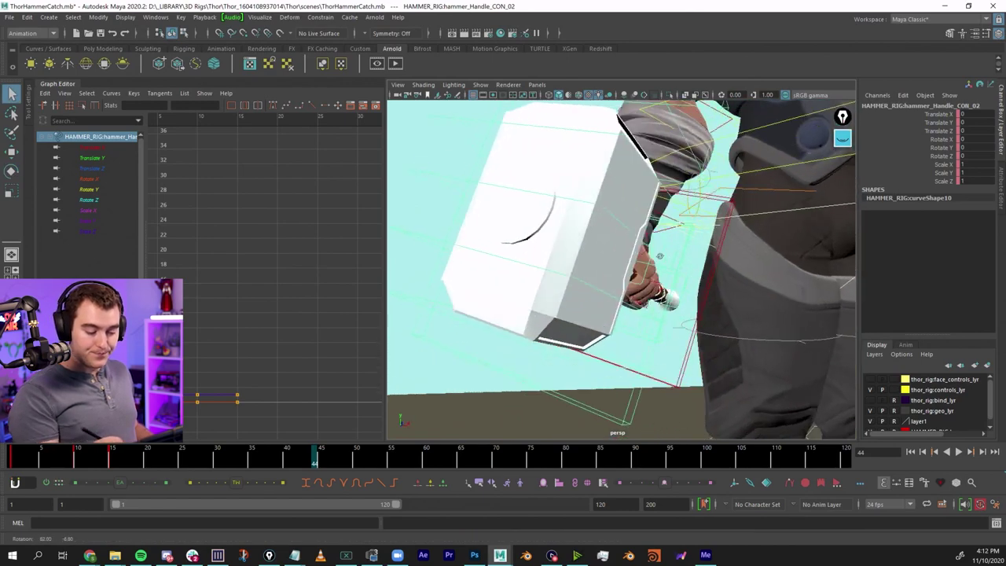
pyautogui.click(651, 344)
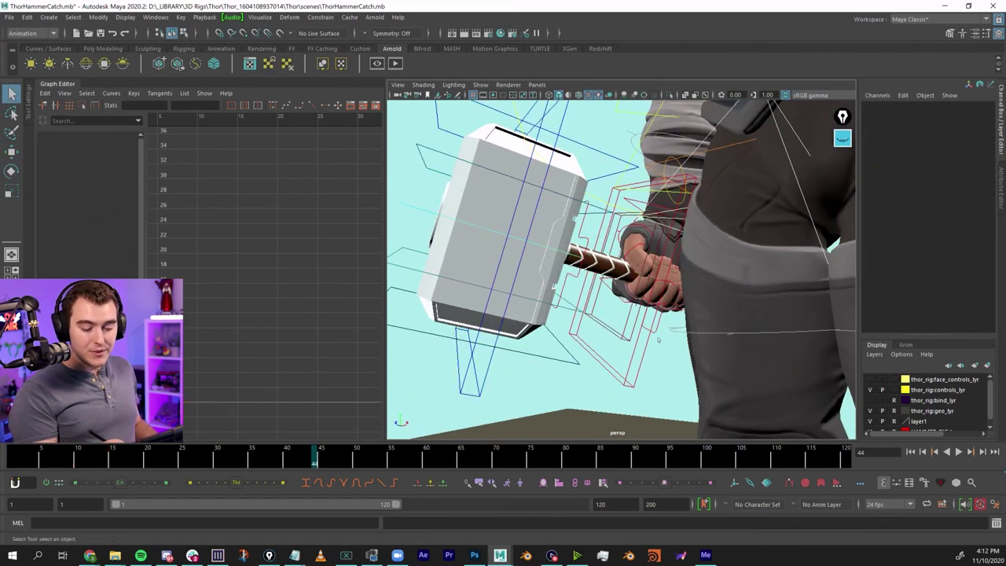
pyautogui.keyDown('alt'); pyautogui.moveTo(651, 344); pyautogui.dragTo(636, 342); pyautogui.keyUp('alt')
pyautogui.click(615, 335)
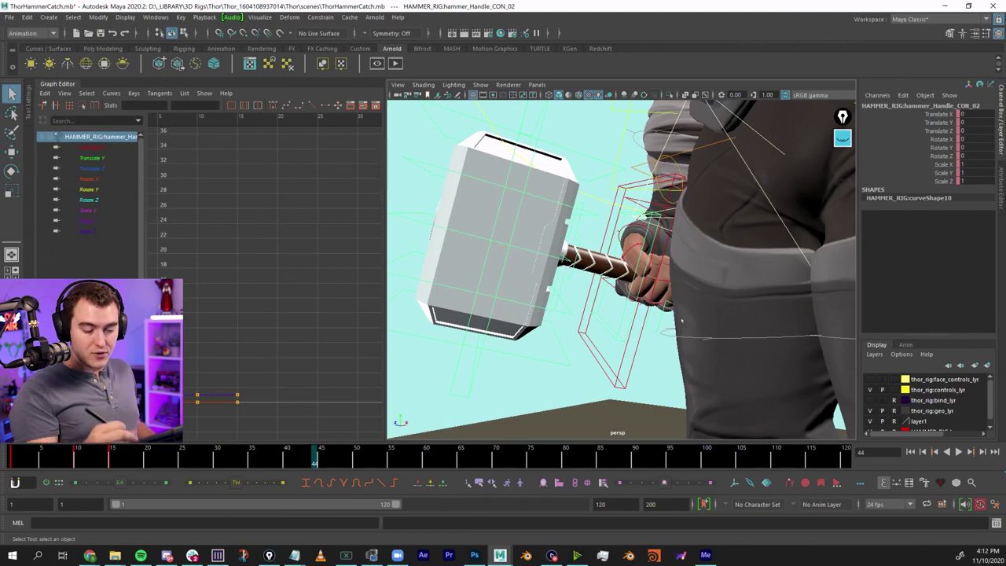
pyautogui.keyDown('alt'); pyautogui.moveTo(681, 321); pyautogui.dragTo(887, 298); pyautogui.keyUp('alt')
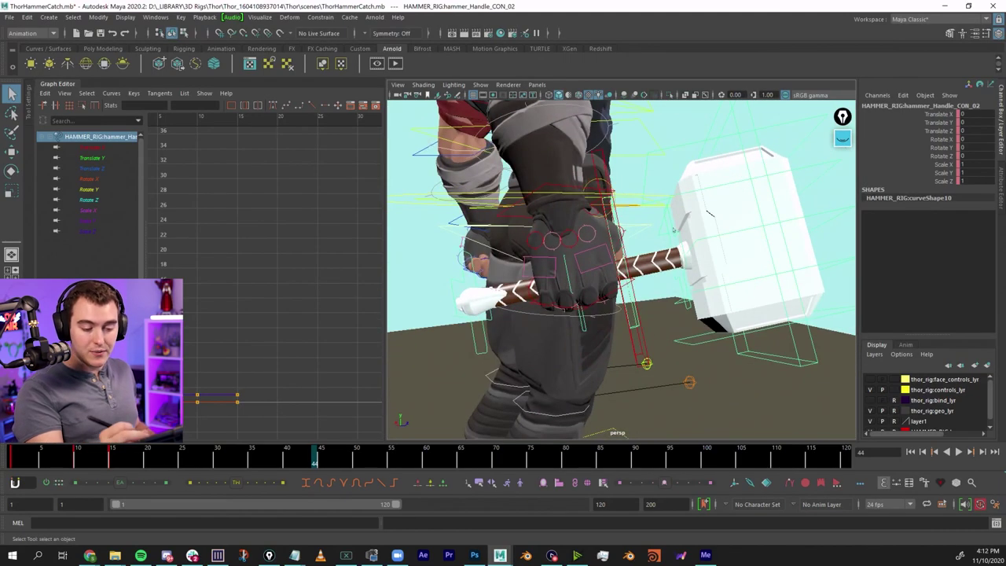
pyautogui.click(676, 132)
pyautogui.keyDown('alt'); pyautogui.moveTo(736, 329); pyautogui.dragTo(737, 296); pyautogui.keyUp('alt')
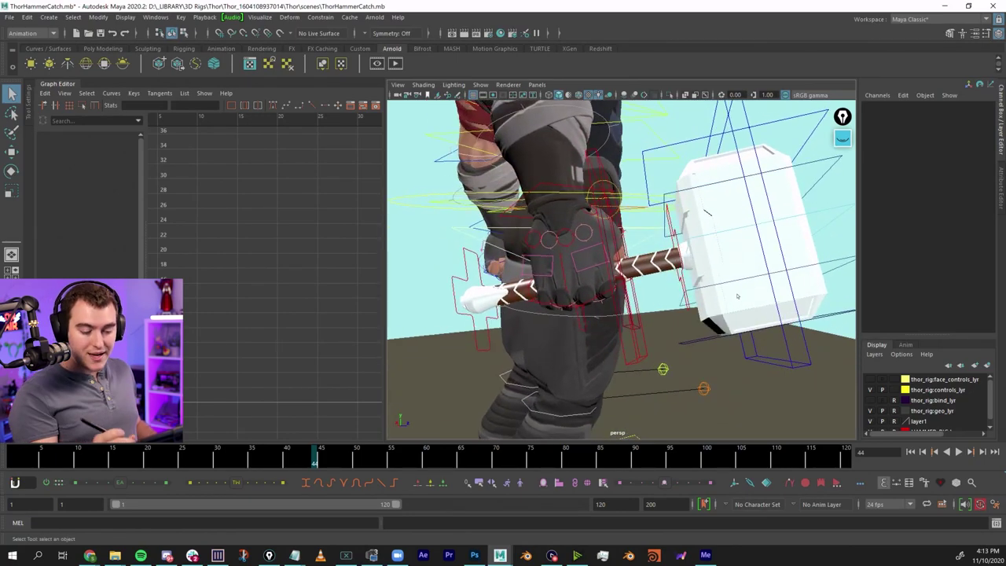
pyautogui.keyDown('alt'); pyautogui.moveTo(676, 285); pyautogui.dragTo(736, 293); pyautogui.keyUp('alt')
# Try rotating hammer_Handle_CON_02 to about -30.5 in Rotate Z so the hammer head tilts toward the ground.
pyautogui.click(690, 302)
pyautogui.press('e')
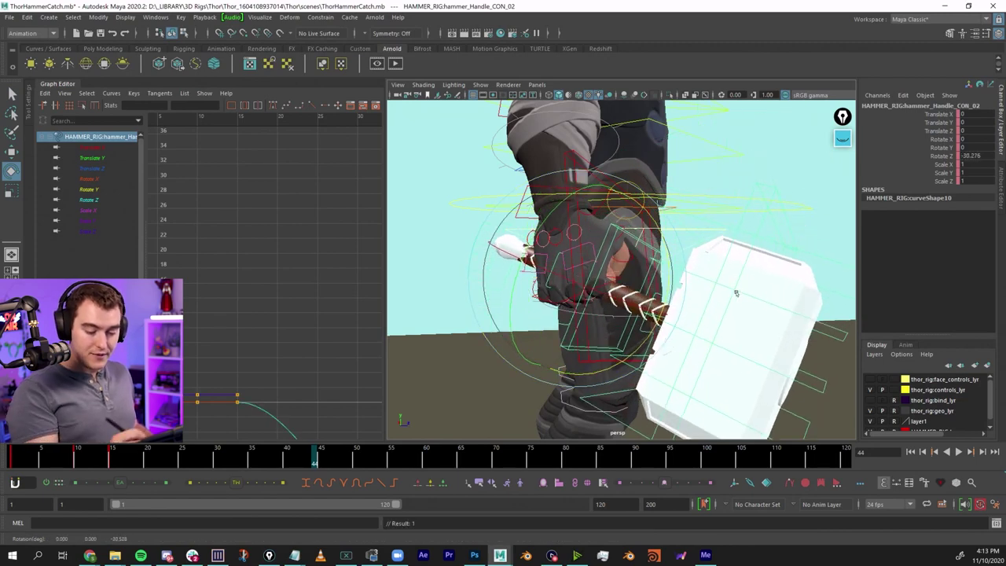
pyautogui.press('q')
pyautogui.keyDown('alt'); pyautogui.moveTo(737, 293); pyautogui.dragTo(661, 287, button='right'); pyautogui.keyUp('alt')
pyautogui.keyDown('alt'); pyautogui.moveTo(762, 256); pyautogui.dragTo(674, 222); pyautogui.keyUp('alt')
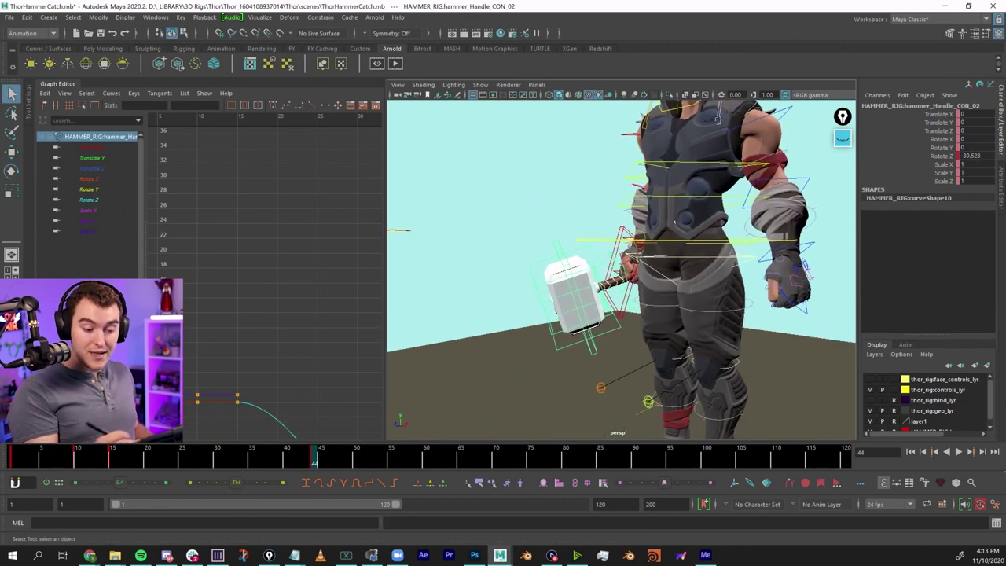
# Try reshaping the right hand around the tilted handle by adjusting R_hand_relax_A_ctrl and R_hand_relax_B_ctrl.
pyautogui.click(550, 206)
pyautogui.keyDown('alt'); pyautogui.moveTo(543, 236); pyautogui.dragTo(668, 232); pyautogui.keyUp('alt')
pyautogui.keyDown('alt'); pyautogui.moveTo(574, 263); pyautogui.dragTo(660, 268, button='right'); pyautogui.keyUp('alt')
pyautogui.click(588, 260)
pyautogui.press('e')
pyautogui.moveTo(582, 266); pyautogui.dragTo(690, 275)
pyautogui.press('w')
pyautogui.press('q')
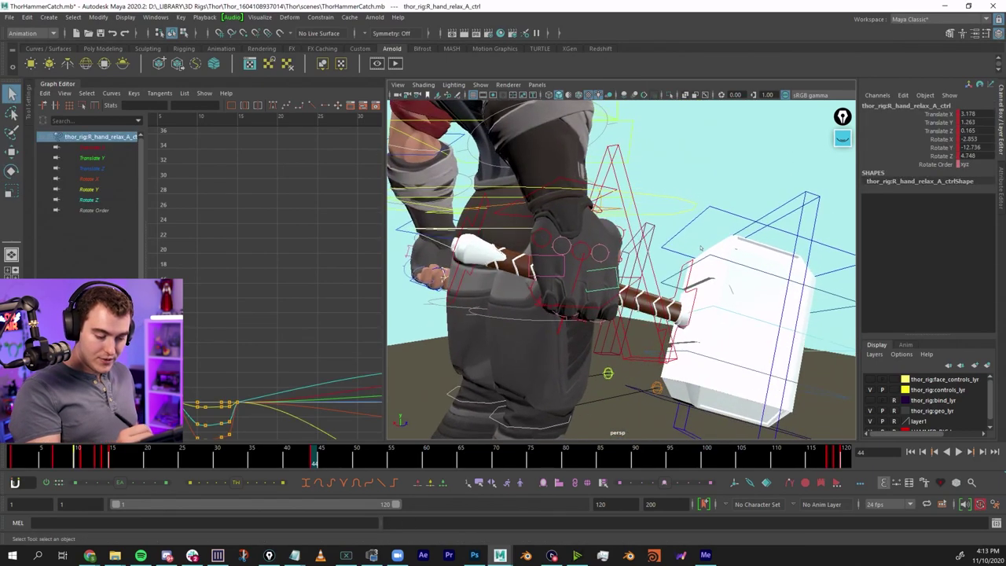
pyautogui.click(556, 276)
pyautogui.press('w')
pyautogui.moveTo(548, 244); pyautogui.dragTo(541, 243)
pyautogui.press('q')
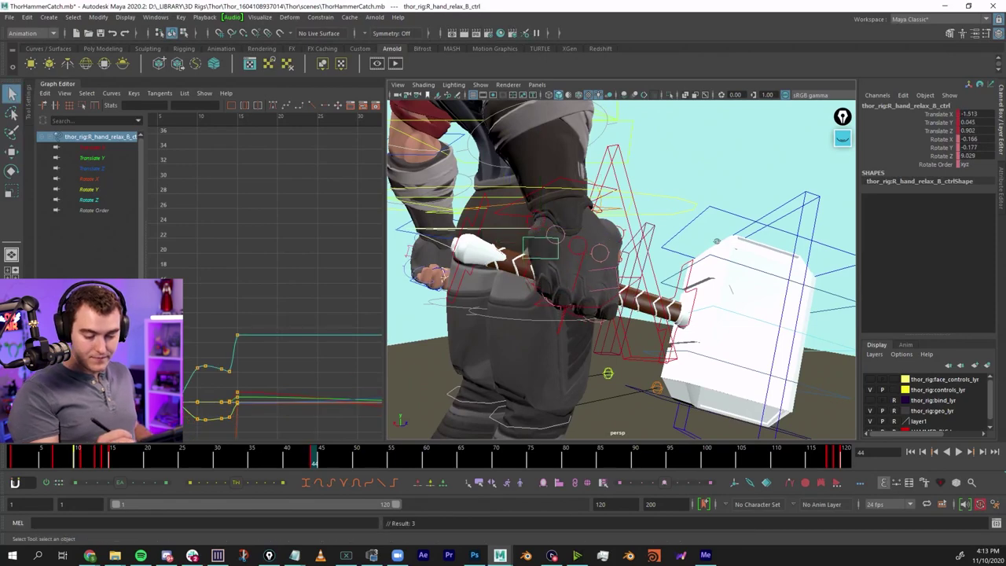
# Try shifting the right thumb's R_hand_thumb_carpal_ctrl slightly against the hammer handle and view the grip.
pyautogui.keyDown('alt'); pyautogui.moveTo(716, 241); pyautogui.dragTo(596, 218); pyautogui.keyUp('alt')
pyautogui.click(585, 238)
pyautogui.press('w')
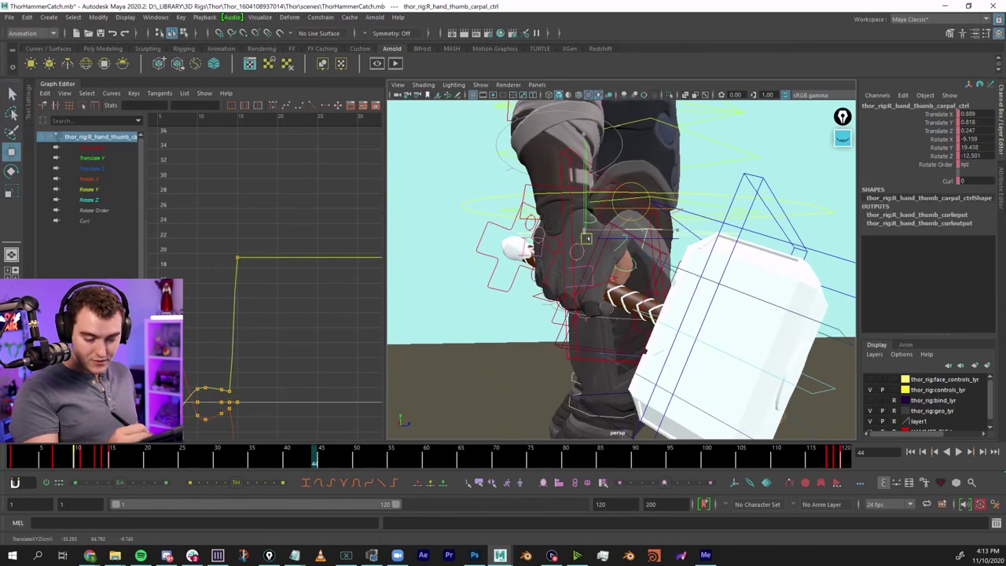
pyautogui.moveTo(586, 254); pyautogui.dragTo(582, 254)
pyautogui.press('q')
pyautogui.keyDown('alt'); pyautogui.moveTo(774, 240); pyautogui.dragTo(747, 304); pyautogui.keyUp('alt')
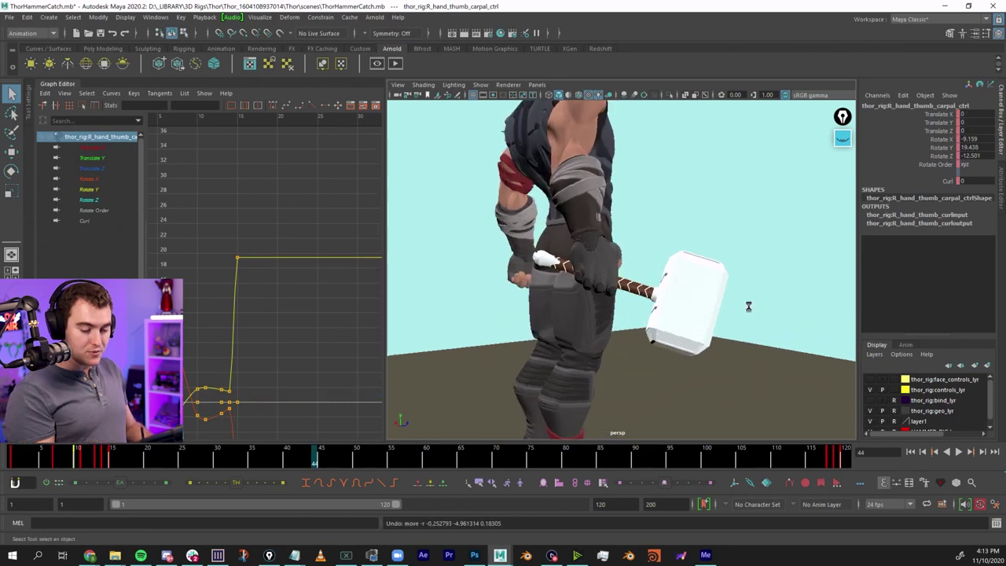
# Undo the right hand and thumb adjustments and the hammer_Handle_CON_02 rotation.
pyautogui.hotkey('ctrl', 'z')
pyautogui.hotkey('ctrl', 'z')
pyautogui.hotkey('ctrl', 'z')
pyautogui.hotkey('ctrl', 'z')
pyautogui.hotkey('ctrl', 'z')
pyautogui.hotkey('ctrl', 'z')
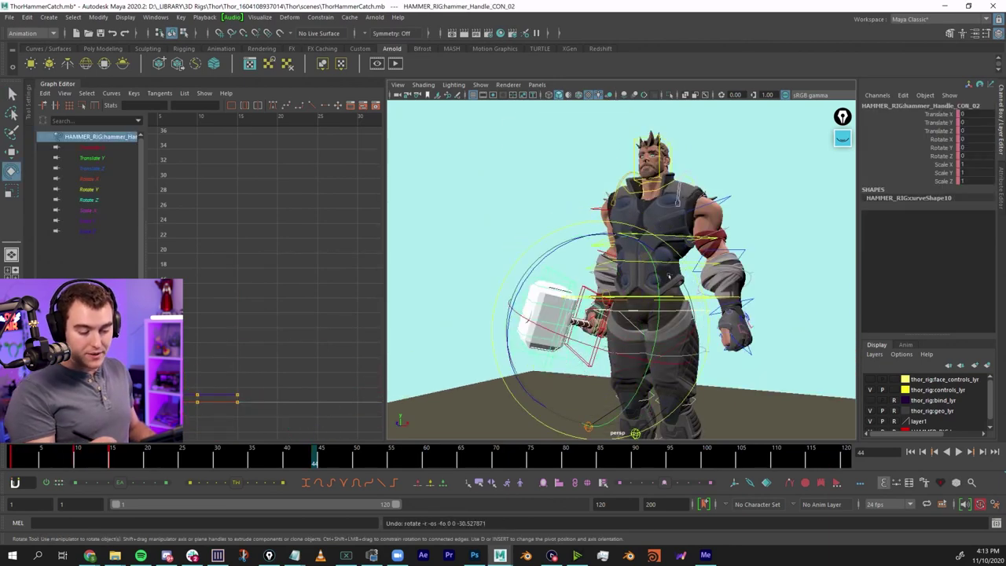
pyautogui.hotkey('ctrl', 'z')
pyautogui.hotkey('ctrl', 'z')
pyautogui.hotkey('ctrl', 'z')
pyautogui.hotkey('ctrl', 'z')
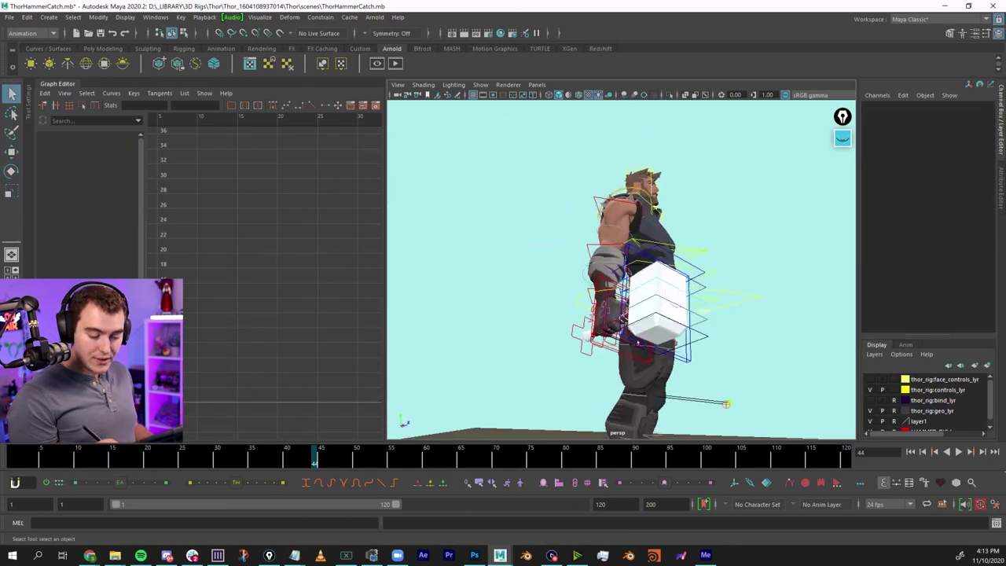
pyautogui.hotkey('ctrl', 'z')
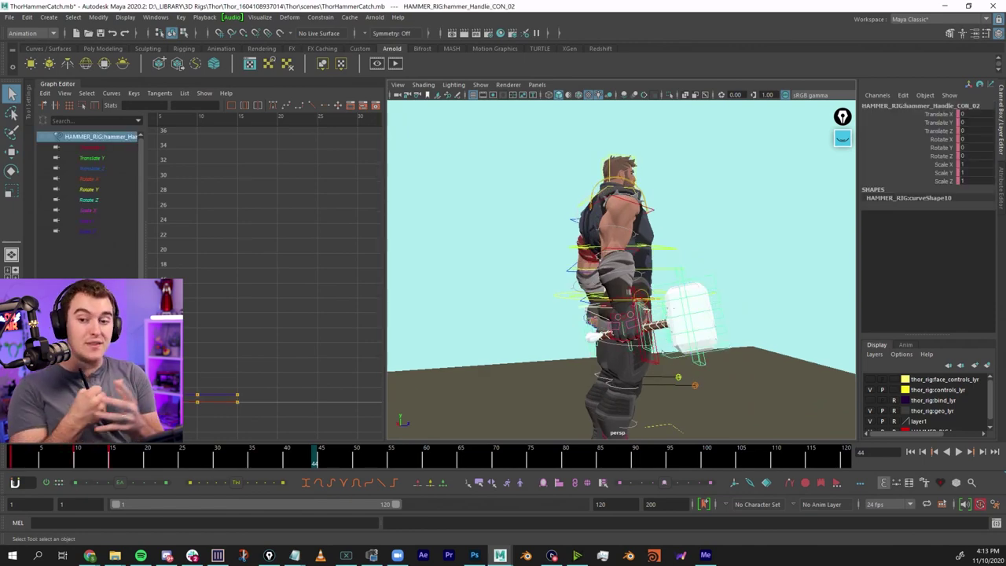
# Select hammer_Handle_CON_01, undo the trial changes to it, and scrub the timeline to around frame 55.
pyautogui.hotkey('ctrl', 'z')
pyautogui.hotkey('ctrl', 'z')
pyautogui.hotkey('ctrl', 'z')
pyautogui.hotkey('ctrl', 'z')
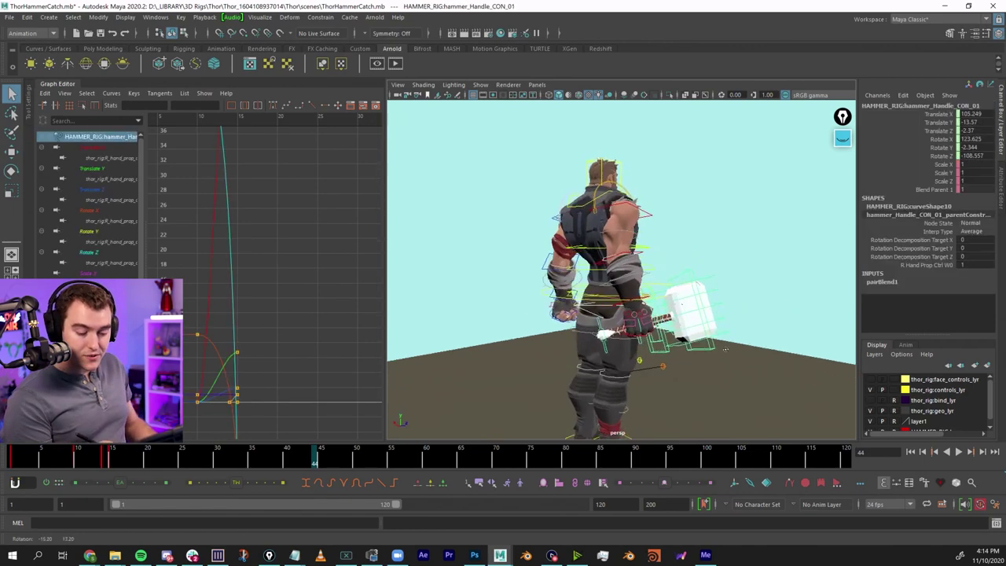
pyautogui.press('w')
pyautogui.hotkey('ctrl', 'z')
pyautogui.hotkey('ctrl', 'z')
pyautogui.hotkey('ctrl', 'z')
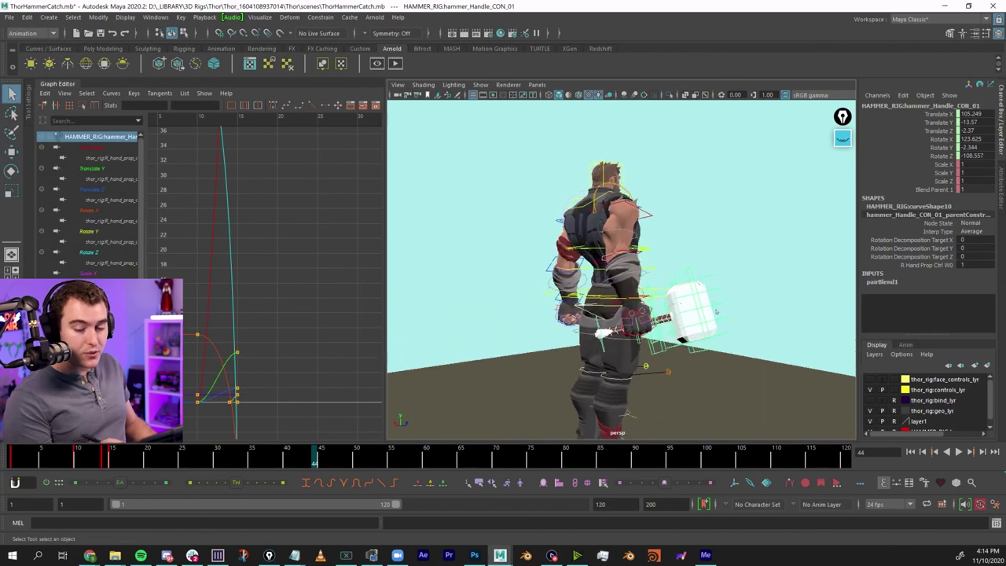
pyautogui.hotkey('ctrl', 'z')
pyautogui.hotkey('ctrl', 'z')
pyautogui.hotkey('ctrl', 'z')
pyautogui.hotkey('ctrl', 'z')
pyautogui.click(395, 458)
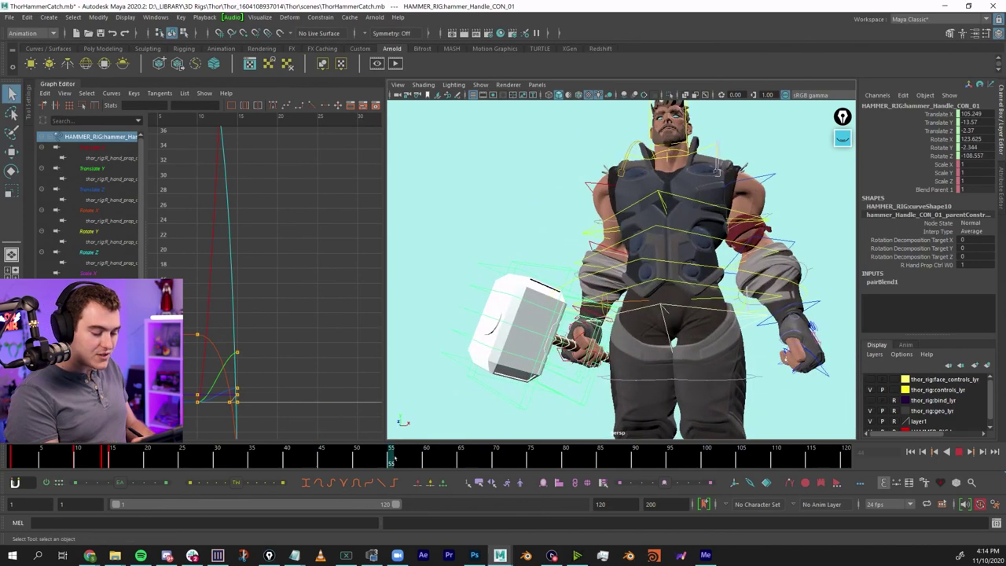
pyautogui.hotkey('ctrl', 'z')
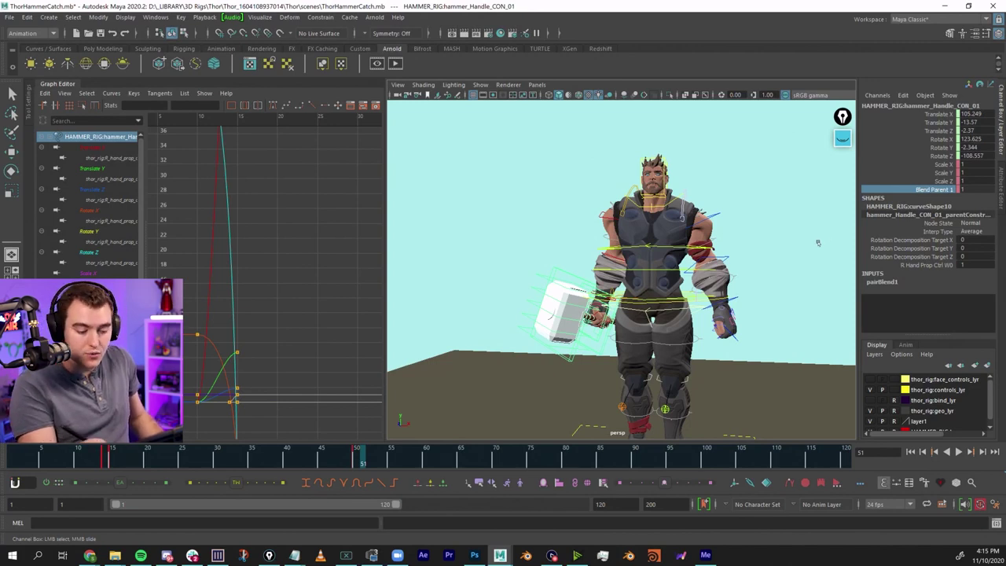
# Try switching hammer_Handle_CON_01's Blend Parent 1 to 0 at frame 51 and back to 1.
pyautogui.moveTo(818, 243); pyautogui.dragTo(769, 236, button='middle')
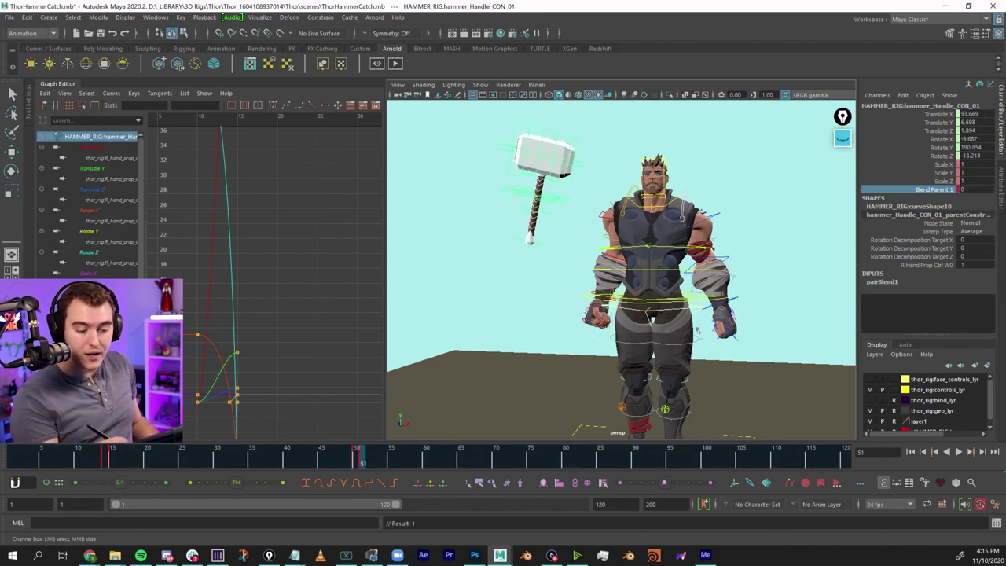
pyautogui.hotkey('ctrl', 'z')
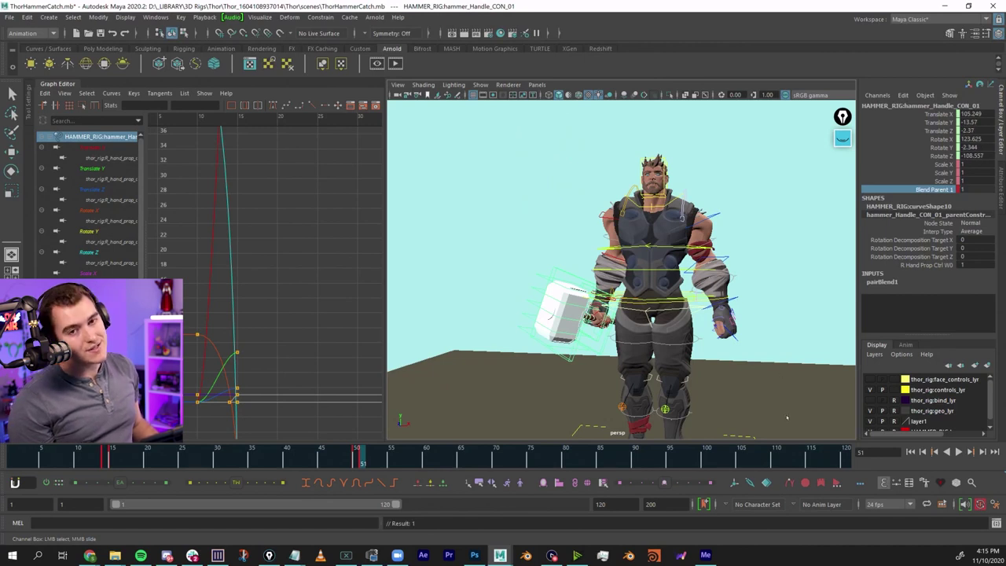
pyautogui.moveTo(783, 412); pyautogui.dragTo(705, 386, button='middle')
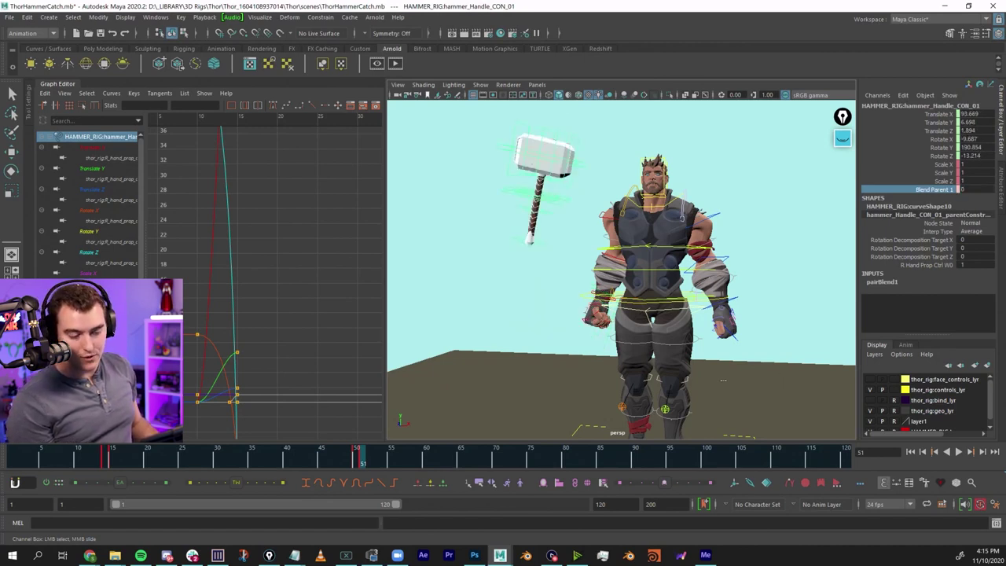
pyautogui.moveTo(760, 371); pyautogui.dragTo(812, 348, button='middle')
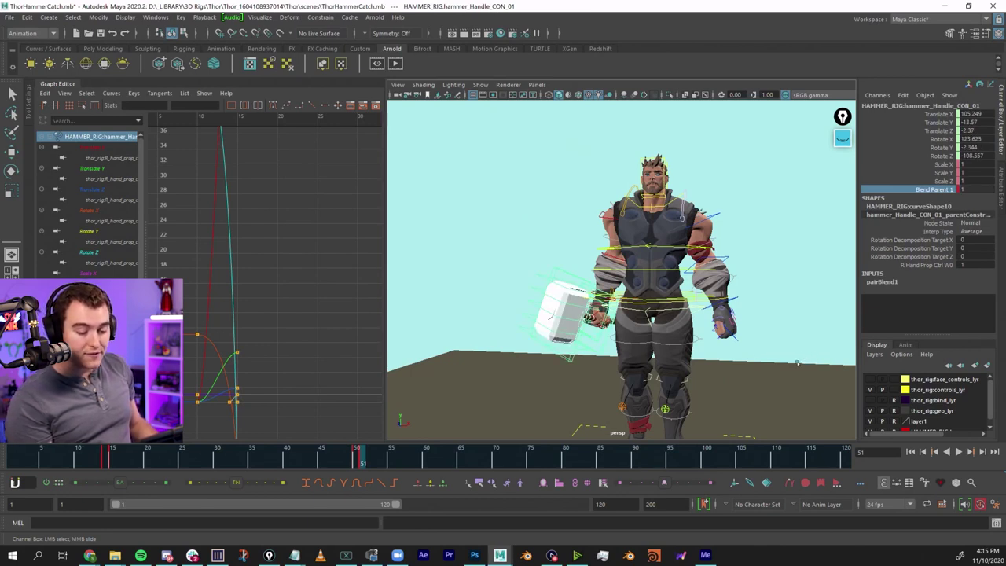
# Set Blend Parent 1 to 0 at frame 51 and align hammer_Handle_CON_01 back into the right hand using R_hand_prop_ctrl.
pyautogui.moveTo(798, 360); pyautogui.dragTo(727, 358, button='middle')
pyautogui.press('q')
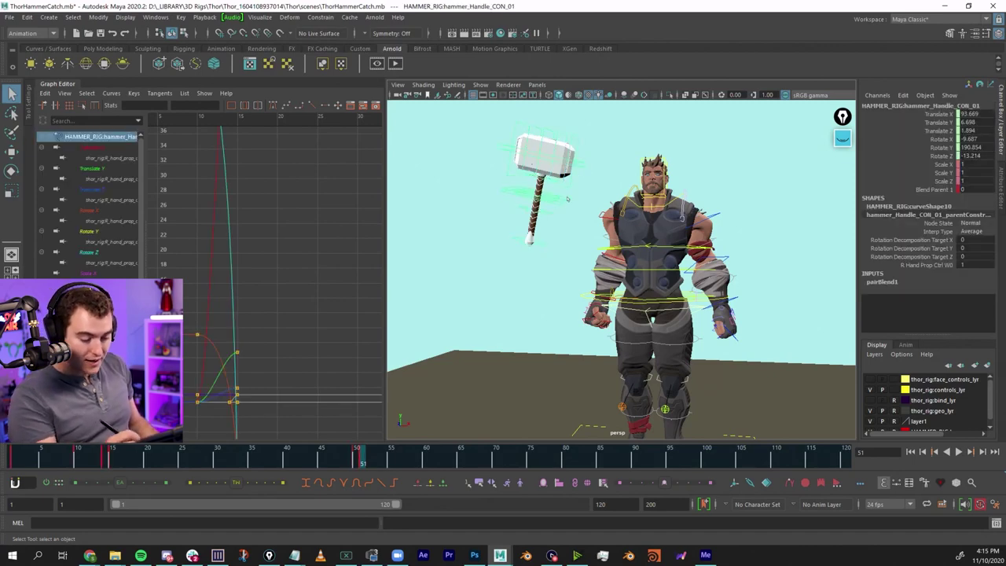
pyautogui.keyDown('alt'); pyautogui.moveTo(568, 199); pyautogui.dragTo(574, 220); pyautogui.keyUp('alt')
pyautogui.keyDown('alt'); pyautogui.moveTo(574, 220); pyautogui.dragTo(677, 299, button='right'); pyautogui.keyUp('alt')
pyautogui.click(620, 321)
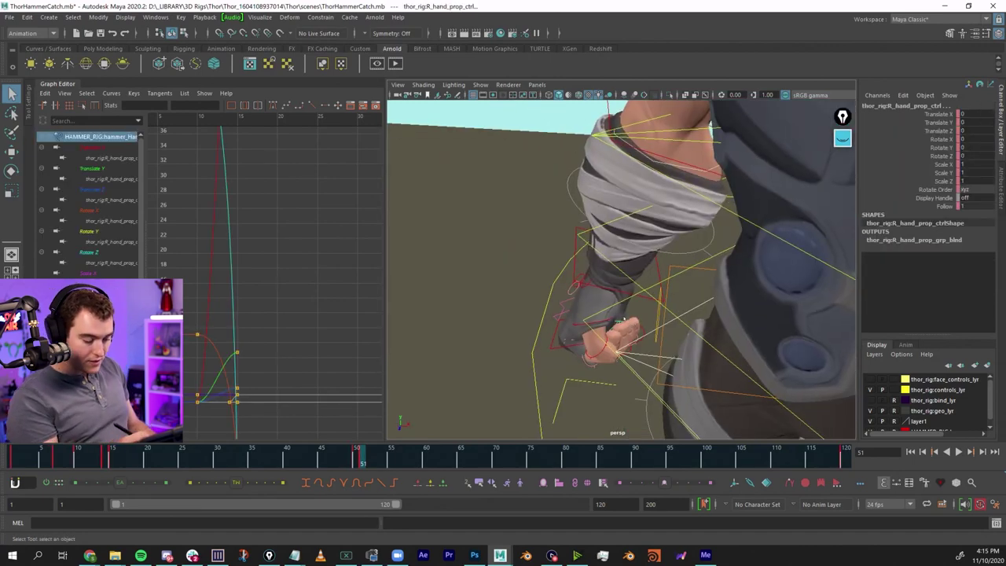
pyautogui.click(559, 482)
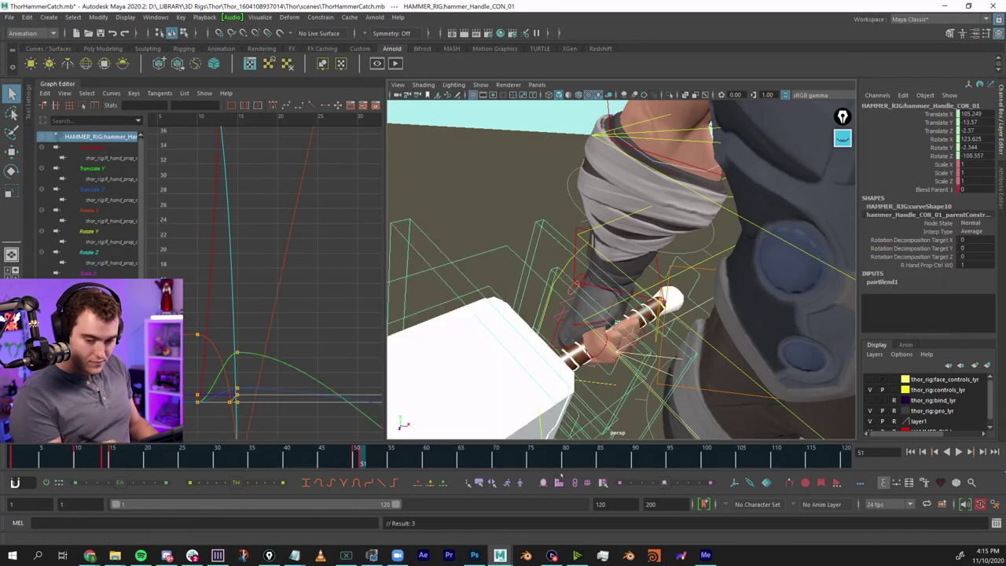
# Key hammer_Handle_CON_01 at frame 51 and copy its in-hand pose to a key around frame 40.
pyautogui.keyDown('alt'); pyautogui.moveTo(818, 346); pyautogui.dragTo(672, 334, button='right'); pyautogui.keyUp('alt')
pyautogui.keyDown('alt'); pyautogui.moveTo(672, 335); pyautogui.dragTo(668, 275); pyautogui.keyUp('alt')
pyautogui.press('a')
pyautogui.press('s')
pyautogui.moveTo(363, 456); pyautogui.dragTo(286, 456, button='middle')
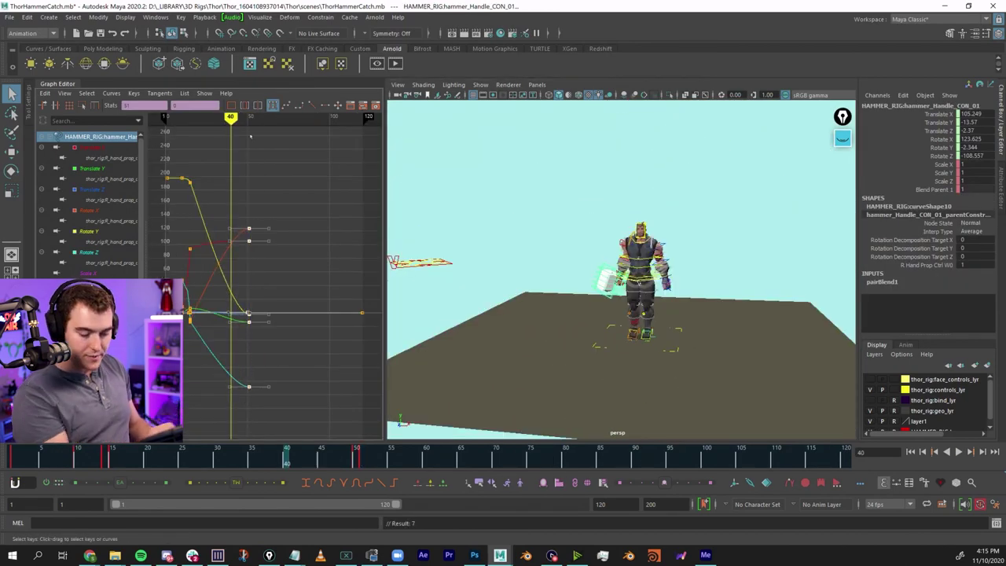
pyautogui.press('s')
# Return to frame 51, set hammer_Handle_CON_01's Blend Parent 1 to 0, and view the hammer in the right hand.
pyautogui.moveTo(356, 454); pyautogui.dragTo(363, 453)
pyautogui.click(935, 190)
pyautogui.moveTo(664, 353)
pyautogui.keyDown('alt'); pyautogui.mouseDown(button='right')
pyautogui.moveTo(700, 355)
pyautogui.moveTo(667, 354)
pyautogui.mouseUp(button='right'); pyautogui.keyUp('alt')
pyautogui.keyDown('alt'); pyautogui.moveTo(666, 353); pyautogui.dragTo(702, 365, button='middle'); pyautogui.keyUp('alt')
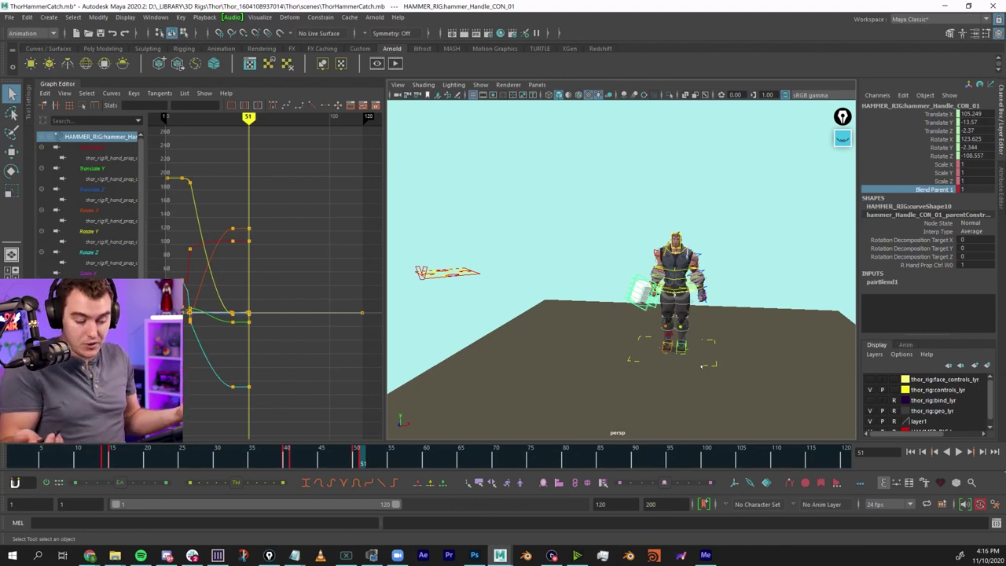
pyautogui.keyDown('alt'); pyautogui.moveTo(726, 278); pyautogui.dragTo(775, 275, button='right'); pyautogui.keyUp('alt')
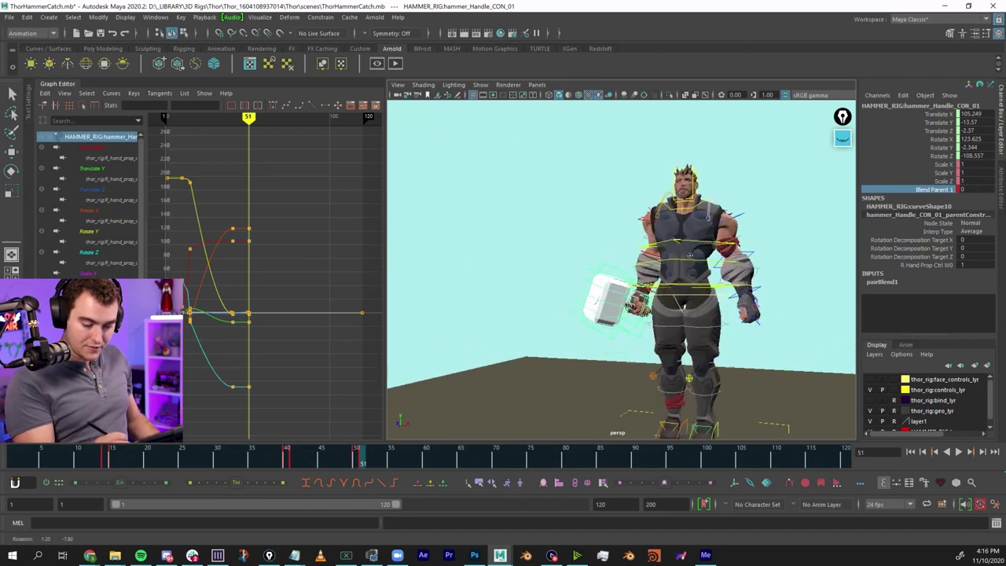
pyautogui.keyDown('alt'); pyautogui.moveTo(775, 275); pyautogui.dragTo(771, 256); pyautogui.keyUp('alt')
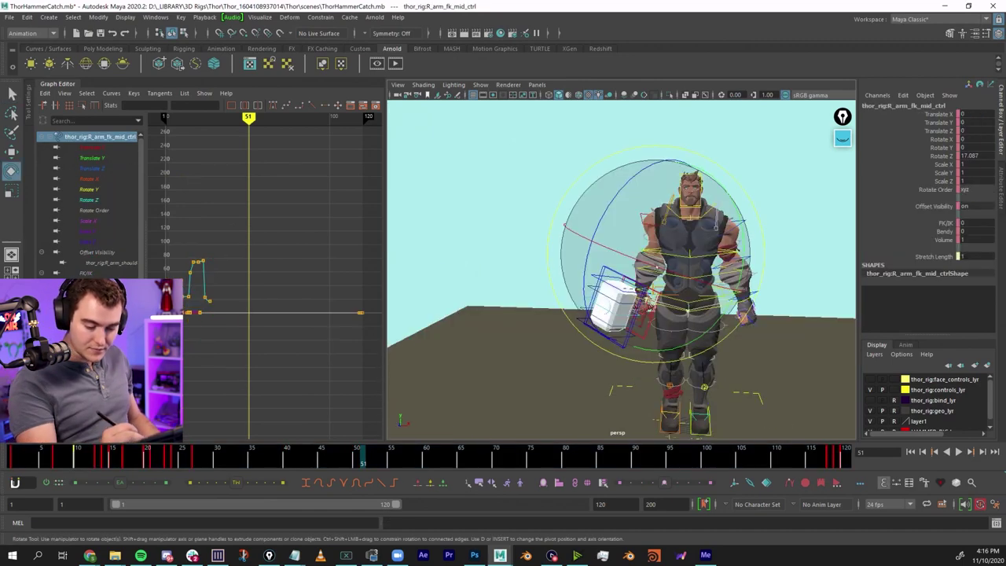
# Try rotating the right forearm control R_arm_fk_mid_ctrl at frame 51, undo it, and reselect hammer_Handle_CON_01.
pyautogui.moveTo(670, 179); pyautogui.dragTo(649, 224)
pyautogui.hotkey('ctrl', 'z')
pyautogui.press('q')
pyautogui.click(613, 327)
pyautogui.press('w')
pyautogui.keyDown('alt'); pyautogui.moveTo(649, 341); pyautogui.dragTo(595, 341); pyautogui.keyUp('alt')
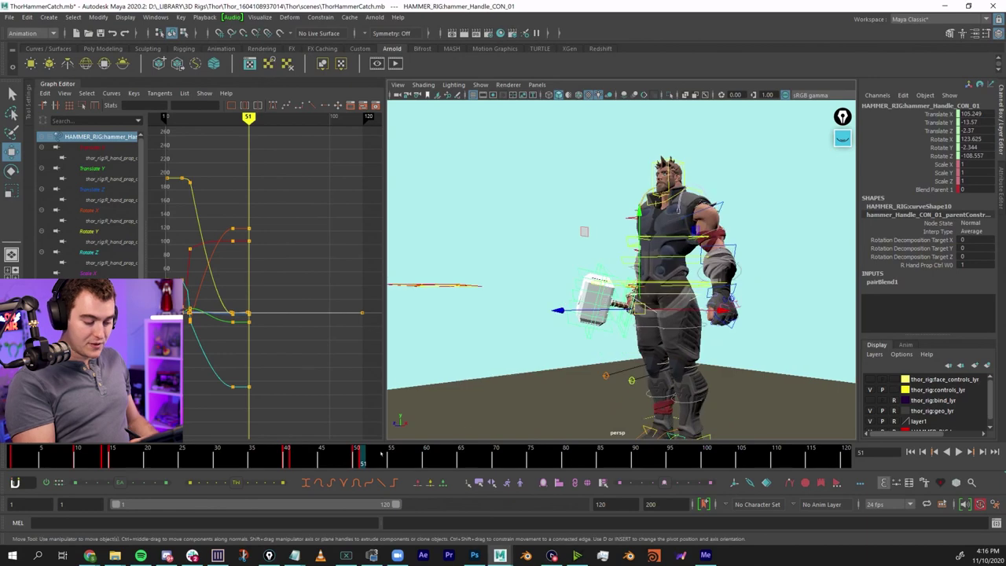
# Scrub and play back frames 51 to 60 to check the hammer's motion relative to the right hand.
pyautogui.click(390, 457)
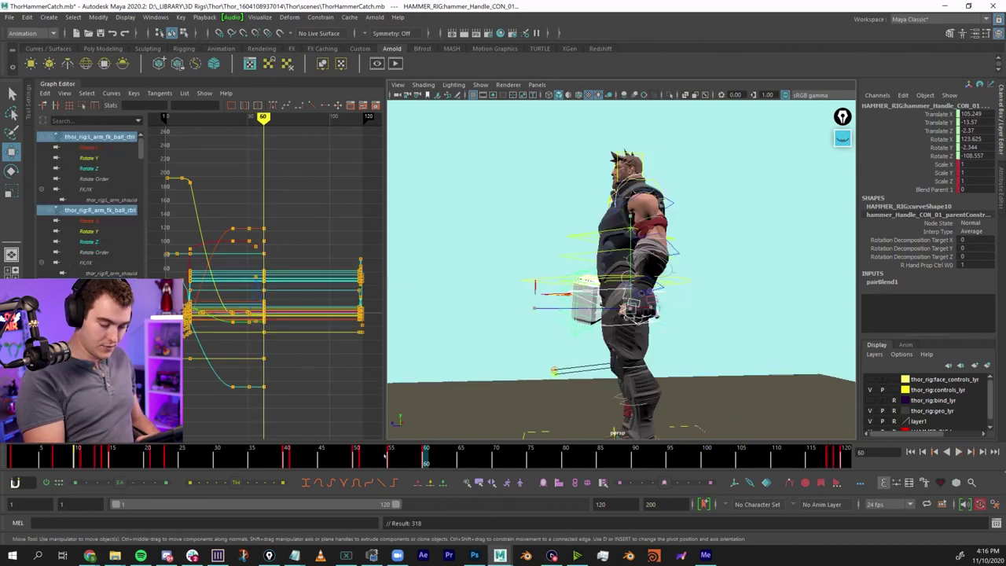
pyautogui.moveTo(373, 462); pyautogui.dragTo(320, 463)
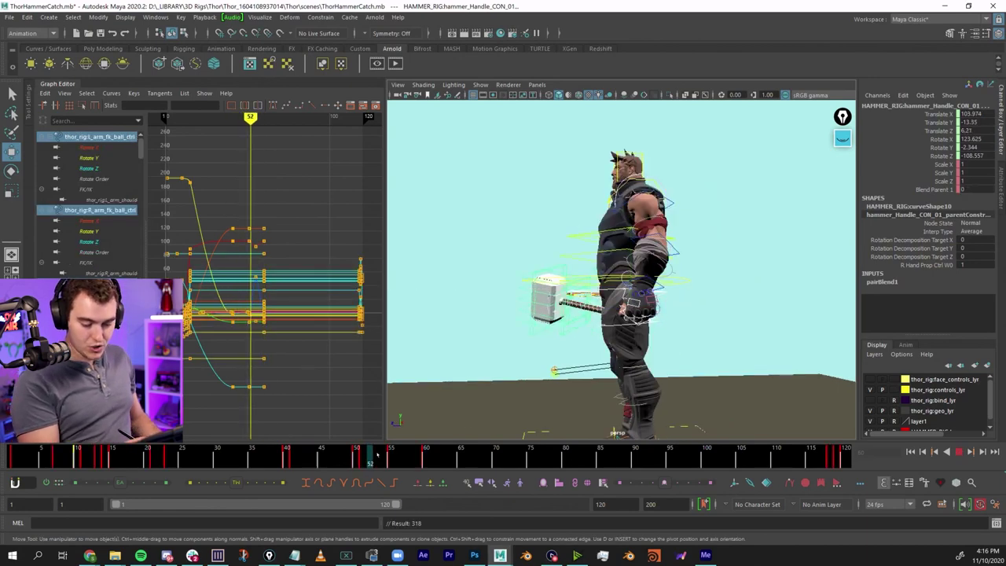
pyautogui.hotkey('alt', 'v')
pyautogui.keyDown('alt'); pyautogui.moveTo(747, 333); pyautogui.dragTo(777, 346); pyautogui.keyUp('alt')
pyautogui.scroll(-4, 776, 346)
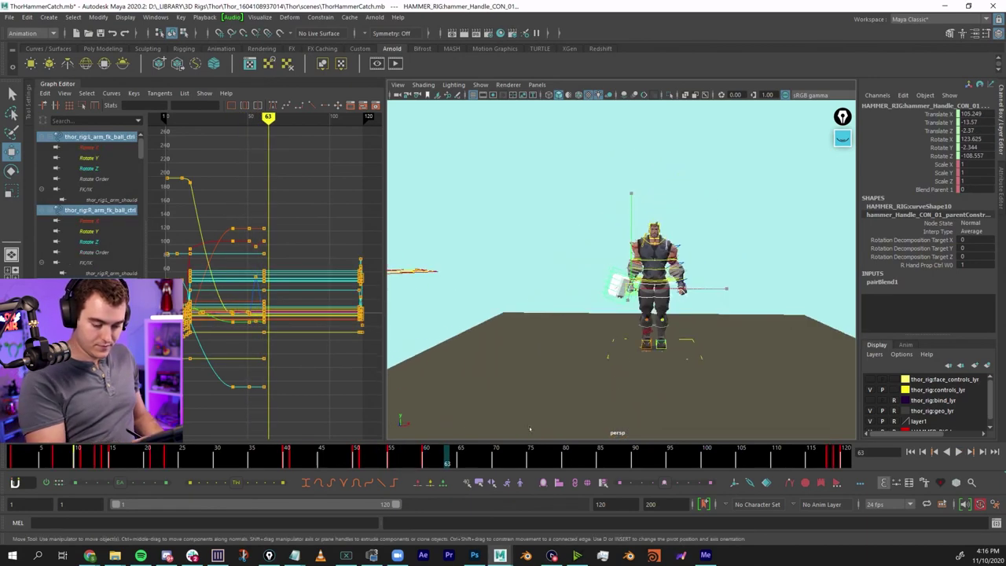
pyautogui.hotkey('alt', 'v')
# Key hammer_Handle_CON_01's Blend Parent 1 at 0 on frame 60 and switch it to 1 on frame 61.
pyautogui.moveTo(251, 469); pyautogui.dragTo(426, 464)
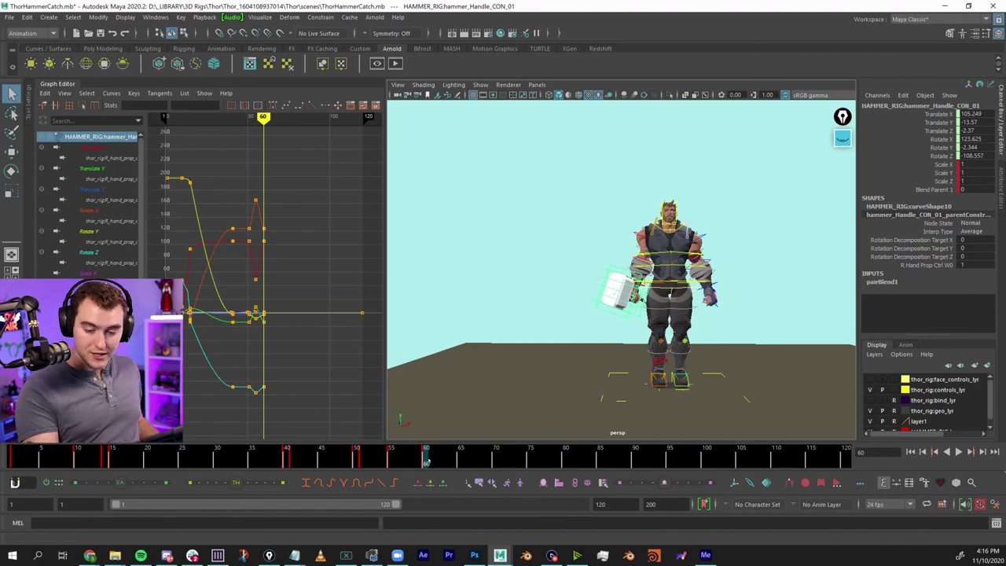
pyautogui.rightClick(936, 209)
pyautogui.click(936, 211)
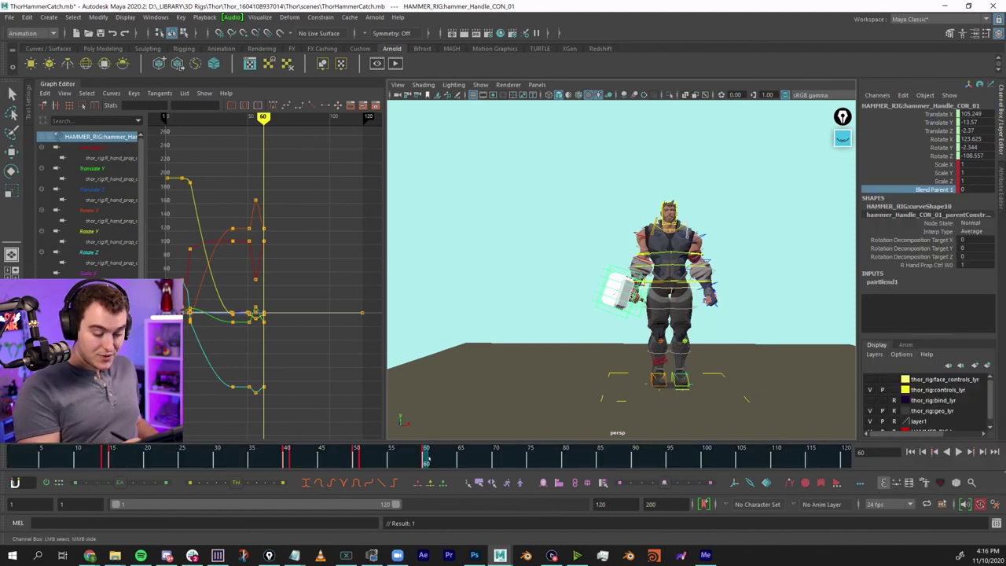
pyautogui.click(431, 460)
pyautogui.moveTo(775, 255); pyautogui.dragTo(827, 258, button='middle')
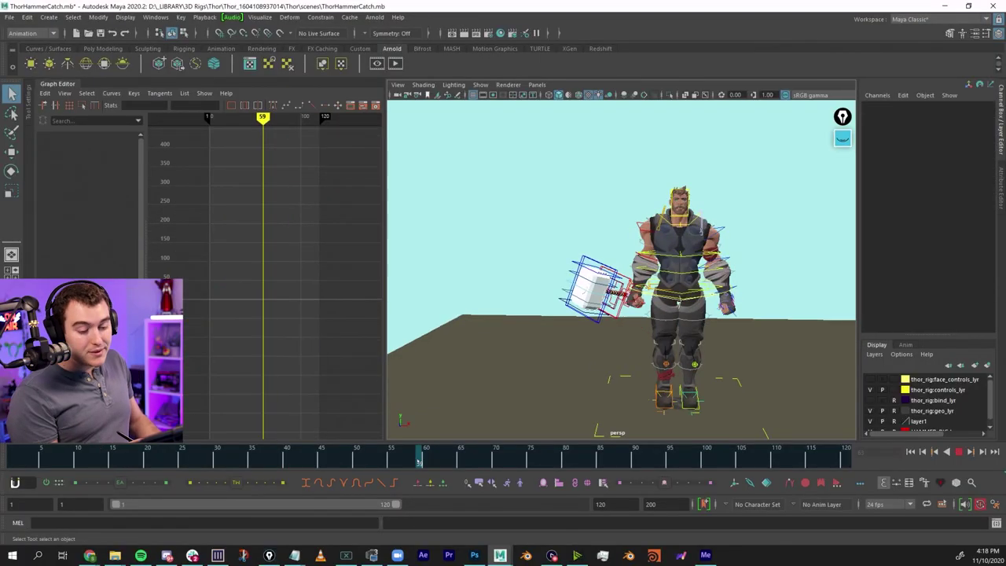
# Step and play through the frames from 59 to 76 to check the hammer's return to the hand constraint.
pyautogui.hotkey('alt', '.')
pyautogui.hotkey('alt', ',')
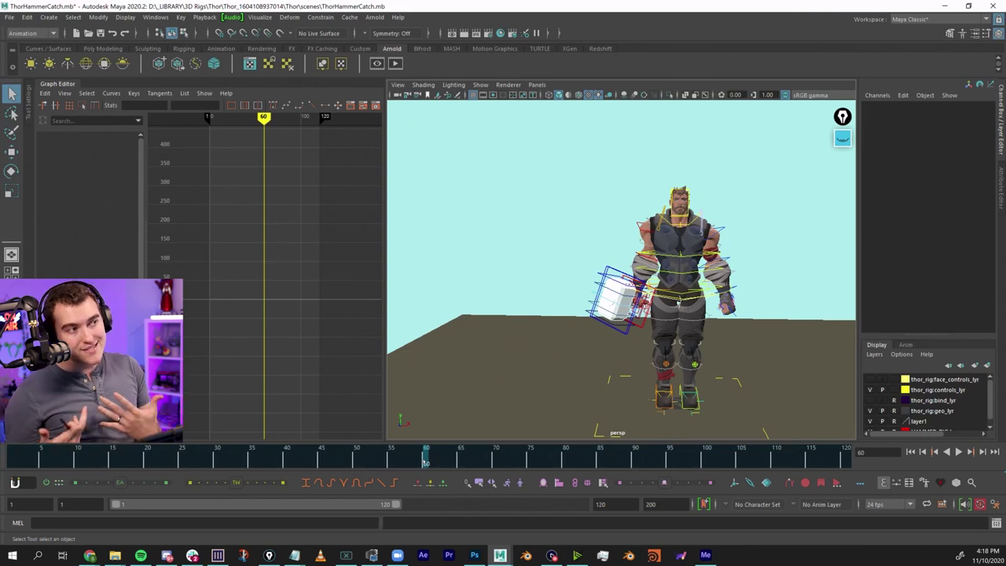
pyautogui.keyDown('alt'); pyautogui.moveTo(479, 369); pyautogui.dragTo(409, 382); pyautogui.keyUp('alt')
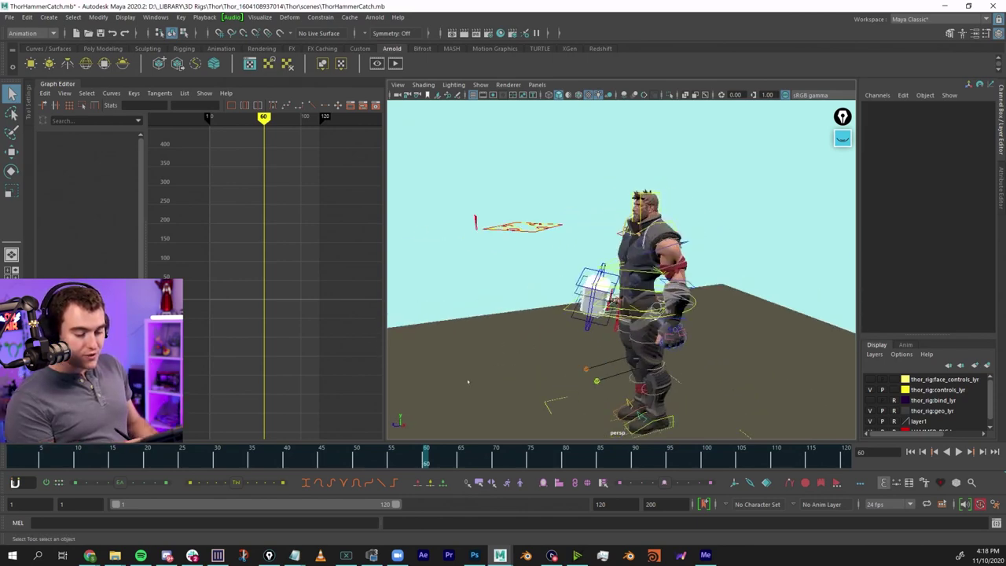
pyautogui.hotkey('alt', 'v')
pyautogui.moveTo(476, 457); pyautogui.dragTo(537, 464)
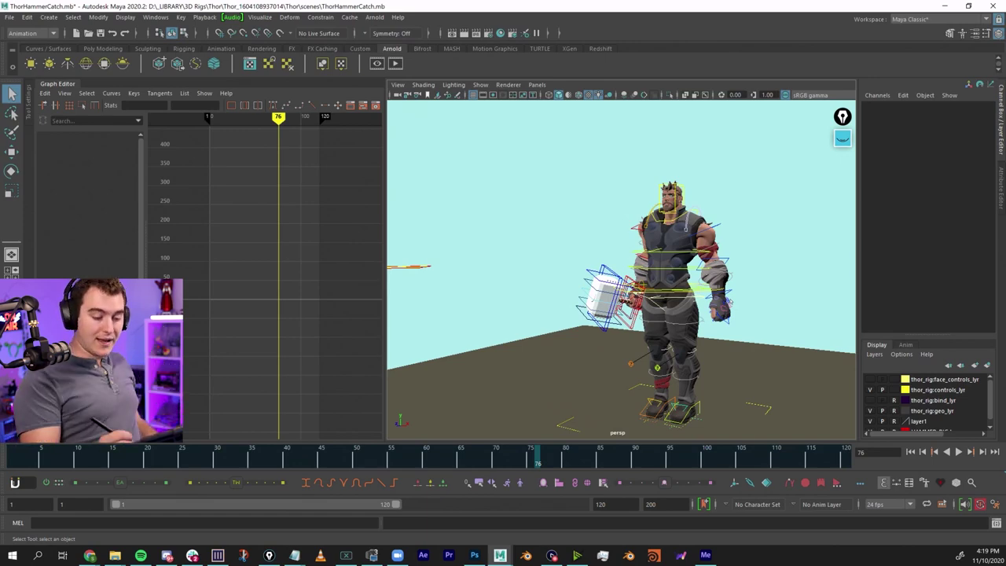
# Raise the right arm with R_arm_fk_start_ctrl at frame 67 and add a locator beside the hammer, scaled to about 12.
pyautogui.keyDown('alt'); pyautogui.moveTo(687, 228); pyautogui.dragTo(696, 253); pyautogui.keyUp('alt')
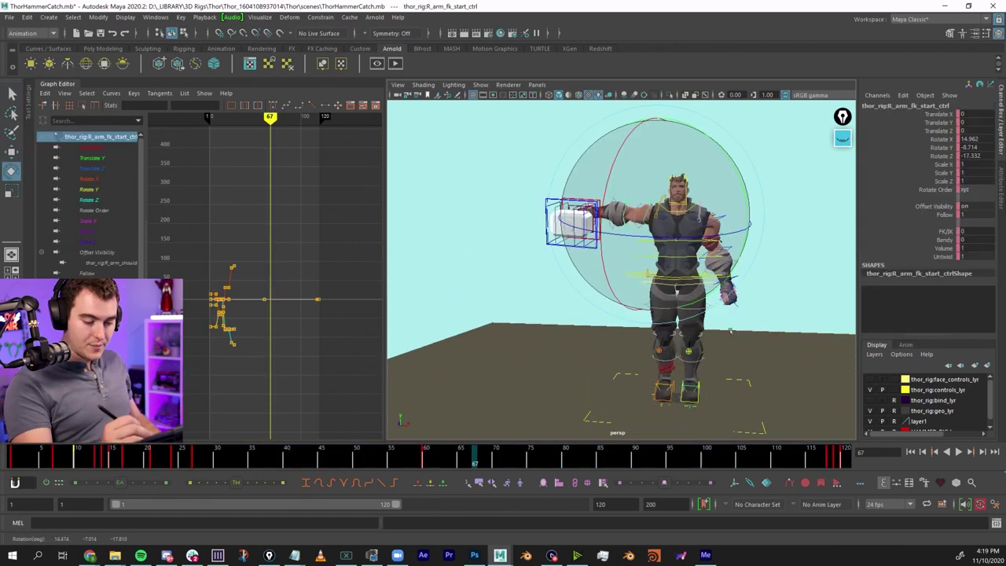
pyautogui.moveTo(603, 228); pyautogui.dragTo(599, 210)
pyautogui.click(49, 17)
pyautogui.click(110, 171)
pyautogui.press('r')
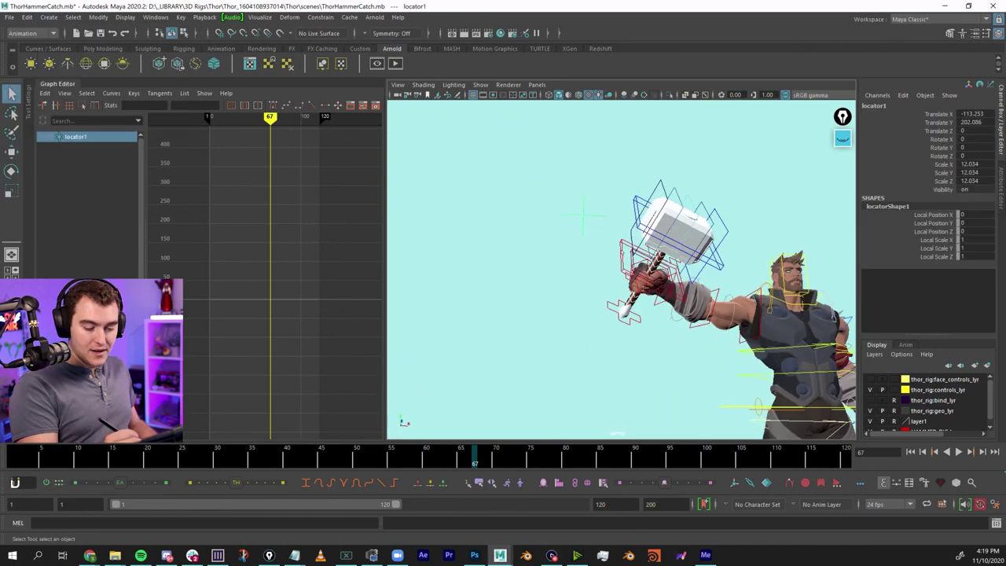
# Parent-constrain hammer_Handle_CON_01 to locator1 at frame 68.
pyautogui.keyDown('shift'); pyautogui.click(627, 254); pyautogui.keyUp('shift')
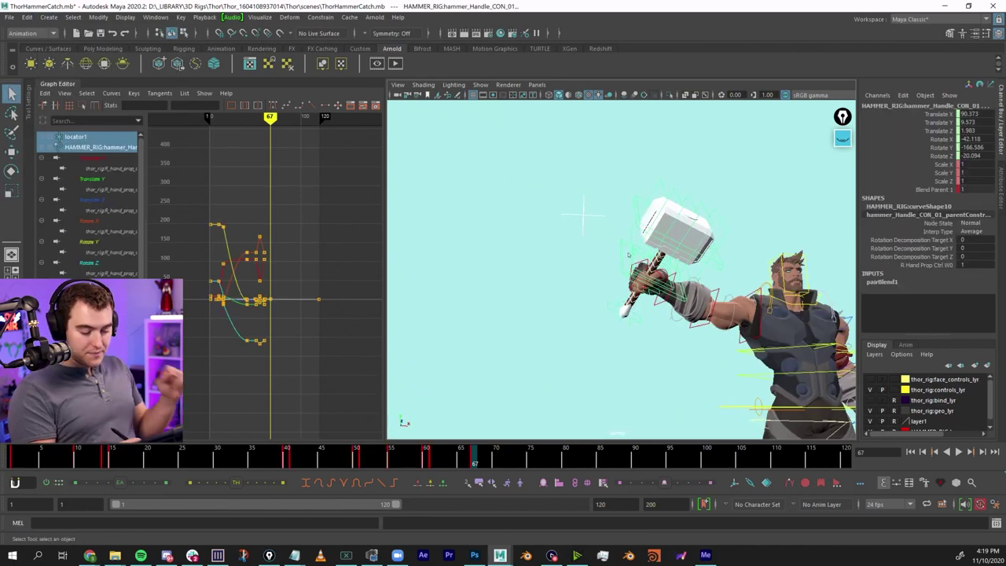
pyautogui.hotkey('alt', '.')
pyautogui.click(579, 308)
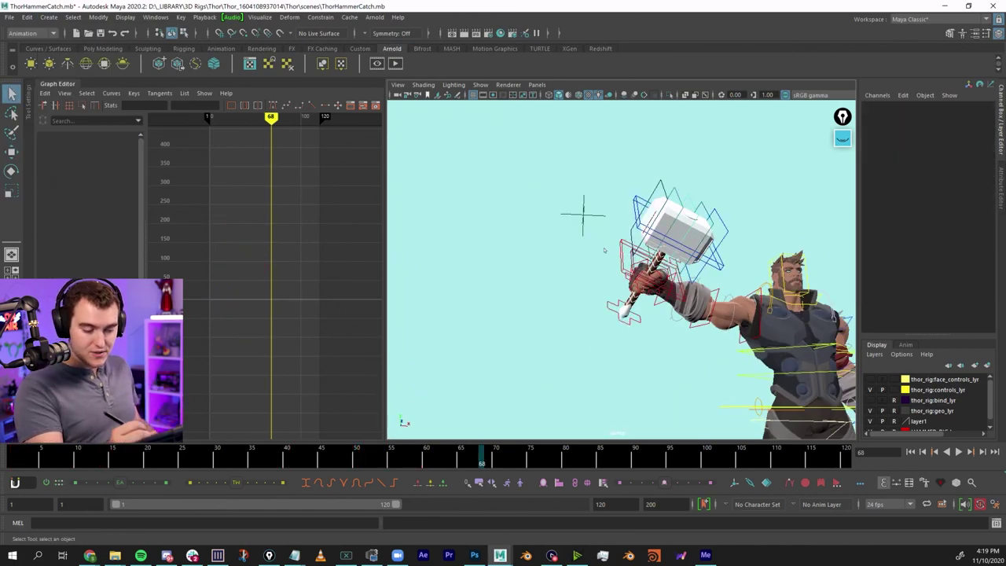
pyautogui.click(623, 255)
pyautogui.click(590, 232)
pyautogui.click(584, 223)
pyautogui.keyDown('shift'); pyautogui.click(620, 256); pyautogui.keyUp('shift')
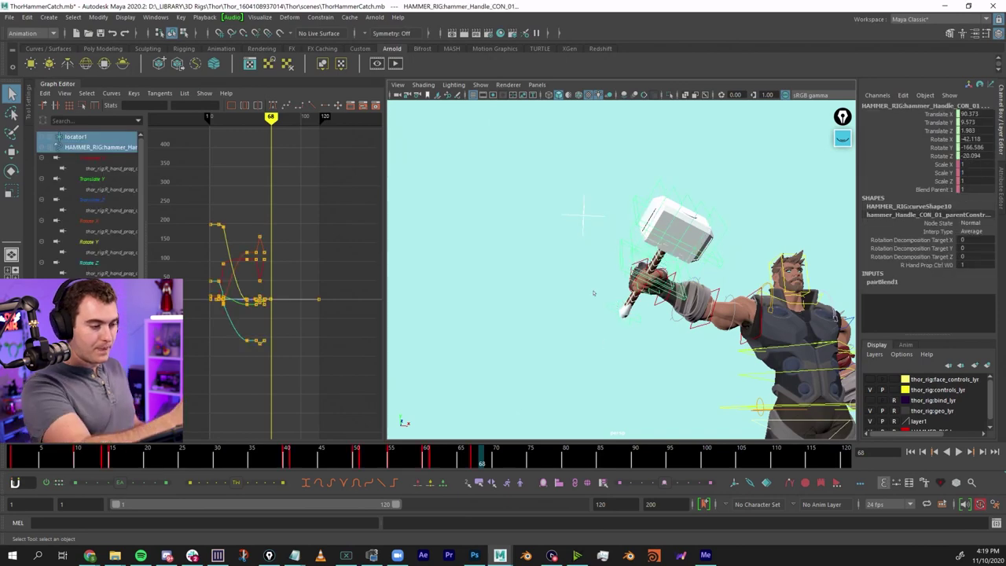
pyautogui.click(320, 18)
pyautogui.click(339, 35)
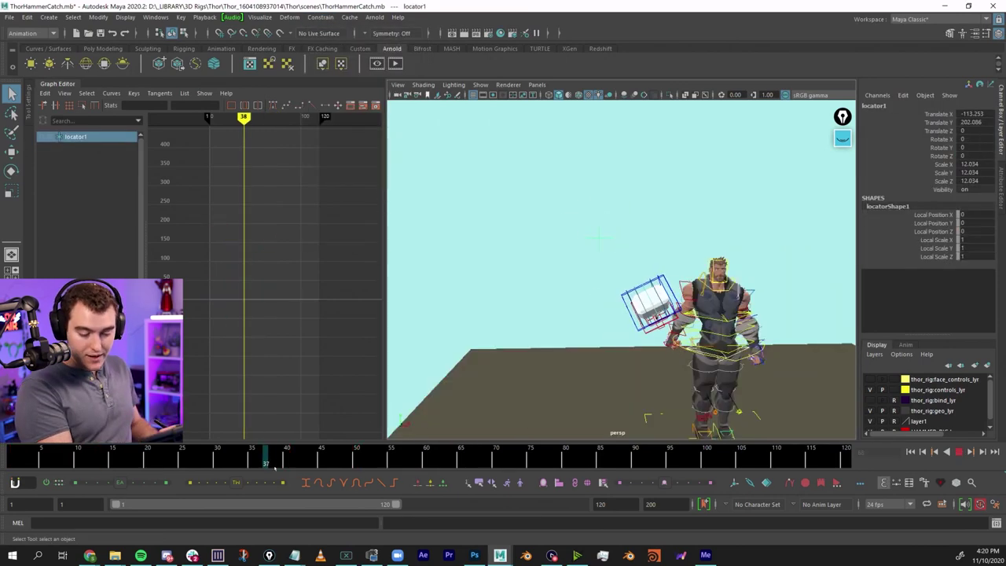
# Scrub back to earlier frames and try moving locator1 to test its pull on the hammer, undoing the move.
pyautogui.moveTo(265, 458); pyautogui.dragTo(133, 457)
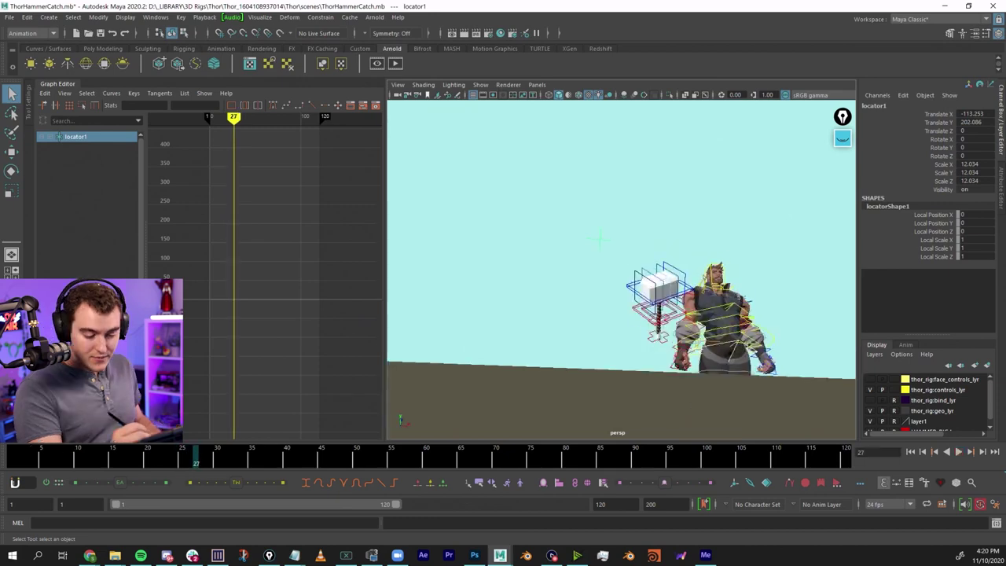
pyautogui.keyDown('alt'); pyautogui.moveTo(621, 259); pyautogui.dragTo(645, 295); pyautogui.keyUp('alt')
pyautogui.hotkey('alt', 'v')
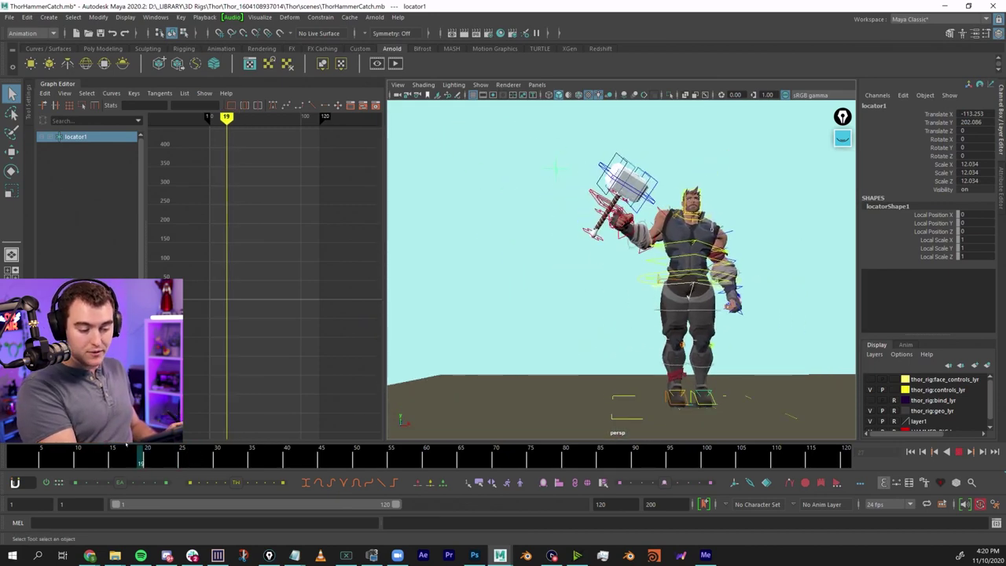
pyautogui.press('w')
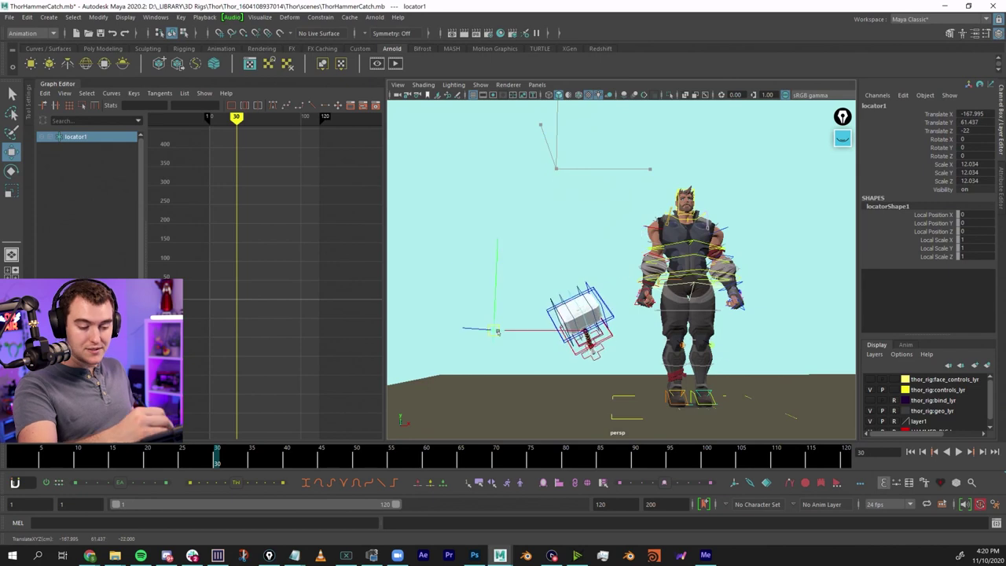
pyautogui.hotkey('alt', 'v')
pyautogui.moveTo(583, 159); pyautogui.dragTo(580, 203)
pyautogui.hotkey('ctrl', 'z')
pyautogui.press('q')
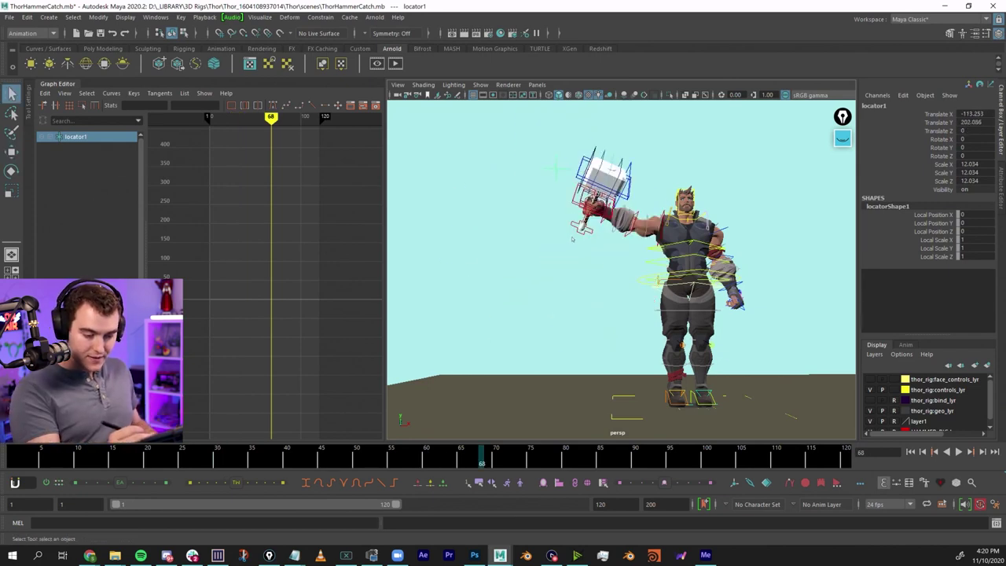
# At frame 68, key hammer_Handle_CON_01's Locator 1W1 weight at 1 and set the keyed R Hand Prop Ctrl W0 to 0.
pyautogui.click(580, 203)
pyautogui.click(943, 274)
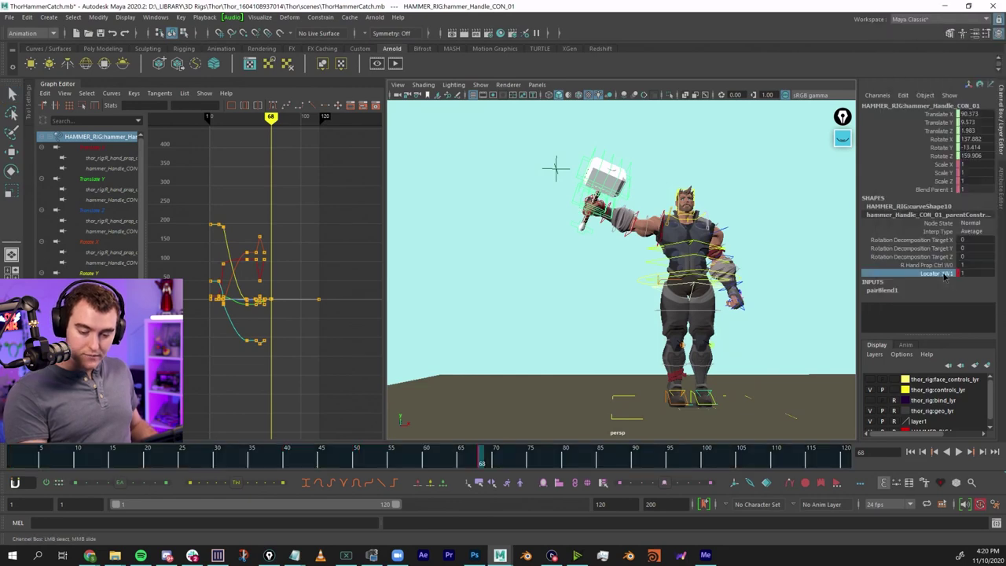
pyautogui.rightClick(944, 277)
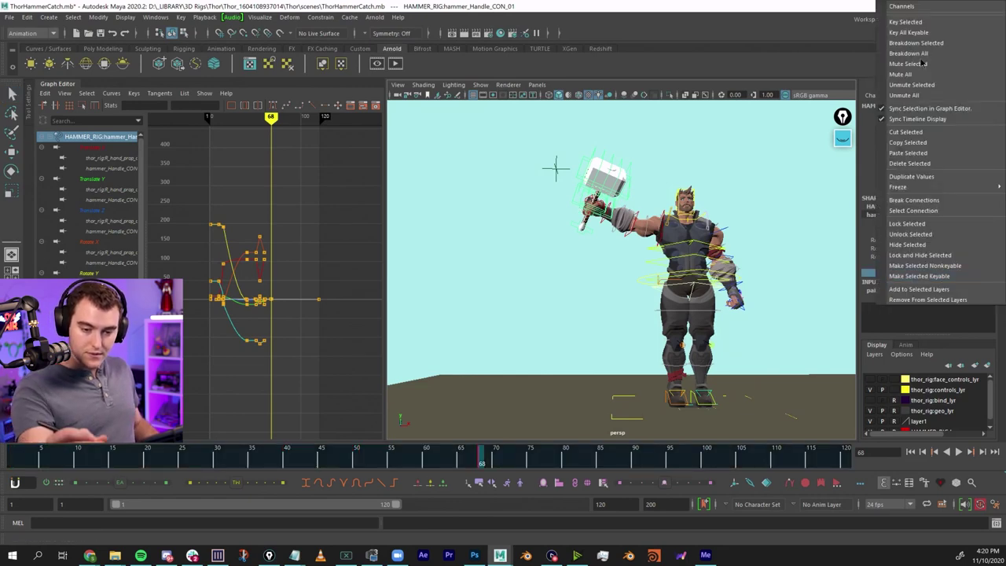
pyautogui.click(940, 22)
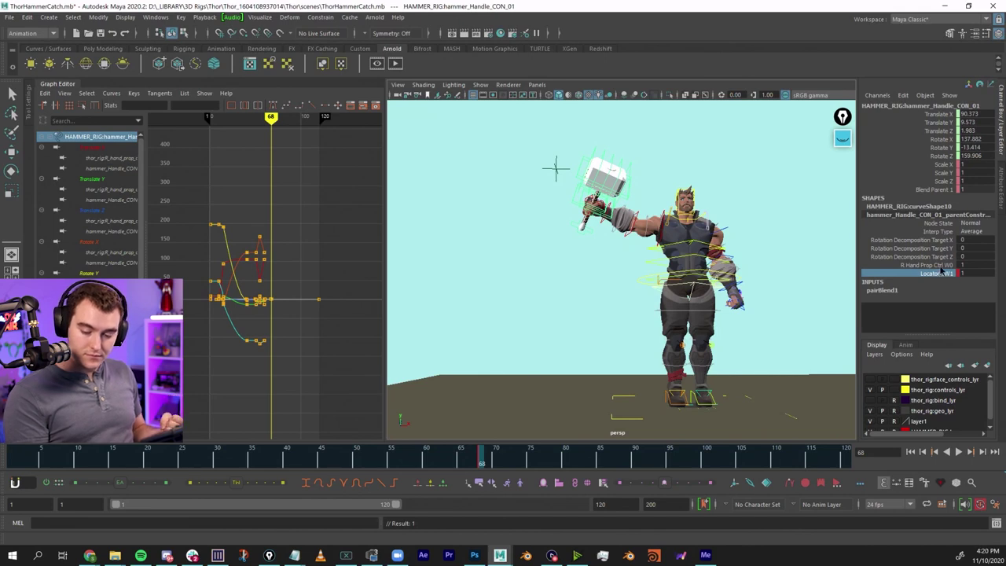
pyautogui.click(943, 265)
pyautogui.rightClick(942, 265)
pyautogui.click(916, 22)
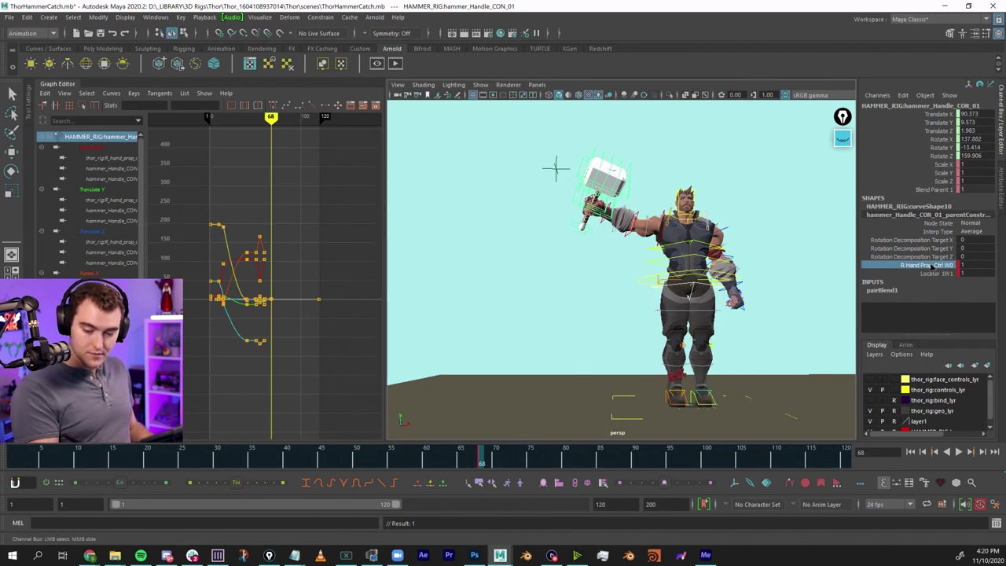
pyautogui.click(935, 266)
pyautogui.moveTo(749, 279); pyautogui.dragTo(492, 307, button='middle')
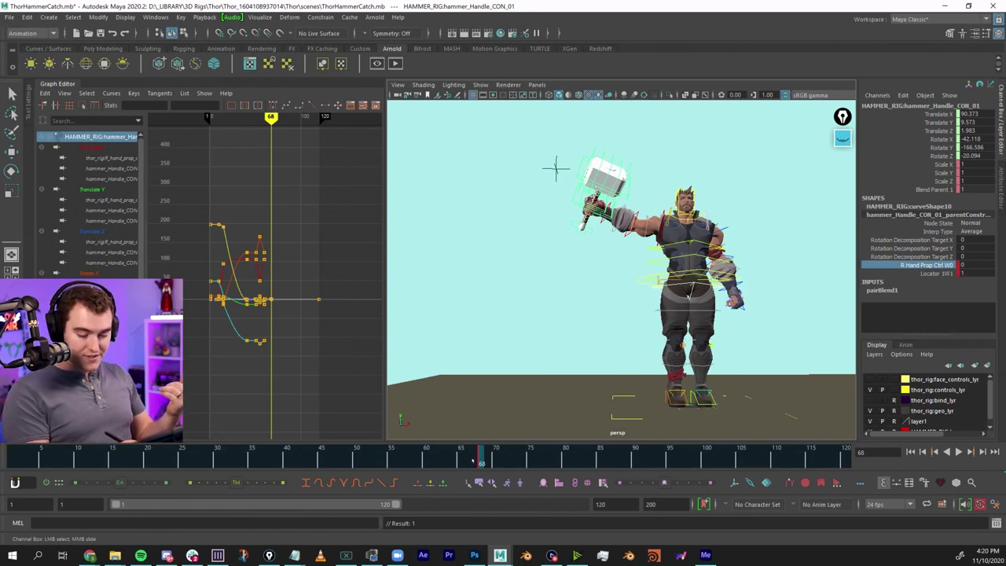
# At frame 67, set R Hand Prop Ctrl W0 to 1 and Locator 1W1 to 0, and key both weights.
pyautogui.hotkey('alt', ',')
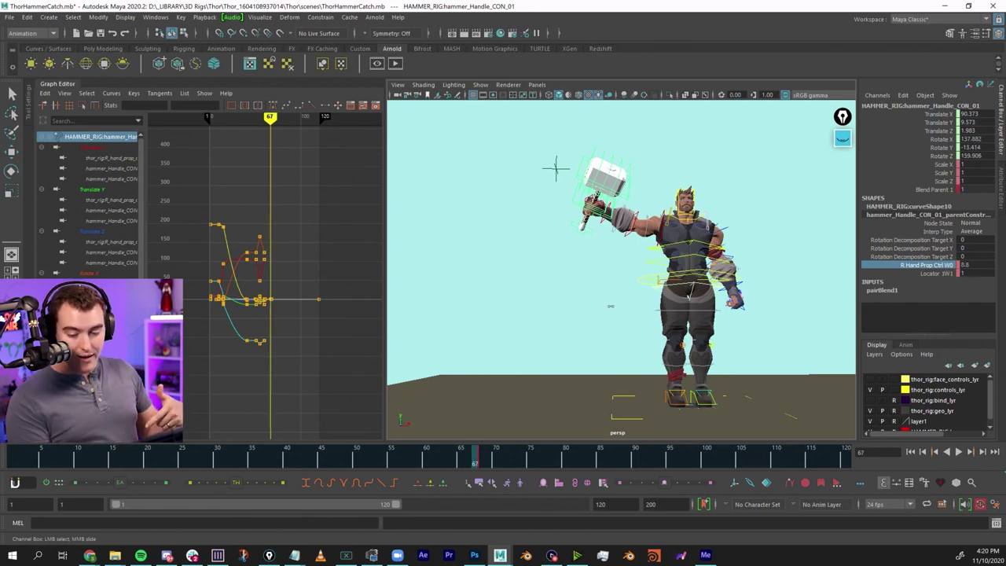
pyautogui.moveTo(610, 306); pyautogui.dragTo(815, 297, button='middle')
pyautogui.click(976, 266)
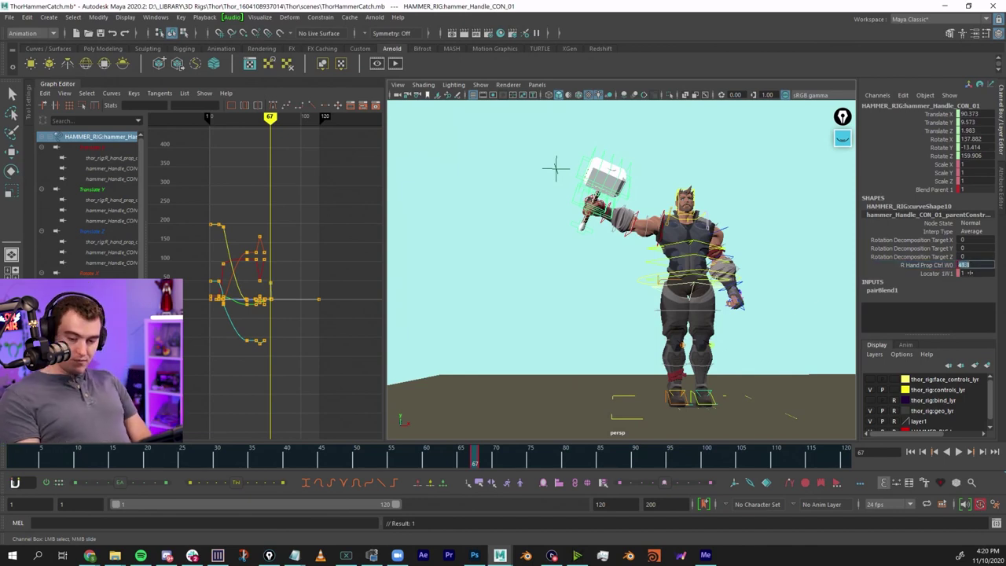
pyautogui.write('1')
pyautogui.click(947, 274)
pyautogui.moveTo(732, 318); pyautogui.dragTo(478, 423, button='middle')
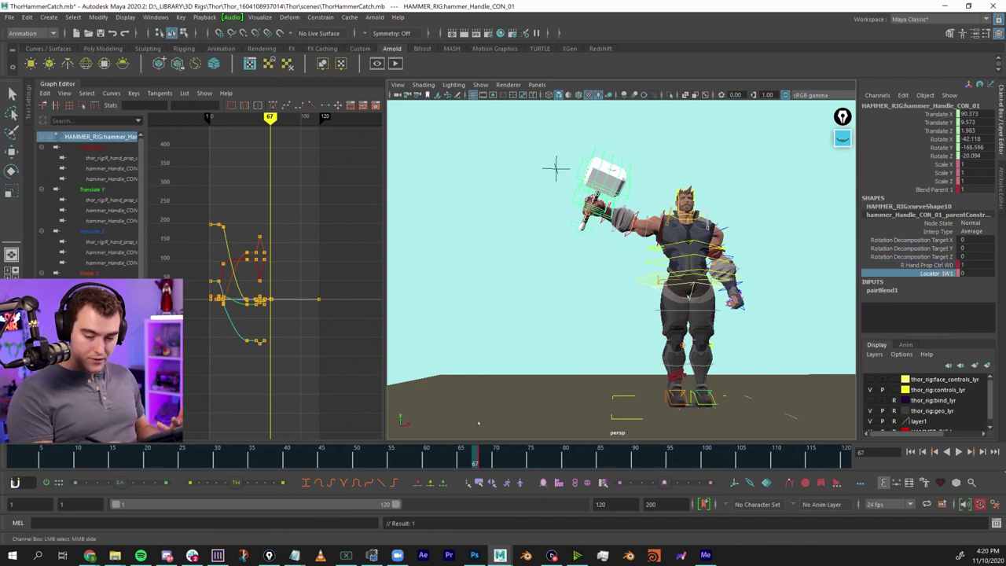
pyautogui.rightClick(947, 264)
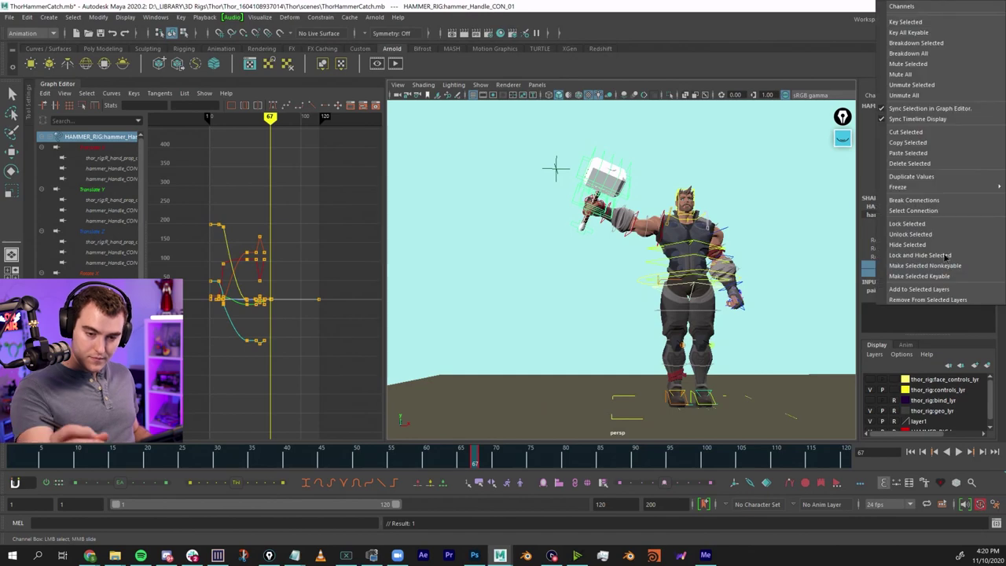
pyautogui.click(912, 23)
# Scrub between frames 18 and 68, selecting locator1 and hammer_Handle_CON_01, to check the switch between the two constraint parents.
pyautogui.click(135, 454)
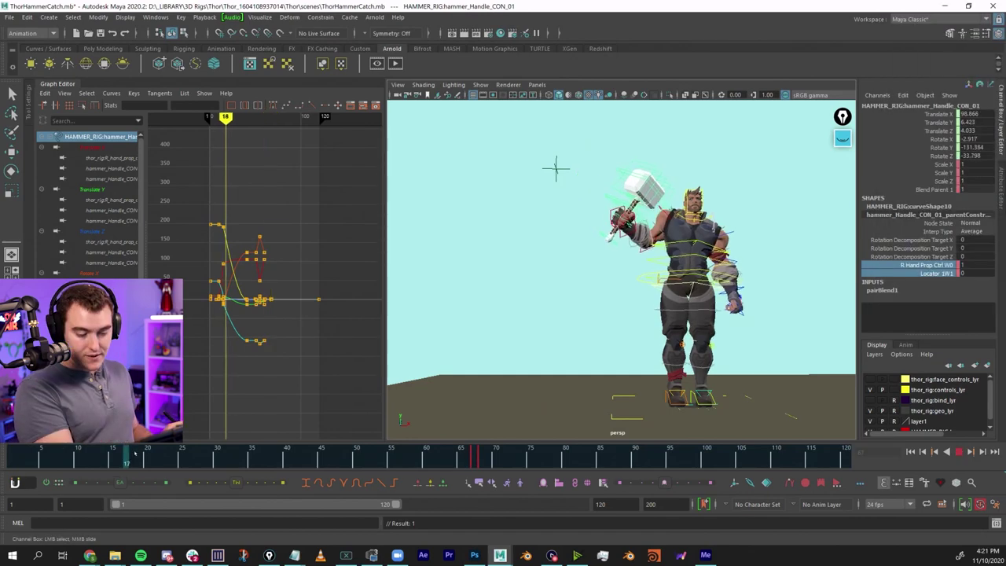
pyautogui.press('Escape')
pyautogui.click(553, 174)
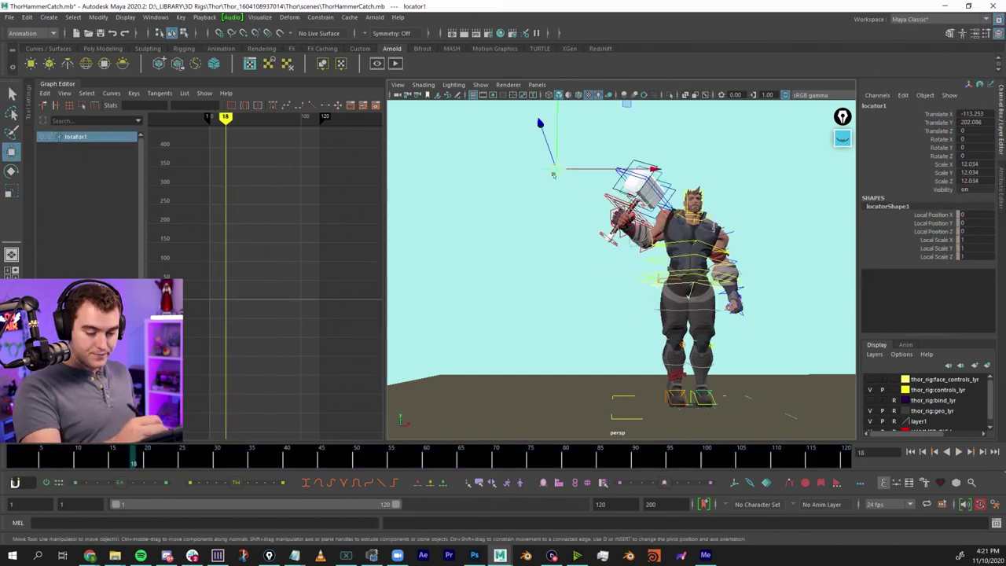
pyautogui.press('q')
pyautogui.click(583, 279)
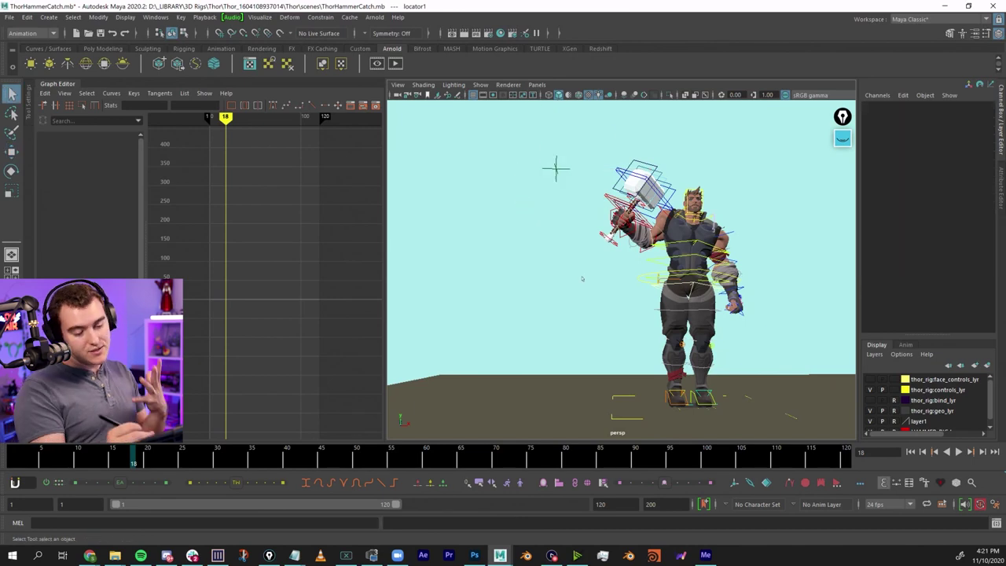
pyautogui.click(638, 177)
pyautogui.click(317, 454)
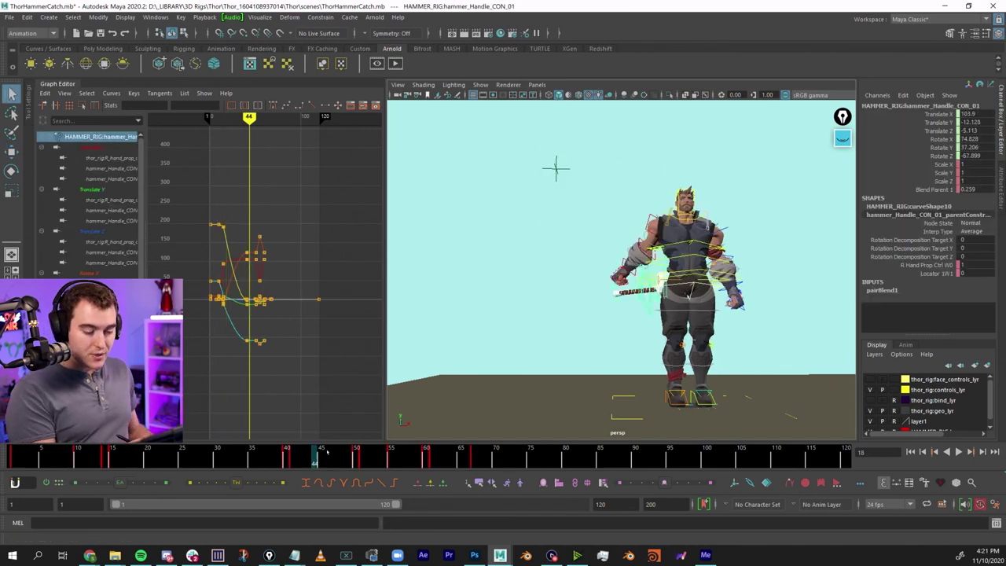
pyautogui.moveTo(327, 452); pyautogui.dragTo(481, 464)
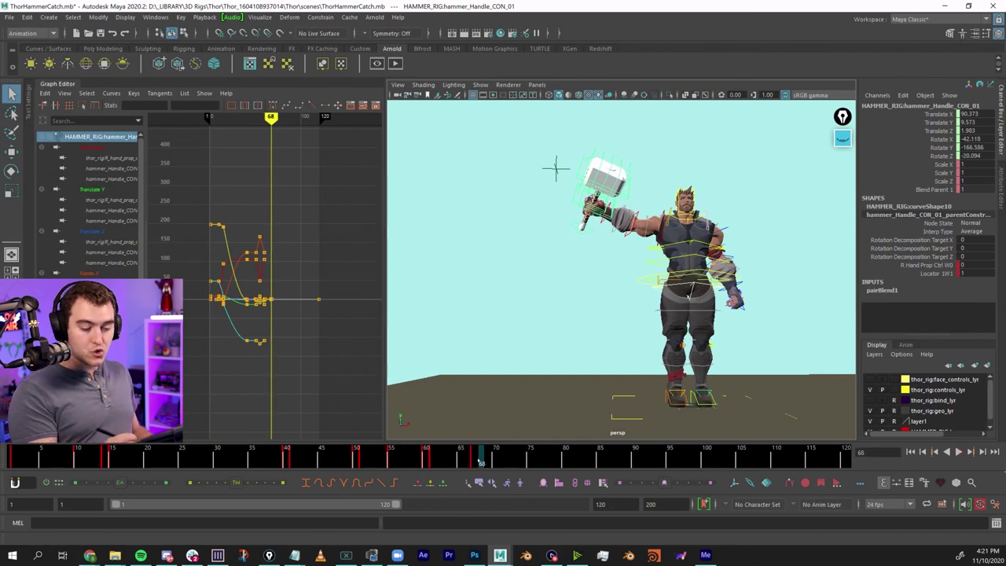
pyautogui.click(554, 331)
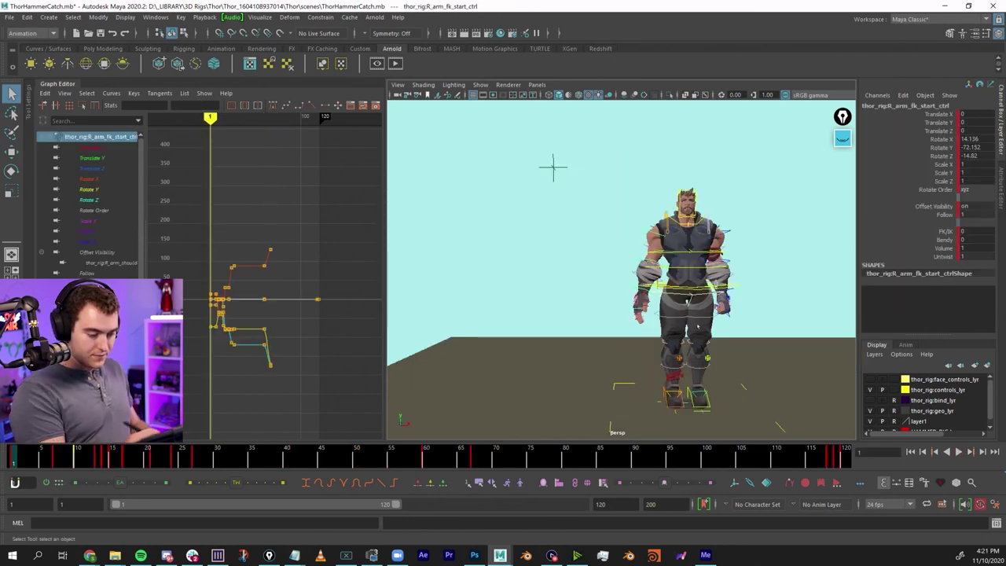
# Animate locator1 after frame 72 so the hammer flies up and away from the character and returns to the hand by frame 76.
pyautogui.keyDown('alt'); pyautogui.moveTo(552, 166); pyautogui.dragTo(582, 211, button='right'); pyautogui.keyUp('alt')
pyautogui.moveTo(18, 456); pyautogui.dragTo(25, 456)
pyautogui.hotkey('alt', 'v')
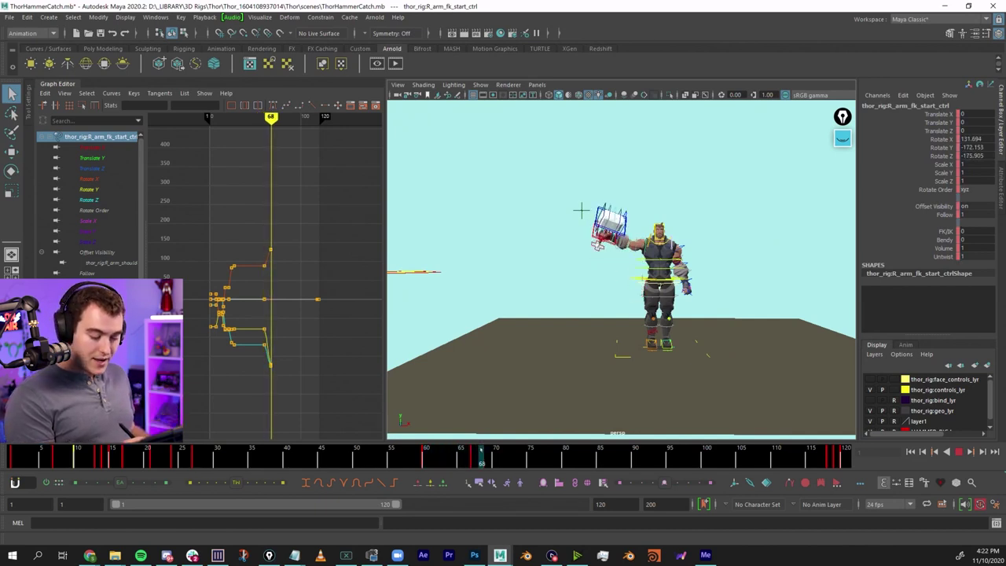
pyautogui.moveTo(481, 453); pyautogui.dragTo(482, 454)
pyautogui.keyDown('alt'); pyautogui.moveTo(629, 275); pyautogui.dragTo(658, 275, button='right'); pyautogui.keyUp('alt')
pyautogui.click(576, 202)
pyautogui.keyDown('alt'); pyautogui.moveTo(576, 202); pyautogui.dragTo(621, 202, button='right'); pyautogui.keyUp('alt')
pyautogui.press('w')
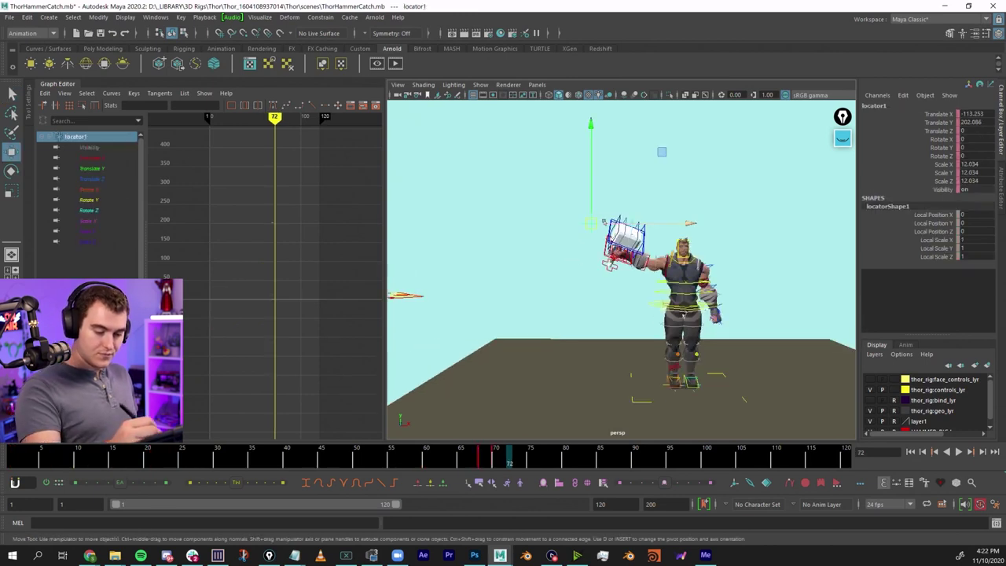
pyautogui.moveTo(591, 222); pyautogui.dragTo(447, 130)
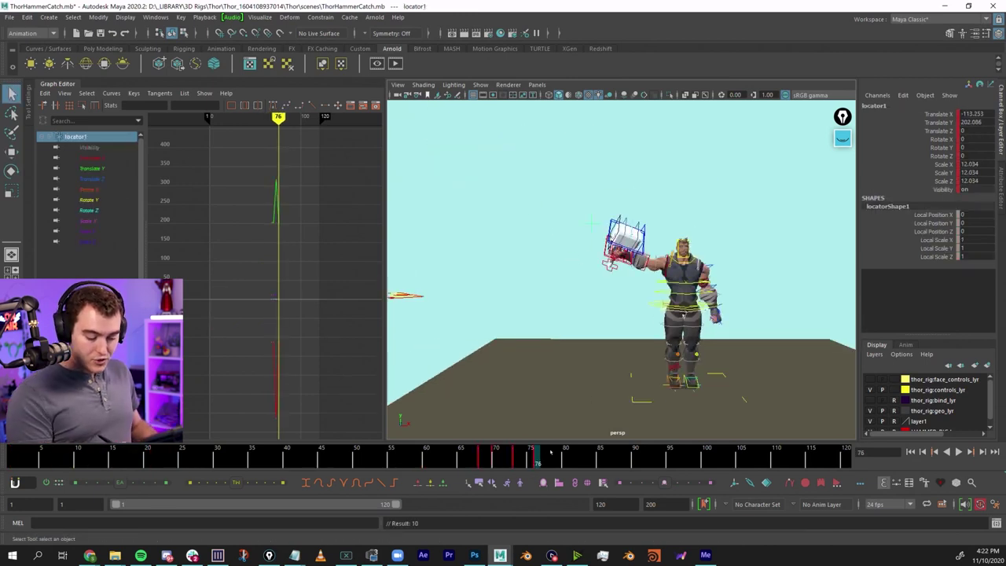
# Try rotating R_arm_fk_start_ctrl at frame 76 to test whether the hammer follows the arm, and undo the rotation.
pyautogui.click(668, 256)
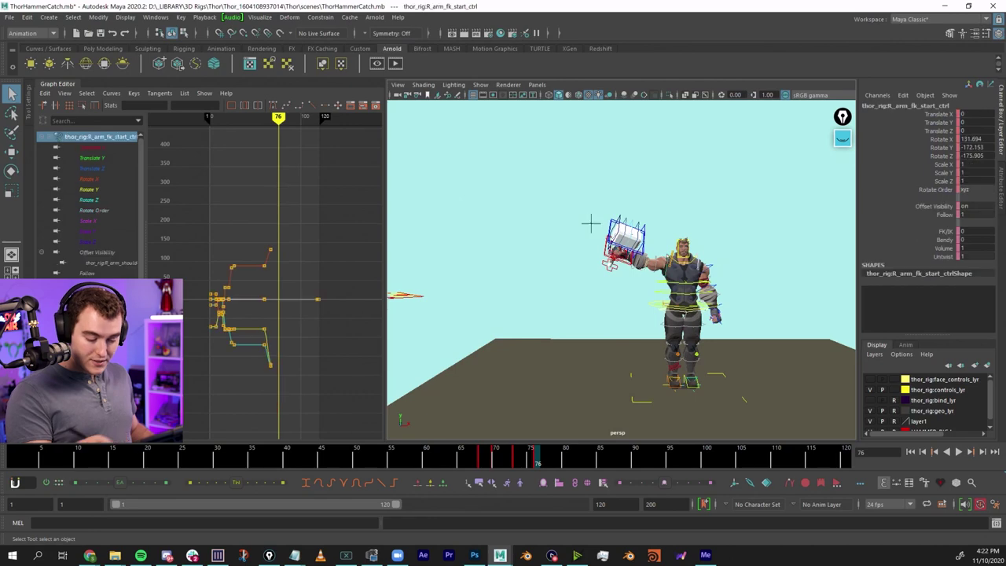
pyautogui.keyDown('alt'); pyautogui.moveTo(668, 257); pyautogui.dragTo(714, 239, button='right'); pyautogui.keyUp('alt')
pyautogui.press('e')
pyautogui.moveTo(664, 318); pyautogui.dragTo(800, 357)
pyautogui.press('q')
pyautogui.hotkey('ctrl', 'z')
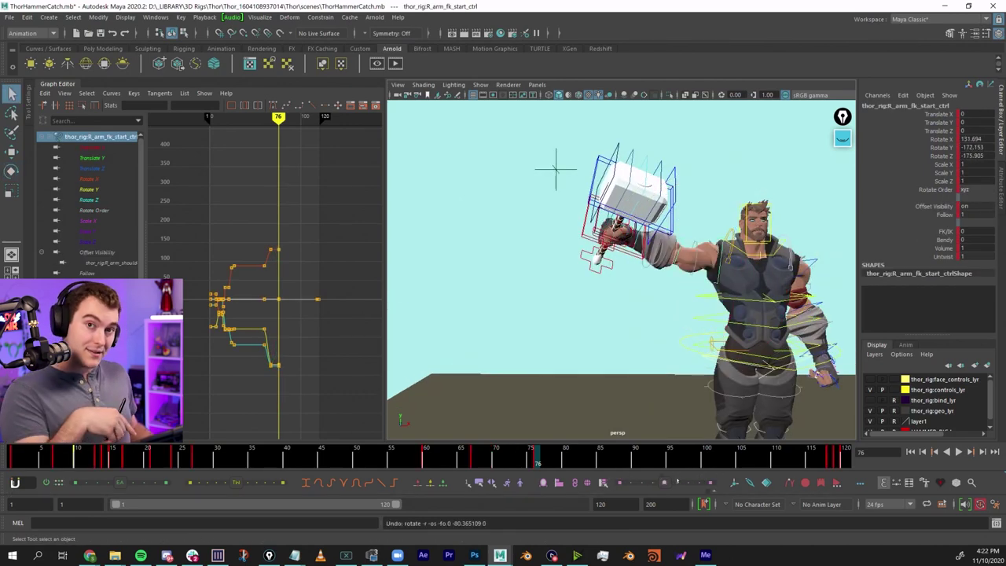
# At frame 76, key hammer_Handle_CON_01's R Hand Prop Ctrl W0 weight at 0 and Locator 1W1 at 1.
pyautogui.click(556, 168)
pyautogui.scroll(1, 560, 168)
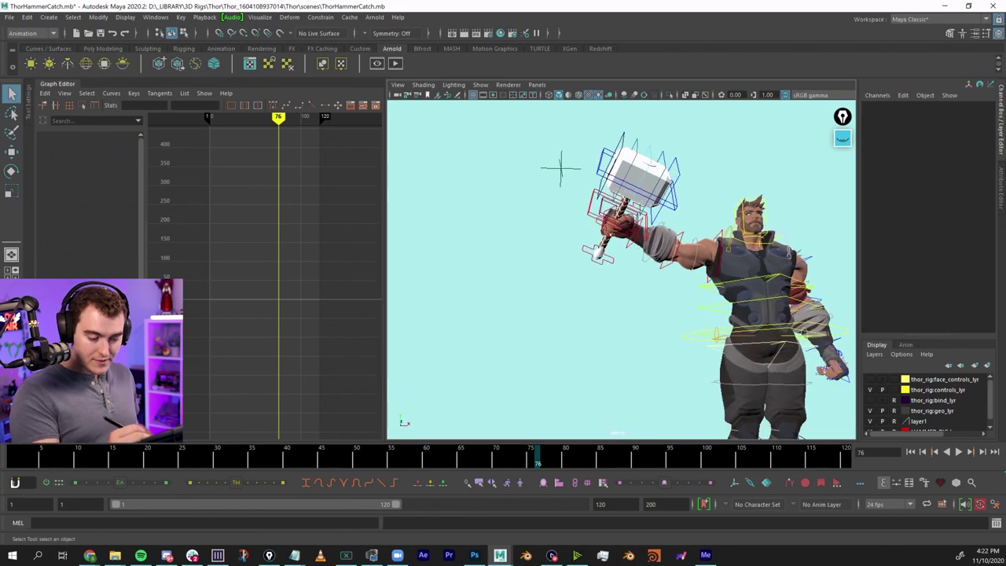
pyautogui.click(597, 253)
pyautogui.moveTo(925, 265); pyautogui.dragTo(923, 274)
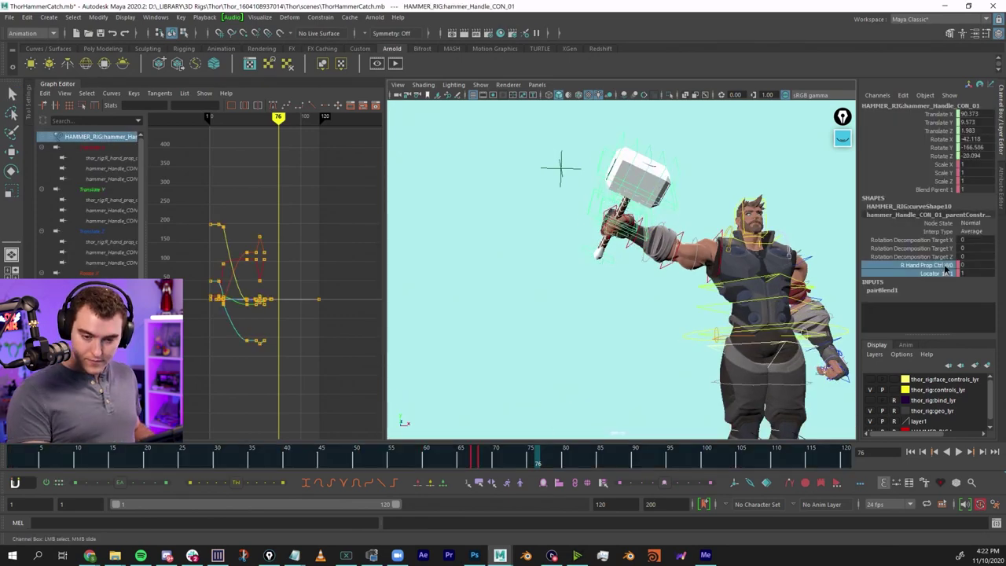
pyautogui.rightClick(921, 268)
pyautogui.click(915, 22)
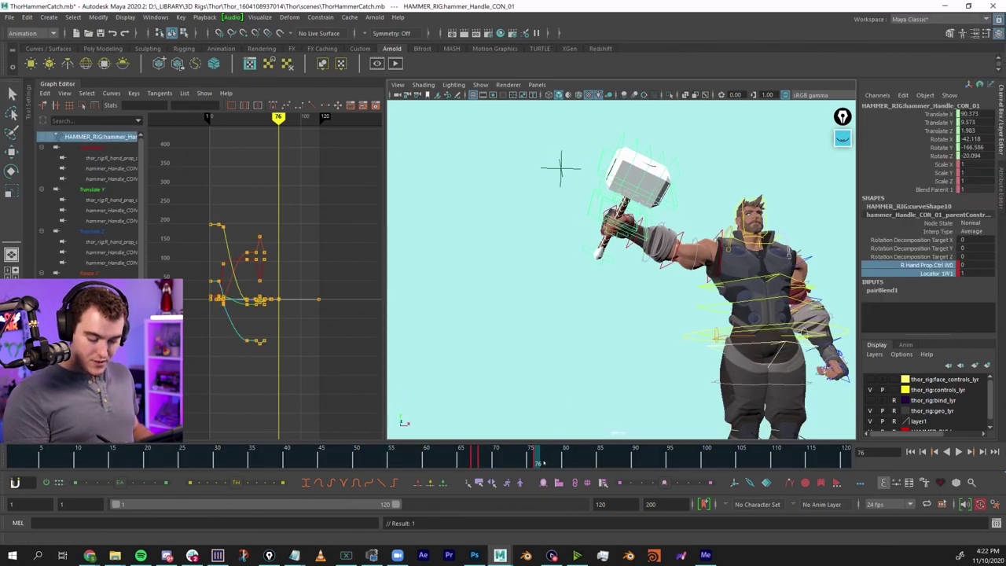
# At frame 77, set the hammer handle's R Hand Prop Ctrl W0 to 1 and Locator 1W1 to 0.
pyautogui.click(543, 462)
pyautogui.click(965, 265)
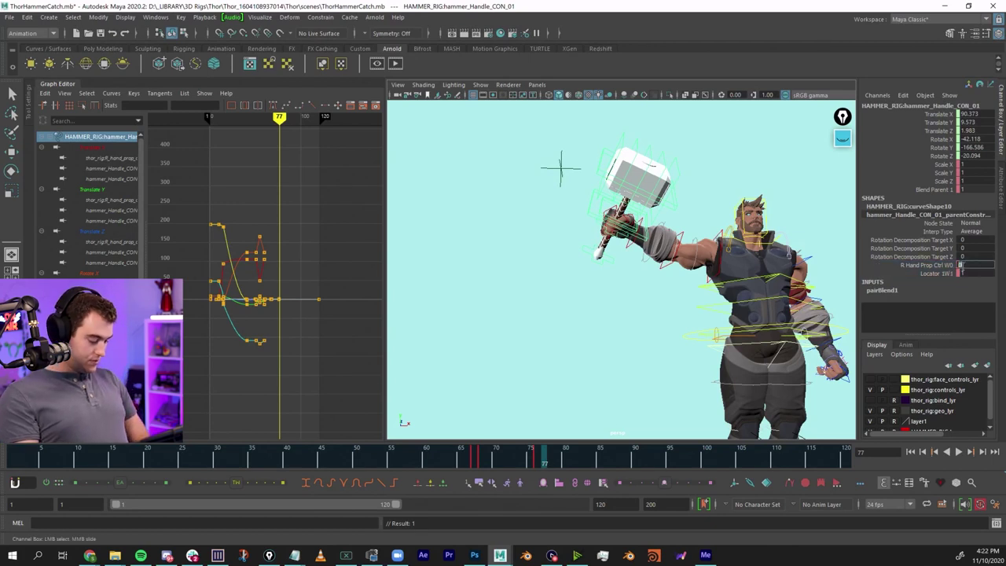
pyautogui.write('1')
pyautogui.click(967, 273)
pyautogui.write('0')
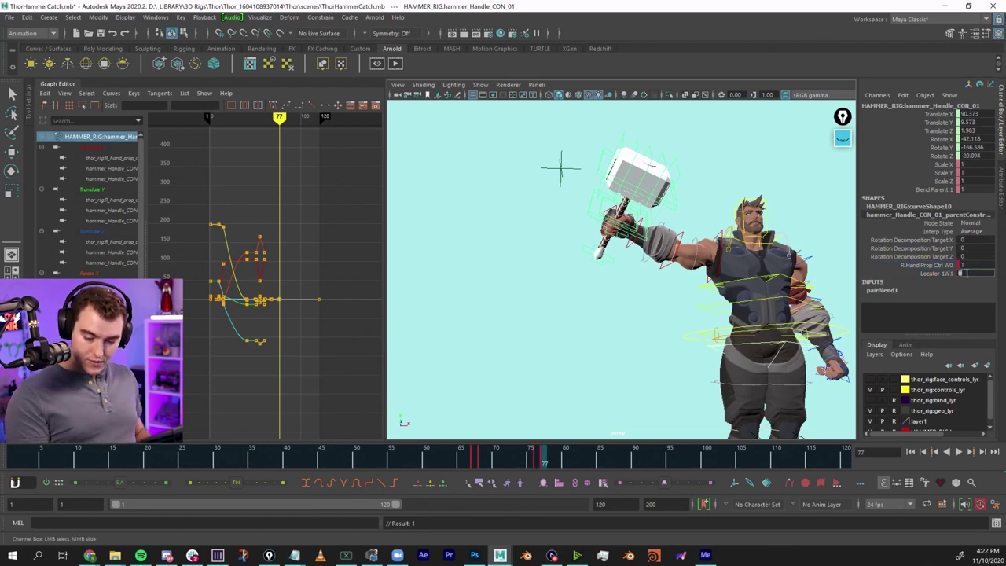
# Play back and scrub the whole animation to review the hammer's catch, release, flight and return to the hand.
pyautogui.moveTo(543, 461)
pyautogui.mouseDown()
pyautogui.moveTo(525, 462)
pyautogui.moveTo(544, 463)
pyautogui.mouseUp()
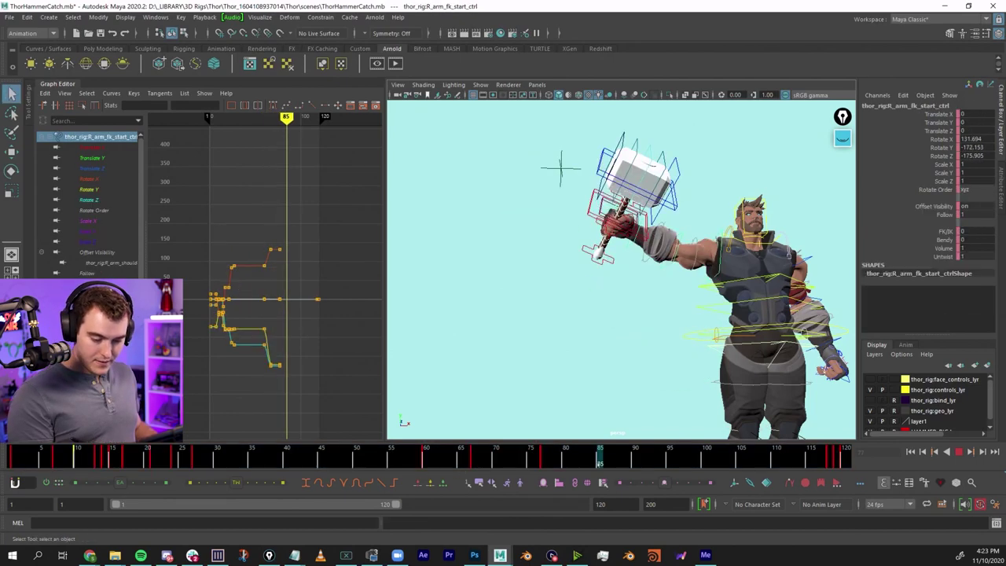
pyautogui.press('e')
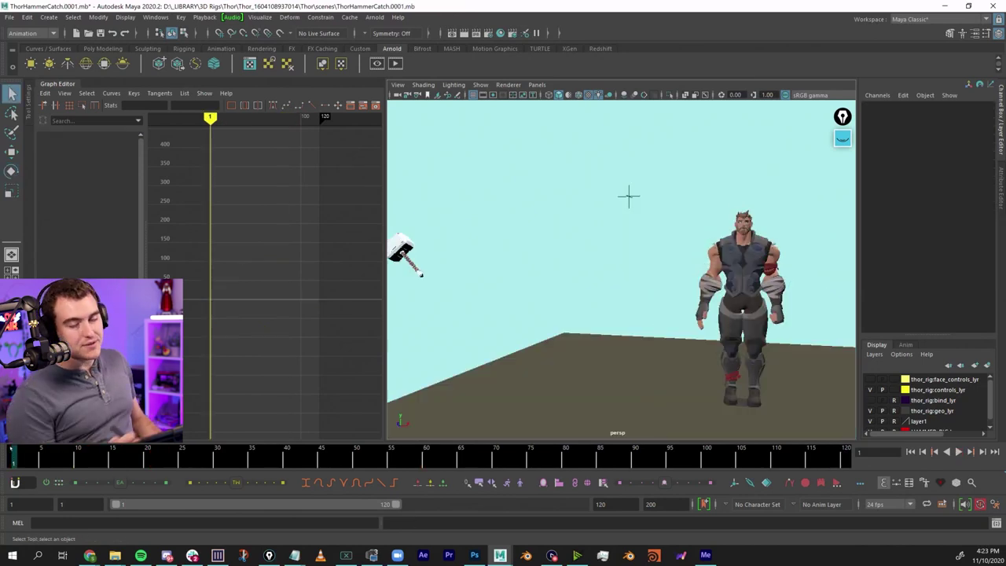
pyautogui.hotkey('alt', 'v')
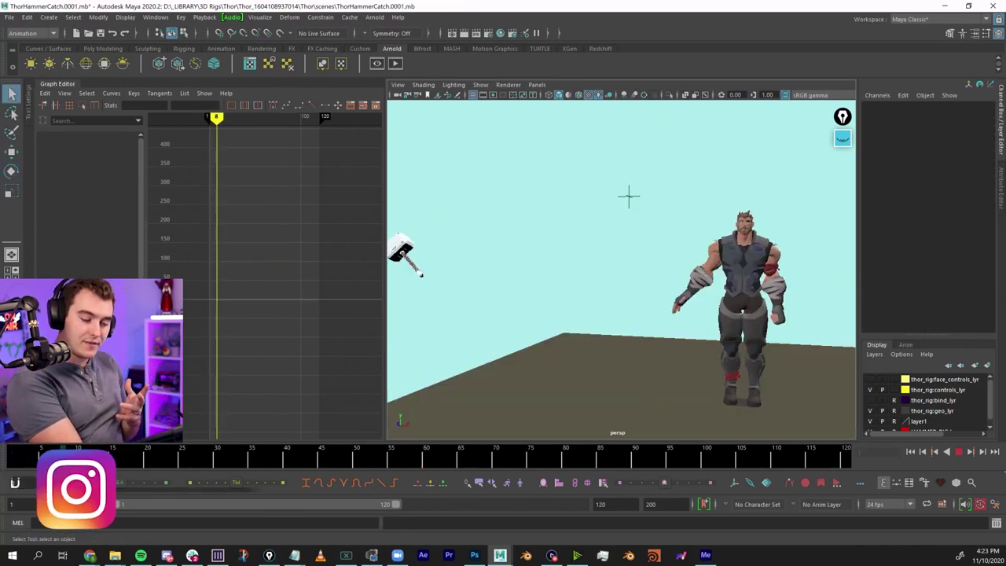
pyautogui.hotkey('alt', 'v')
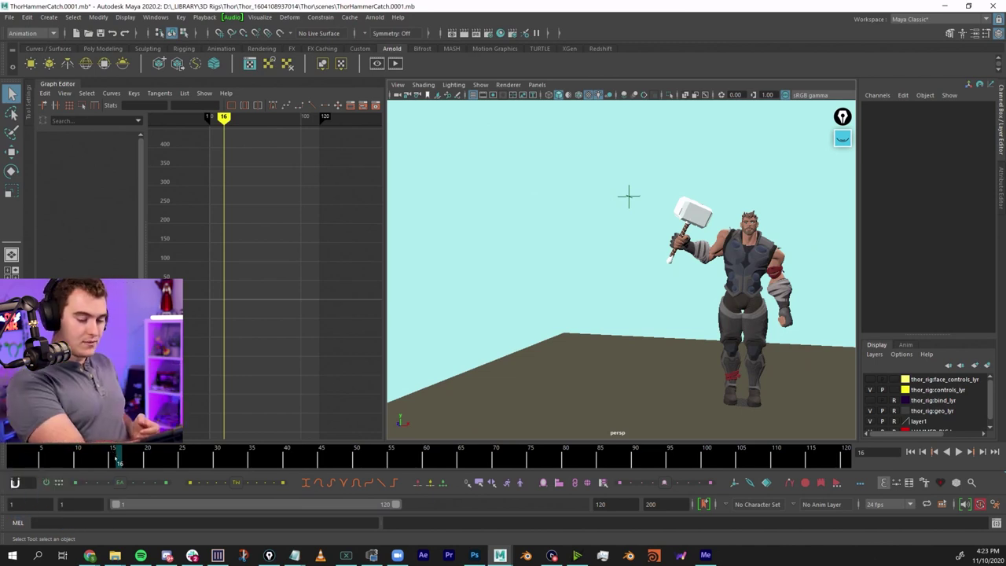
pyautogui.hotkey('alt', 'v')
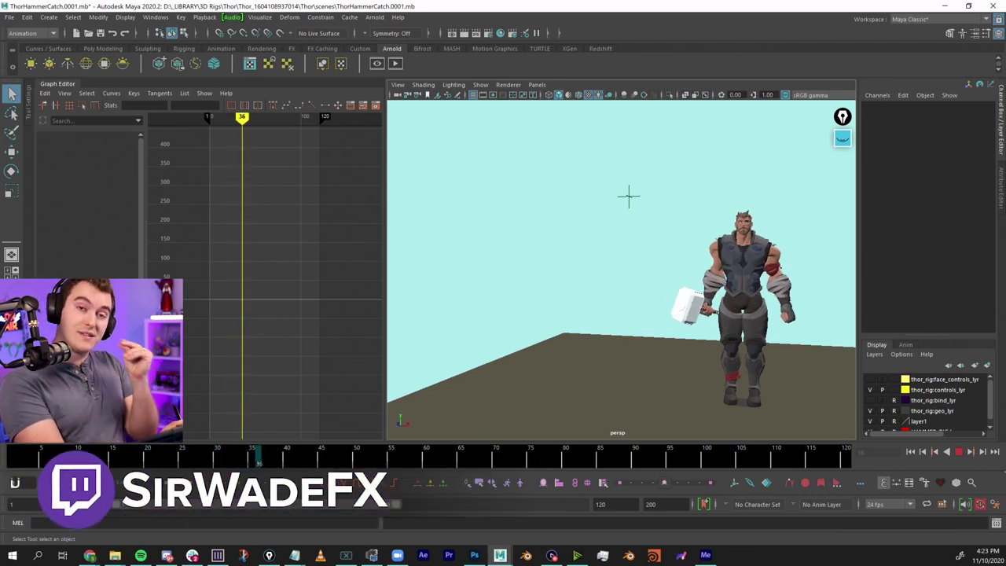
pyautogui.moveTo(258, 460); pyautogui.dragTo(457, 453)
pyautogui.hotkey('ctrl', 'a')
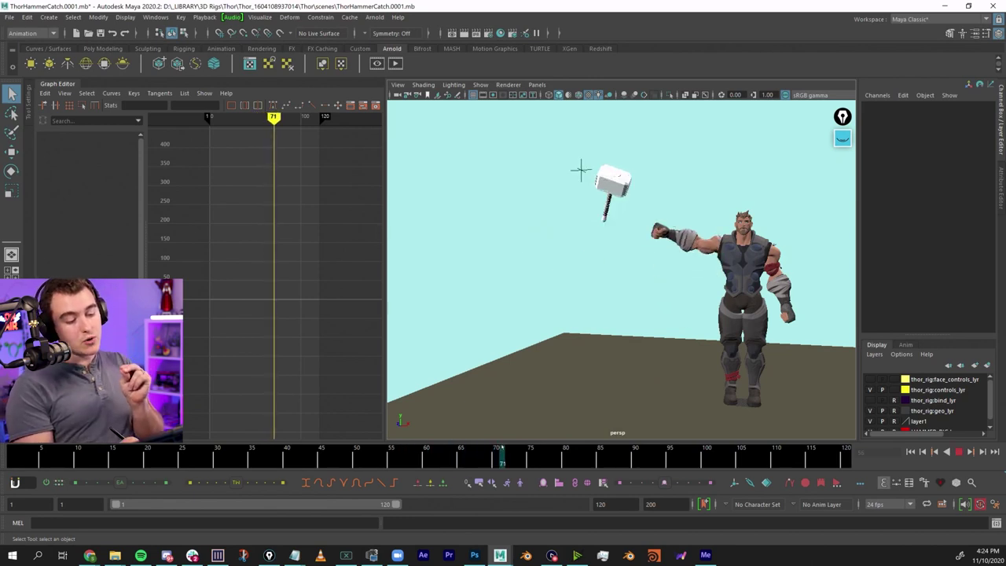
pyautogui.moveTo(499, 447); pyautogui.dragTo(515, 452)
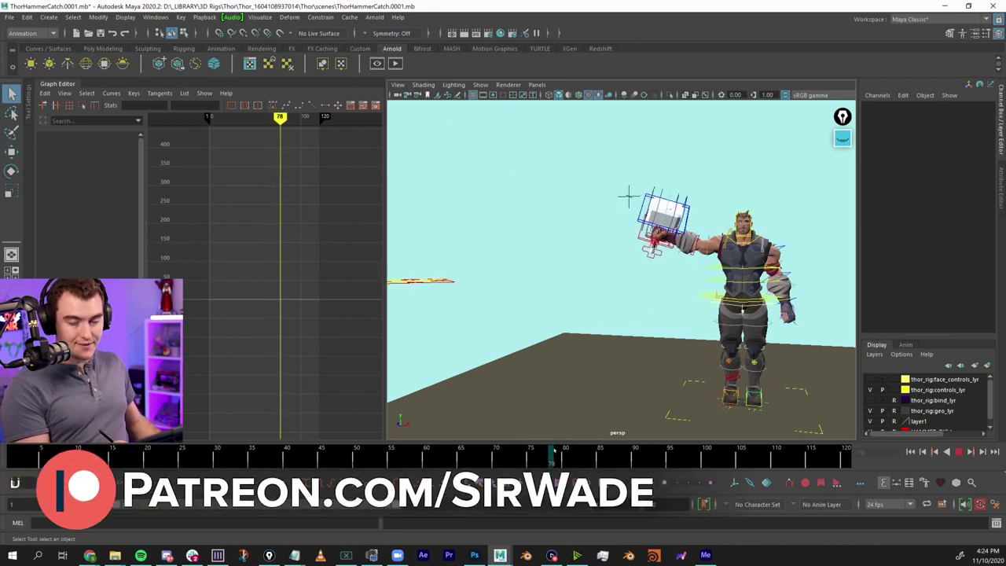
pyautogui.moveTo(564, 452); pyautogui.dragTo(608, 459)
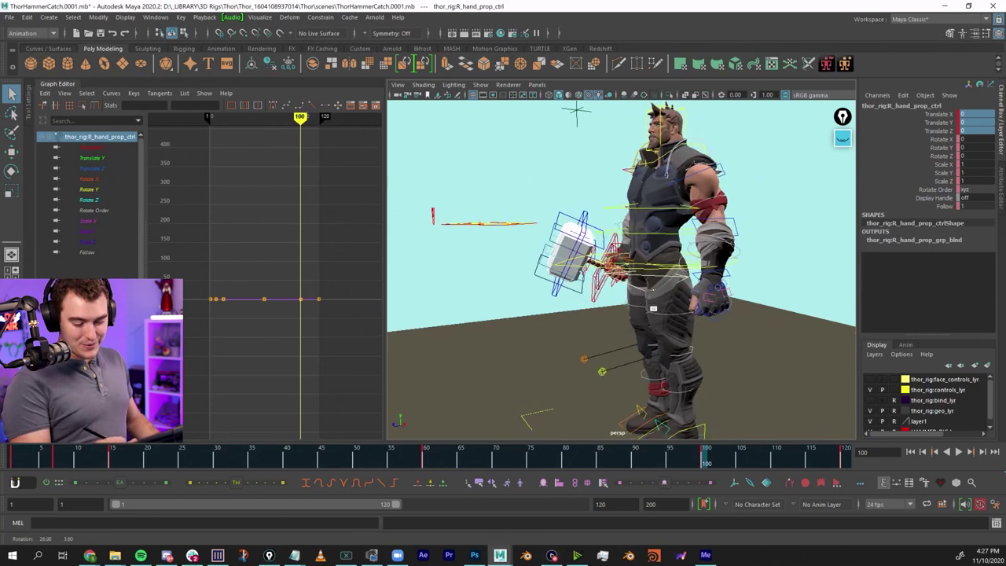
# Examine the right hand's grip on the hammer handle at frame 100 and select R_hand_prop_ctrl beside the fingers.
pyautogui.keyDown('alt'); pyautogui.moveTo(519, 305); pyautogui.dragTo(581, 325); pyautogui.keyUp('alt')
pyautogui.press('f')
pyautogui.click(731, 244)
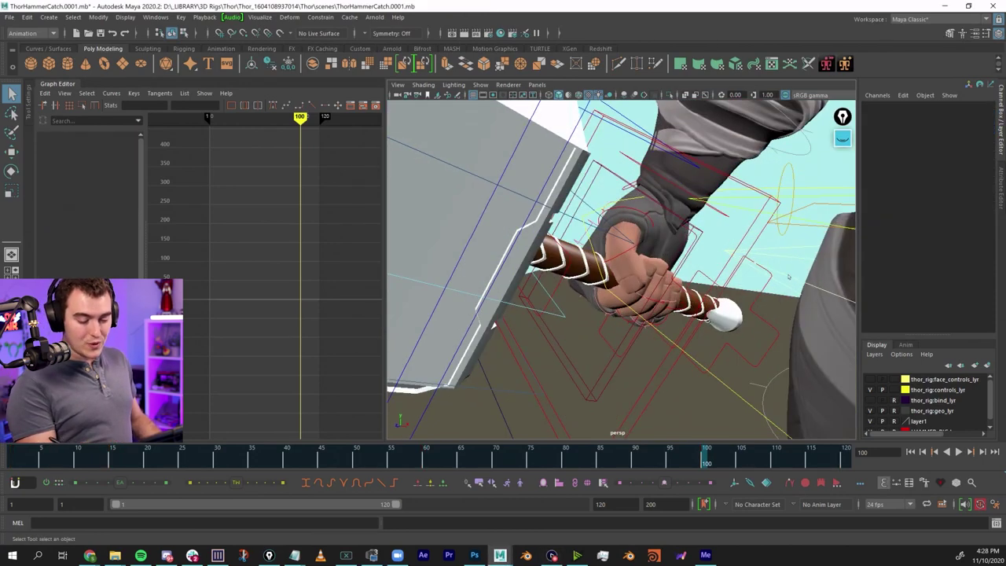
pyautogui.keyDown('alt'); pyautogui.moveTo(494, 326); pyautogui.dragTo(573, 128, button='right'); pyautogui.keyUp('alt')
pyautogui.keyDown('alt'); pyautogui.moveTo(534, 343); pyautogui.dragTo(676, 328, button='right'); pyautogui.keyUp('alt')
pyautogui.keyDown('alt'); pyautogui.moveTo(675, 327); pyautogui.dragTo(569, 288); pyautogui.keyUp('alt')
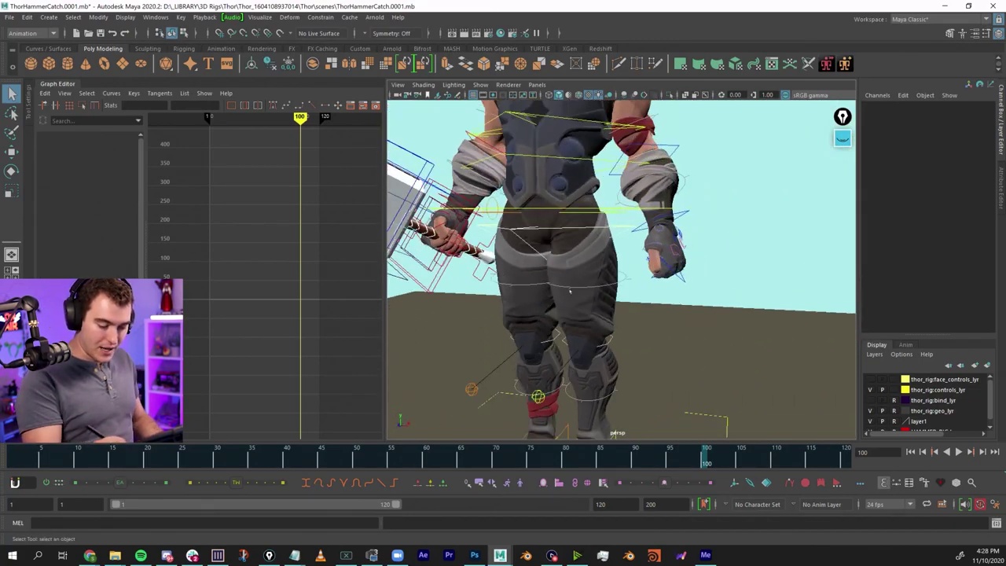
pyautogui.keyDown('alt'); pyautogui.moveTo(569, 288); pyautogui.dragTo(707, 303, button='middle'); pyautogui.keyUp('alt')
pyautogui.keyDown('alt'); pyautogui.moveTo(708, 271); pyautogui.dragTo(972, 265, button='right'); pyautogui.keyUp('alt')
pyautogui.keyDown('alt'); pyautogui.moveTo(519, 134); pyautogui.dragTo(483, 202); pyautogui.keyUp('alt')
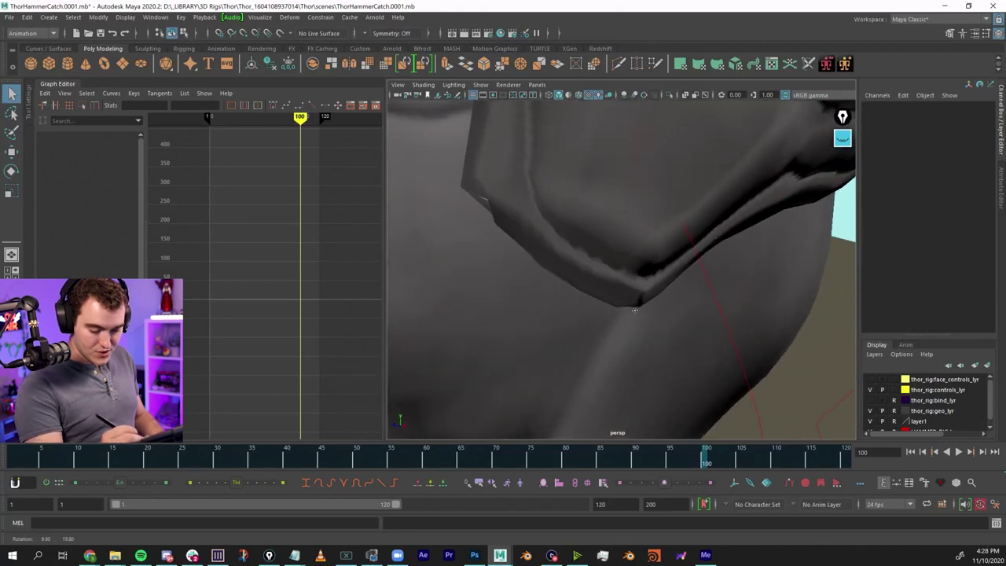
pyautogui.keyDown('alt'); pyautogui.moveTo(645, 354); pyautogui.dragTo(667, 188, button='middle'); pyautogui.keyUp('alt')
pyautogui.keyDown('alt'); pyautogui.moveTo(668, 188); pyautogui.dragTo(621, 329); pyautogui.keyUp('alt')
pyautogui.click(591, 301)
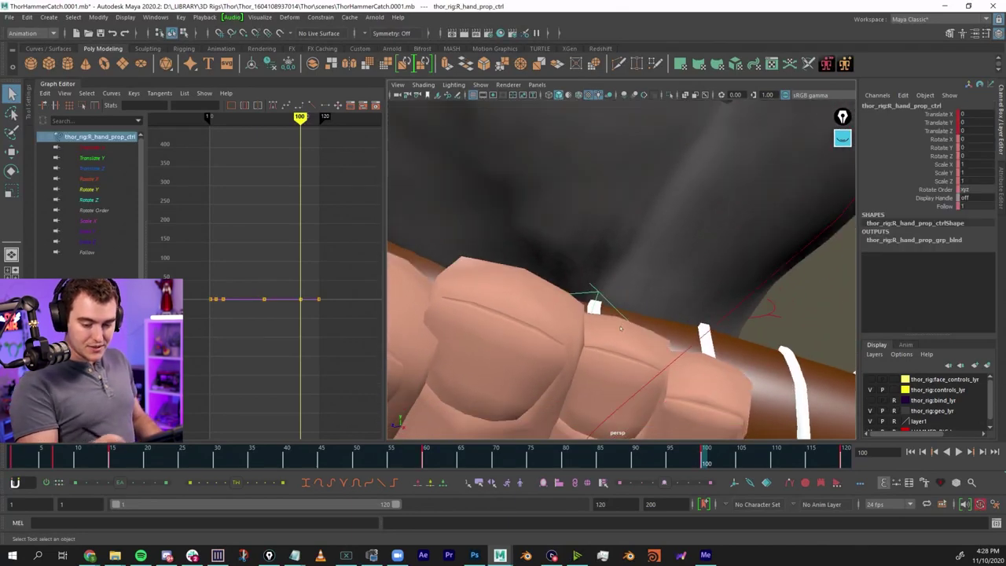
pyautogui.keyDown('alt'); pyautogui.moveTo(734, 291); pyautogui.dragTo(555, 293, button='right'); pyautogui.keyUp('alt')
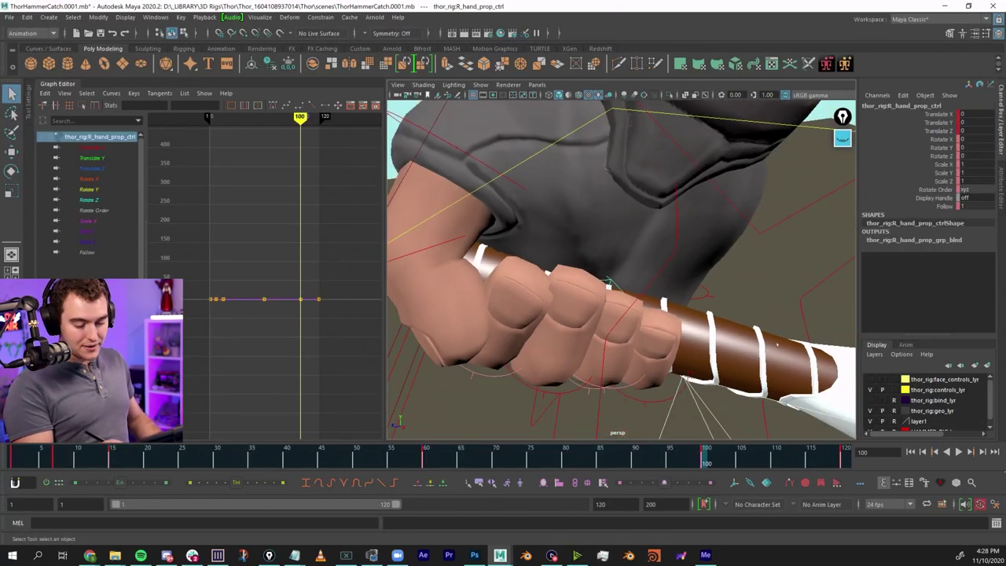
# Try transforming R_hand_prop_ctrl at the grip, undo the attempt, and select hammer_Handle_CON_01 to compare it with the prop control.
pyautogui.keyDown('alt'); pyautogui.moveTo(778, 344); pyautogui.dragTo(669, 343, button='right'); pyautogui.keyUp('alt')
pyautogui.keyDown('alt'); pyautogui.moveTo(742, 311); pyautogui.dragTo(621, 308, button='right'); pyautogui.keyUp('alt')
pyautogui.keyDown('alt'); pyautogui.moveTo(621, 308); pyautogui.dragTo(719, 316); pyautogui.keyUp('alt')
pyautogui.press('w')
pyautogui.press('e')
pyautogui.hotkey('ctrl', 'z')
pyautogui.press('q')
pyautogui.click(643, 365)
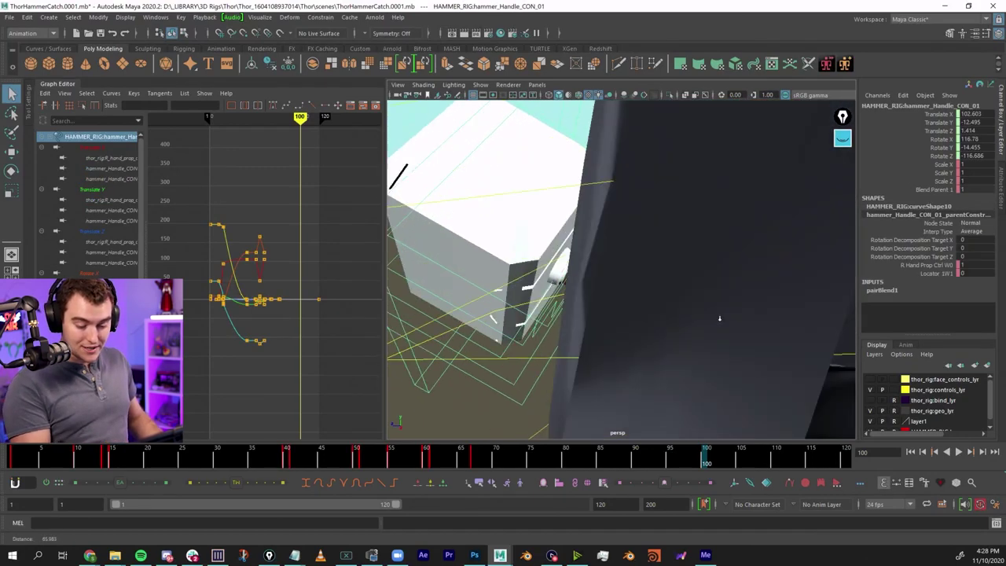
pyautogui.keyDown('alt'); pyautogui.moveTo(719, 317); pyautogui.dragTo(747, 318, button='right'); pyautogui.keyUp('alt')
pyautogui.keyDown('alt'); pyautogui.moveTo(747, 318); pyautogui.dragTo(719, 326); pyautogui.keyUp('alt')
# At frame 101, move R_hand_prop_ctrl far from the character to about Translate X 145, Y 420, Z 64, and play it back.
pyautogui.click(708, 339)
pyautogui.press('w')
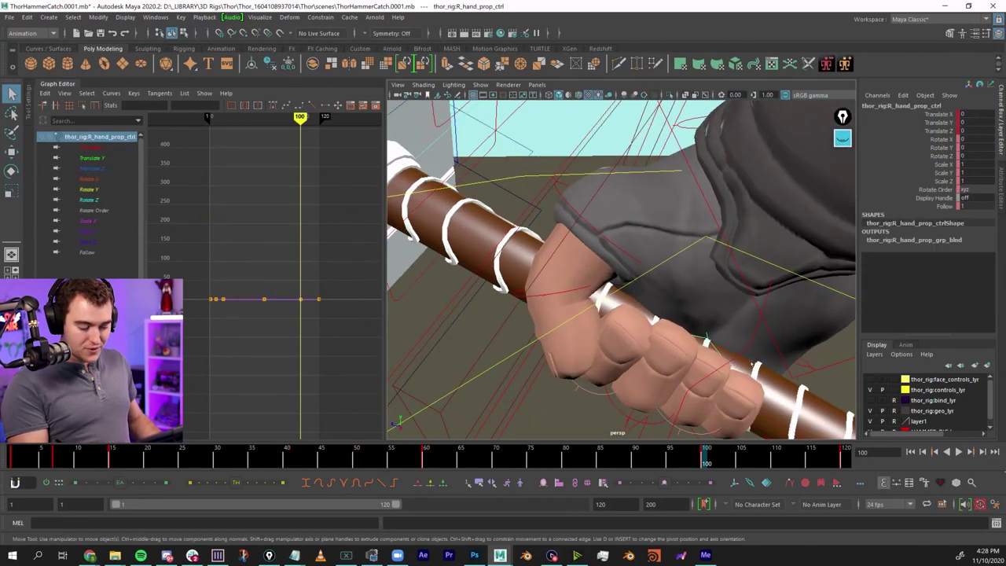
pyautogui.press('f')
pyautogui.keyDown('alt'); pyautogui.moveTo(798, 307); pyautogui.dragTo(660, 337, button='right'); pyautogui.keyUp('alt')
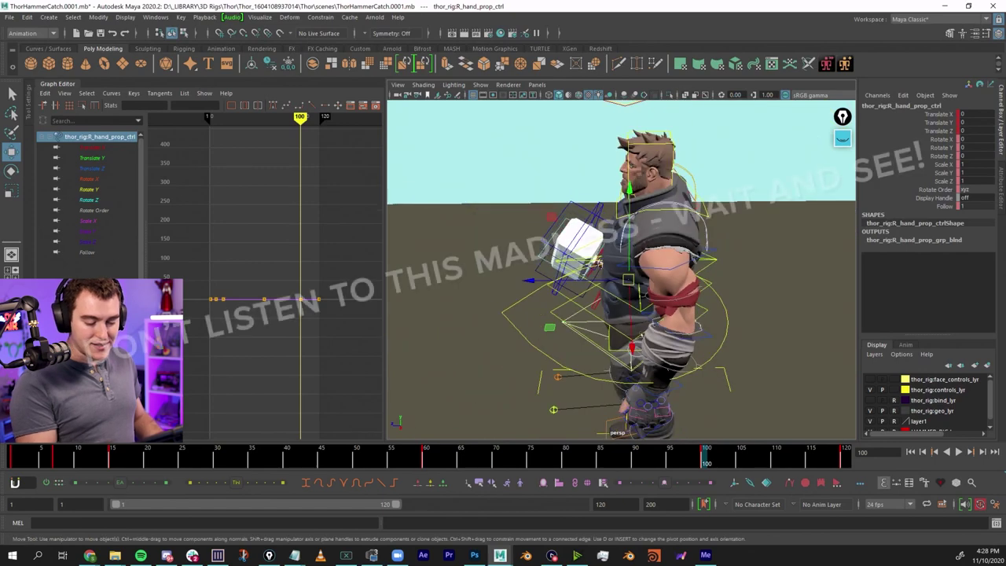
pyautogui.keyDown('alt'); pyautogui.moveTo(629, 336); pyautogui.dragTo(696, 346); pyautogui.keyUp('alt')
pyautogui.keyDown('alt'); pyautogui.moveTo(696, 346); pyautogui.dragTo(608, 350, button='right'); pyautogui.keyUp('alt')
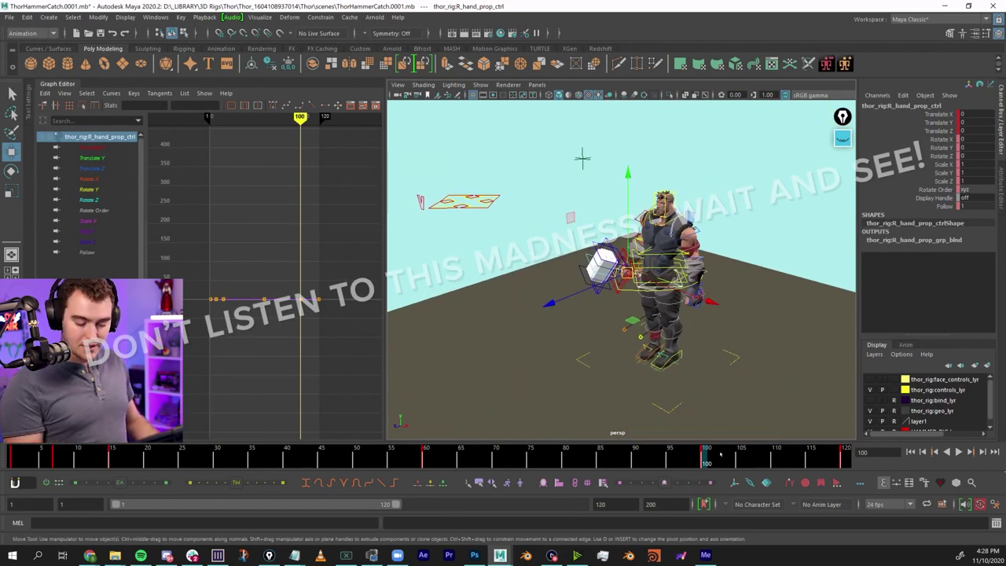
pyautogui.moveTo(721, 453); pyautogui.dragTo(713, 453)
pyautogui.keyDown('alt'); pyautogui.moveTo(668, 346); pyautogui.dragTo(613, 349, button='right'); pyautogui.keyUp('alt')
pyautogui.keyDown('alt'); pyautogui.moveTo(613, 350); pyautogui.dragTo(562, 326); pyautogui.keyUp('alt')
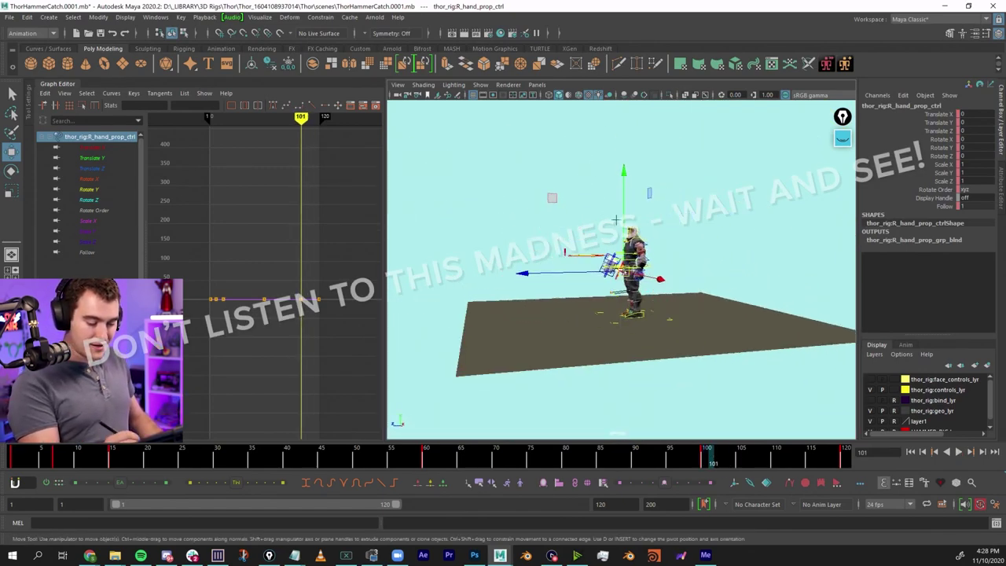
pyautogui.moveTo(626, 272); pyautogui.dragTo(414, 261)
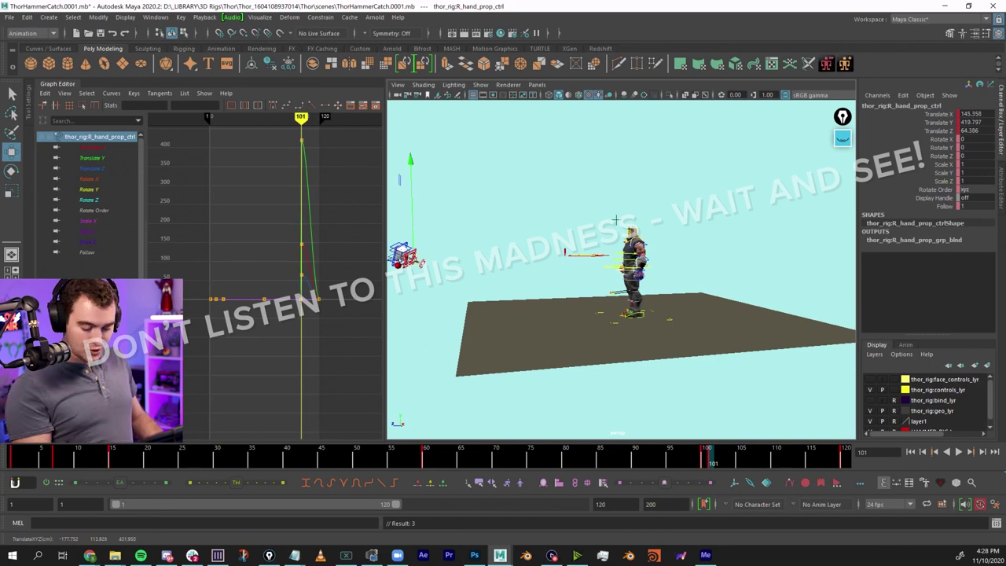
pyautogui.hotkey('alt', 'v')
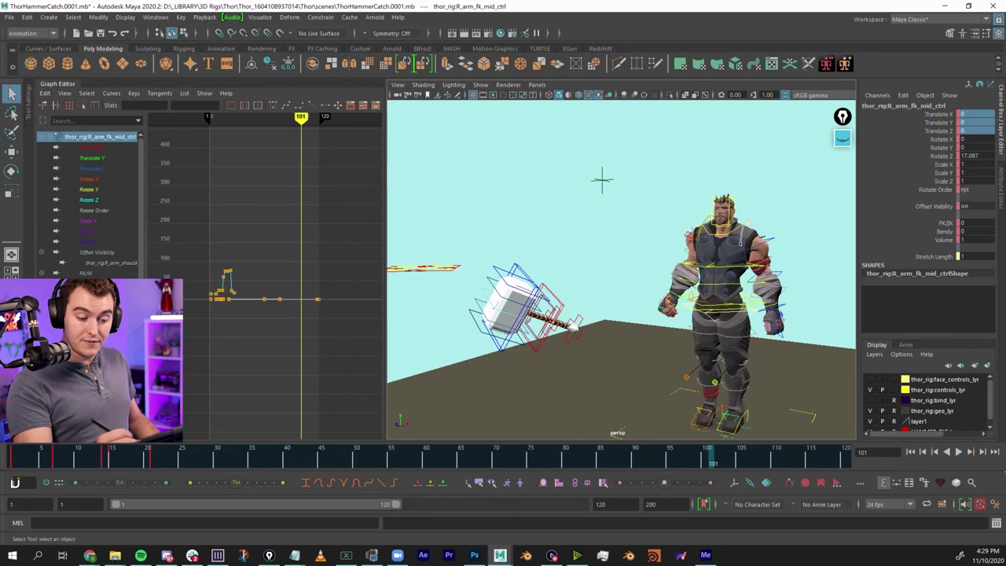
# Try rotating R_arm_fk_mid_ctrl at frame 101 to test the arm's effect on the distant hammer, and undo the rotation.
pyautogui.press('e')
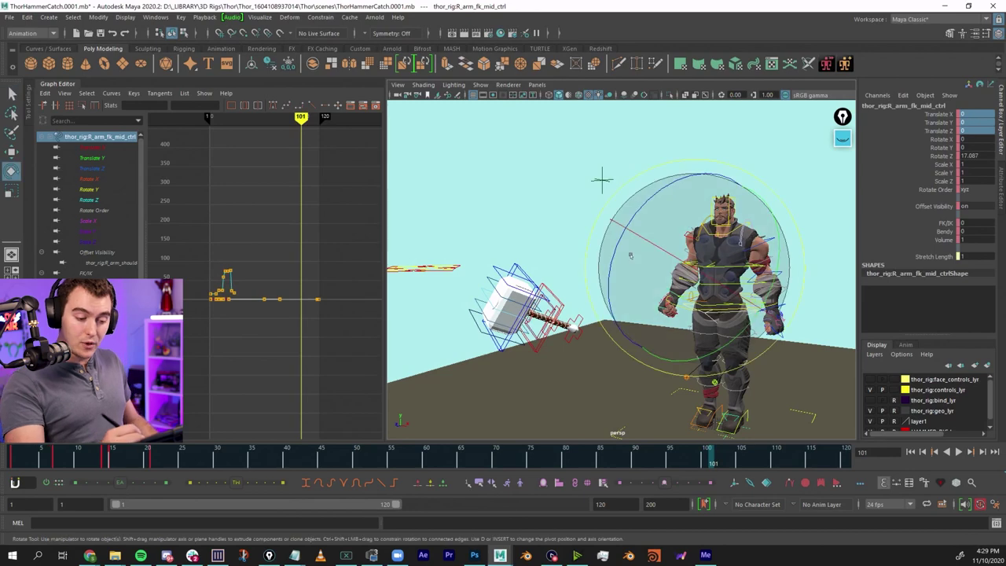
pyautogui.moveTo(618, 287); pyautogui.dragTo(630, 247)
pyautogui.hotkey('ctrl', 'z')
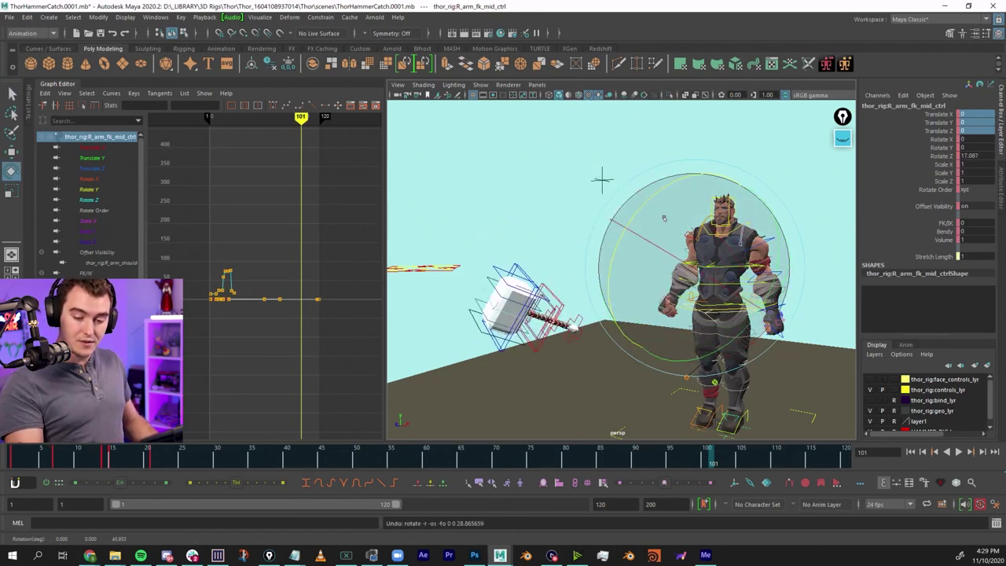
pyautogui.press('q')
pyautogui.keyDown('alt'); pyautogui.moveTo(596, 305); pyautogui.dragTo(559, 260); pyautogui.keyUp('alt')
pyautogui.click(560, 260)
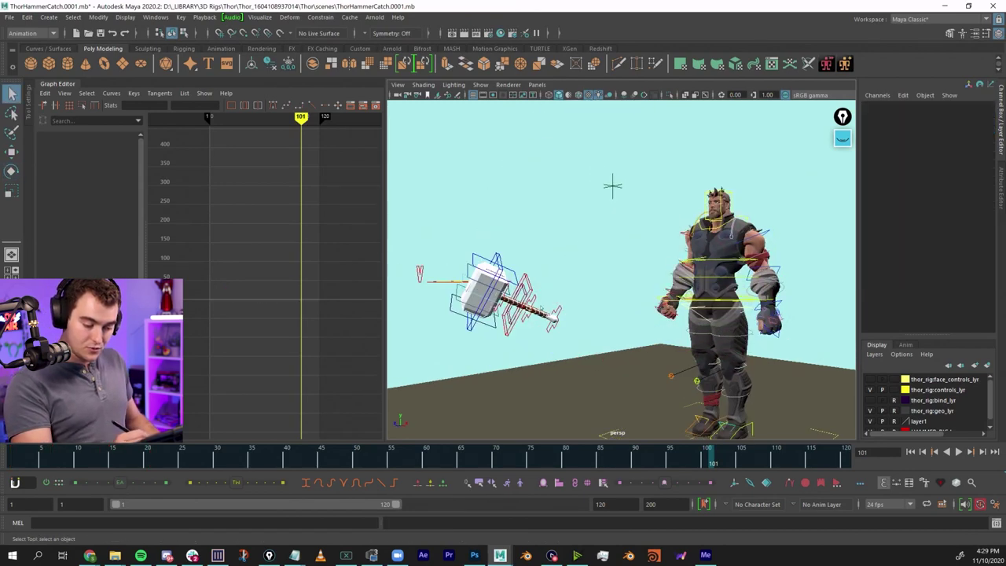
# Set R_hand_prop_ctrl's Follow attribute to 0 at frame 101.
pyautogui.click(525, 302)
pyautogui.click(942, 207)
pyautogui.moveTo(759, 246); pyautogui.dragTo(729, 246, button='middle')
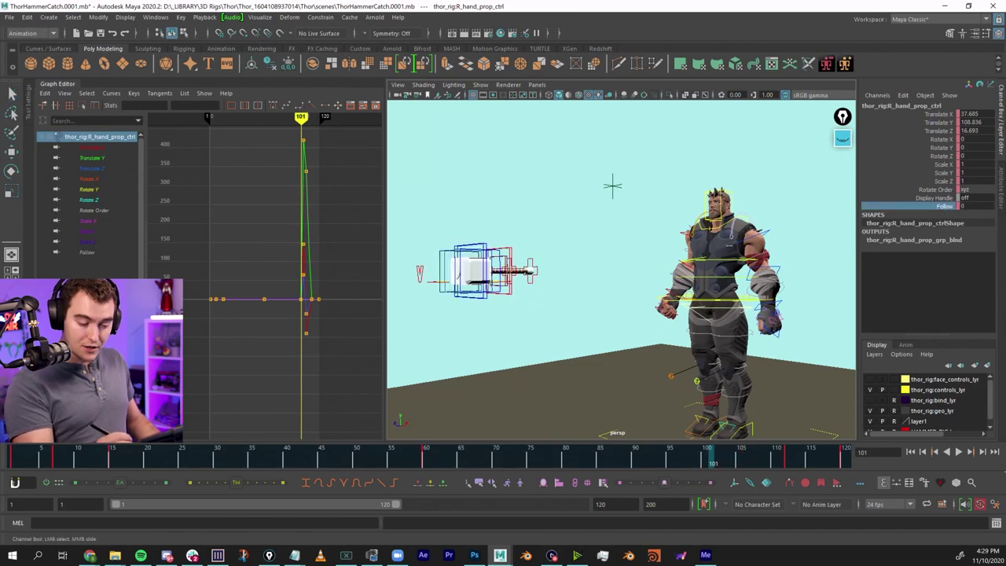
# Try rotating the right forearm control again with the prop control's Follow switched off, and undo the rotation.
pyautogui.keyDown('alt'); pyautogui.moveTo(657, 276); pyautogui.dragTo(662, 308); pyautogui.keyUp('alt')
pyautogui.keyDown('alt'); pyautogui.moveTo(662, 308); pyautogui.dragTo(678, 271, button='right'); pyautogui.keyUp('alt')
pyautogui.click(677, 271)
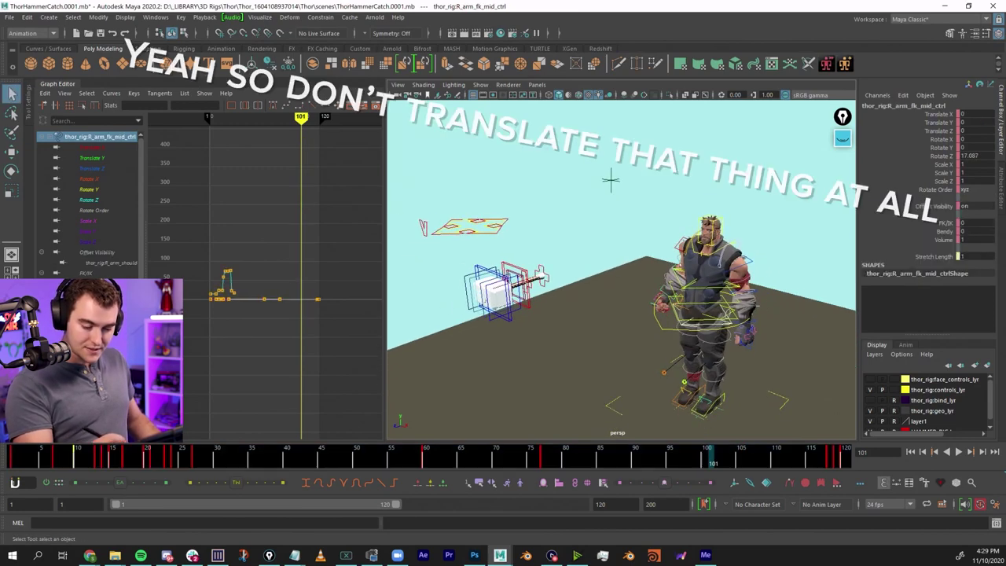
pyautogui.press('e')
pyautogui.moveTo(657, 271); pyautogui.dragTo(688, 298)
pyautogui.hotkey('ctrl', 'z')
pyautogui.press('q')
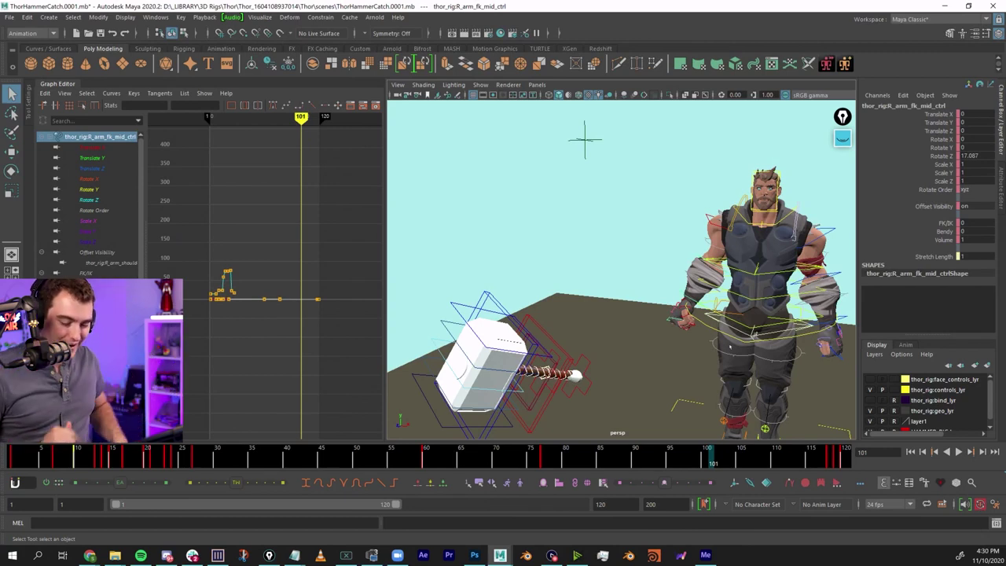
# Play back and scrub the frames around 95 to 110 to review the hammer leaving the hand.
pyautogui.hotkey('alt', 'v')
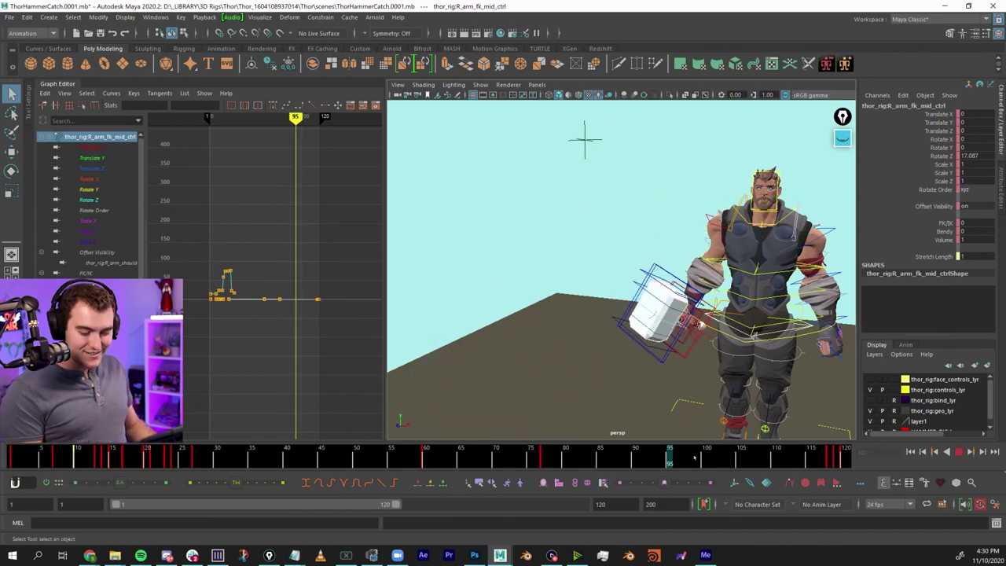
pyautogui.moveTo(648, 459)
pyautogui.mouseDown()
pyautogui.moveTo(755, 462)
pyautogui.moveTo(571, 471)
pyautogui.moveTo(734, 460)
pyautogui.moveTo(648, 456)
pyautogui.mouseUp()
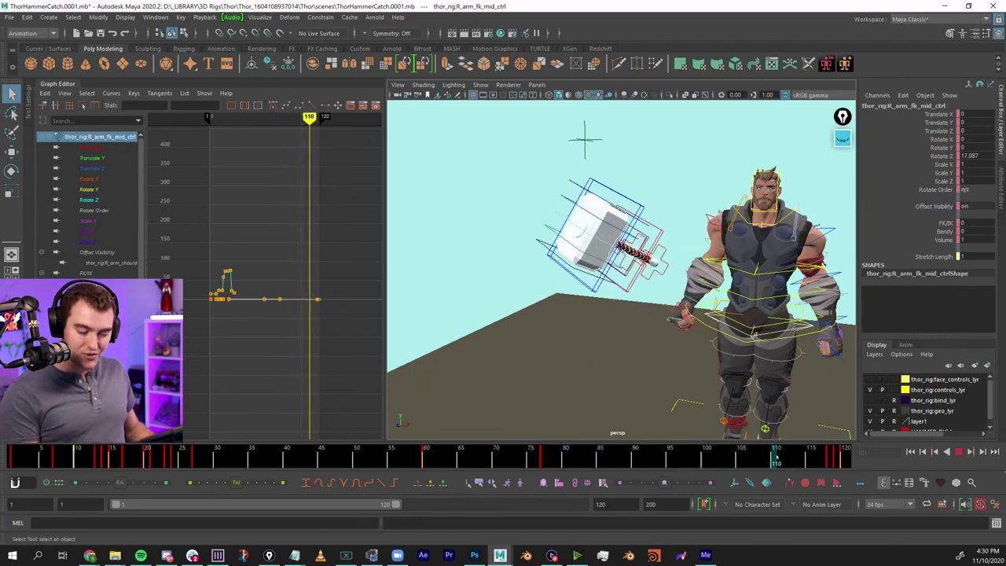